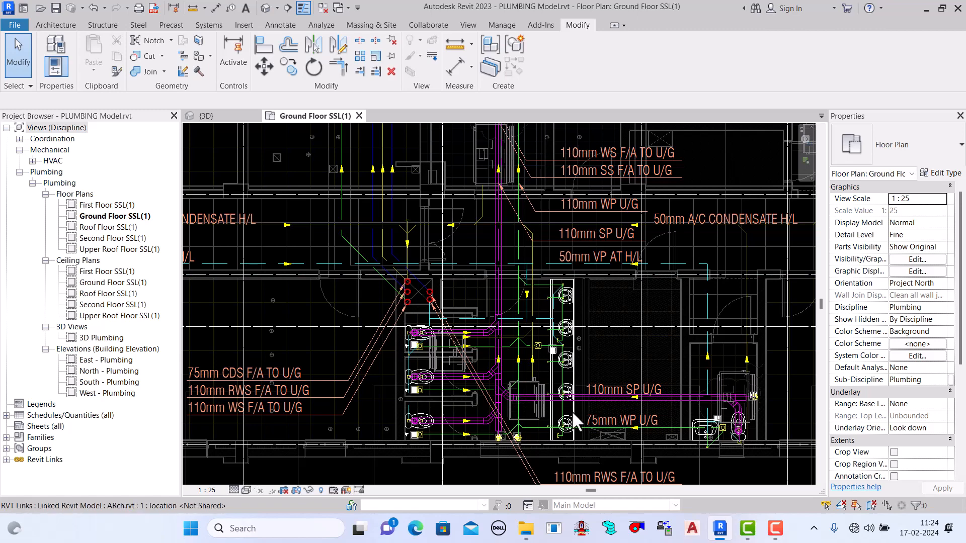
Step: Examine the ground-floor toilet block's drainage layout, including the 110mm SP and 75mm WP underground lines, floor drains and wash basin connections
{"action": "scroll", "coordinate": [487, 442], "scroll_direction": "up", "scroll_amount": 3}
{"action": "scroll", "coordinate": [700, 413], "scroll_direction": "down", "scroll_amount": 2}
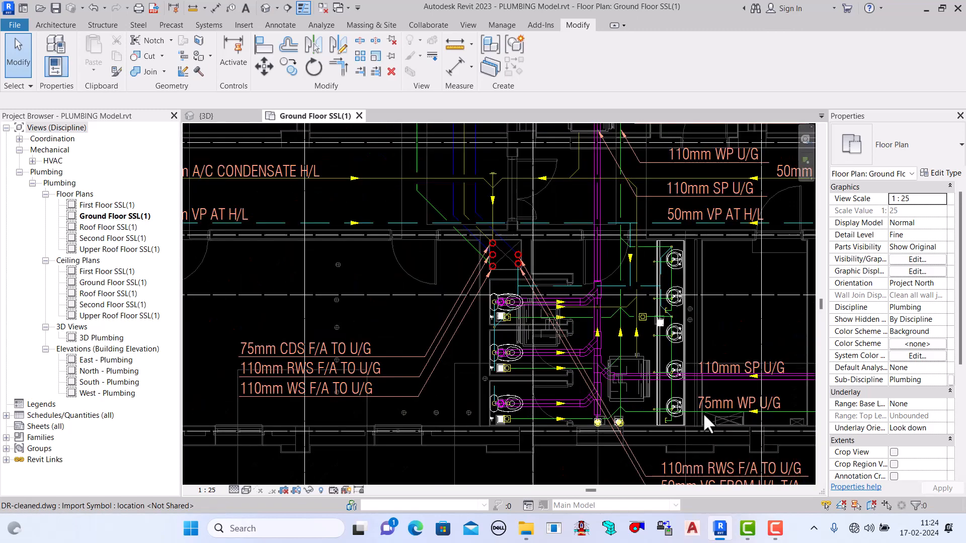
{"action": "scroll", "coordinate": [768, 412], "scroll_direction": "up", "scroll_amount": 4}
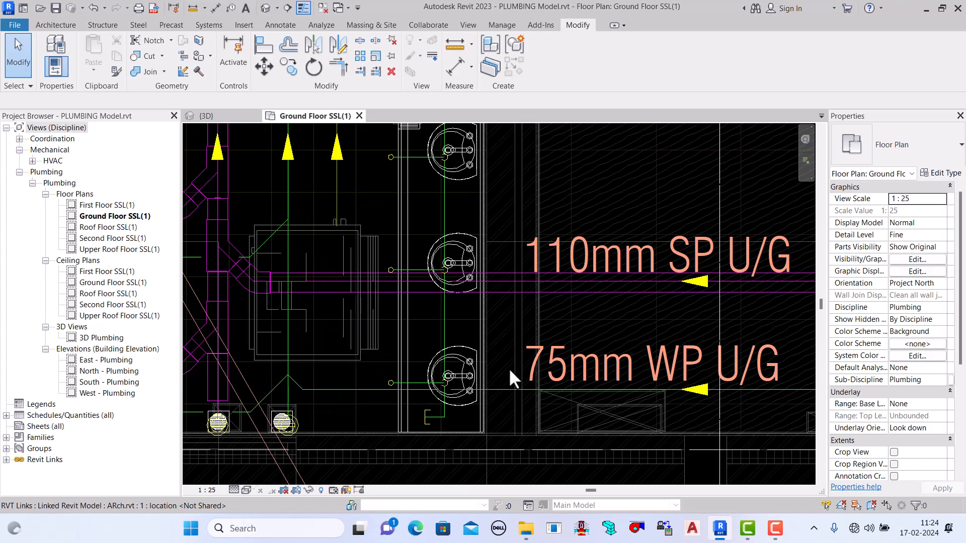
{"action": "scroll", "coordinate": [537, 393], "scroll_direction": "down", "scroll_amount": 3}
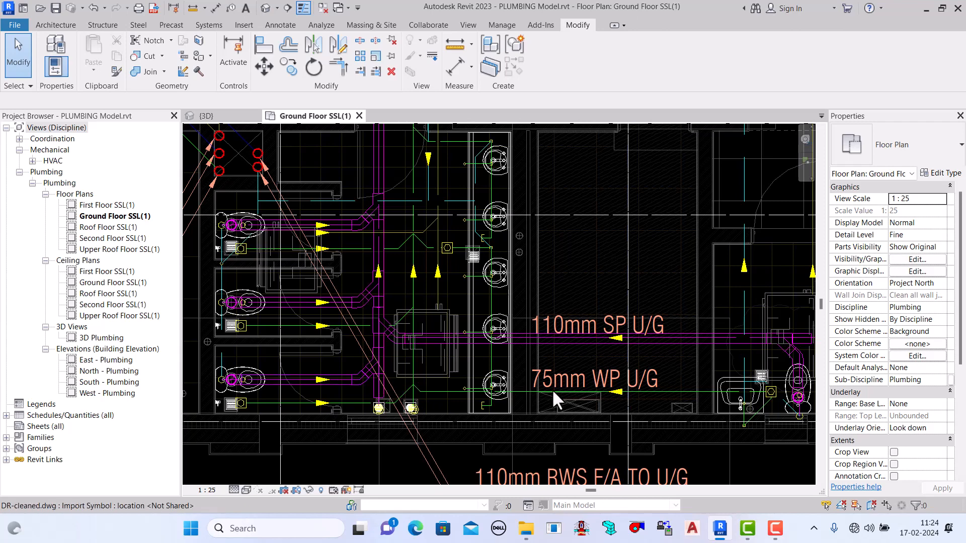
{"action": "scroll", "coordinate": [553, 392], "scroll_direction": "down", "scroll_amount": 4}
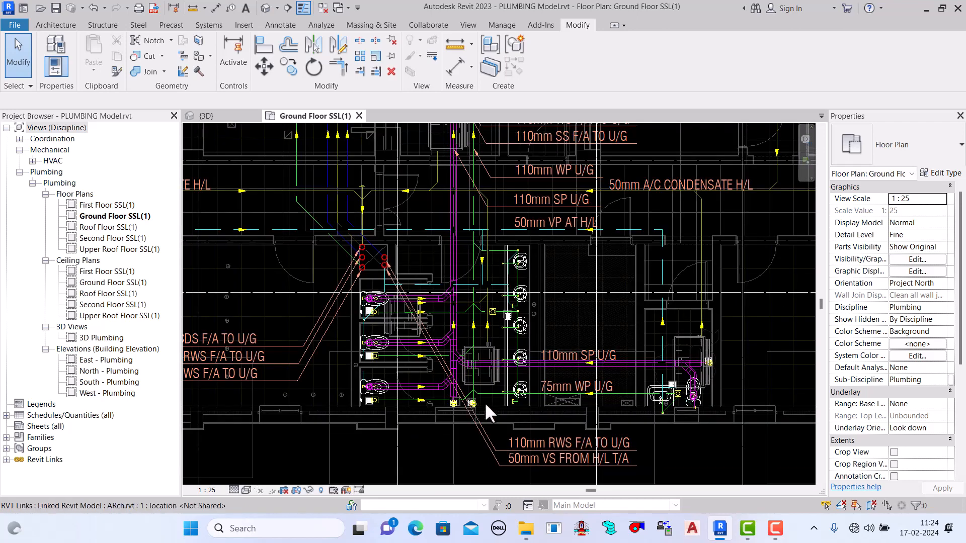
{"action": "scroll", "coordinate": [485, 403], "scroll_direction": "down", "scroll_amount": 4}
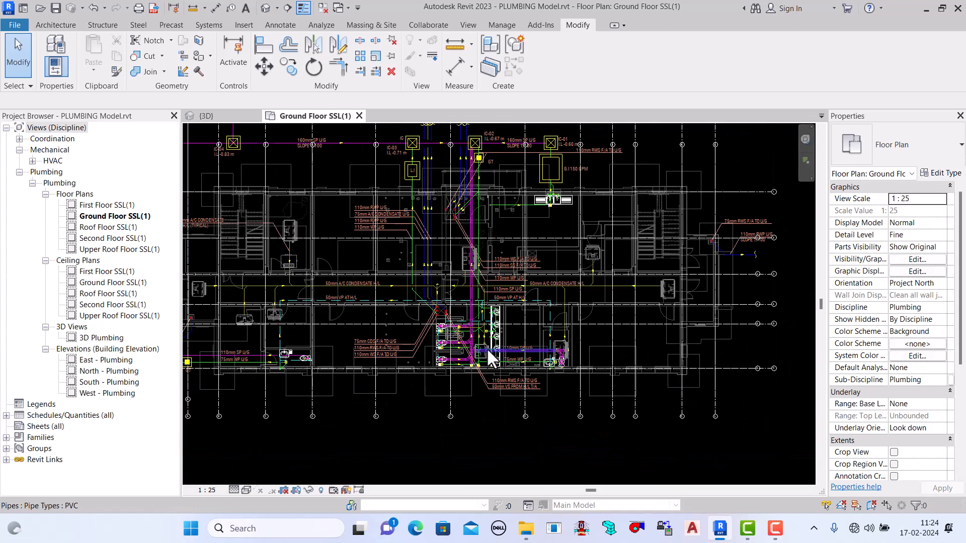
{"action": "scroll", "coordinate": [488, 355], "scroll_direction": "up", "scroll_amount": 10}
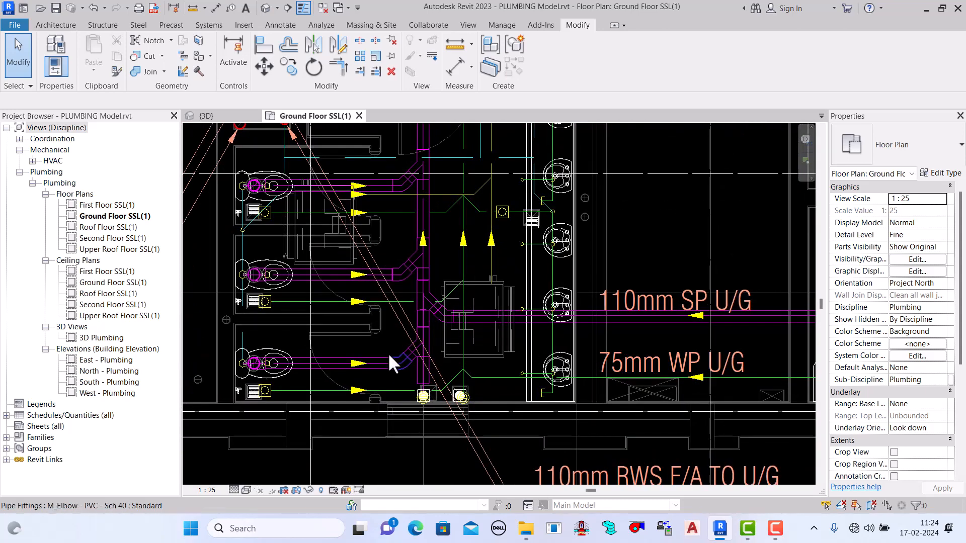
{"action": "scroll", "coordinate": [422, 345], "scroll_direction": "down", "scroll_amount": 1}
{"action": "scroll", "coordinate": [440, 371], "scroll_direction": "up", "scroll_amount": 3}
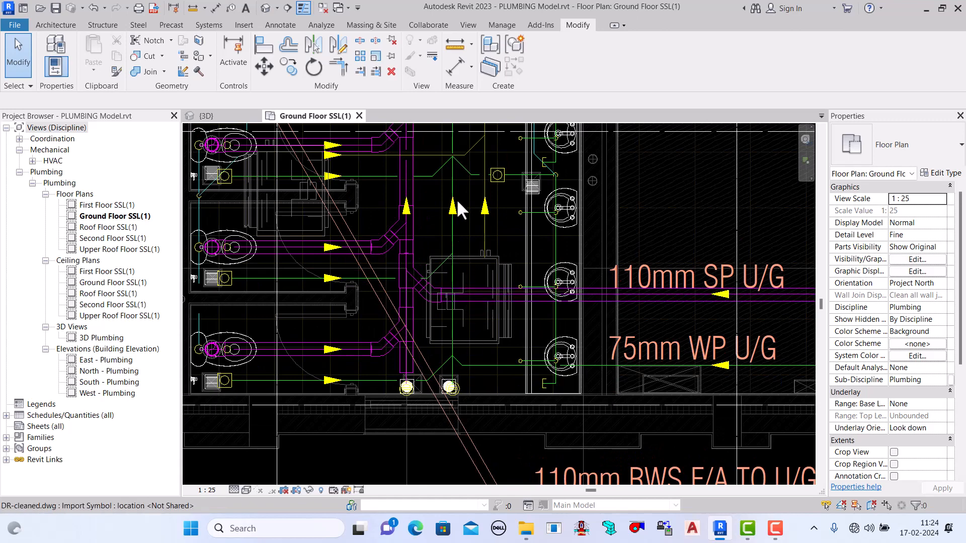
{"action": "scroll", "coordinate": [483, 382], "scroll_direction": "down", "scroll_amount": 3}
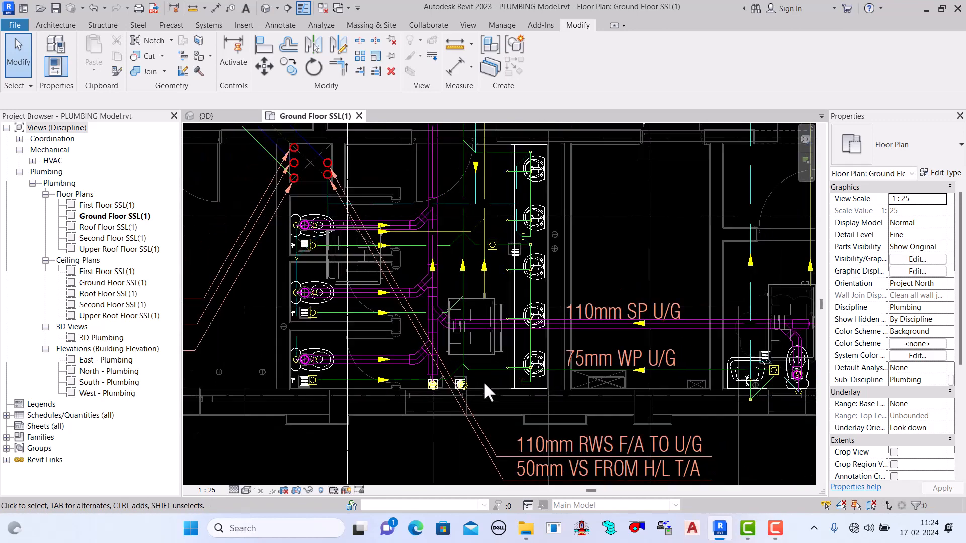
{"action": "scroll", "coordinate": [681, 370], "scroll_direction": "up", "scroll_amount": 2}
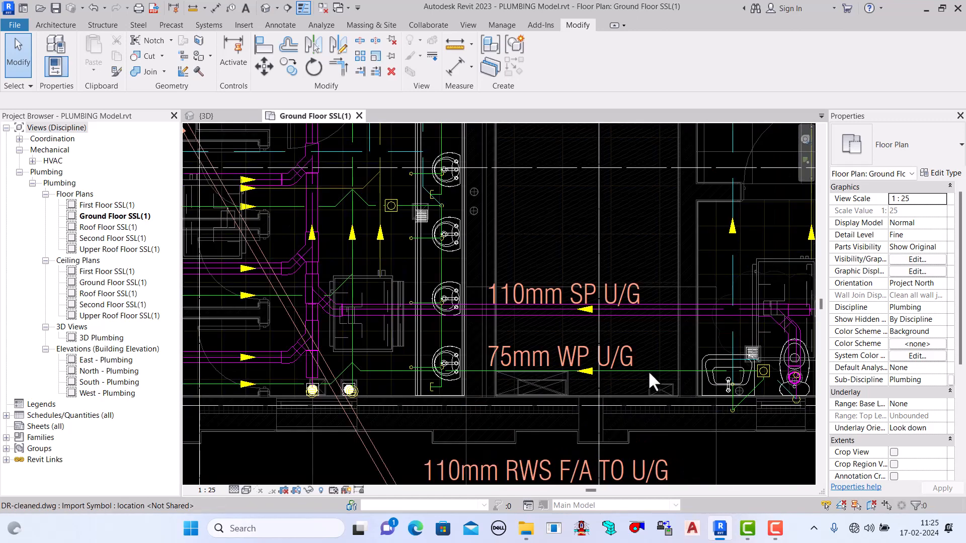
{"action": "scroll", "coordinate": [628, 372], "scroll_direction": "down", "scroll_amount": 2}
{"action": "scroll", "coordinate": [443, 297], "scroll_direction": "up", "scroll_amount": 2}
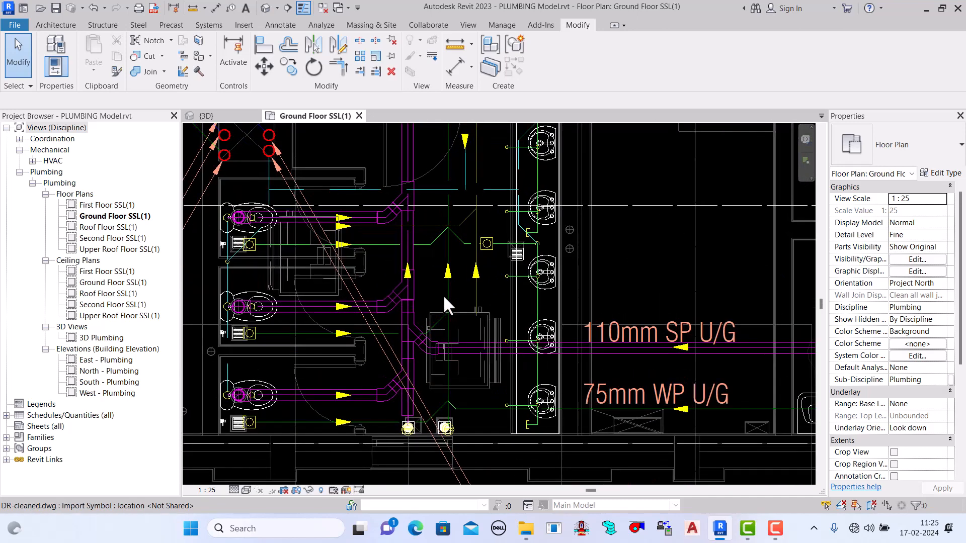
{"action": "scroll", "coordinate": [453, 326], "scroll_direction": "up", "scroll_amount": 1}
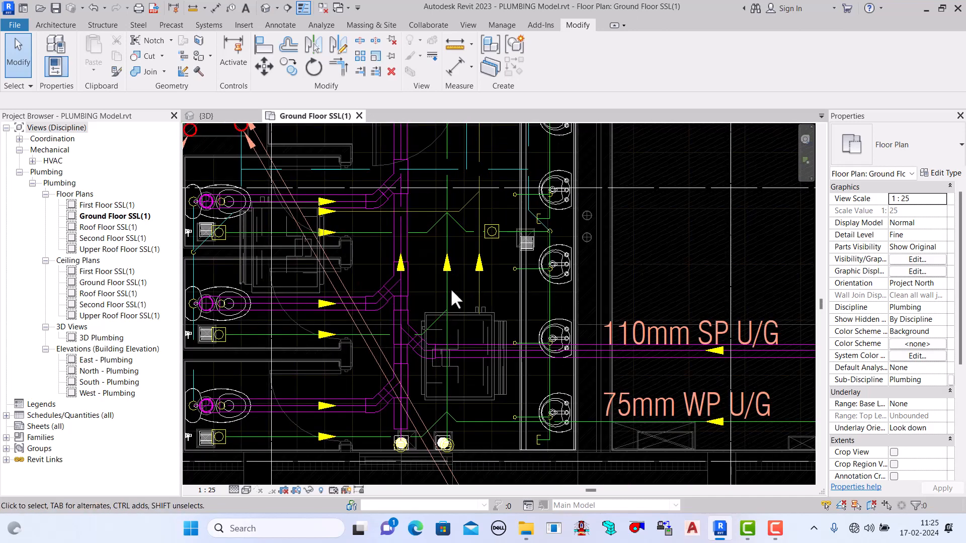
{"action": "scroll", "coordinate": [466, 307], "scroll_direction": "down", "scroll_amount": 1}
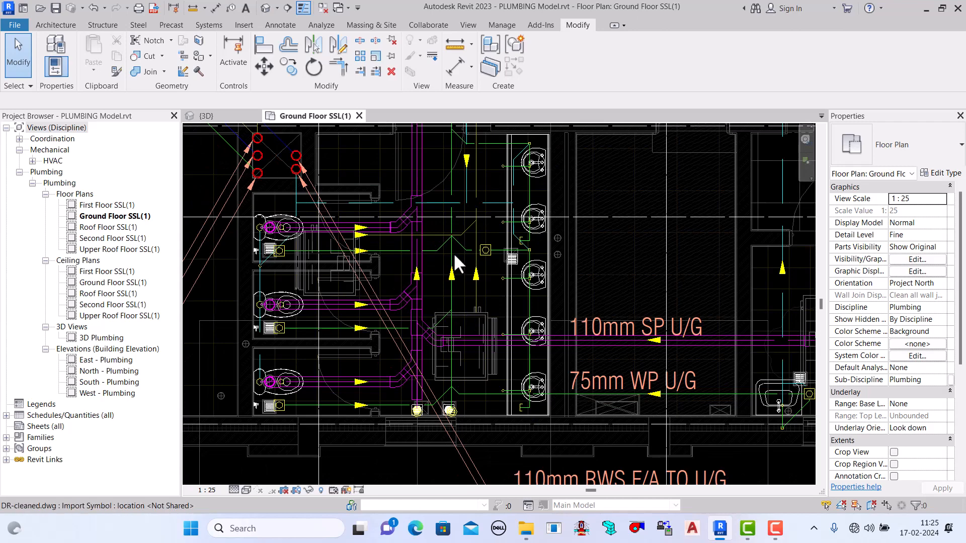
{"action": "scroll", "coordinate": [459, 408], "scroll_direction": "up", "scroll_amount": 2}
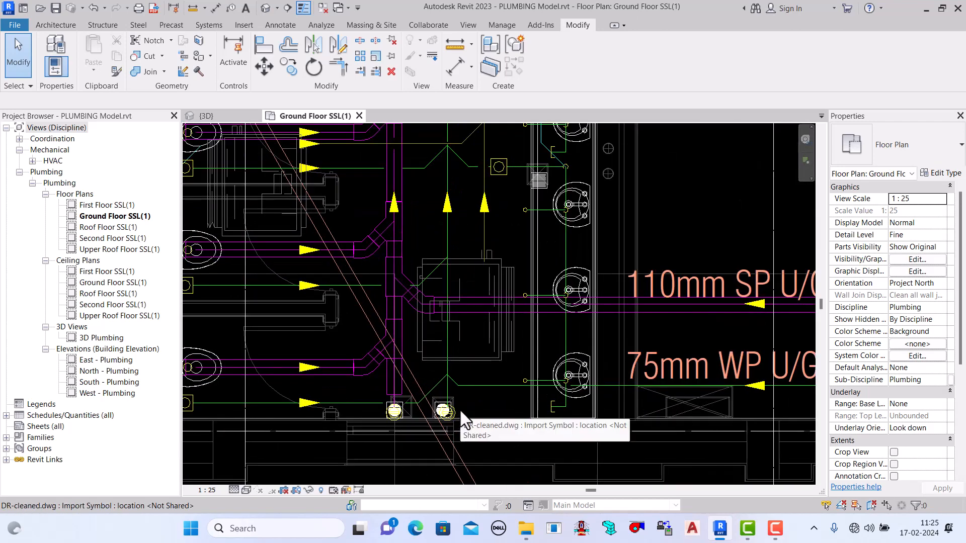
{"action": "scroll", "coordinate": [461, 409], "scroll_direction": "up", "scroll_amount": 2}
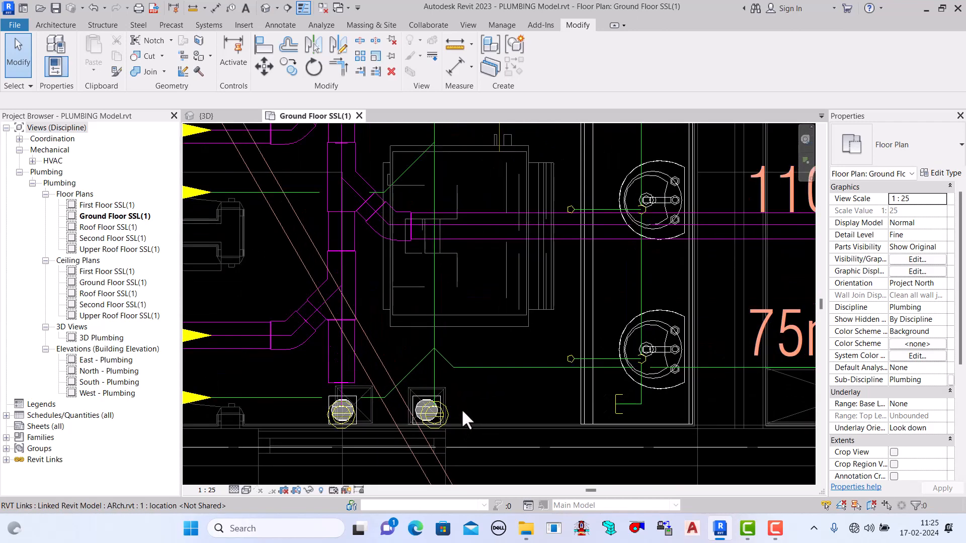
{"action": "scroll", "coordinate": [521, 388], "scroll_direction": "down", "scroll_amount": 2}
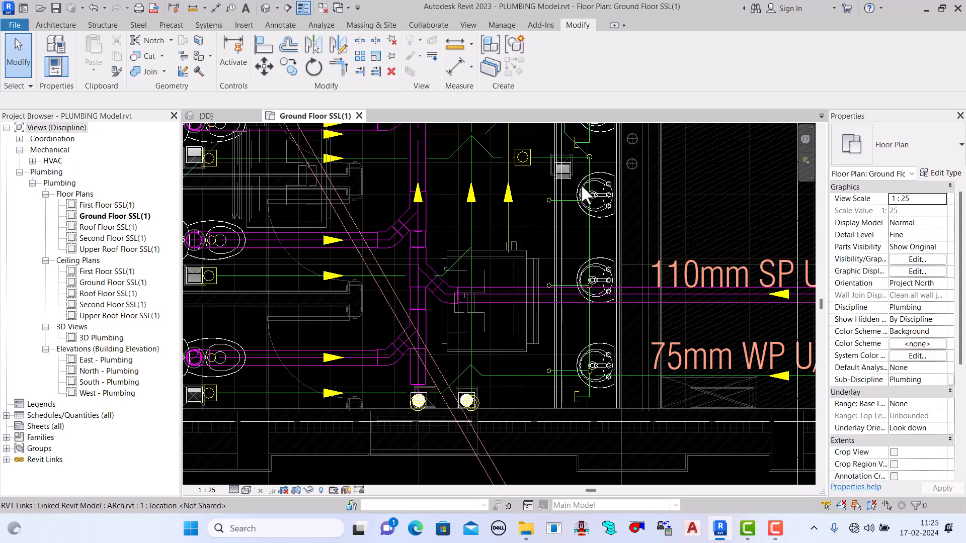
Step: Set the imported DR-cleaned.dwg drawing to the Background draw layer and dismiss the save reminder
{"action": "left_click", "coordinate": [588, 244]}
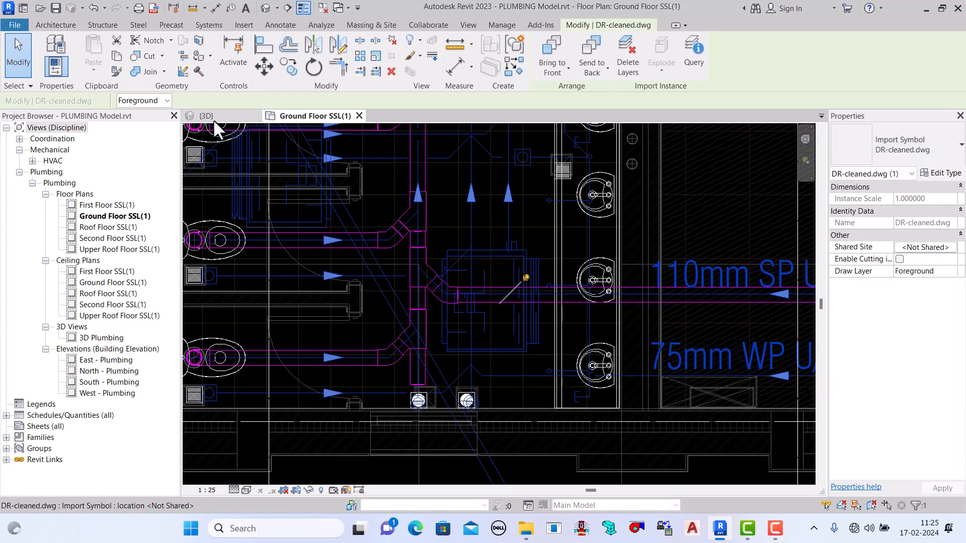
{"action": "left_click", "coordinate": [165, 102]}
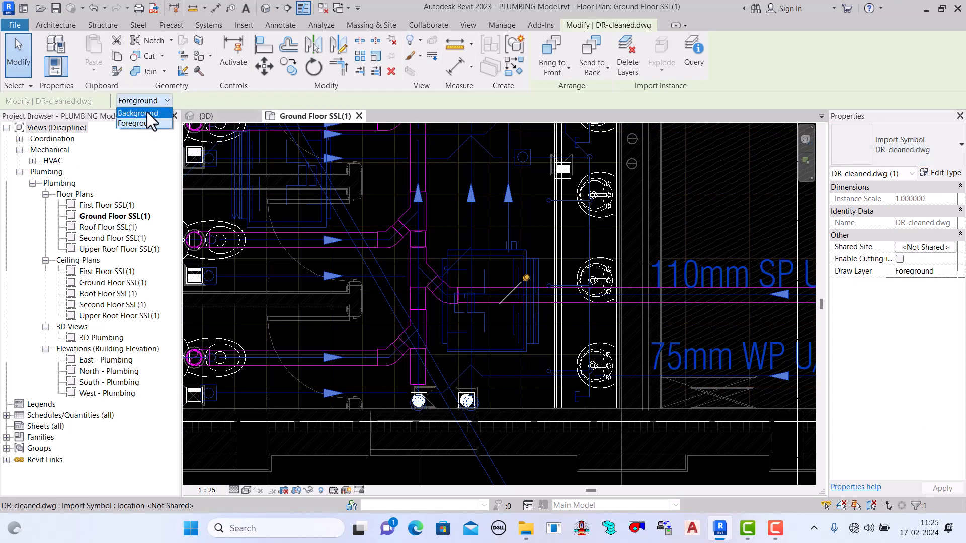
{"action": "left_click", "coordinate": [147, 112]}
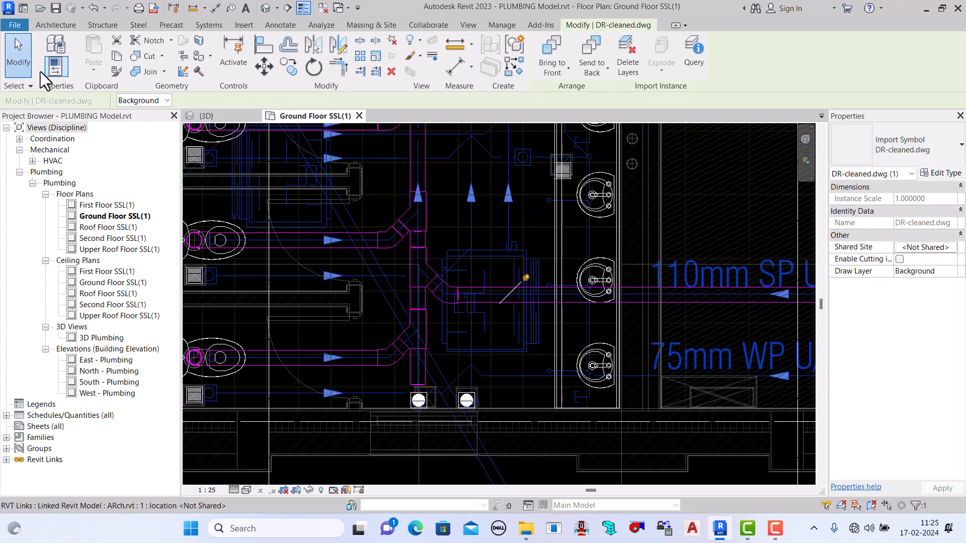
{"action": "left_click", "coordinate": [20, 67]}
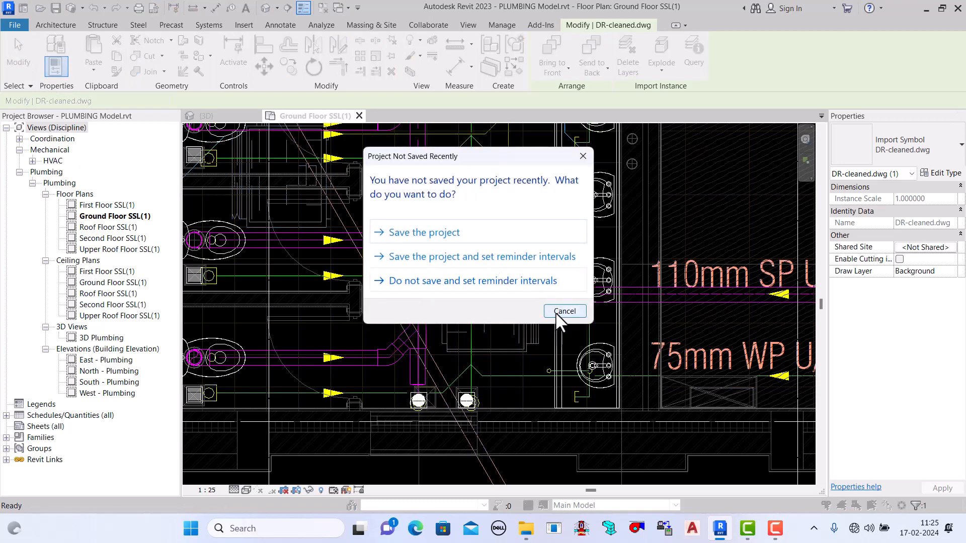
{"action": "left_click", "coordinate": [559, 312]}
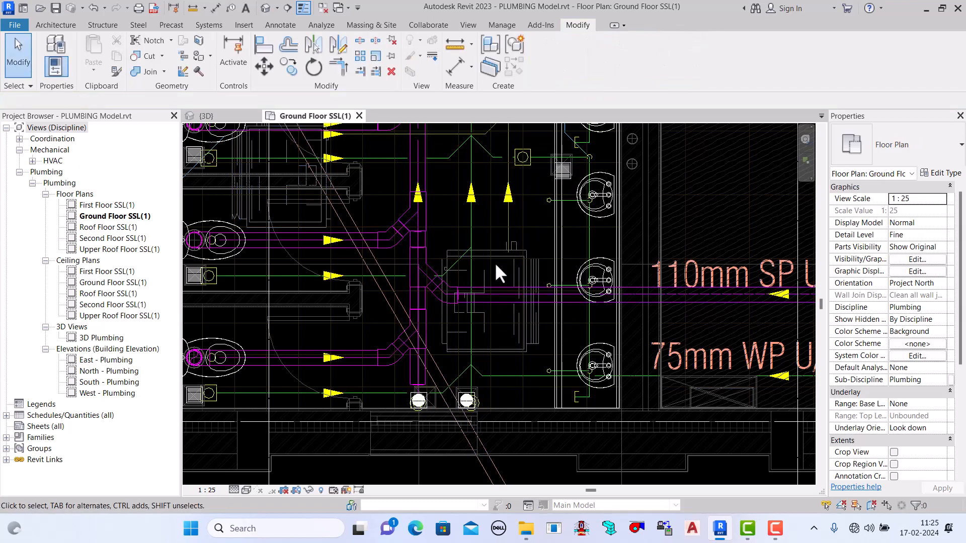
{"action": "left_click", "coordinate": [590, 330]}
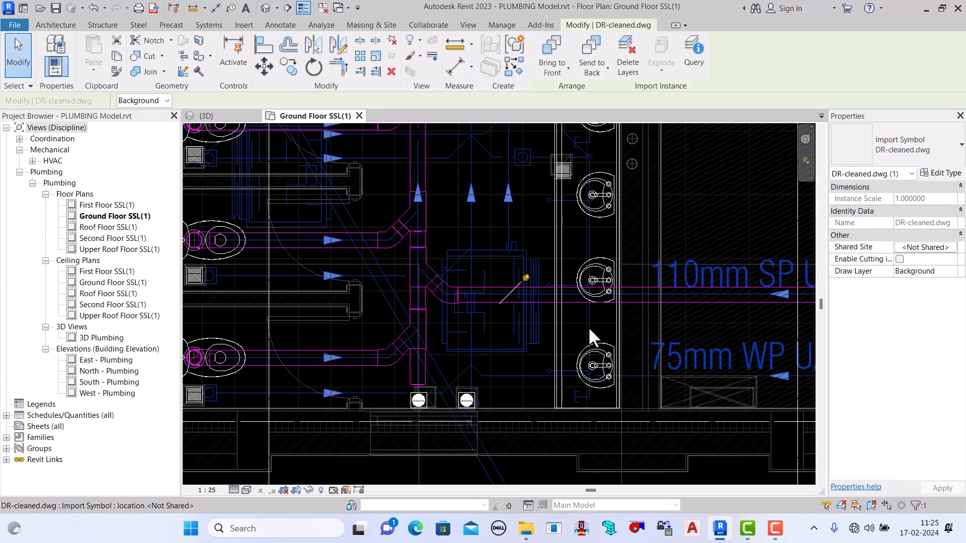
{"action": "left_click", "coordinate": [158, 102]}
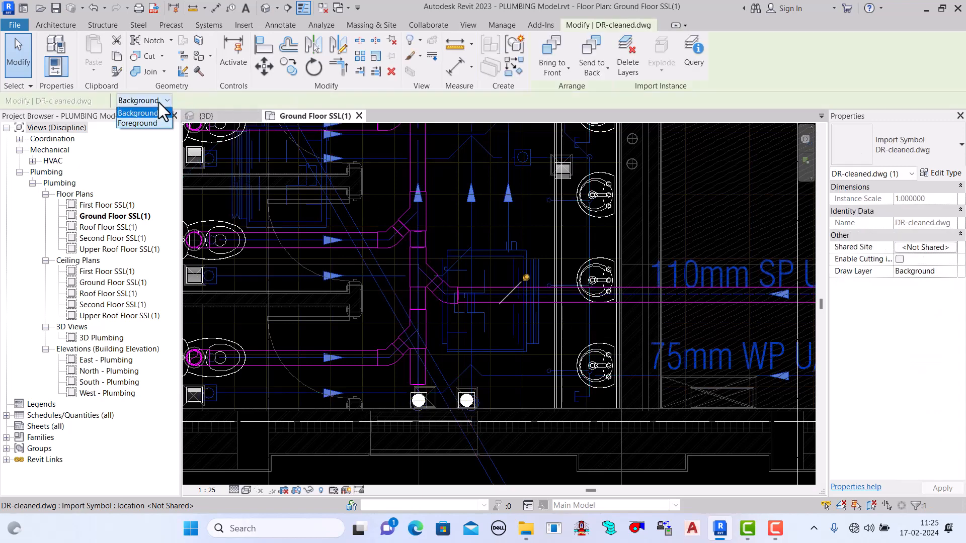
{"action": "left_click", "coordinate": [146, 113]}
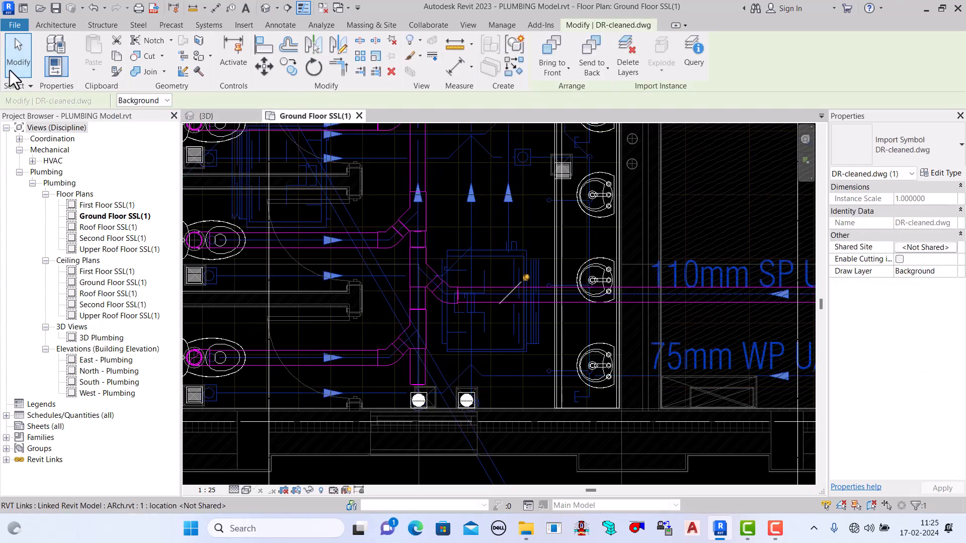
{"action": "key", "text": "Escape"}
Step: Change the ground floor plan's visual style to Hidden Line and check the imported drawing behind the fixtures
{"action": "scroll", "coordinate": [557, 313], "scroll_direction": "down", "scroll_amount": 3}
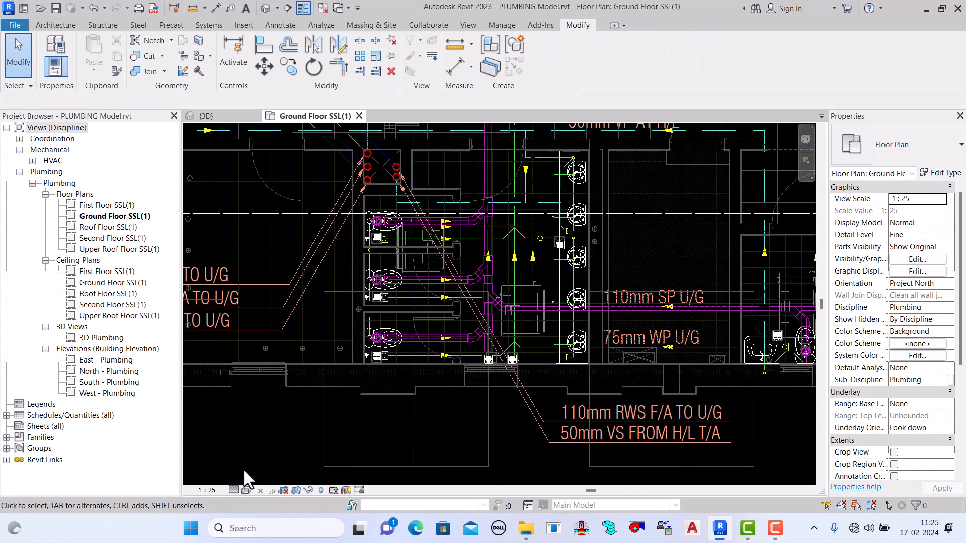
{"action": "left_click", "coordinate": [245, 489]}
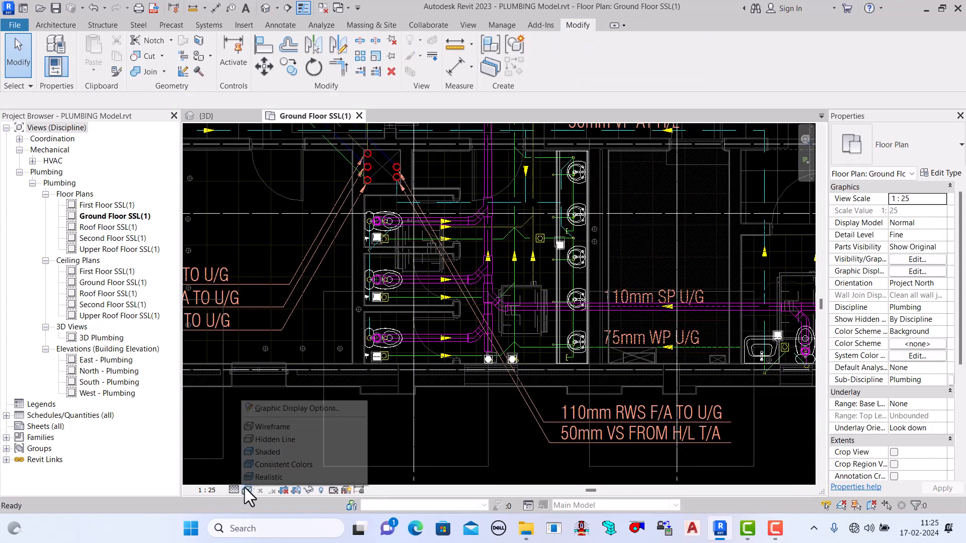
{"action": "left_click", "coordinate": [280, 443]}
{"action": "scroll", "coordinate": [614, 238], "scroll_direction": "up", "scroll_amount": 2}
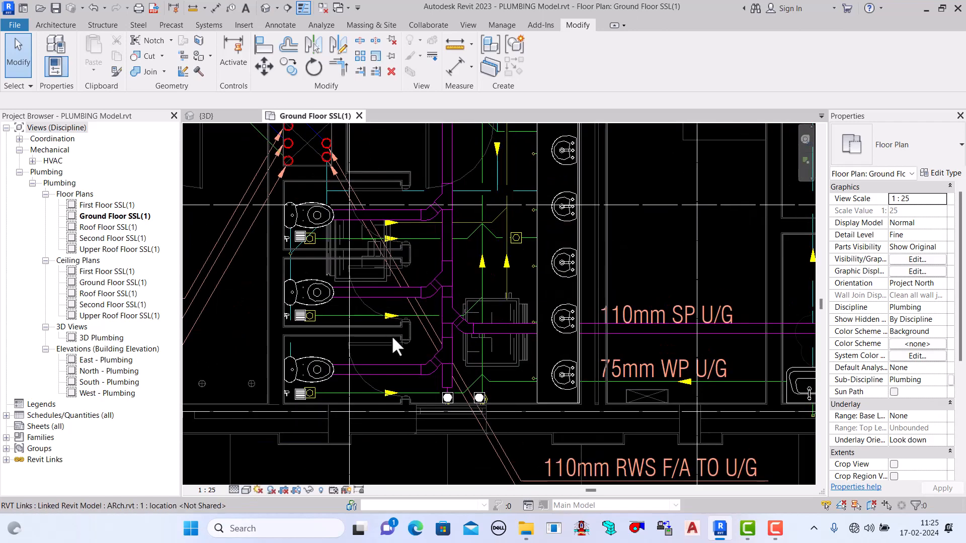
{"action": "scroll", "coordinate": [486, 318], "scroll_direction": "down", "scroll_amount": 2}
{"action": "scroll", "coordinate": [484, 300], "scroll_direction": "up", "scroll_amount": 2}
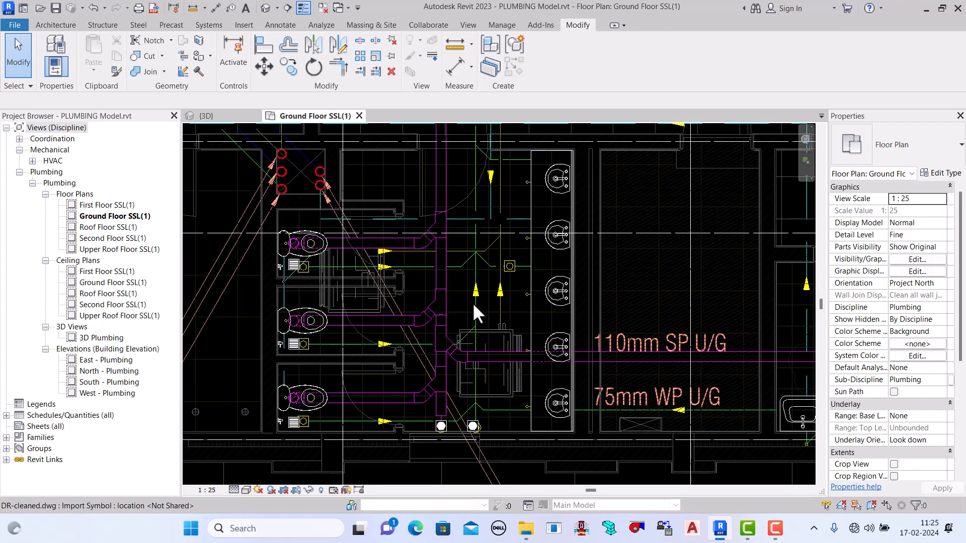
{"action": "left_click", "coordinate": [475, 303]}
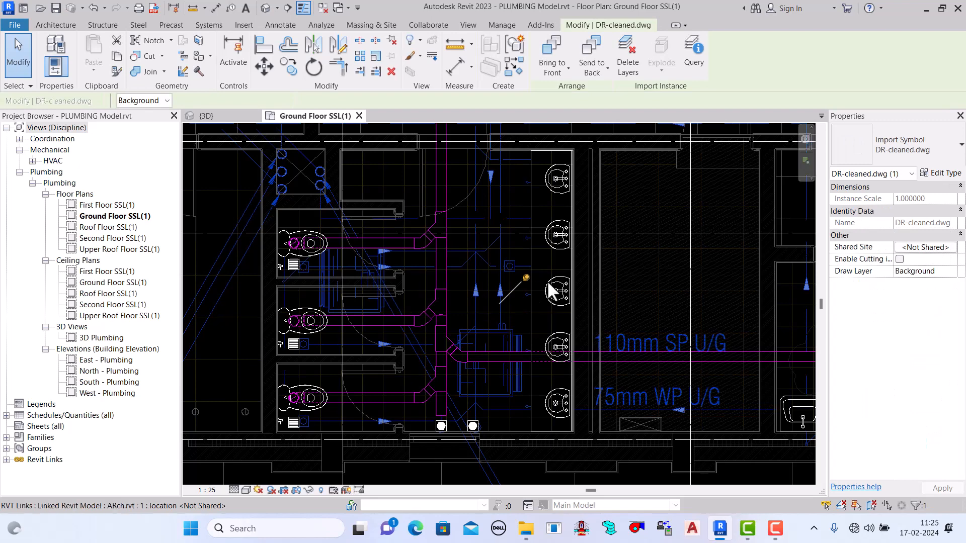
{"action": "left_click", "coordinate": [20, 70]}
Step: Turn on Halftone for the imported DR-cleaned.dwg category in the Ground Floor SSL(1) visibility and graphic overrides
{"action": "scroll", "coordinate": [498, 292], "scroll_direction": "down", "scroll_amount": 3}
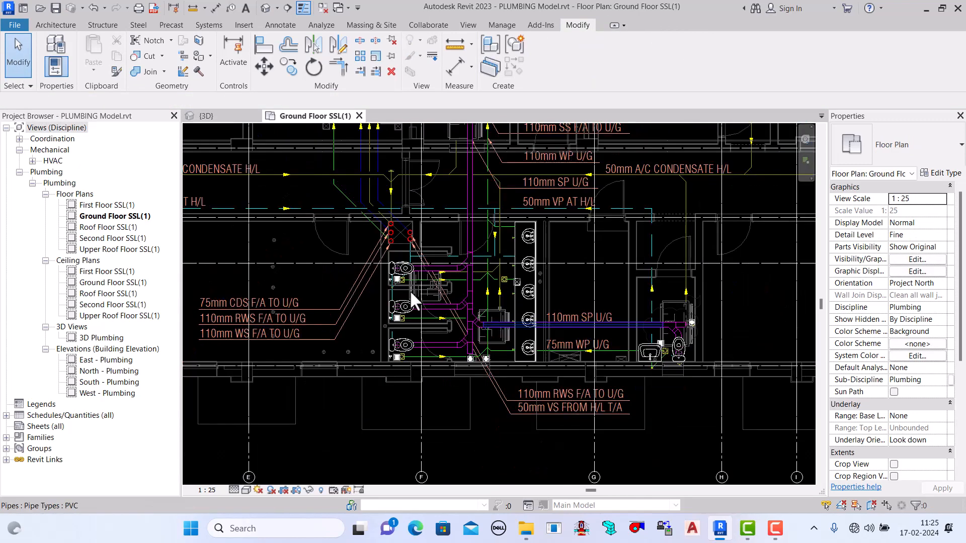
{"action": "scroll", "coordinate": [490, 302], "scroll_direction": "up", "scroll_amount": 2}
{"action": "scroll", "coordinate": [473, 377], "scroll_direction": "up", "scroll_amount": 3}
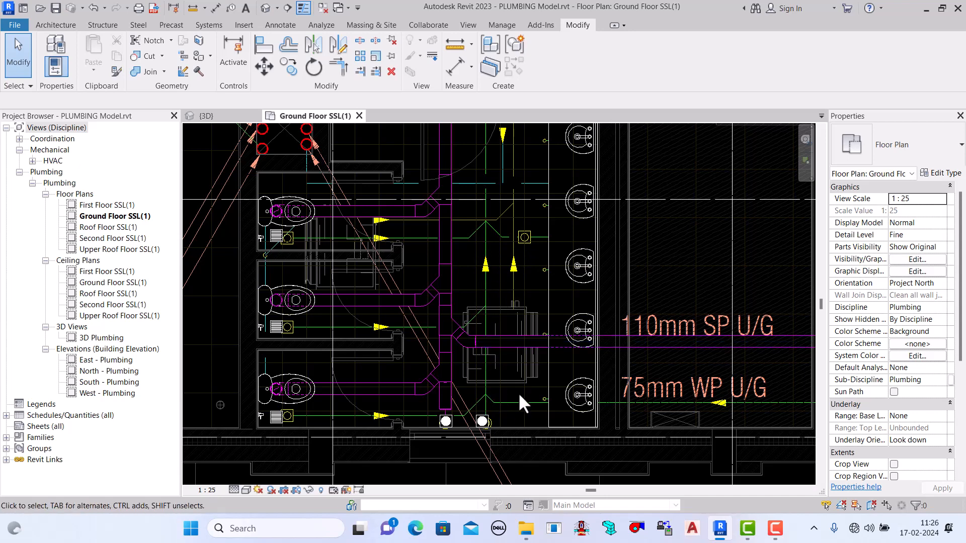
{"action": "scroll", "coordinate": [467, 323], "scroll_direction": "down", "scroll_amount": 2}
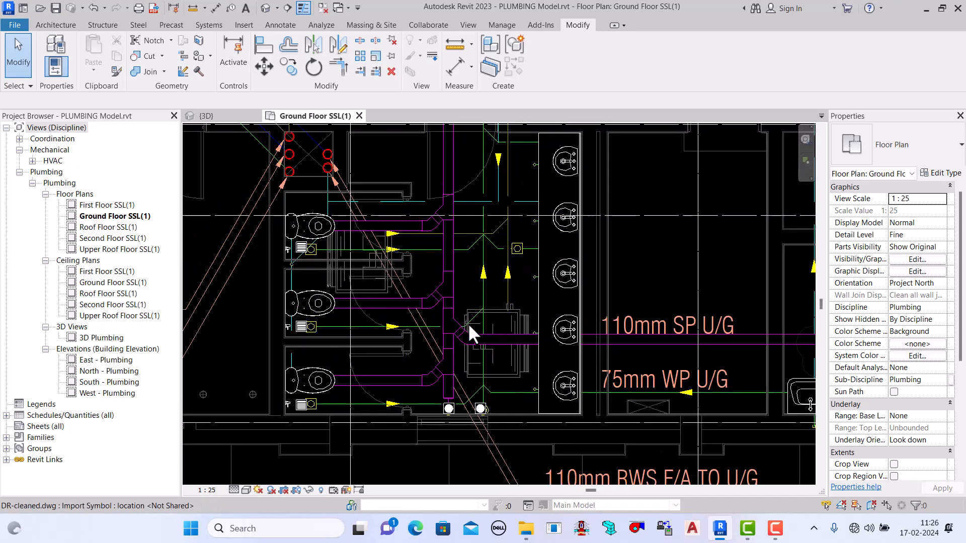
{"action": "scroll", "coordinate": [465, 401], "scroll_direction": "up", "scroll_amount": 2}
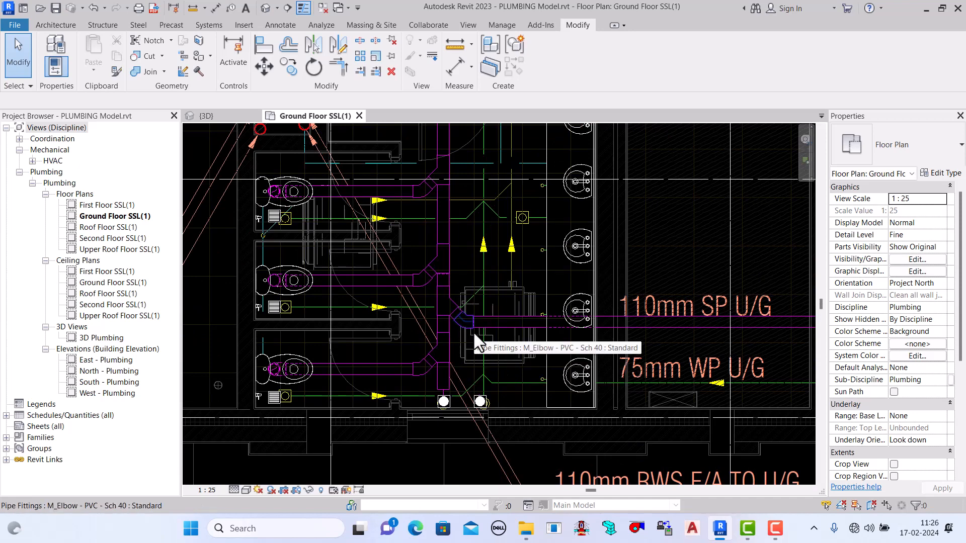
{"action": "key", "text": "v"}
{"action": "key", "text": "g"}
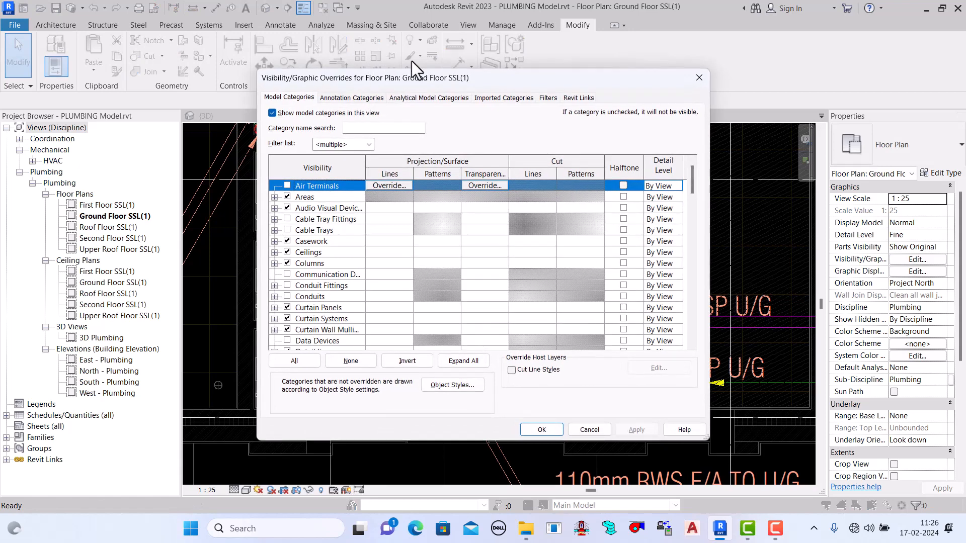
{"action": "left_click", "coordinate": [508, 97]}
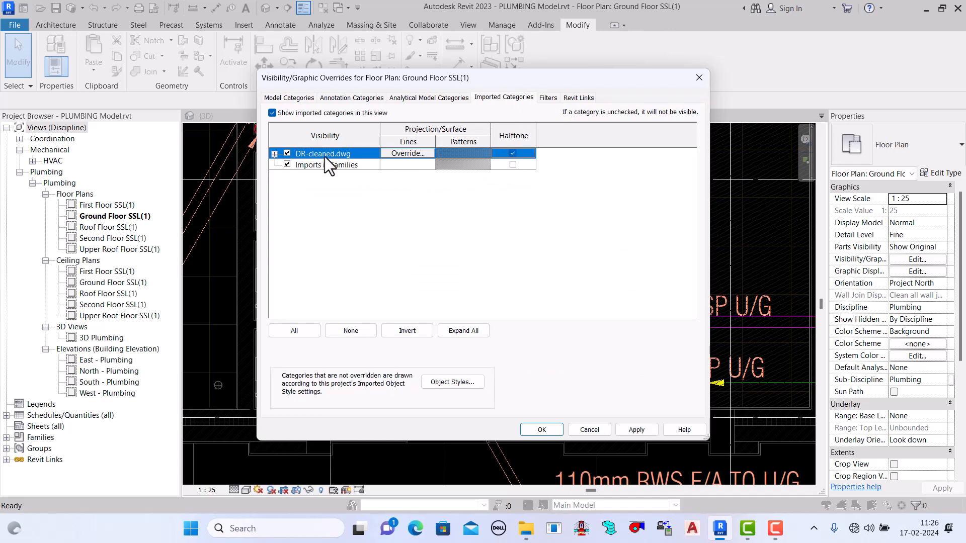
{"action": "left_click", "coordinate": [536, 429]}
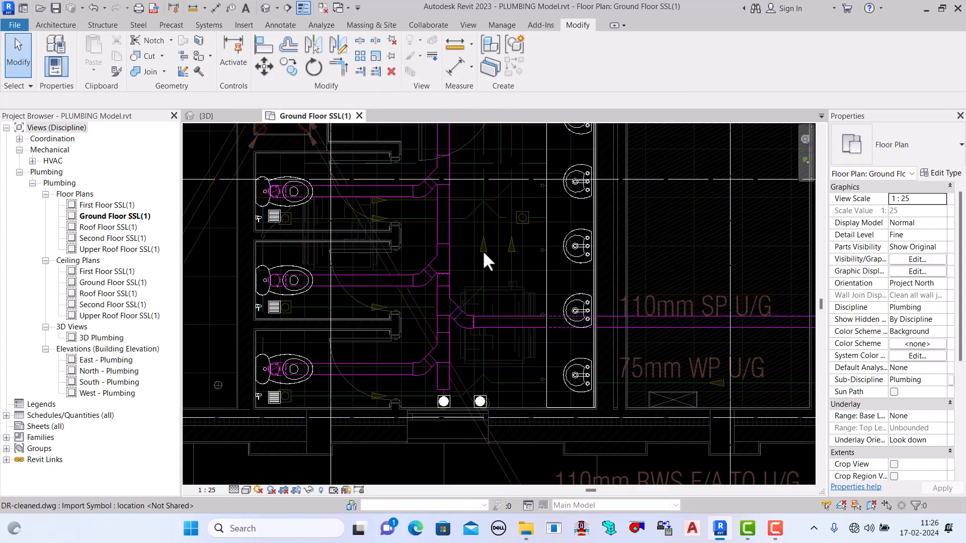
Step: Examine the ground-floor toilet drainage layout, from the whole pipe run down to the floor drain beside the lowest water closet
{"action": "scroll", "coordinate": [478, 384], "scroll_direction": "up", "scroll_amount": 2}
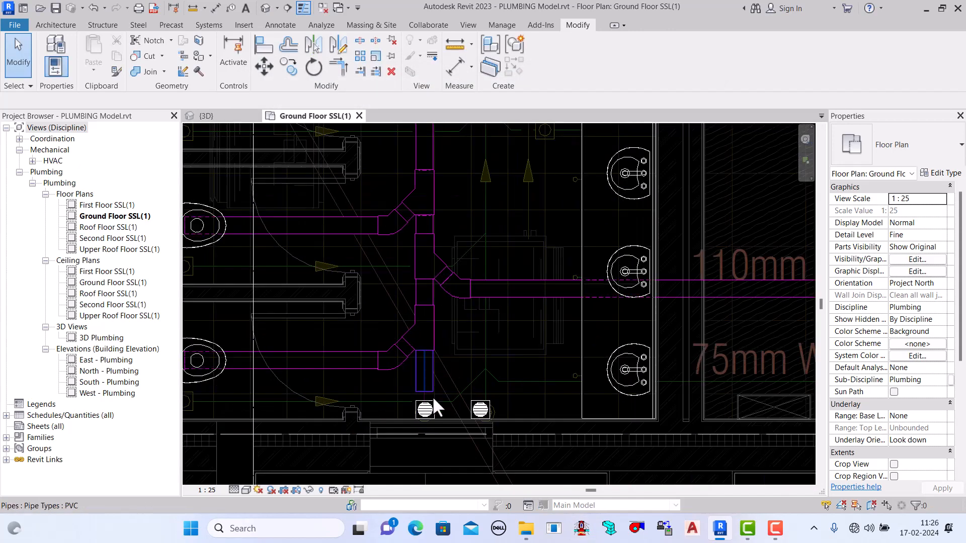
{"action": "scroll", "coordinate": [427, 402], "scroll_direction": "down", "scroll_amount": 3}
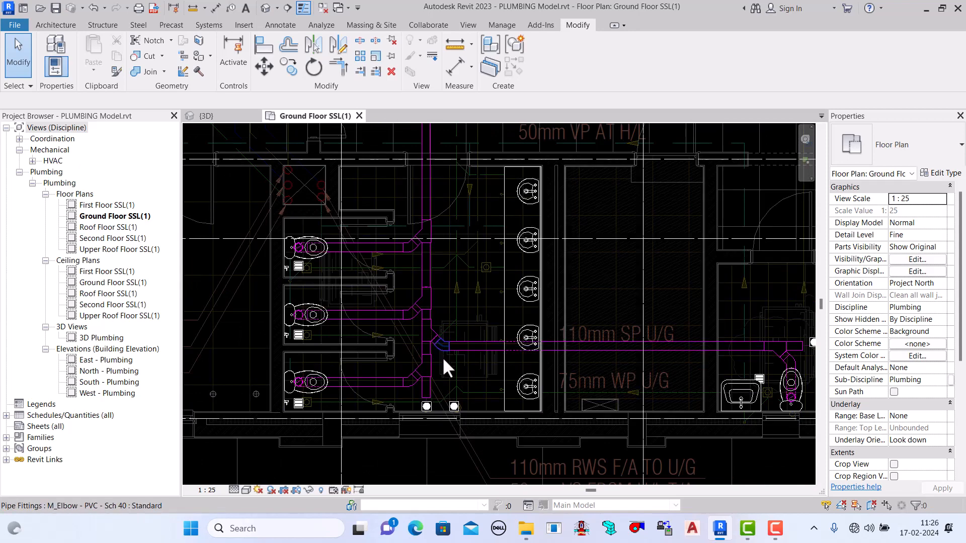
{"action": "scroll", "coordinate": [441, 360], "scroll_direction": "up", "scroll_amount": 1}
{"action": "scroll", "coordinate": [440, 373], "scroll_direction": "down", "scroll_amount": 3}
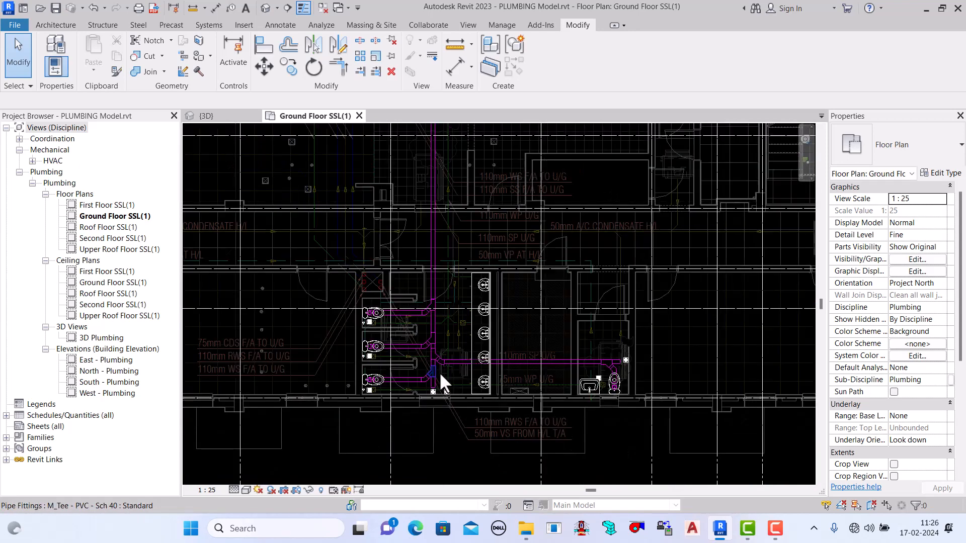
{"action": "scroll", "coordinate": [439, 373], "scroll_direction": "up", "scroll_amount": 1}
{"action": "scroll", "coordinate": [439, 373], "scroll_direction": "down", "scroll_amount": 1}
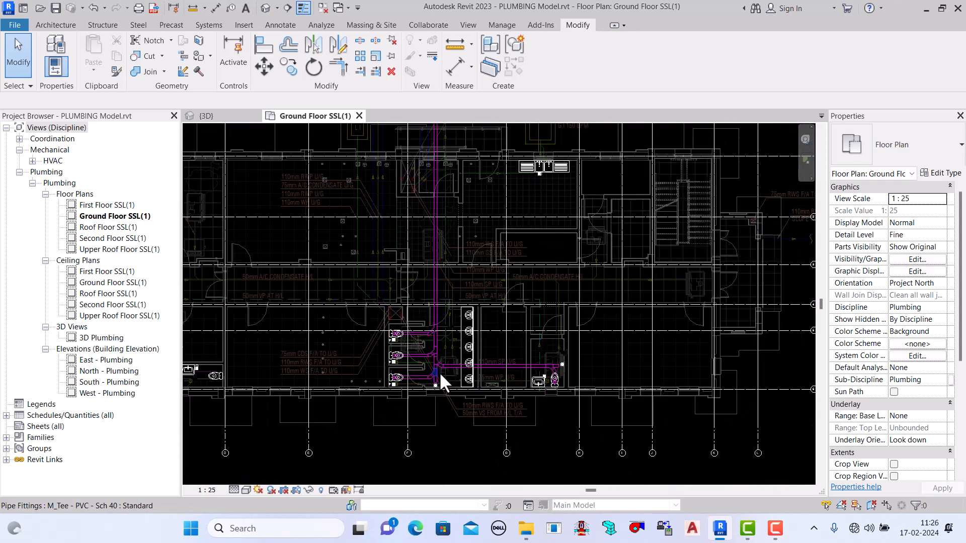
{"action": "scroll", "coordinate": [429, 381], "scroll_direction": "up", "scroll_amount": 5}
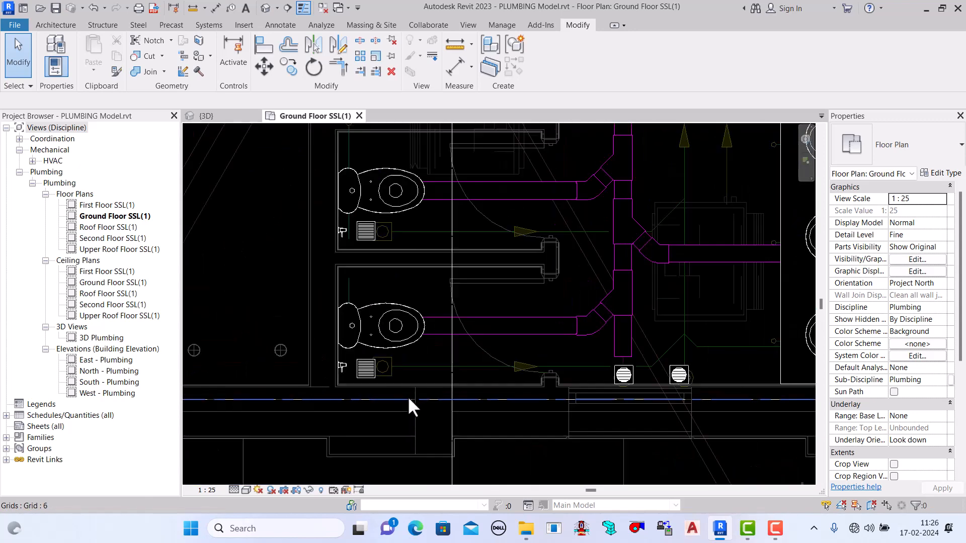
{"action": "scroll", "coordinate": [406, 393], "scroll_direction": "up", "scroll_amount": 1}
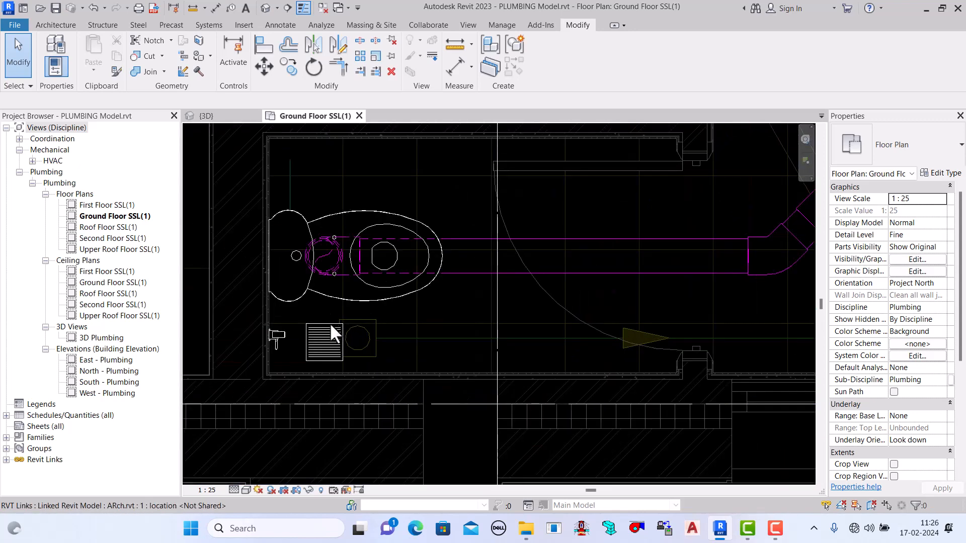
{"action": "scroll", "coordinate": [331, 361], "scroll_direction": "up", "scroll_amount": 2}
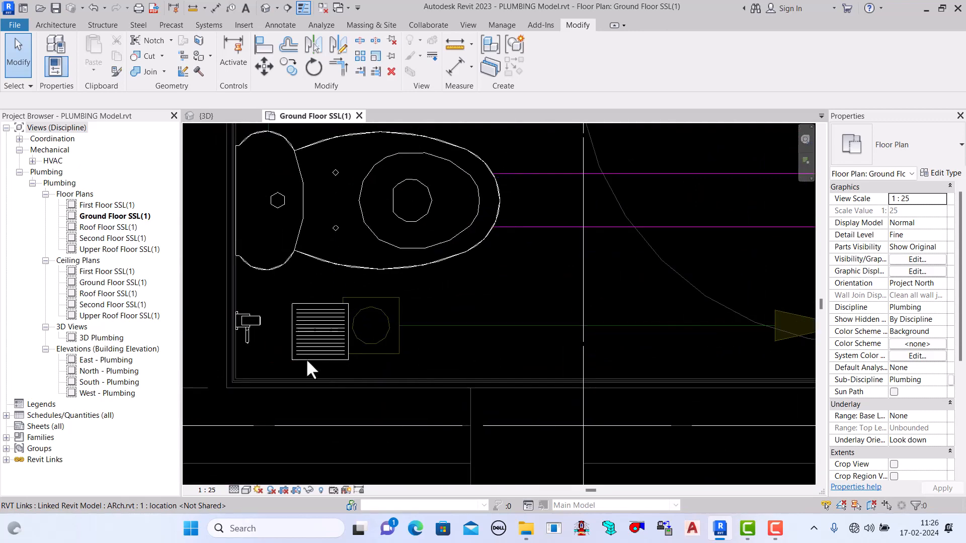
{"action": "scroll", "coordinate": [302, 347], "scroll_direction": "up", "scroll_amount": 2}
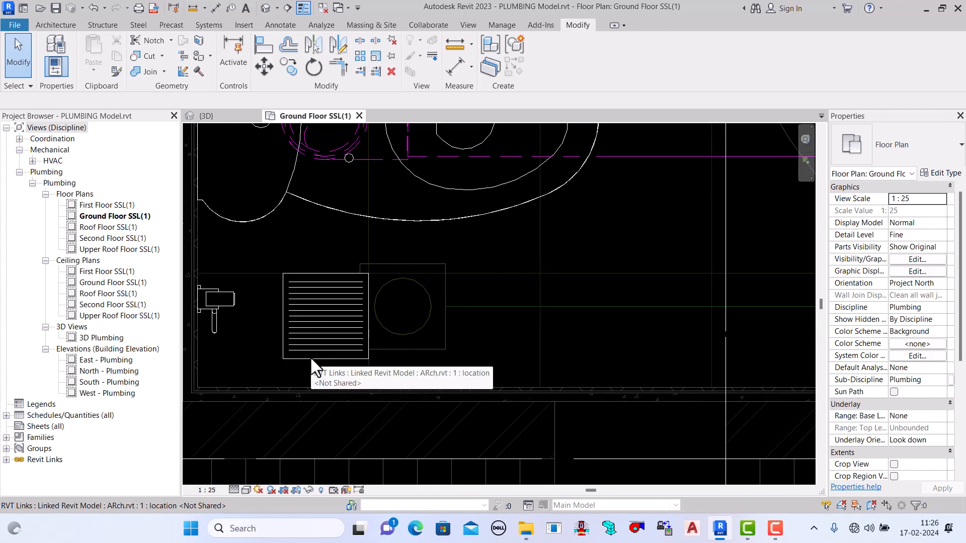
Step: Select the linked floor drain cover beside the lowest water closet, check its family and type, and clear the selection
{"action": "left_click", "coordinate": [310, 356]}
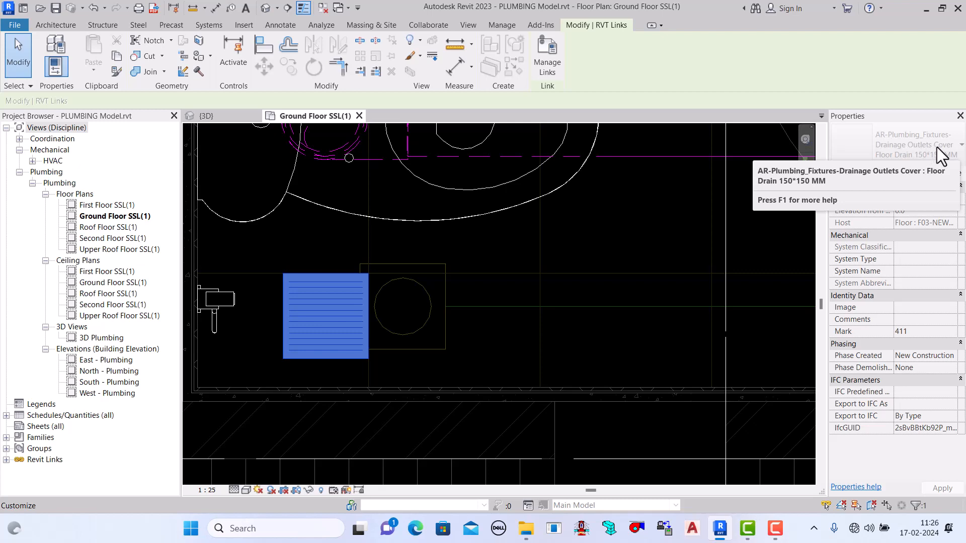
{"action": "left_click", "coordinate": [412, 361]}
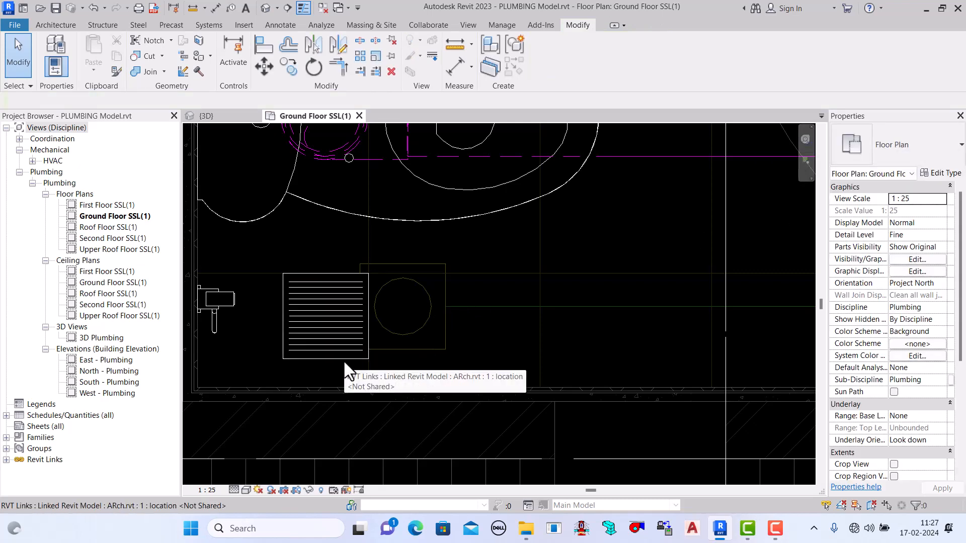
{"action": "key", "text": "Tab"}
{"action": "left_click", "coordinate": [344, 363]}
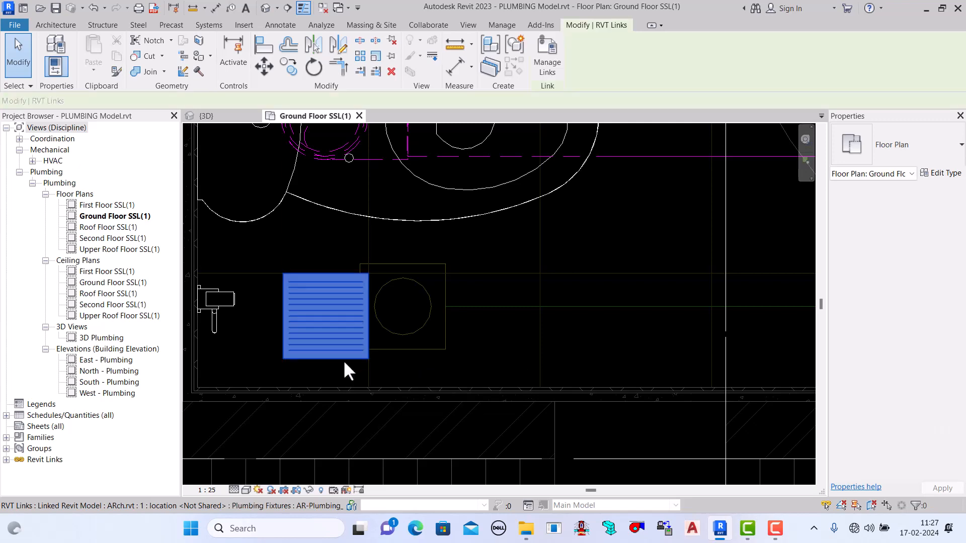
{"action": "left_click", "coordinate": [499, 362]}
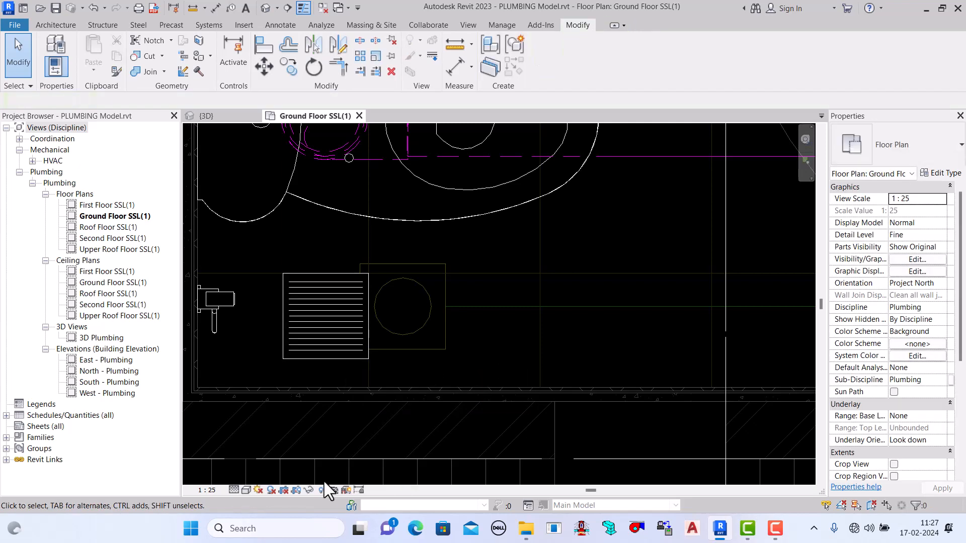
Step: Change the ground floor plan's visual style to Wireframe and select the linked slab around the floor drain to check its type
{"action": "left_click", "coordinate": [244, 491]}
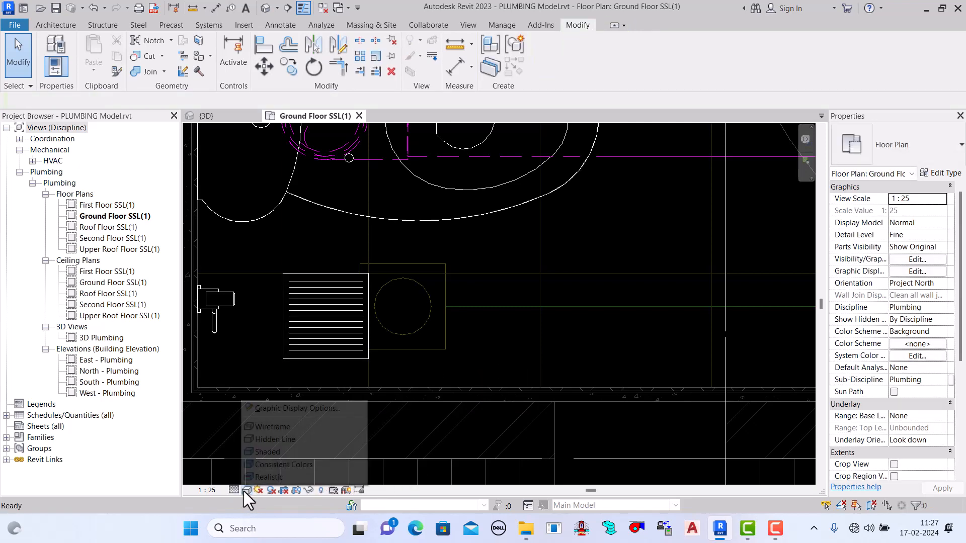
{"action": "left_click", "coordinate": [275, 423]}
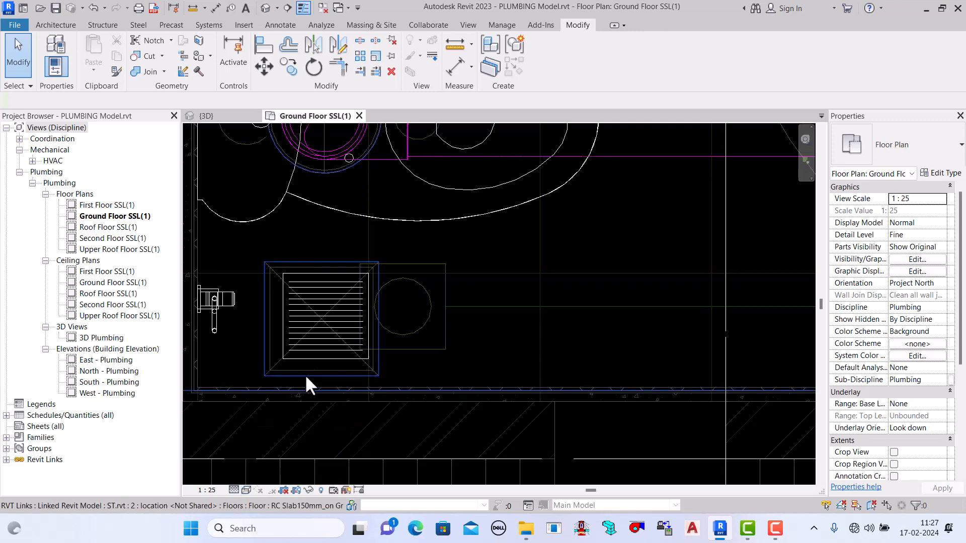
{"action": "left_click", "coordinate": [306, 376]}
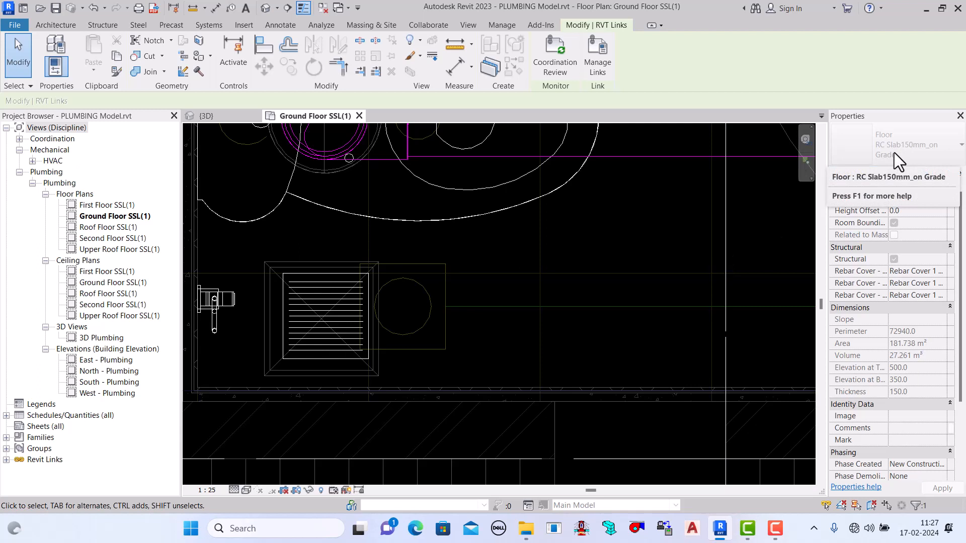
Step: Examine the floor drain openings in the ground slab beside the water closet branch pipes from below in the 3D view
{"action": "left_click", "coordinate": [216, 115]}
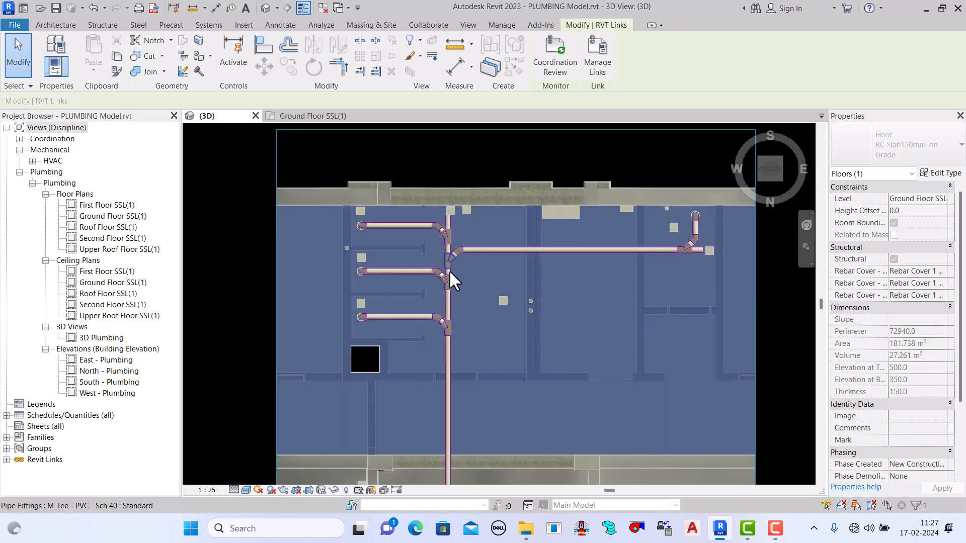
{"action": "left_click", "coordinate": [23, 73]}
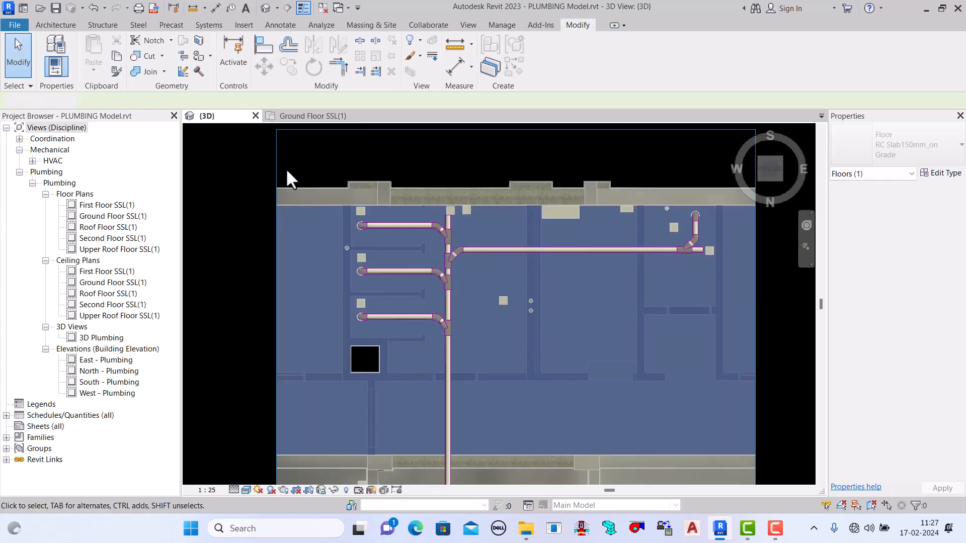
{"action": "scroll", "coordinate": [453, 312], "scroll_direction": "up", "scroll_amount": 2}
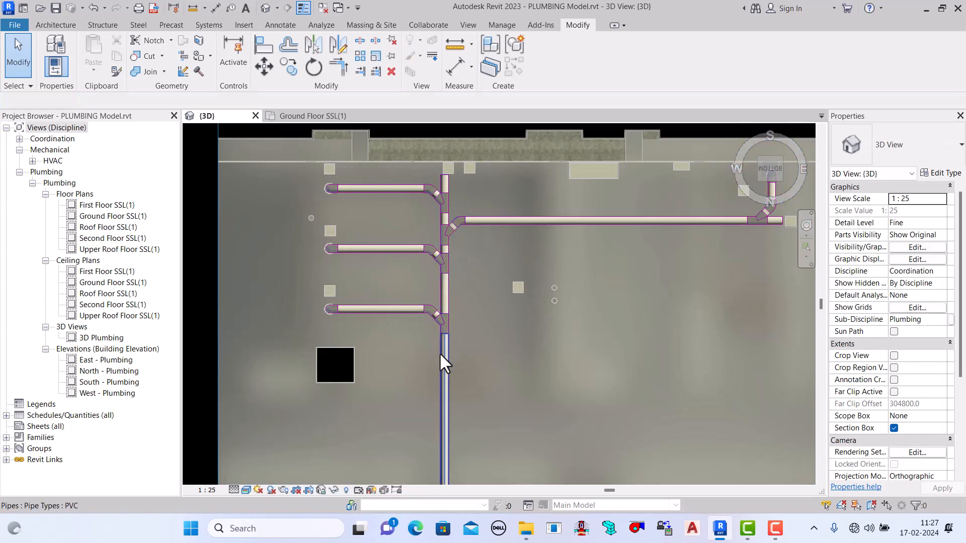
{"action": "scroll", "coordinate": [318, 364], "scroll_direction": "up", "scroll_amount": 2}
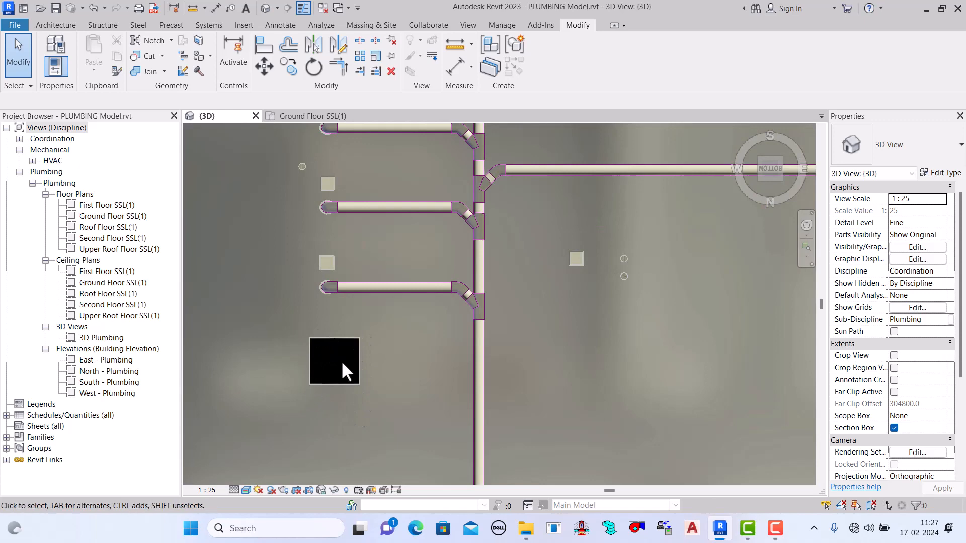
{"action": "scroll", "coordinate": [342, 361], "scroll_direction": "down", "scroll_amount": 2}
{"action": "scroll", "coordinate": [336, 195], "scroll_direction": "up", "scroll_amount": 3}
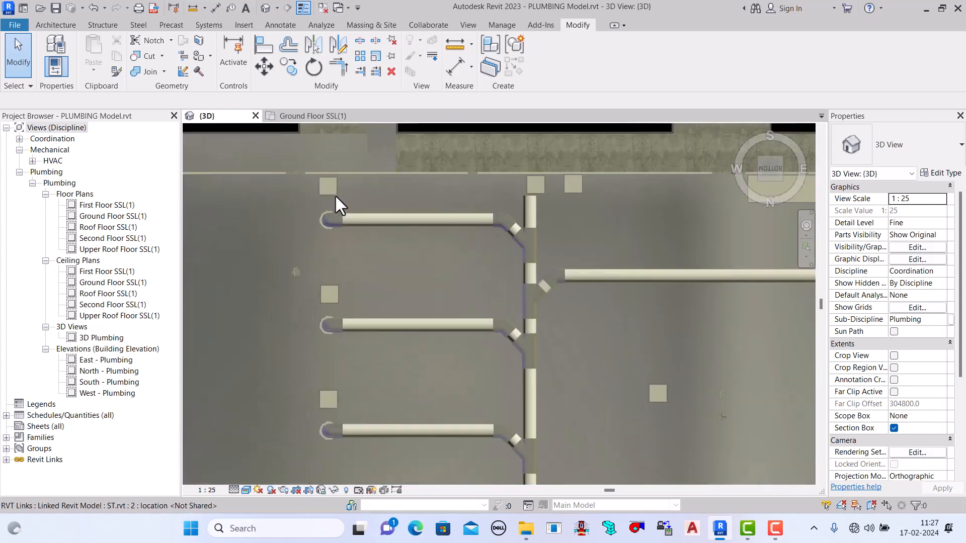
{"action": "scroll", "coordinate": [335, 194], "scroll_direction": "up", "scroll_amount": 3}
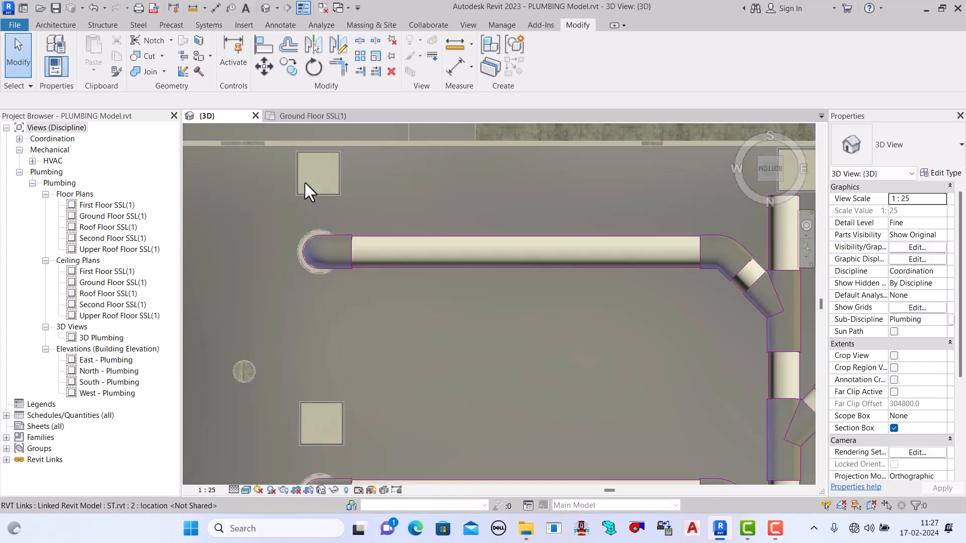
{"action": "scroll", "coordinate": [323, 190], "scroll_direction": "down", "scroll_amount": 3}
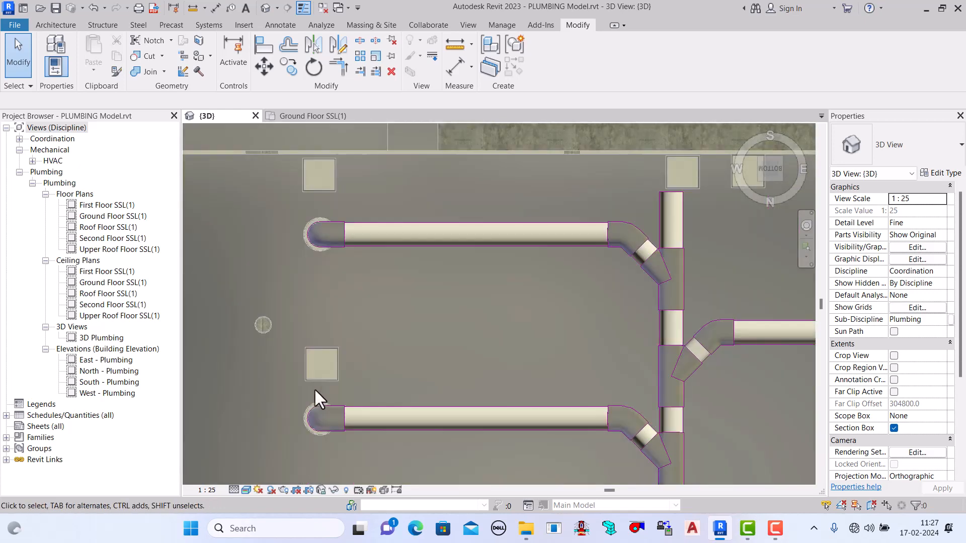
{"action": "scroll", "coordinate": [295, 334], "scroll_direction": "up", "scroll_amount": 3}
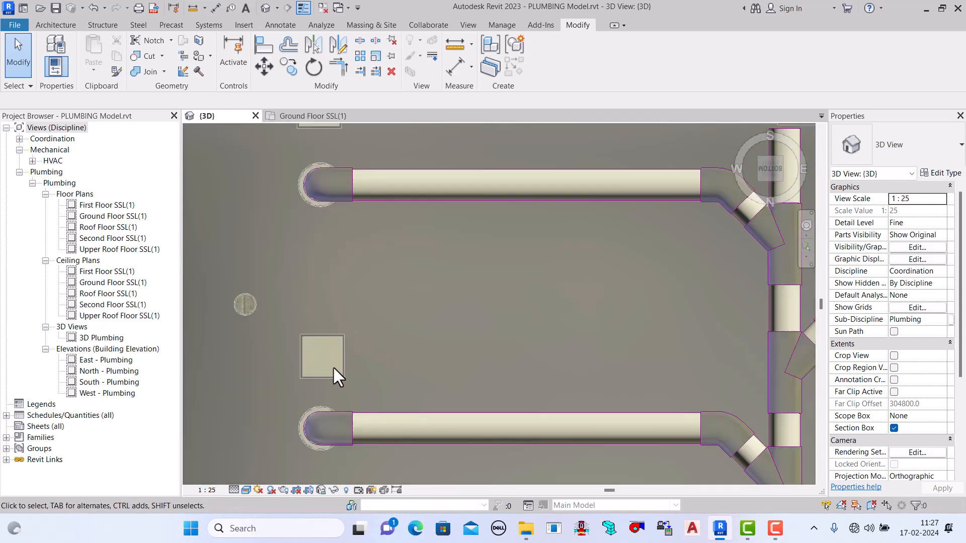
Step: Return to the Ground Floor SSL(1) plan and compare the slab opening with the floor drain cover and the imported drain symbol
{"action": "left_click", "coordinate": [303, 116]}
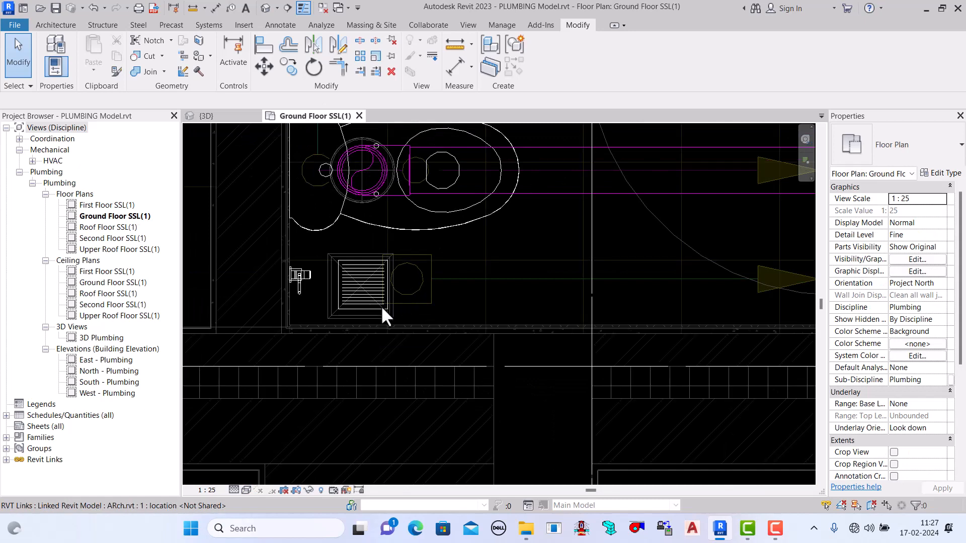
{"action": "scroll", "coordinate": [379, 306], "scroll_direction": "up", "scroll_amount": 3}
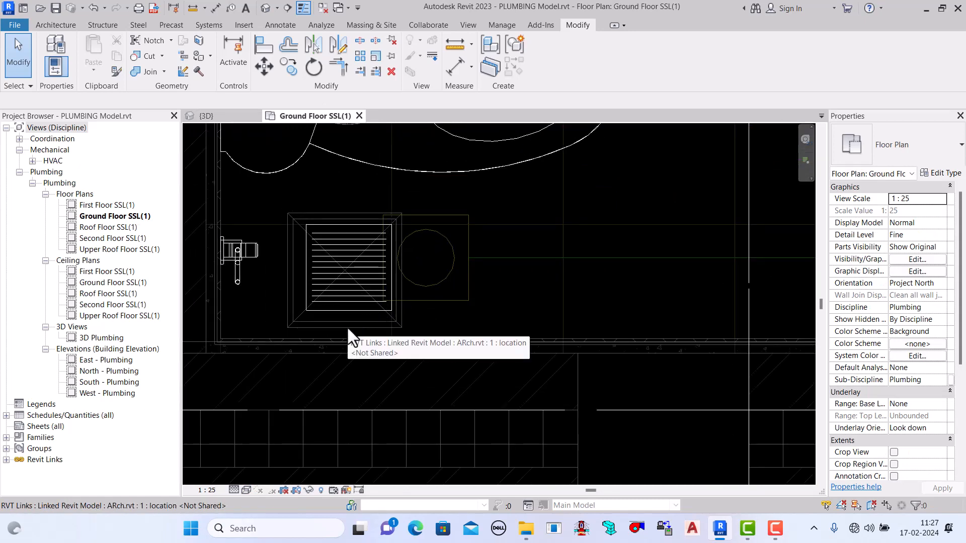
{"action": "scroll", "coordinate": [300, 241], "scroll_direction": "down", "scroll_amount": 2}
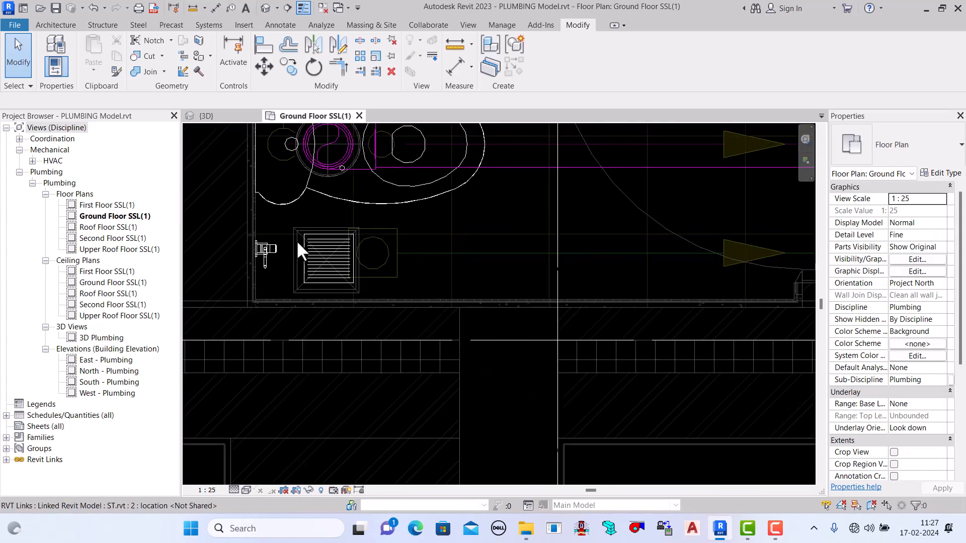
{"action": "scroll", "coordinate": [355, 257], "scroll_direction": "up", "scroll_amount": 2}
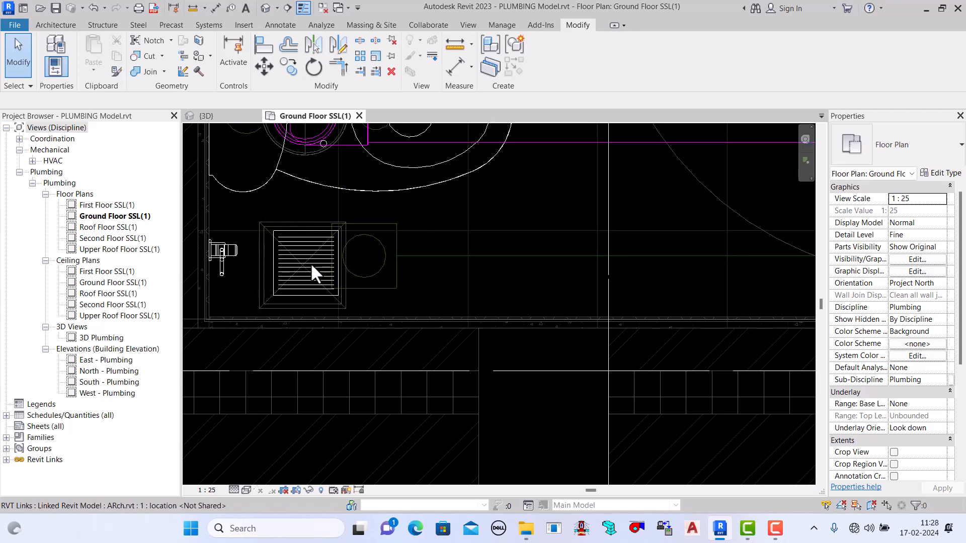
{"action": "scroll", "coordinate": [310, 262], "scroll_direction": "down", "scroll_amount": 3}
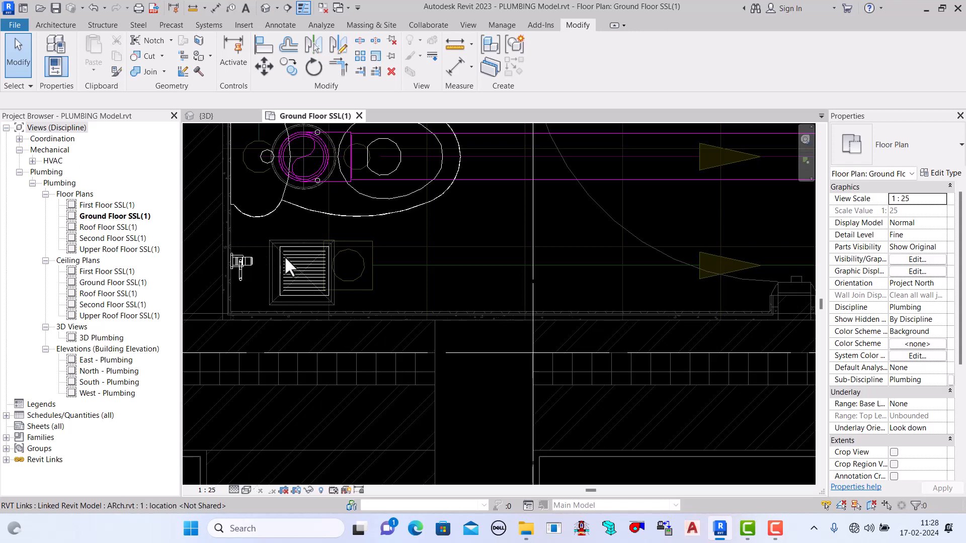
{"action": "scroll", "coordinate": [272, 292], "scroll_direction": "down", "scroll_amount": 2}
{"action": "scroll", "coordinate": [328, 275], "scroll_direction": "up", "scroll_amount": 1}
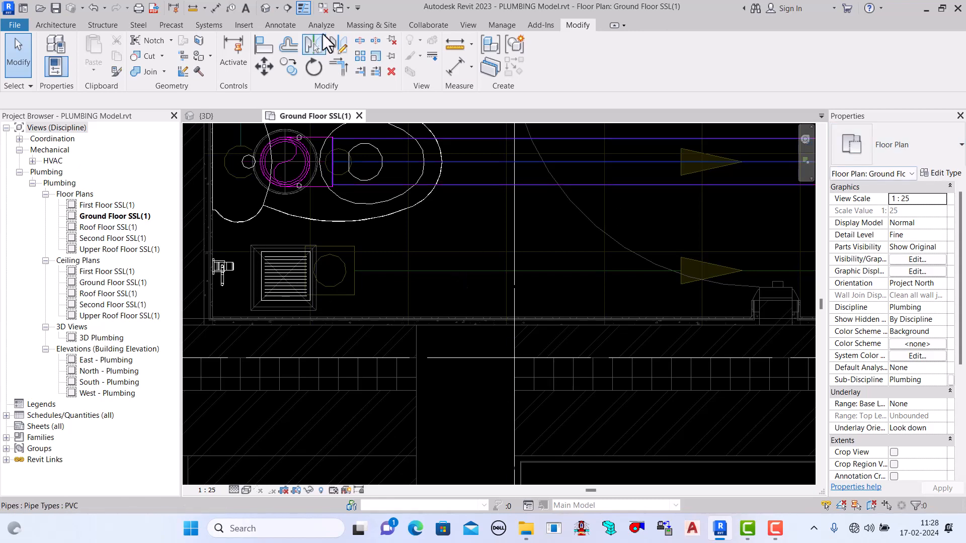
Step: Decline loading a plumbing equipment family and choose the Standard type of M_Pipe Connector - Sanitary - Plumbing Fixtures for placement on the work plane
{"action": "left_click", "coordinate": [220, 27]}
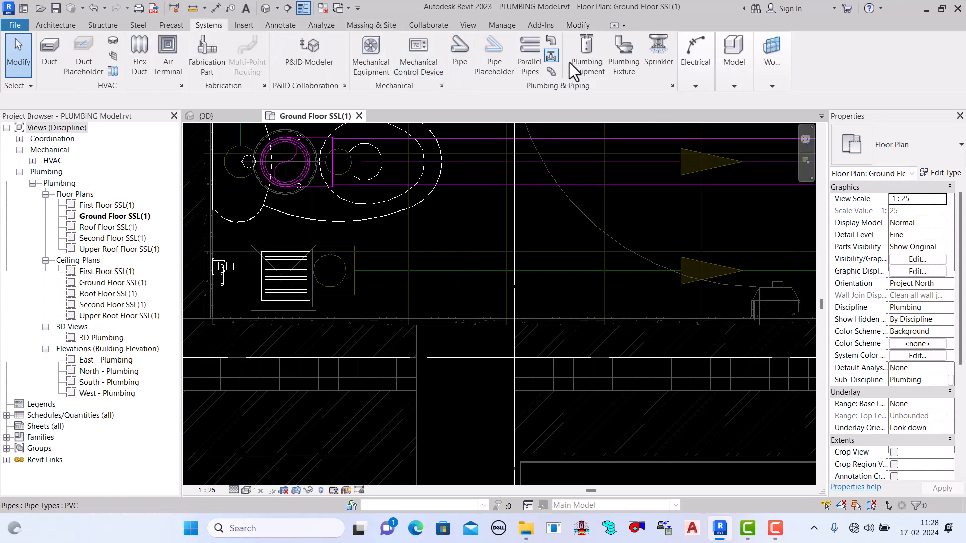
{"action": "left_click", "coordinate": [590, 66]}
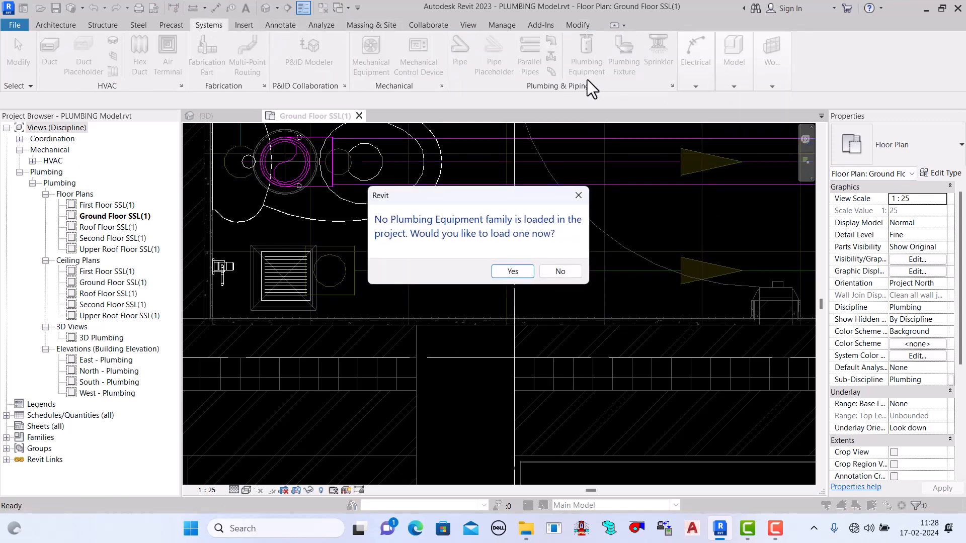
{"action": "left_click", "coordinate": [568, 273]}
{"action": "left_click", "coordinate": [623, 68]}
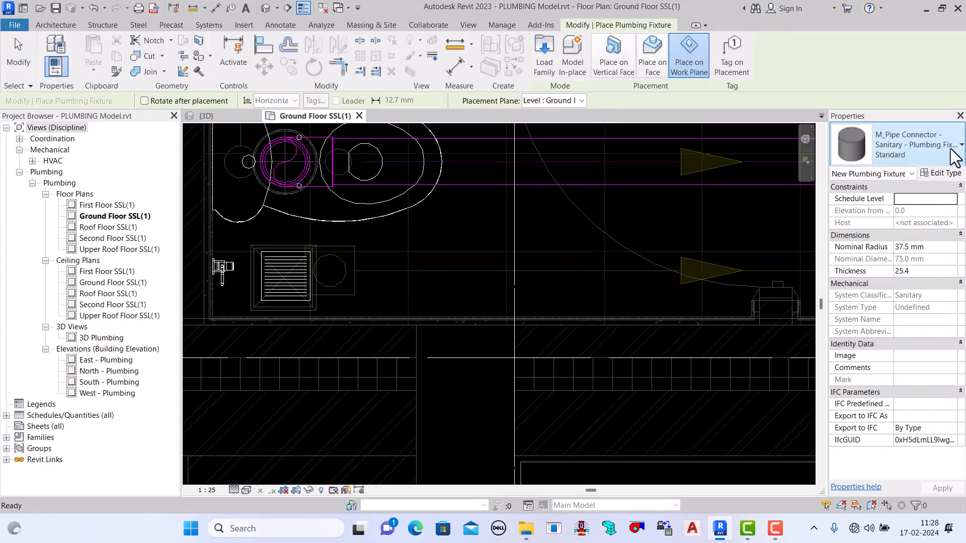
{"action": "left_click", "coordinate": [925, 153]}
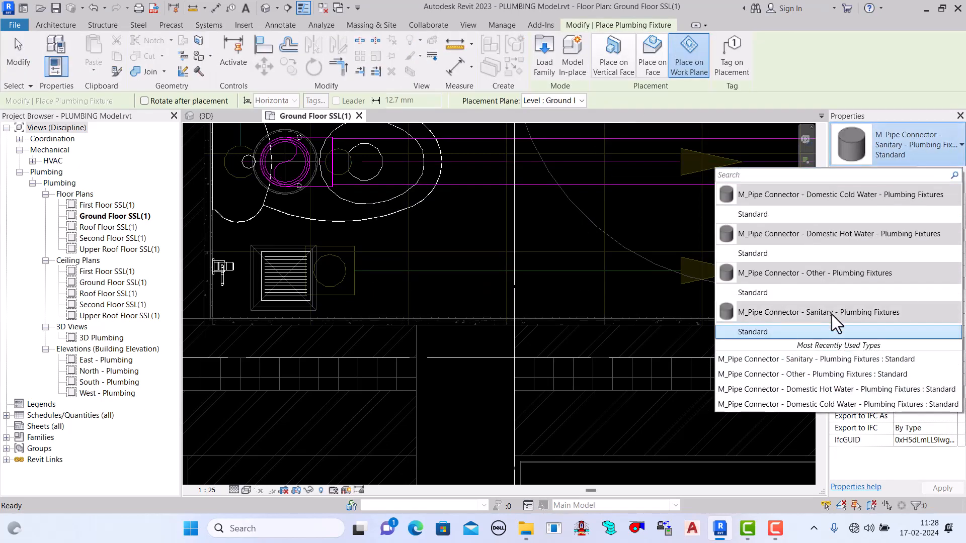
{"action": "left_click", "coordinate": [775, 330]}
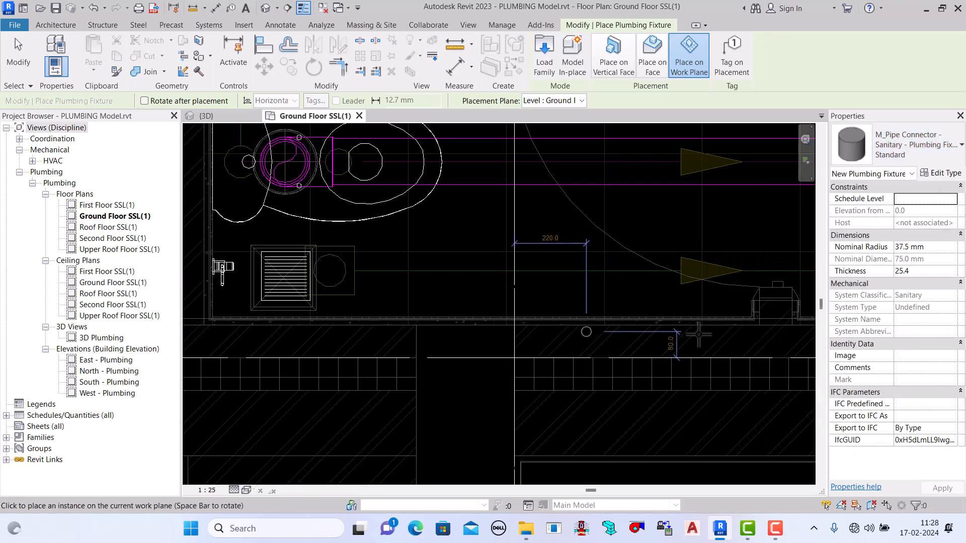
Step: Place the sanitary pipe connector at the centre of the floor drain cover beside the lowest water closet and end the placement
{"action": "scroll", "coordinate": [227, 284], "scroll_direction": "up", "scroll_amount": 3}
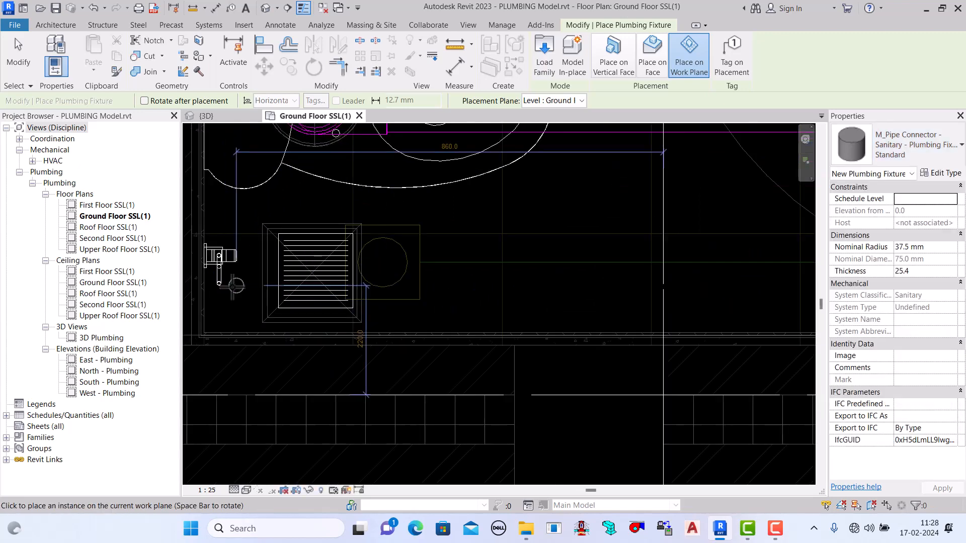
{"action": "scroll", "coordinate": [232, 286], "scroll_direction": "down", "scroll_amount": 4}
{"action": "scroll", "coordinate": [416, 272], "scroll_direction": "down", "scroll_amount": 4}
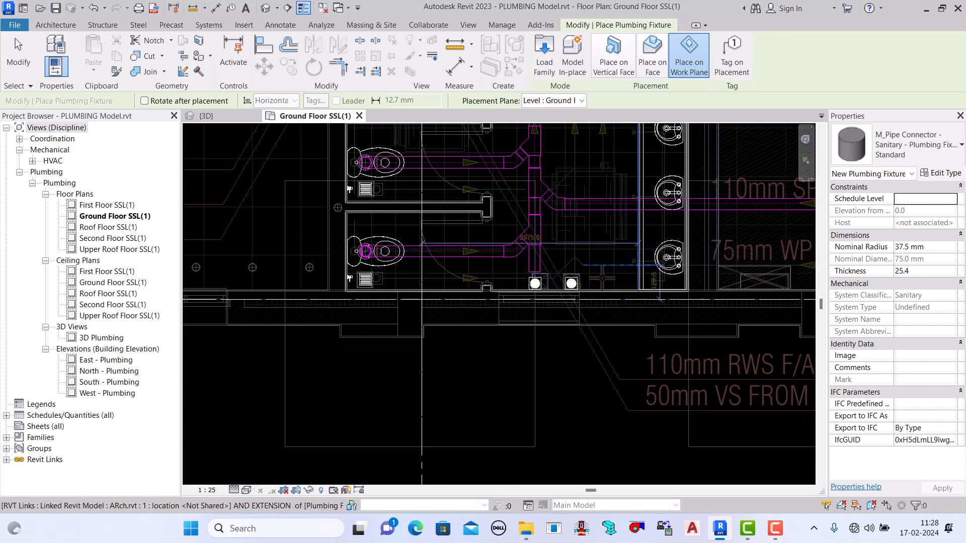
{"action": "scroll", "coordinate": [372, 279], "scroll_direction": "up", "scroll_amount": 10}
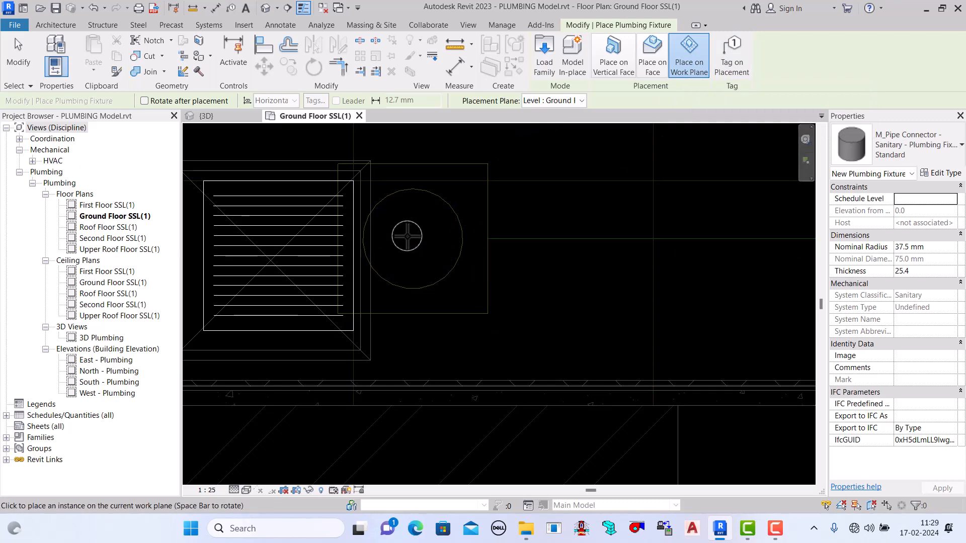
{"action": "scroll", "coordinate": [440, 249], "scroll_direction": "down", "scroll_amount": 3}
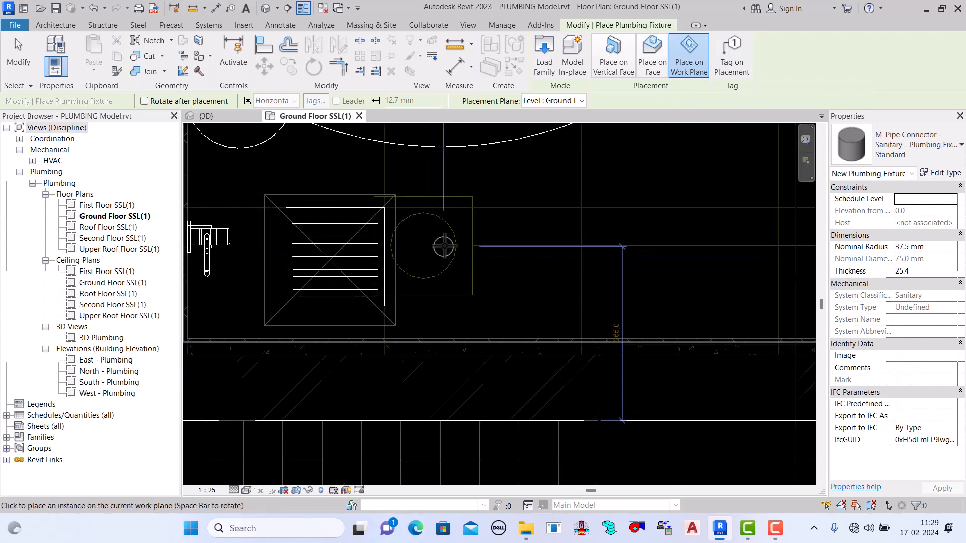
{"action": "scroll", "coordinate": [452, 247], "scroll_direction": "down", "scroll_amount": 3}
{"action": "scroll", "coordinate": [358, 261], "scroll_direction": "up", "scroll_amount": 2}
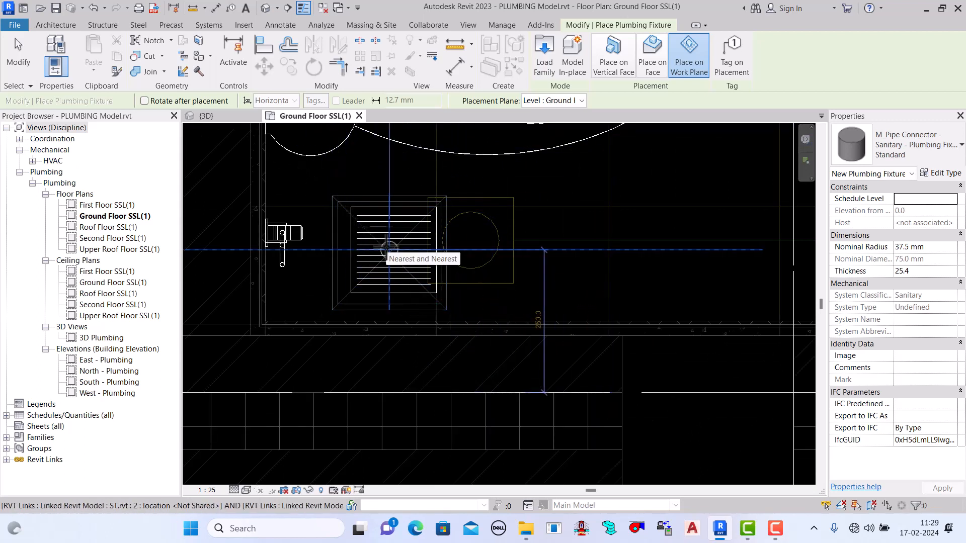
{"action": "left_click", "coordinate": [389, 249]}
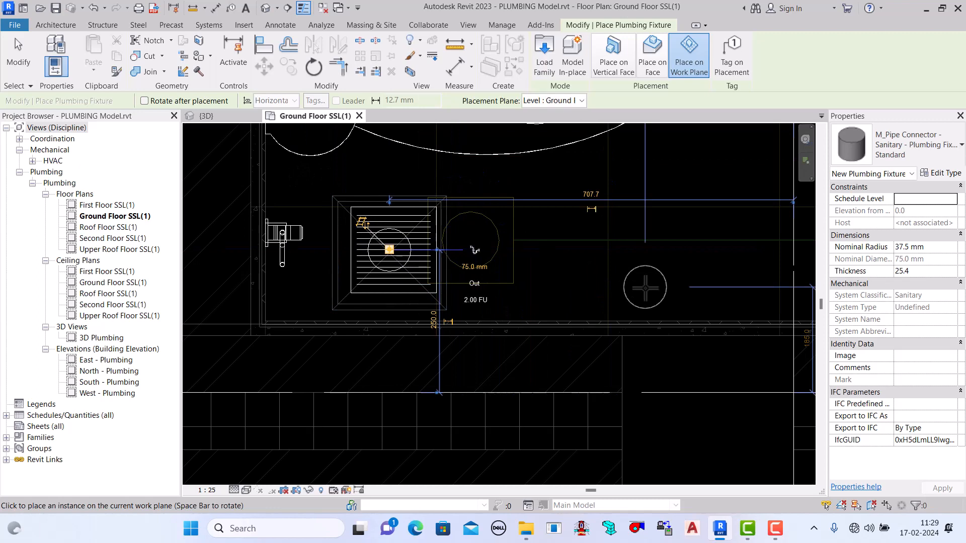
{"action": "left_click", "coordinate": [10, 63]}
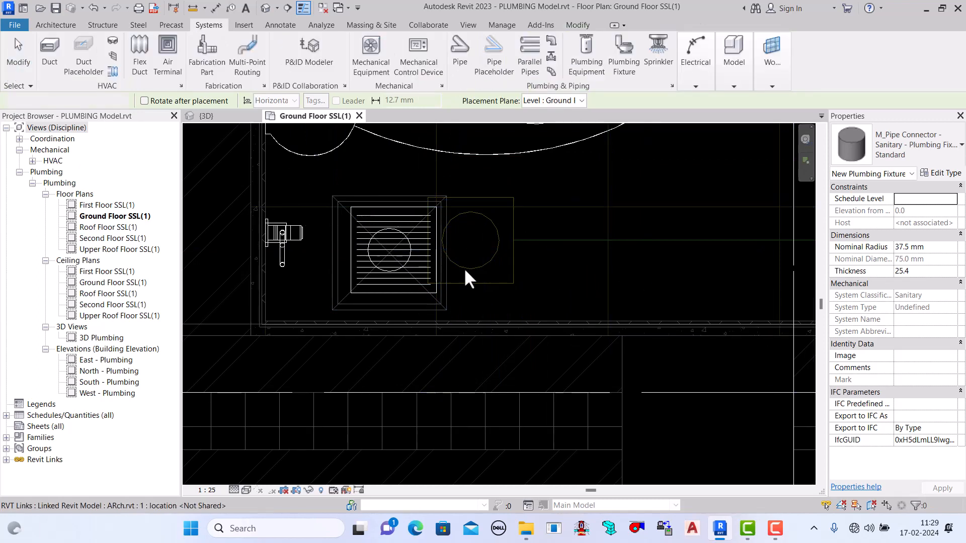
Step: Select the placed sanitary connector and check its position within the slab opening from below in the 3D view
{"action": "left_click", "coordinate": [374, 267]}
{"action": "left_click", "coordinate": [215, 115]}
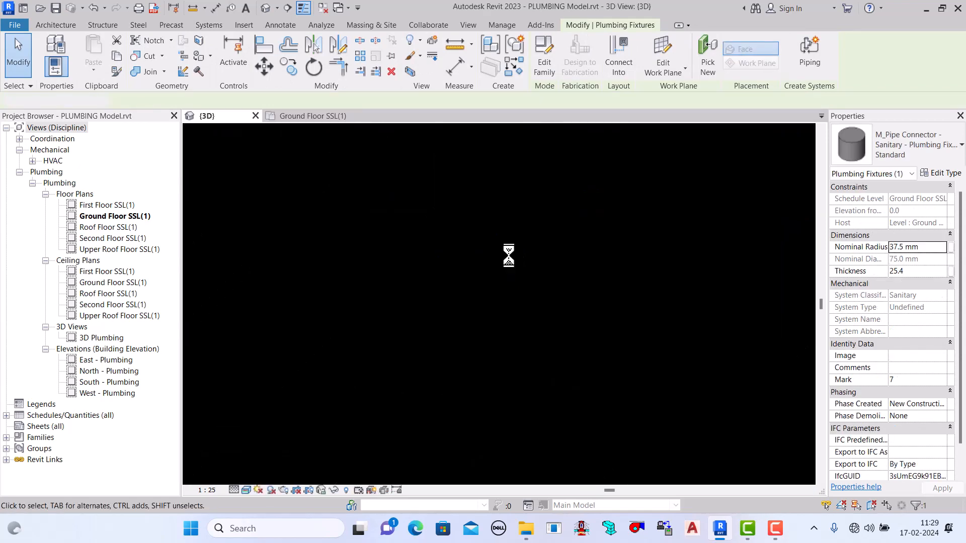
{"action": "scroll", "coordinate": [419, 262], "scroll_direction": "down", "scroll_amount": 2}
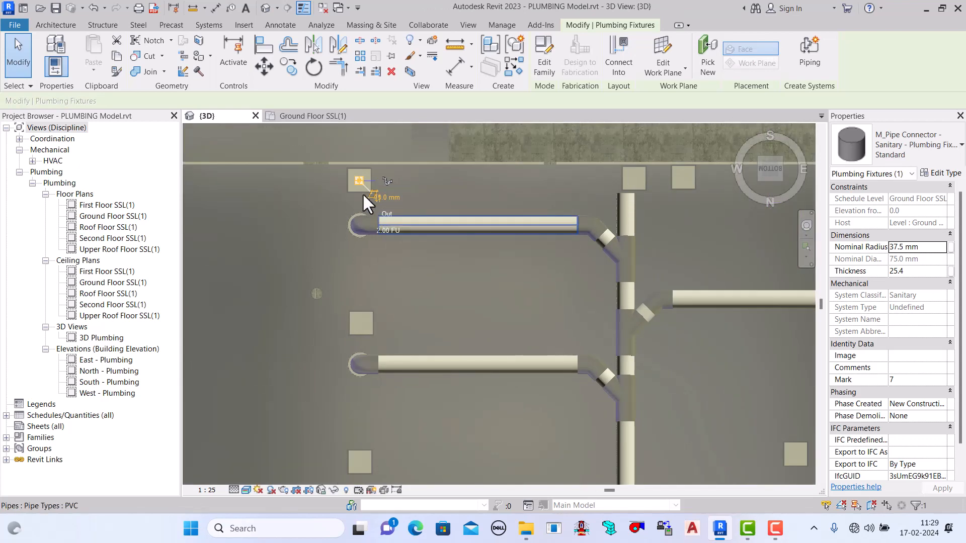
{"action": "scroll", "coordinate": [361, 188], "scroll_direction": "up", "scroll_amount": 5}
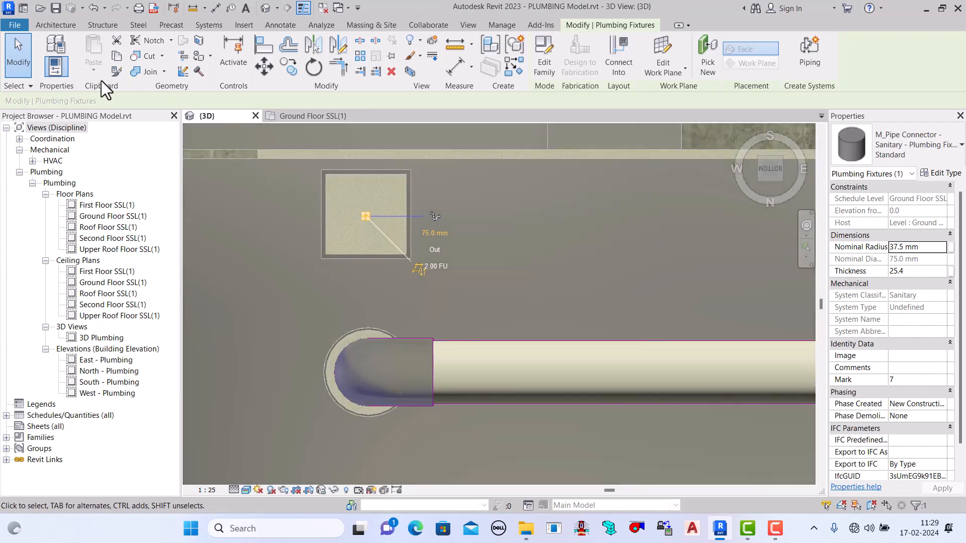
{"action": "left_click", "coordinate": [30, 64]}
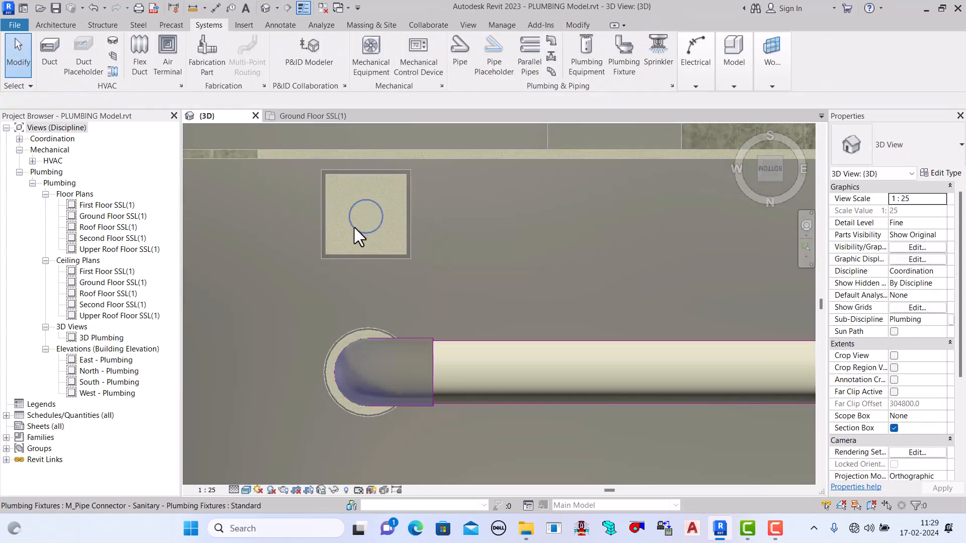
{"action": "scroll", "coordinate": [359, 227], "scroll_direction": "up", "scroll_amount": 2}
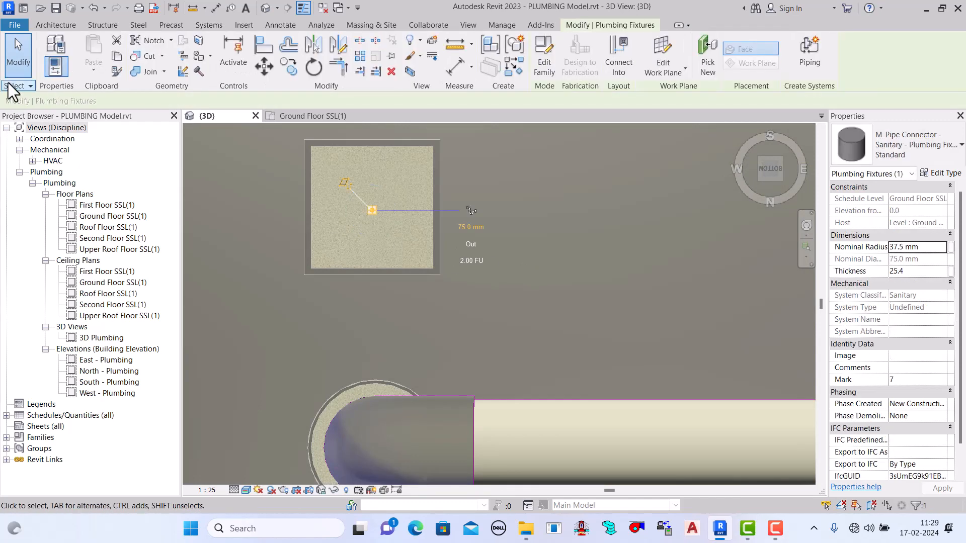
{"action": "left_click", "coordinate": [19, 51]}
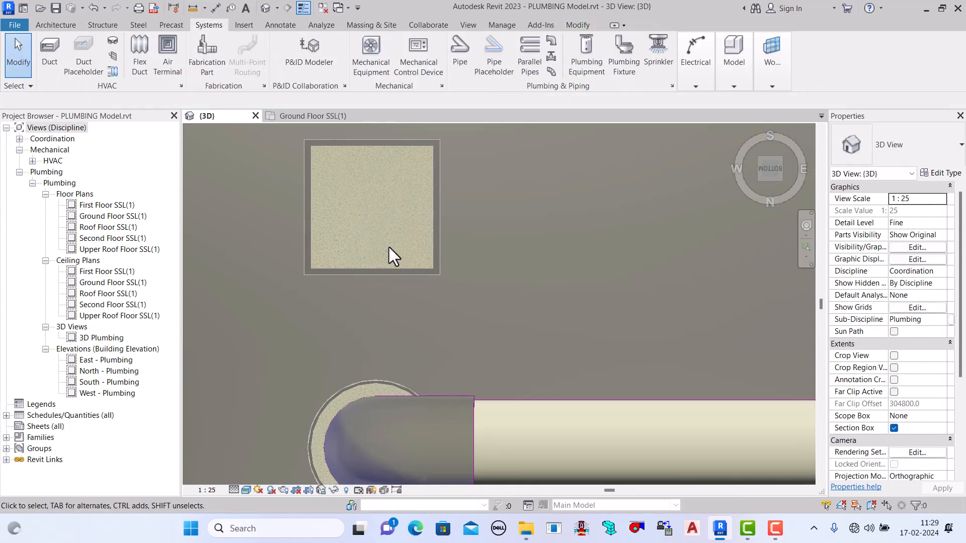
Step: Return to the Ground Floor SSL(1) plan, select the sanitary connector at the floor drain to check its properties, and clear the selection
{"action": "left_click", "coordinate": [292, 117]}
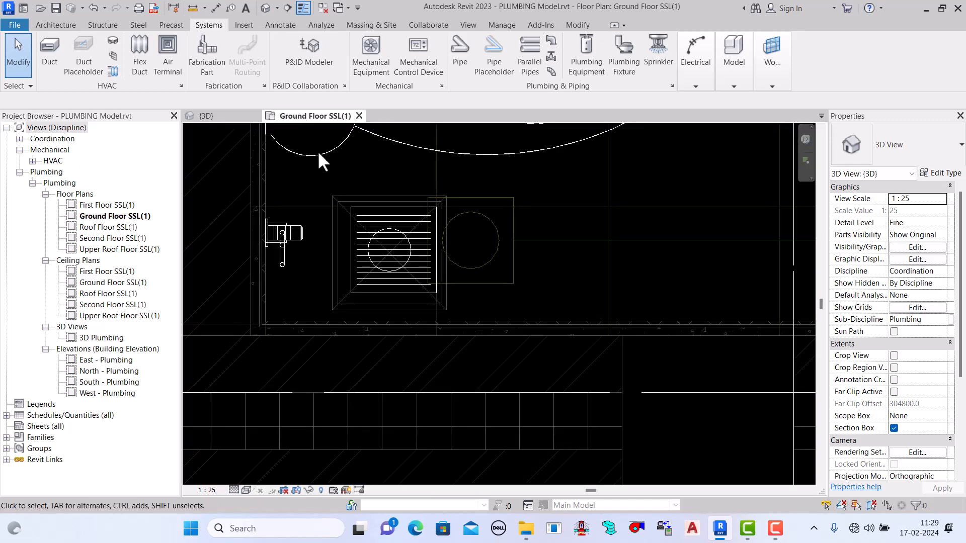
{"action": "scroll", "coordinate": [352, 183], "scroll_direction": "down", "scroll_amount": 1}
{"action": "scroll", "coordinate": [390, 201], "scroll_direction": "down", "scroll_amount": 1}
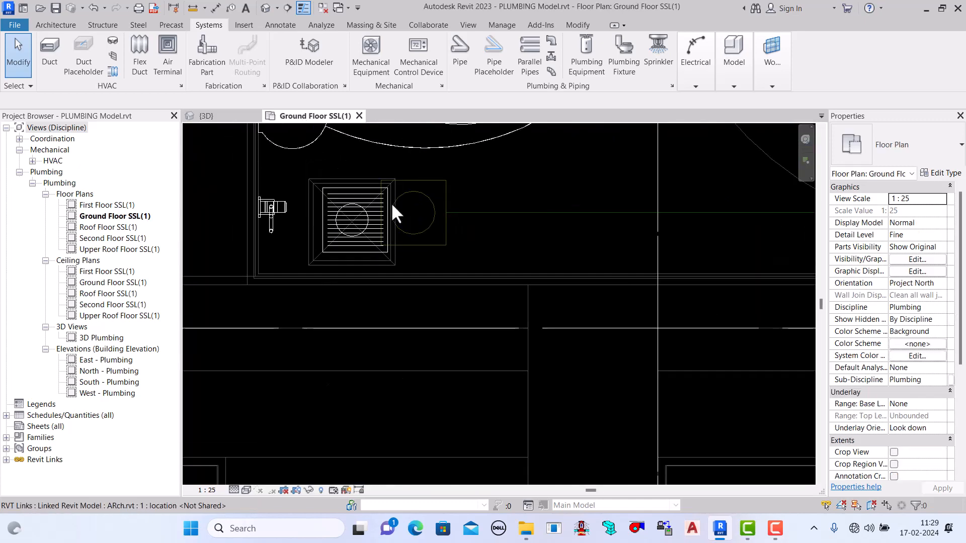
{"action": "left_click", "coordinate": [350, 235]}
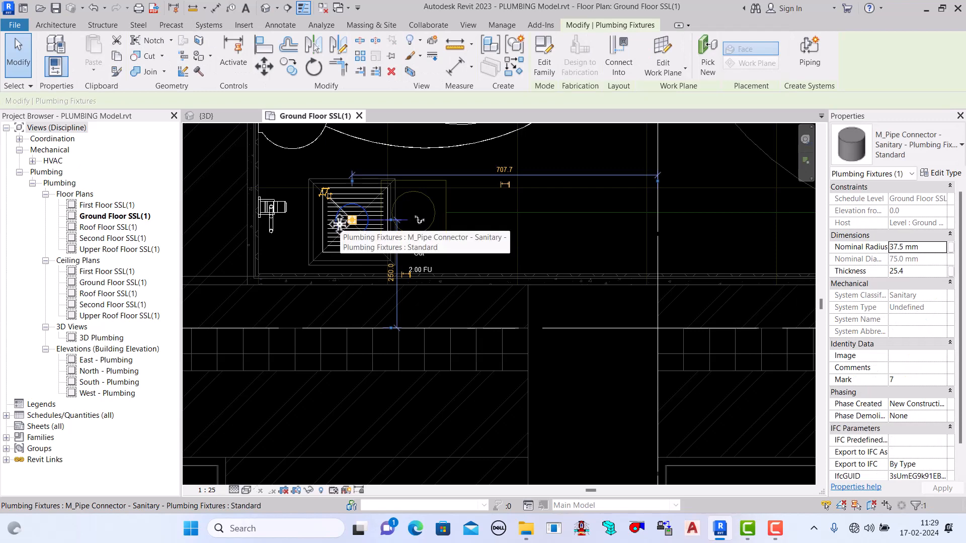
{"action": "scroll", "coordinate": [334, 218], "scroll_direction": "up", "scroll_amount": 1}
{"action": "left_click", "coordinate": [18, 55]}
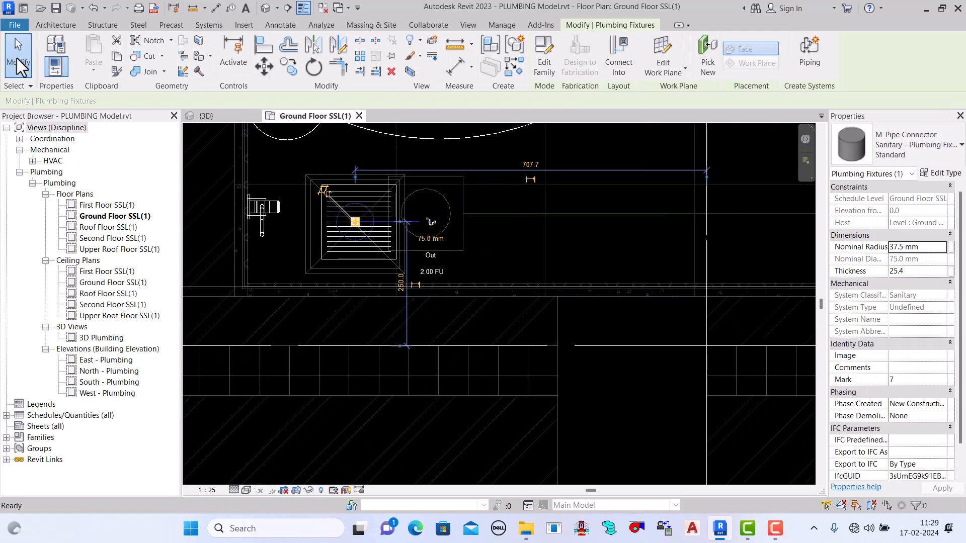
Step: Draw a horizontal building section just below the lowest floor drain, from outside the wall to past the drain, facing the water closet
{"action": "left_click", "coordinate": [288, 7]}
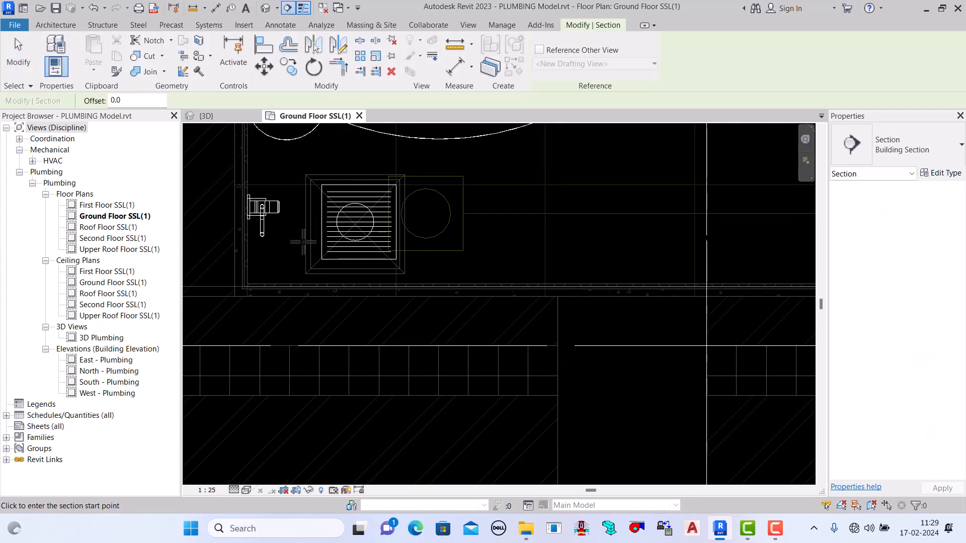
{"action": "scroll", "coordinate": [347, 297], "scroll_direction": "down", "scroll_amount": 2}
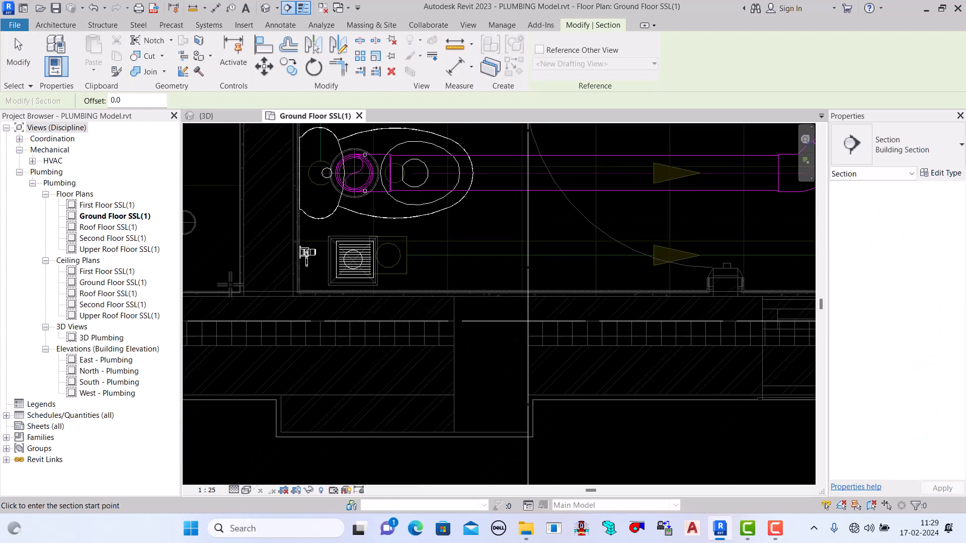
{"action": "left_click", "coordinate": [231, 285]}
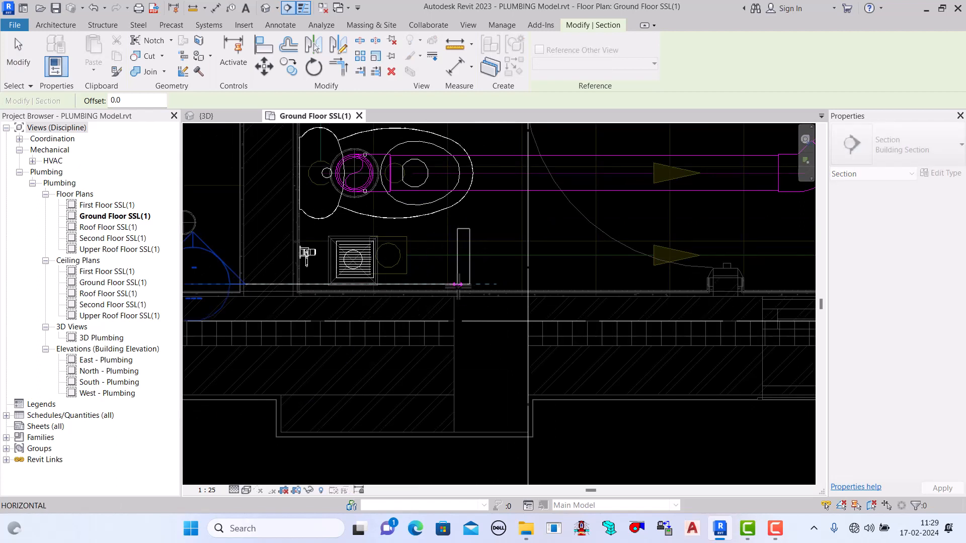
{"action": "left_click", "coordinate": [453, 284]}
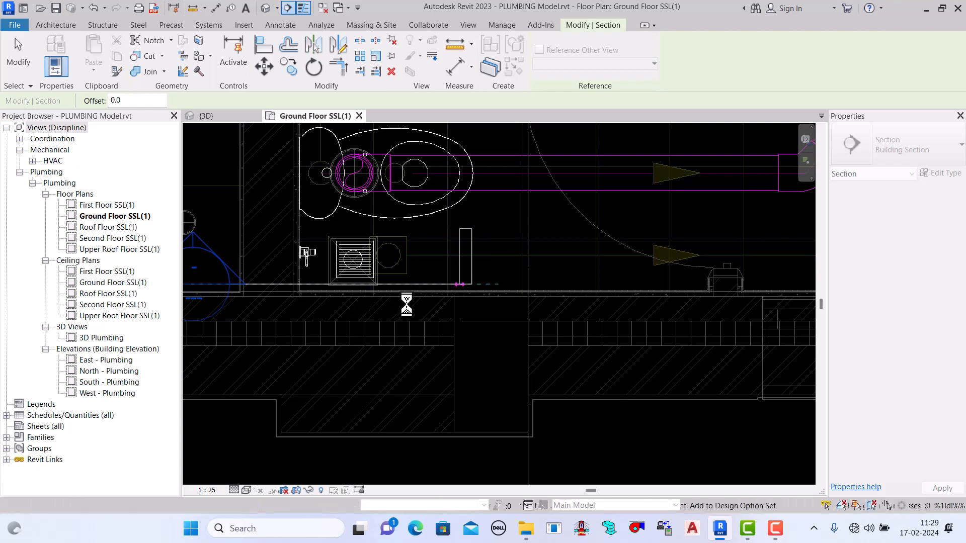
{"action": "scroll", "coordinate": [405, 303], "scroll_direction": "down", "scroll_amount": 2}
{"action": "key", "text": "Escape"}
{"action": "scroll", "coordinate": [373, 302], "scroll_direction": "down", "scroll_amount": 2}
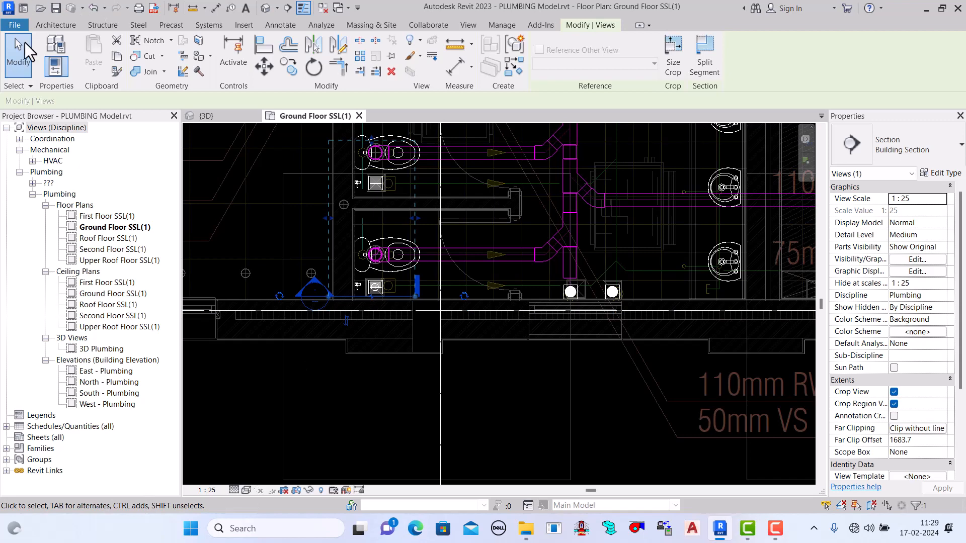
Step: Reduce the new section's far clip depth to about 248 mm so it spans only the floor drain area
{"action": "left_click_drag", "start_coordinate": [372, 143], "coordinate": [383, 280]}
{"action": "scroll", "coordinate": [378, 288], "scroll_direction": "up", "scroll_amount": 5}
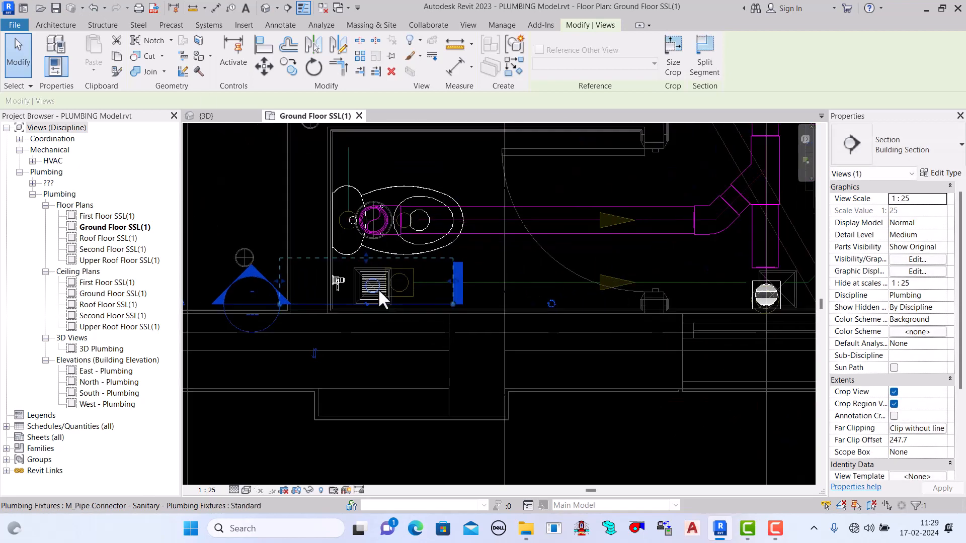
{"action": "left_click", "coordinate": [513, 266]}
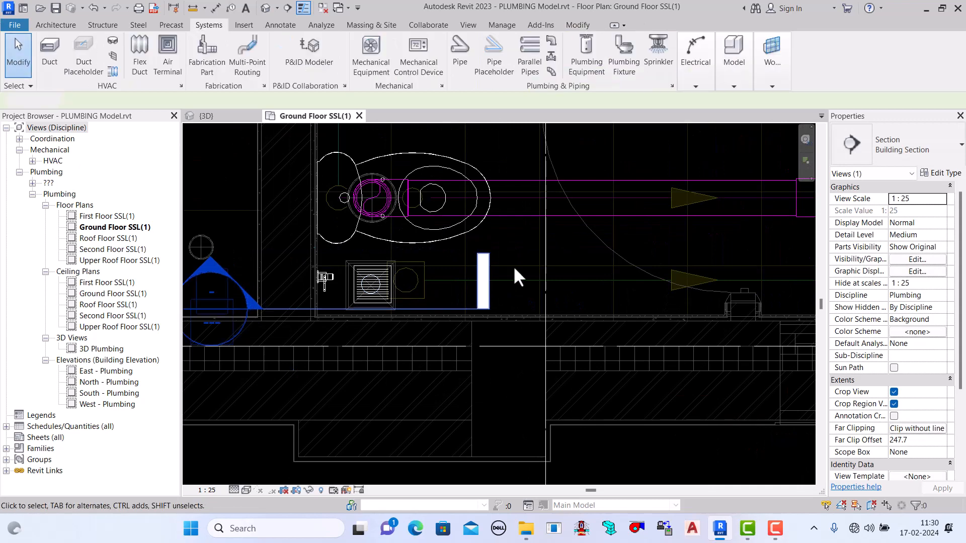
{"action": "scroll", "coordinate": [337, 315], "scroll_direction": "down", "scroll_amount": 2}
{"action": "scroll", "coordinate": [337, 315], "scroll_direction": "down", "scroll_amount": 2}
{"action": "scroll", "coordinate": [391, 288], "scroll_direction": "up", "scroll_amount": 2}
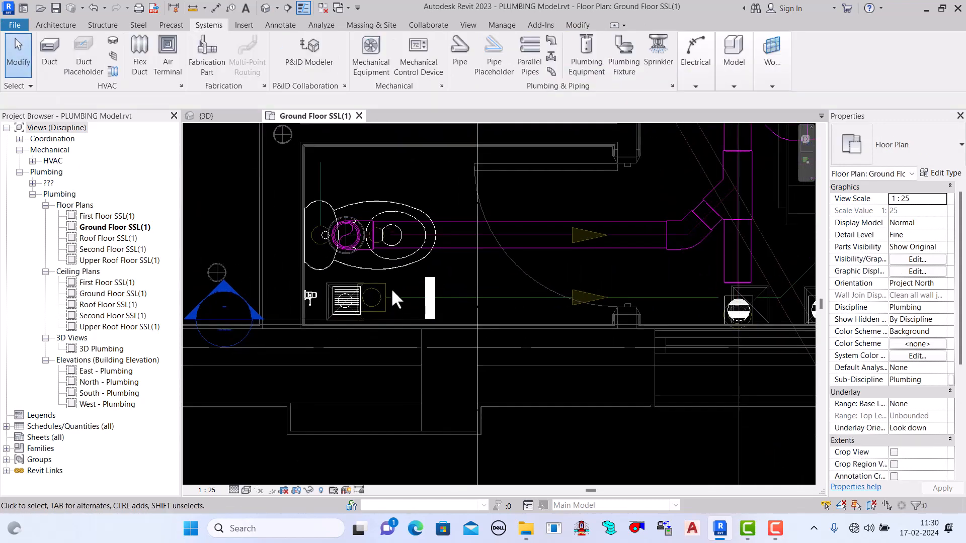
Step: Select the section line at the floor drain and shorten its far clip depth to about 223 mm
{"action": "scroll", "coordinate": [393, 296], "scroll_direction": "down", "scroll_amount": 1}
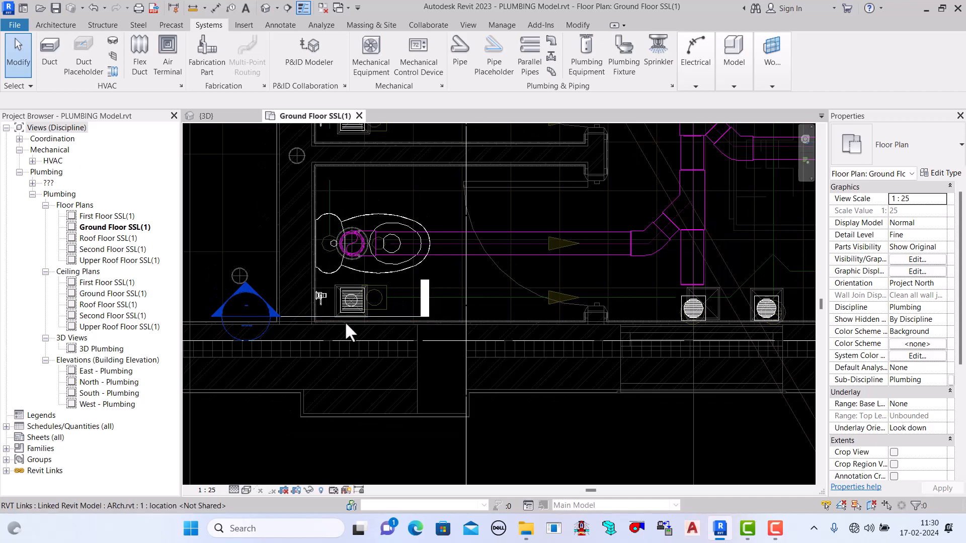
{"action": "scroll", "coordinate": [345, 321], "scroll_direction": "down", "scroll_amount": 2}
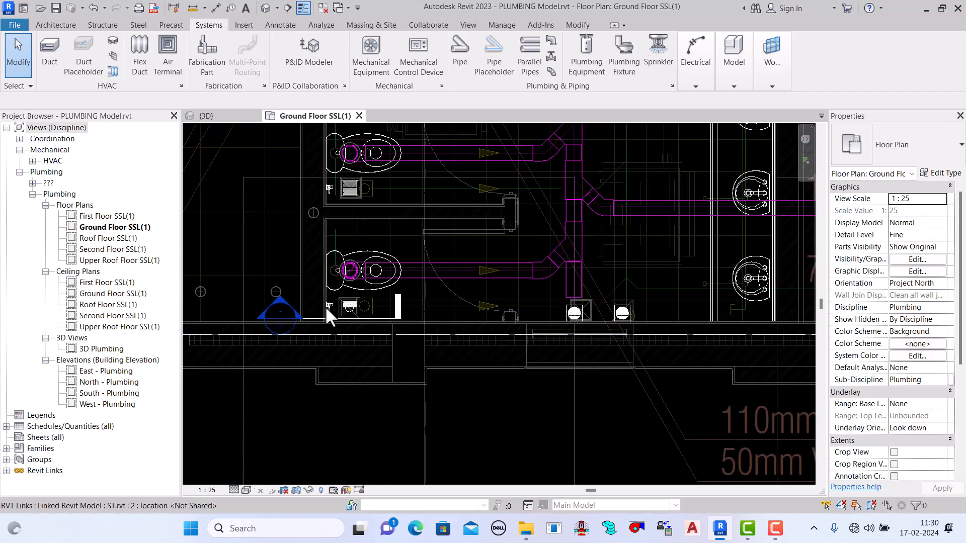
{"action": "scroll", "coordinate": [327, 302], "scroll_direction": "up", "scroll_amount": 3}
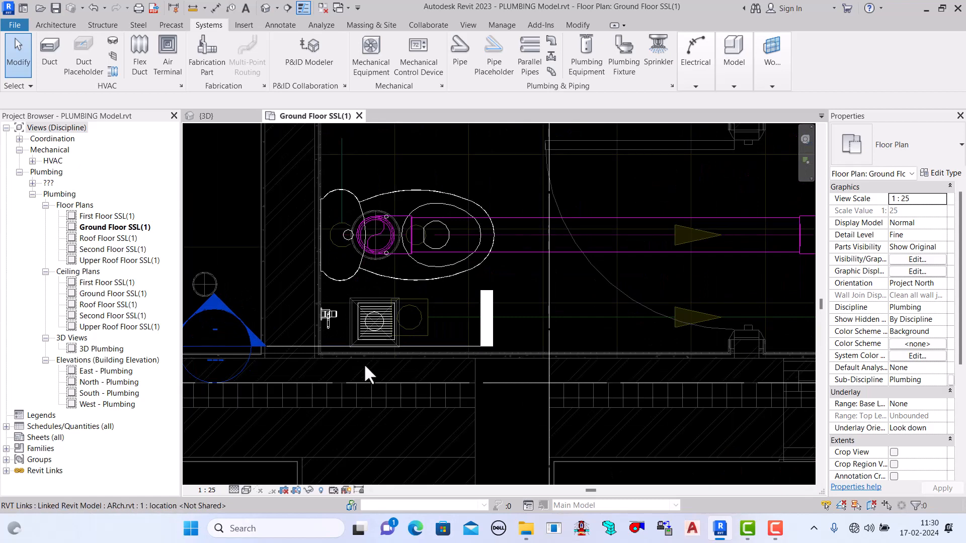
{"action": "scroll", "coordinate": [365, 370], "scroll_direction": "down", "scroll_amount": 1}
{"action": "scroll", "coordinate": [308, 345], "scroll_direction": "up", "scroll_amount": 1}
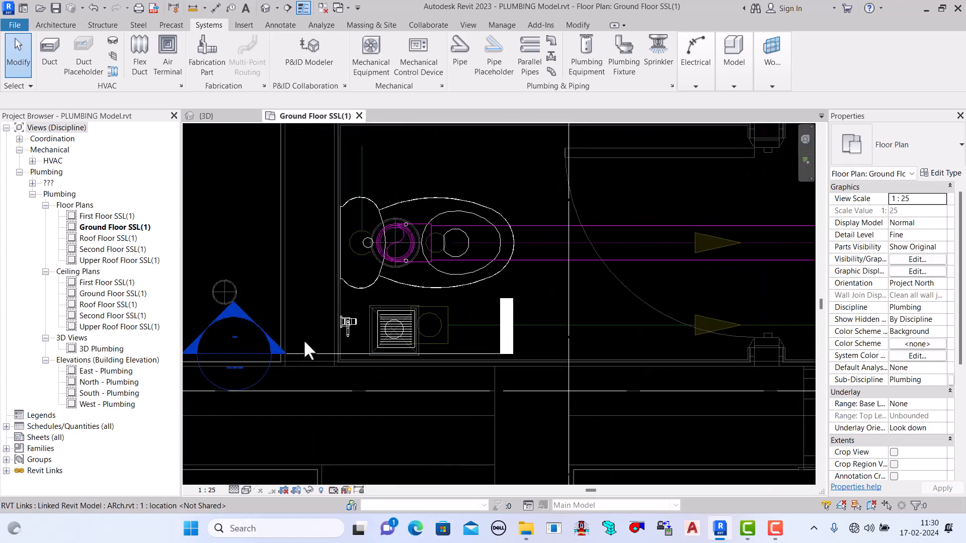
{"action": "left_click", "coordinate": [353, 353]}
{"action": "left_click_drag", "start_coordinate": [381, 294], "coordinate": [384, 301]}
{"action": "scroll", "coordinate": [342, 334], "scroll_direction": "up", "scroll_amount": 1}
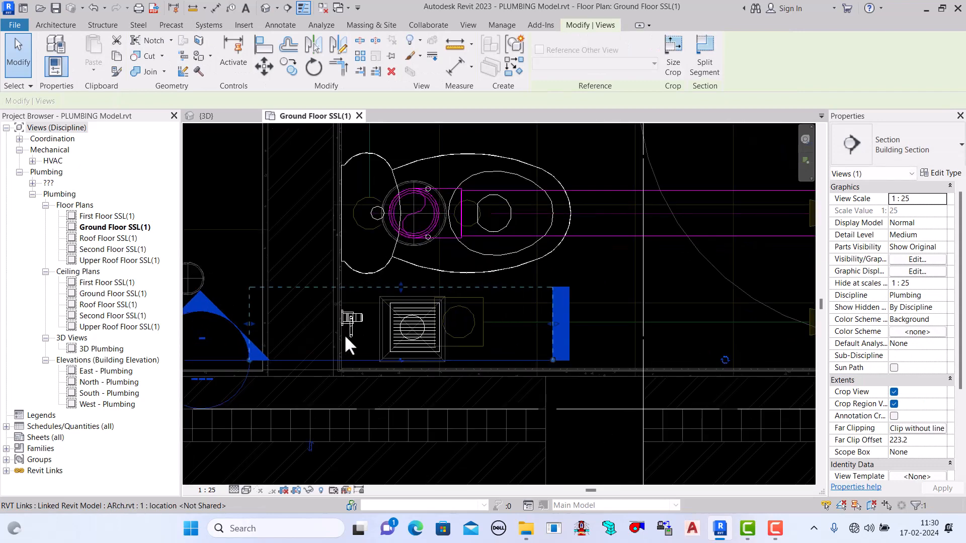
Step: Open the view of the new building section at the lowest floor drain to examine the drain and connector against the slab
{"action": "right_click", "coordinate": [362, 358]}
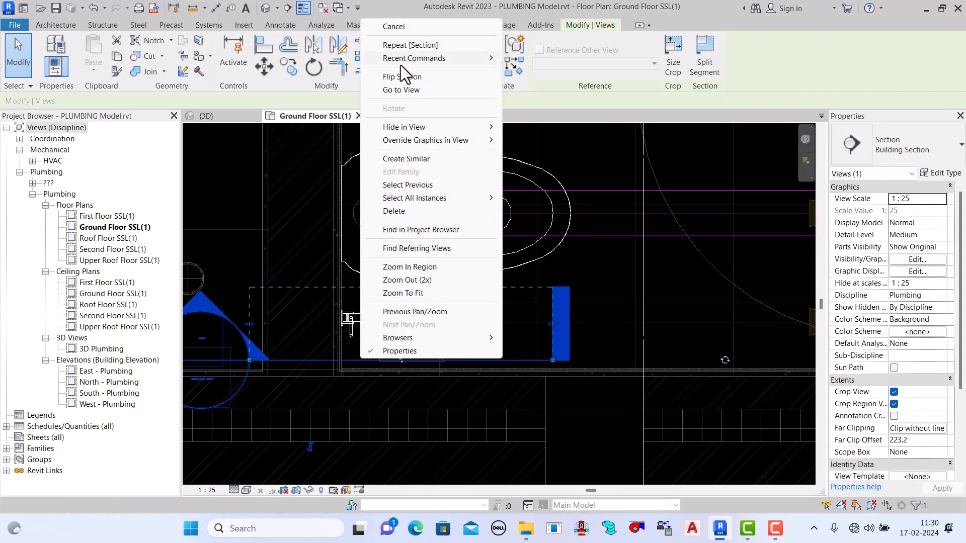
{"action": "left_click", "coordinate": [403, 89]}
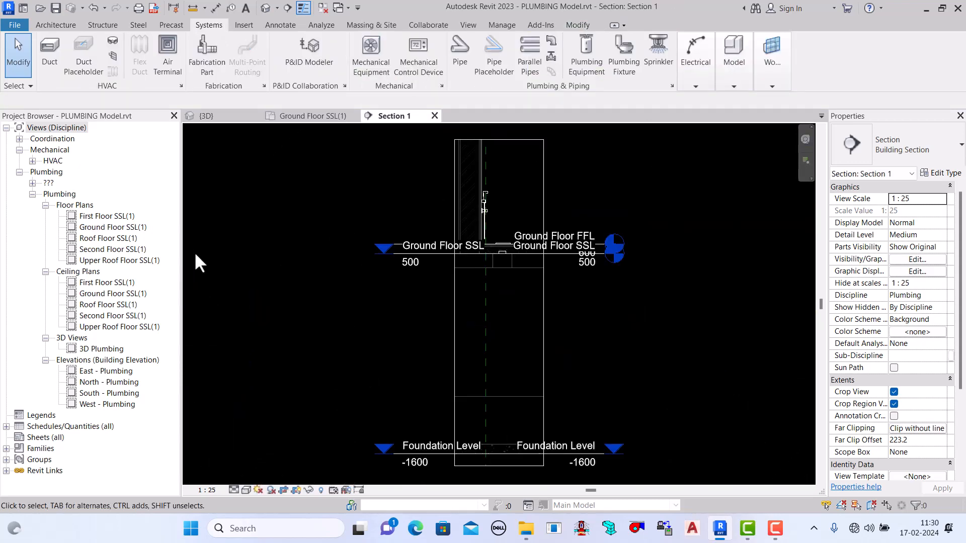
{"action": "scroll", "coordinate": [410, 315], "scroll_direction": "down", "scroll_amount": 2}
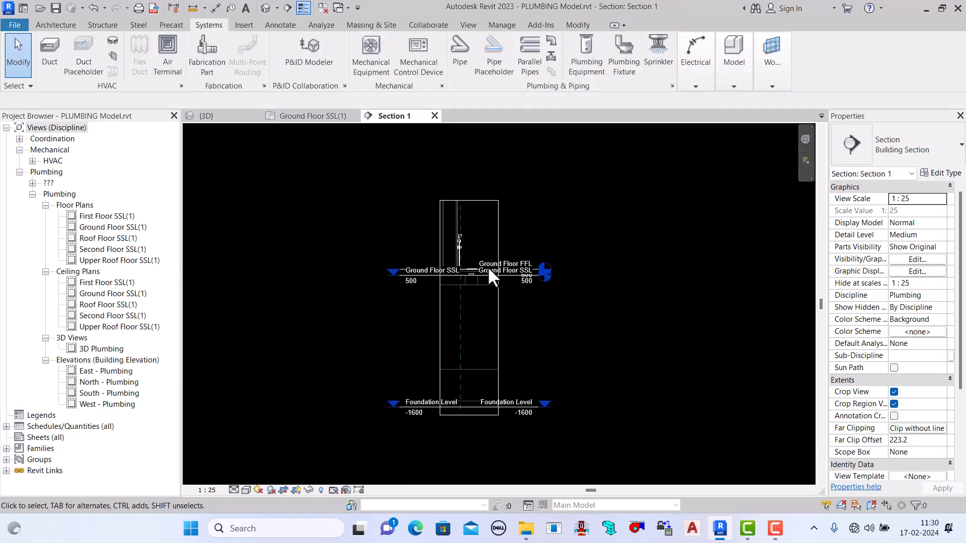
{"action": "scroll", "coordinate": [489, 270], "scroll_direction": "up", "scroll_amount": 6}
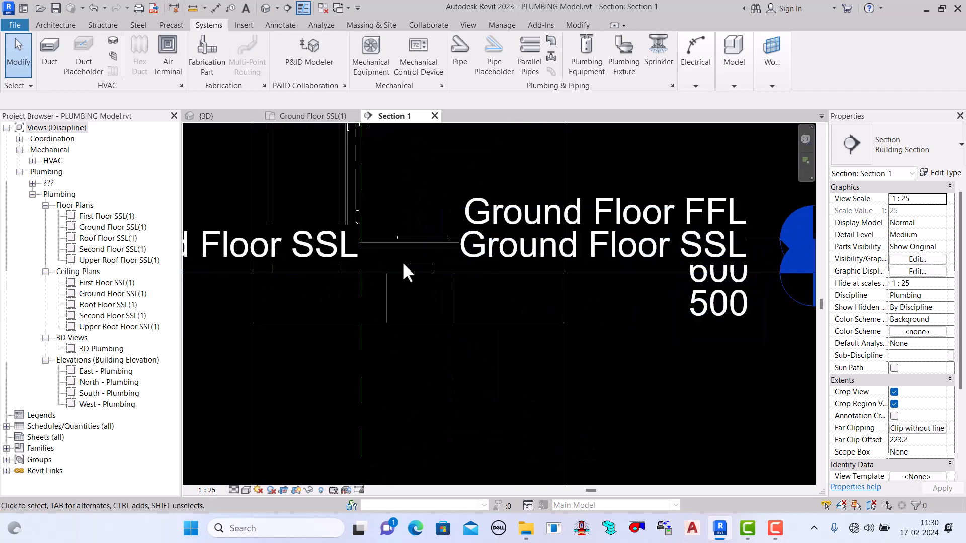
Step: Select the sanitary connector below the floor drain in the section and flip its work plane so the outlet points downward
{"action": "left_click", "coordinate": [436, 266]}
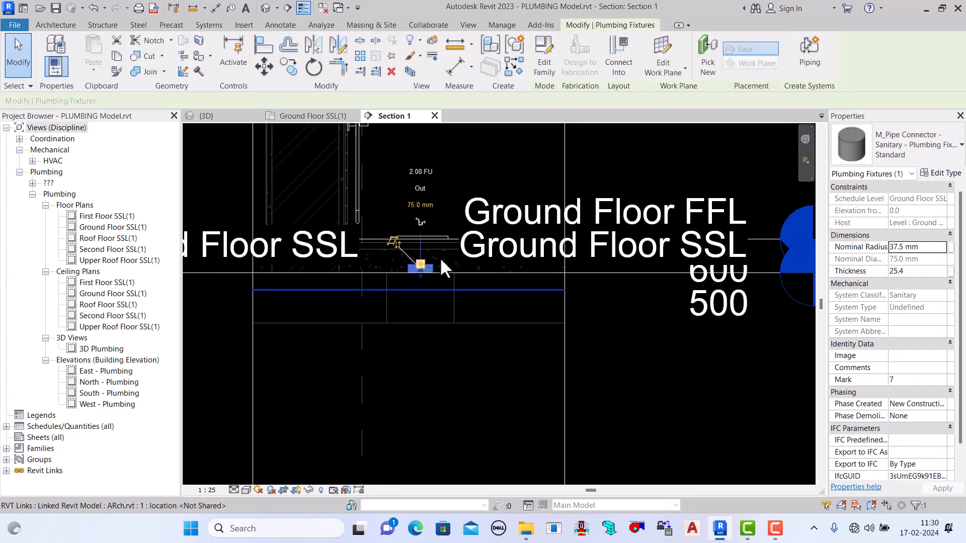
{"action": "scroll", "coordinate": [418, 252], "scroll_direction": "up", "scroll_amount": 1}
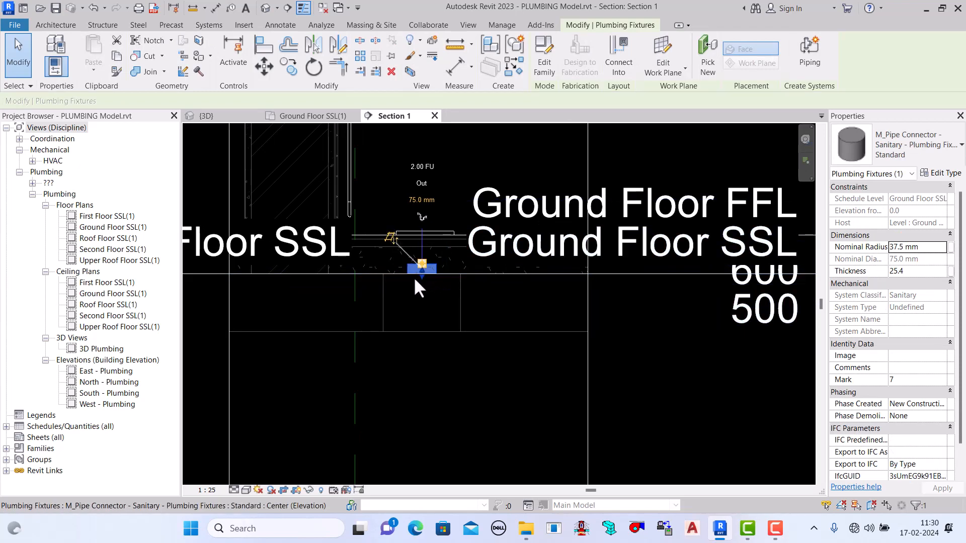
{"action": "left_click", "coordinate": [391, 243]}
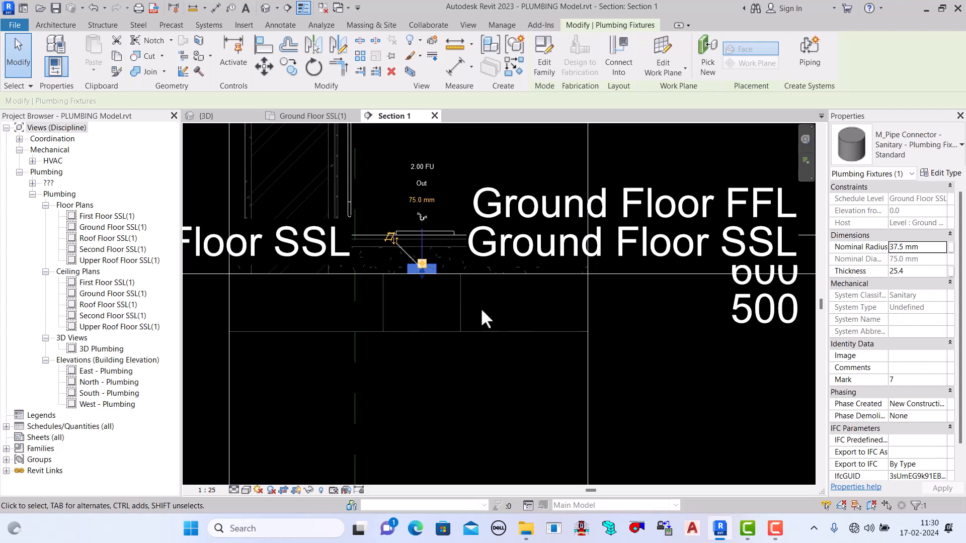
{"action": "left_click", "coordinate": [393, 240]}
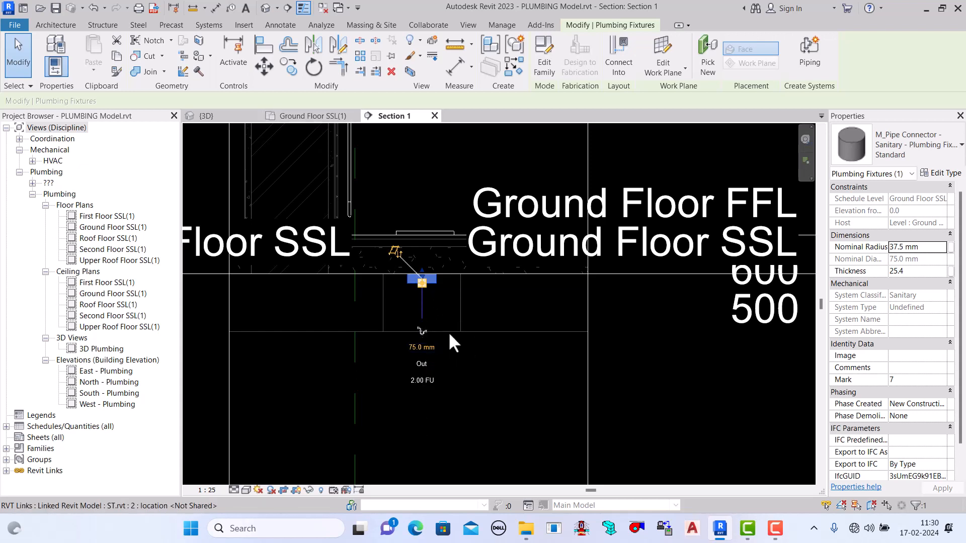
Step: Back in the Ground Floor SSL(1) plan, copy the lowest drain's sanitary connector to the middle toilet's floor drain, using the drain's corner as base point
{"action": "left_click", "coordinate": [308, 116]}
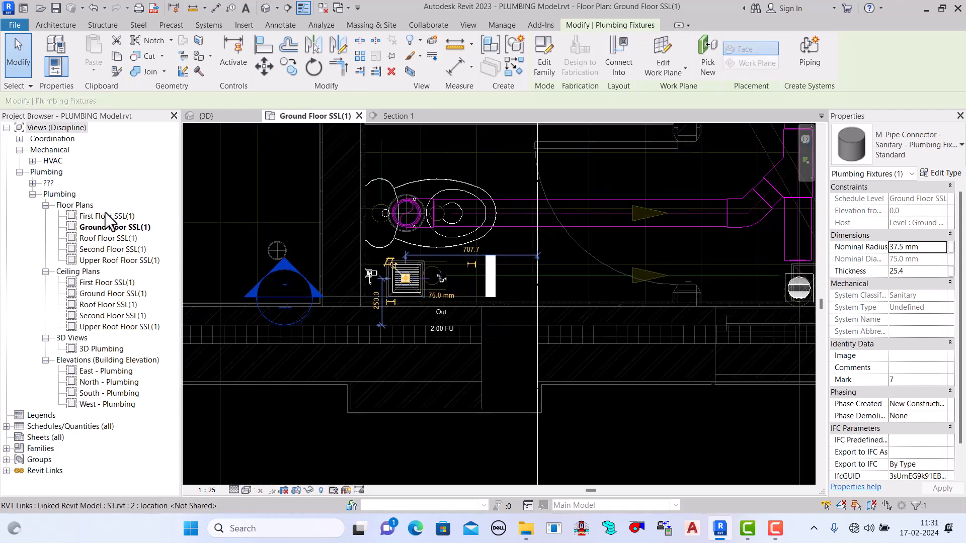
{"action": "key", "text": "Escape"}
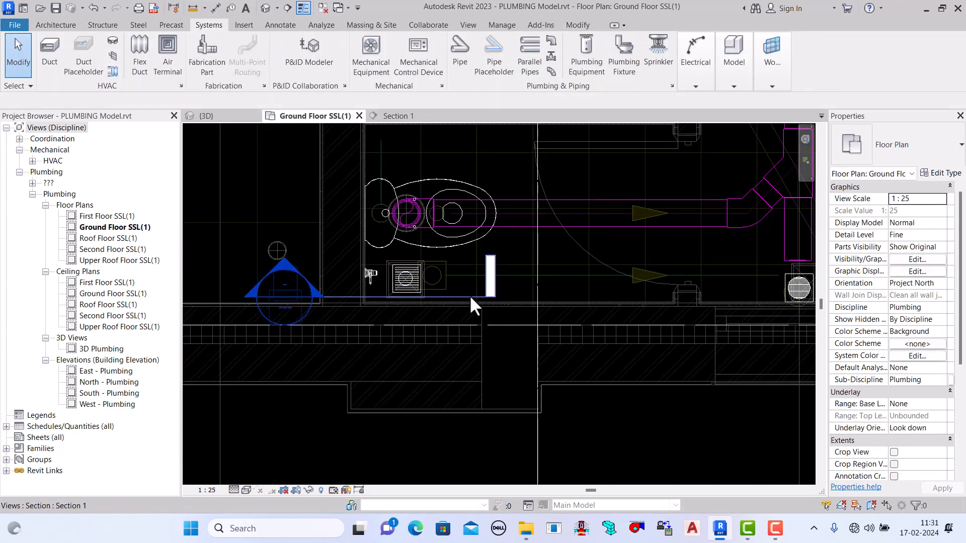
{"action": "scroll", "coordinate": [470, 295], "scroll_direction": "up", "scroll_amount": 2}
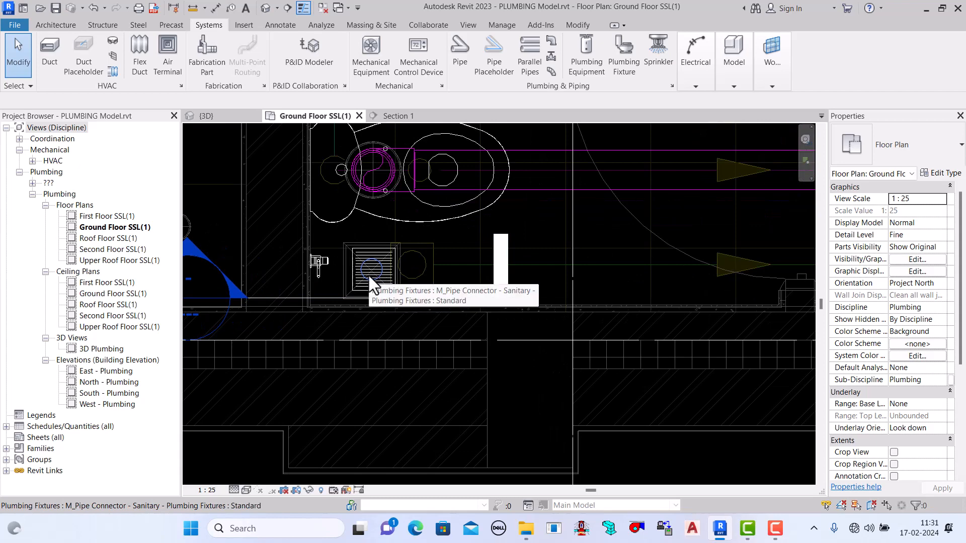
{"action": "scroll", "coordinate": [355, 306], "scroll_direction": "down", "scroll_amount": 1}
{"action": "scroll", "coordinate": [357, 275], "scroll_direction": "up", "scroll_amount": 3}
{"action": "scroll", "coordinate": [365, 294], "scroll_direction": "up", "scroll_amount": 2}
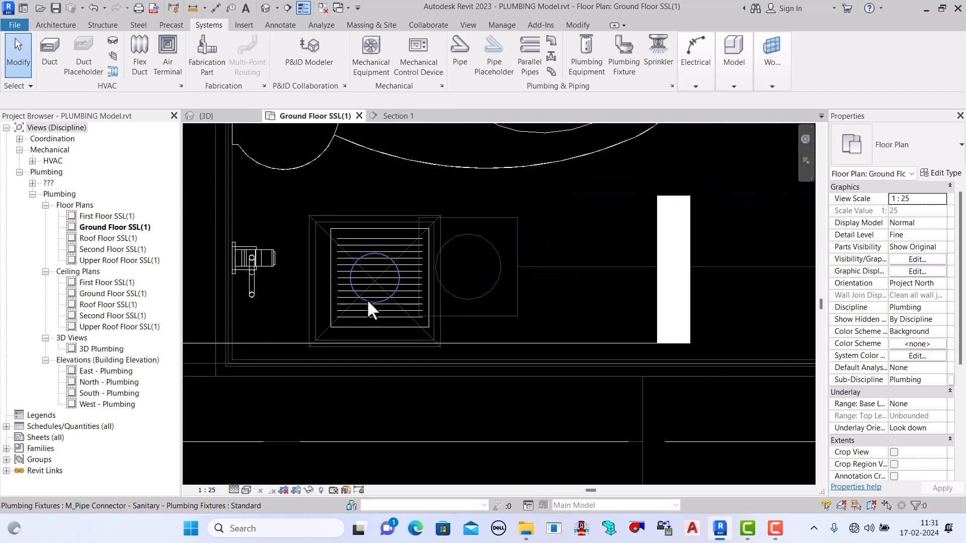
{"action": "left_click", "coordinate": [366, 299]}
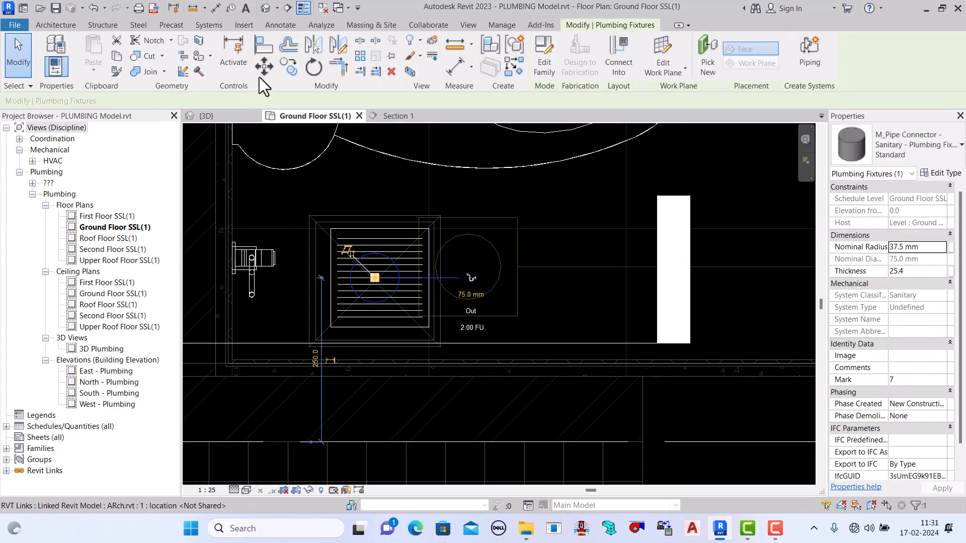
{"action": "left_click", "coordinate": [291, 71]}
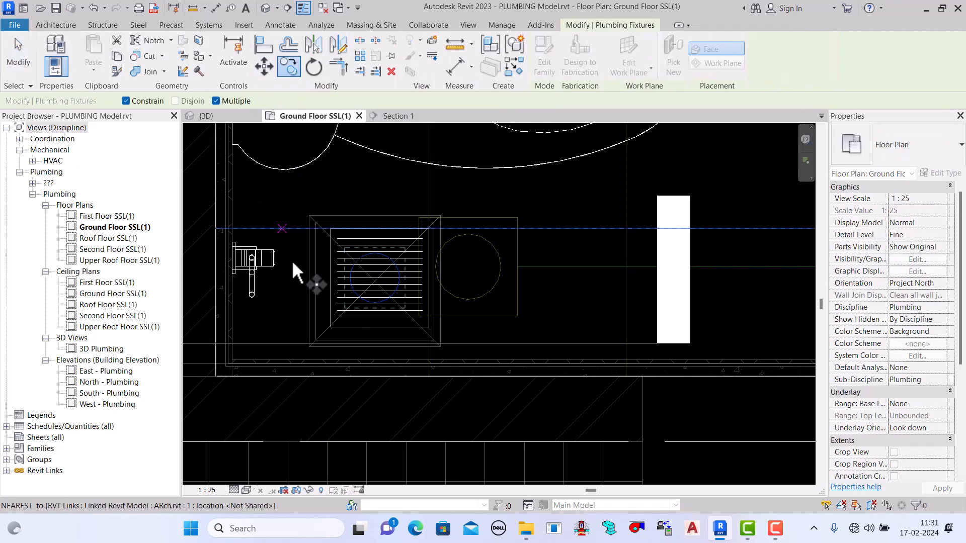
{"action": "left_click", "coordinate": [309, 347]}
{"action": "scroll", "coordinate": [347, 421], "scroll_direction": "down", "scroll_amount": 5}
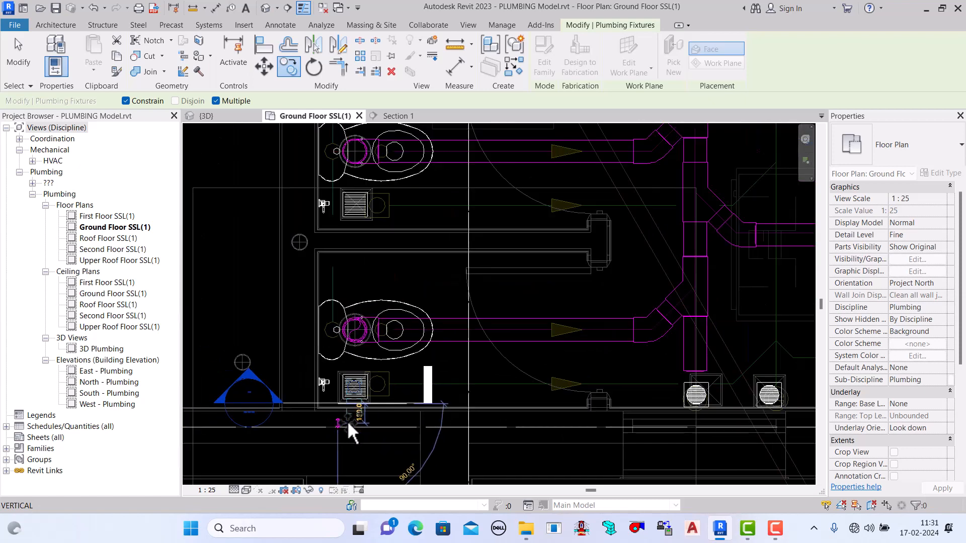
{"action": "middle_click_drag", "start_coordinate": [347, 421], "coordinate": [331, 230]}
{"action": "scroll", "coordinate": [349, 210], "scroll_direction": "up", "scroll_amount": 8}
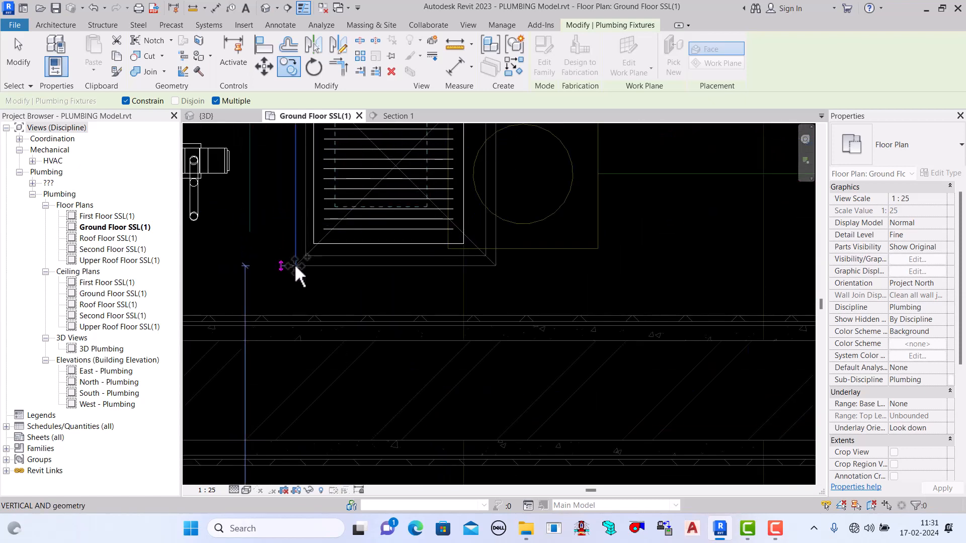
{"action": "scroll", "coordinate": [339, 331], "scroll_direction": "down", "scroll_amount": 8}
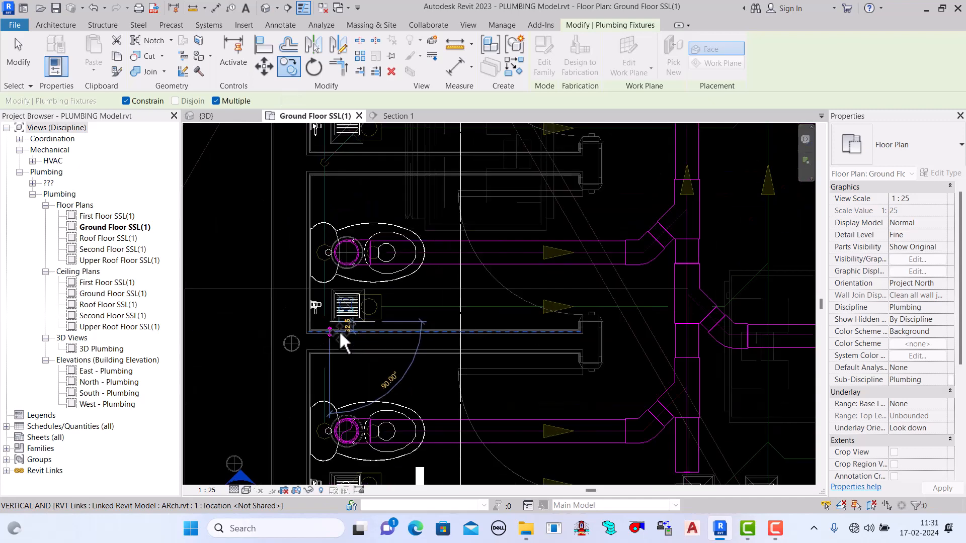
Step: Place another copy of the connector at the upper toilet's floor drain, matching the drain's corner, and finish copying
{"action": "scroll", "coordinate": [338, 179], "scroll_direction": "up", "scroll_amount": 8}
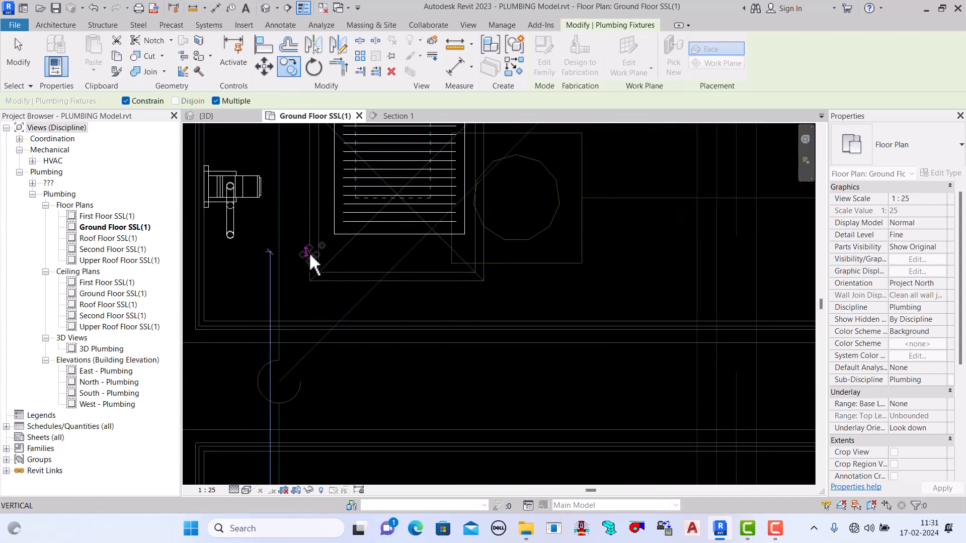
{"action": "scroll", "coordinate": [317, 289], "scroll_direction": "down", "scroll_amount": 4}
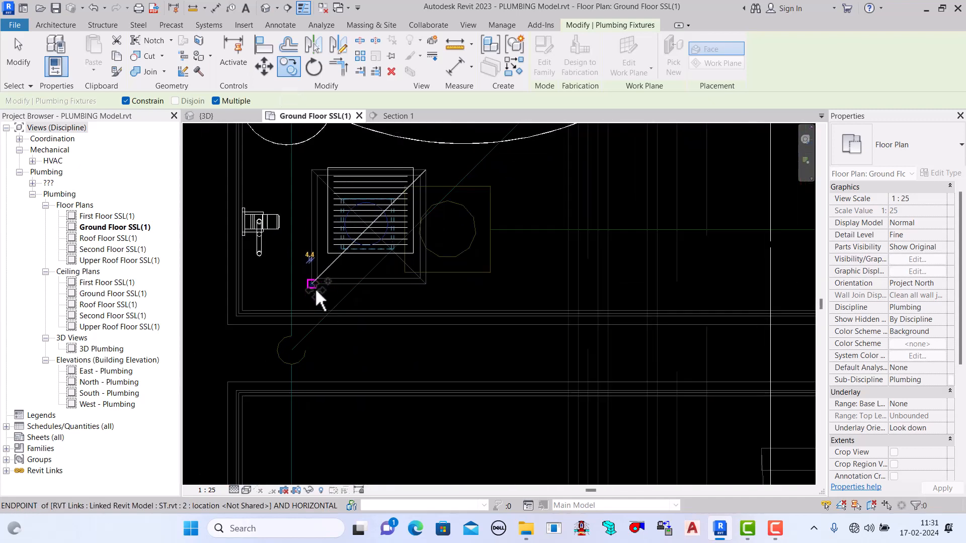
{"action": "scroll", "coordinate": [323, 200], "scroll_direction": "down", "scroll_amount": 6}
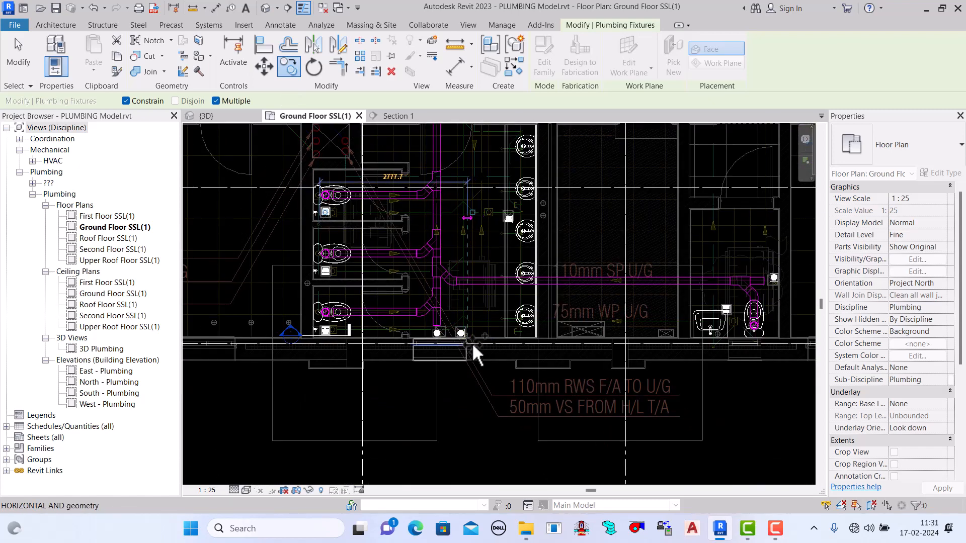
{"action": "scroll", "coordinate": [472, 342], "scroll_direction": "down", "scroll_amount": 2}
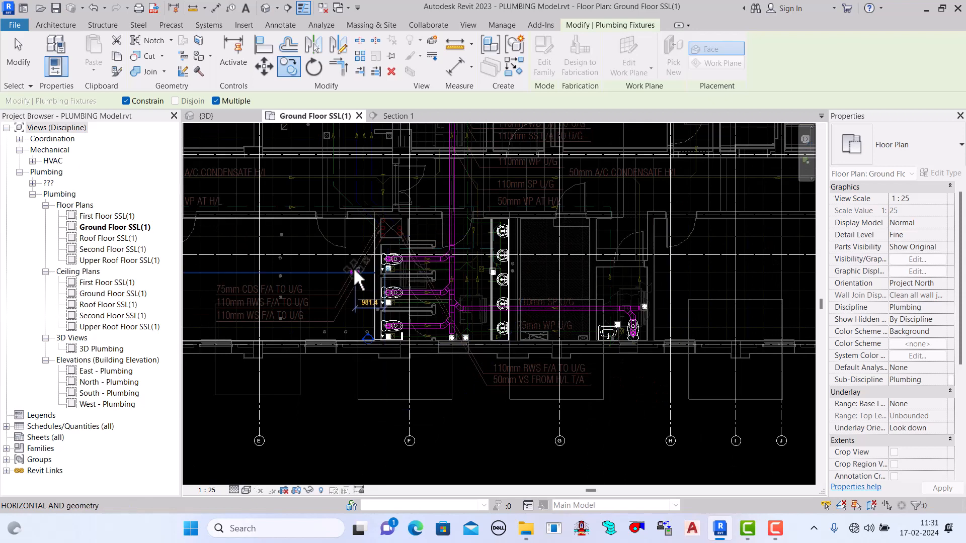
{"action": "scroll", "coordinate": [353, 267], "scroll_direction": "up", "scroll_amount": 3}
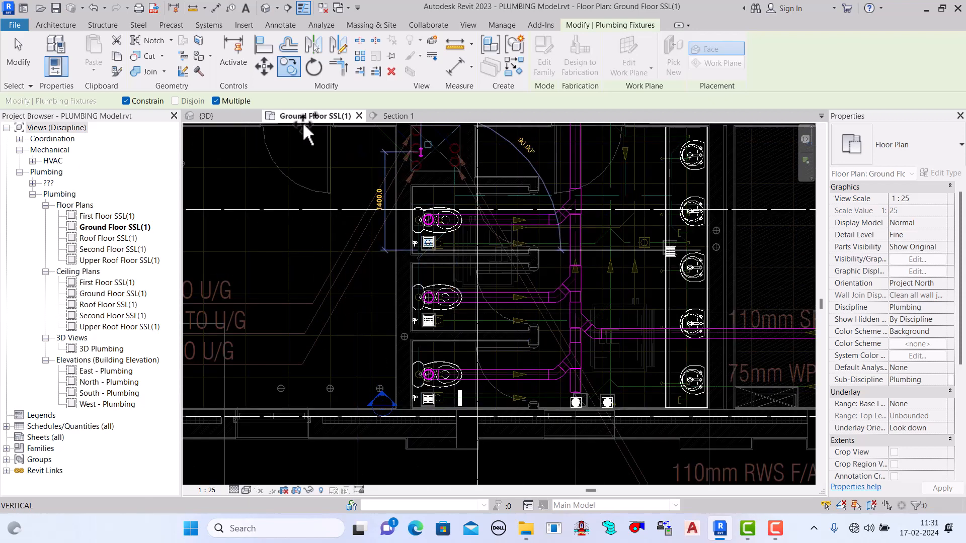
{"action": "left_click", "coordinate": [18, 55]}
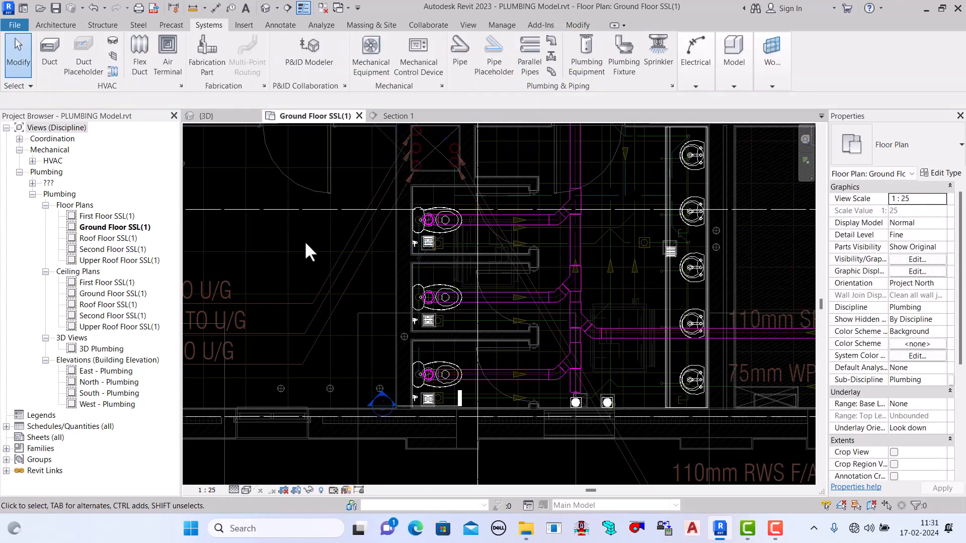
Step: Examine the ground-floor toilet plan around the floor drains, the two drains by the lower wall, and the sanitary pipe runs
{"action": "scroll", "coordinate": [362, 256], "scroll_direction": "down", "scroll_amount": 2}
{"action": "scroll", "coordinate": [432, 347], "scroll_direction": "up", "scroll_amount": 3}
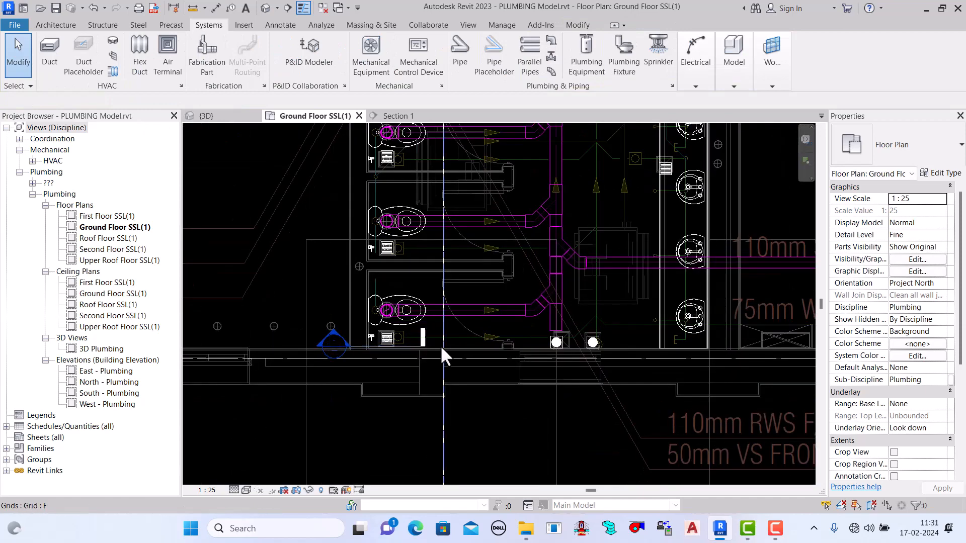
{"action": "scroll", "coordinate": [439, 348], "scroll_direction": "down", "scroll_amount": 2}
{"action": "scroll", "coordinate": [442, 379], "scroll_direction": "down", "scroll_amount": 1}
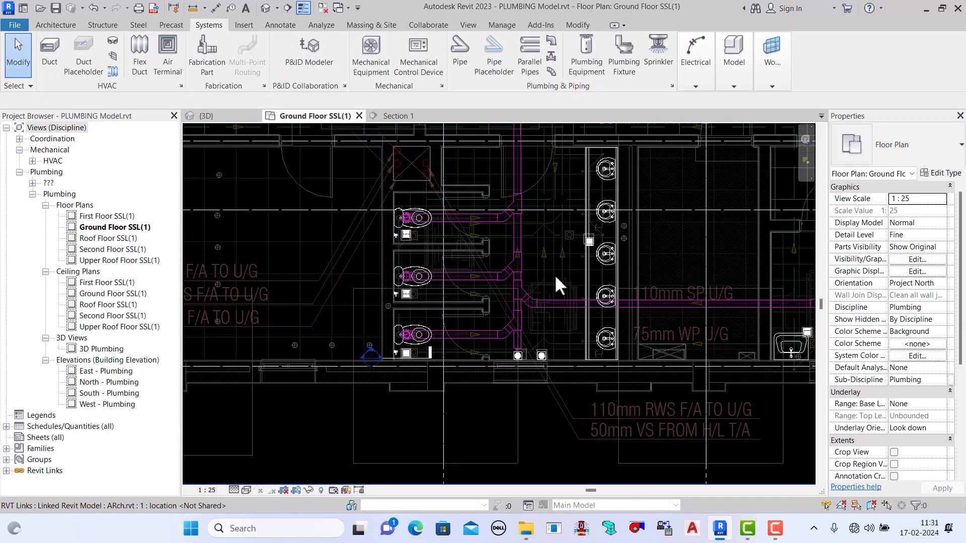
{"action": "scroll", "coordinate": [542, 349], "scroll_direction": "up", "scroll_amount": 1}
{"action": "scroll", "coordinate": [366, 356], "scroll_direction": "up", "scroll_amount": 1}
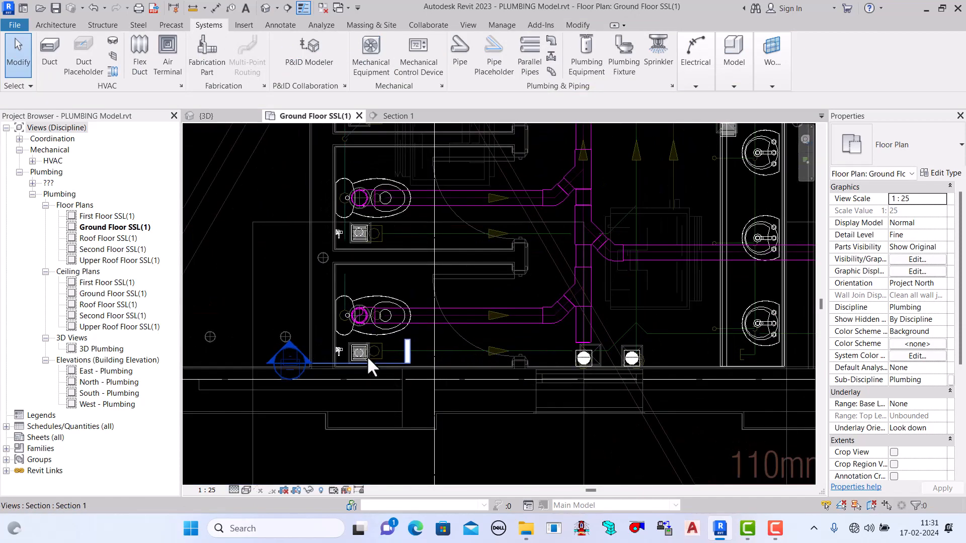
{"action": "scroll", "coordinate": [359, 349], "scroll_direction": "down", "scroll_amount": 1}
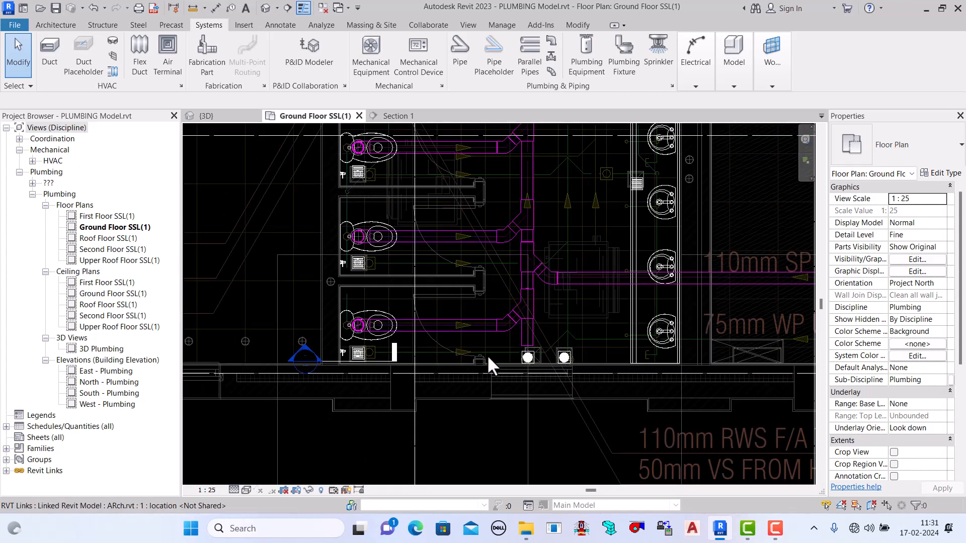
{"action": "scroll", "coordinate": [487, 355], "scroll_direction": "up", "scroll_amount": 1}
{"action": "scroll", "coordinate": [431, 334], "scroll_direction": "down", "scroll_amount": 1}
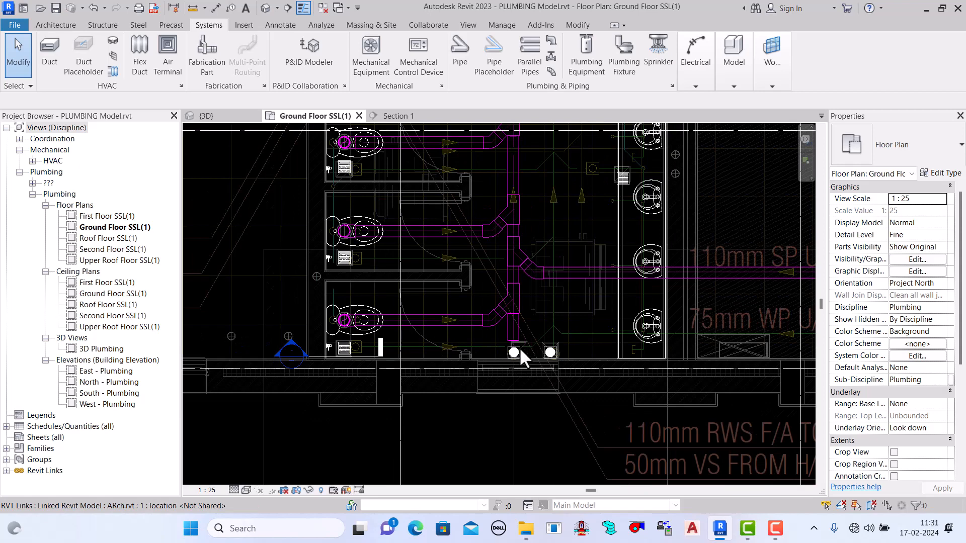
{"action": "scroll", "coordinate": [447, 339], "scroll_direction": "up", "scroll_amount": 2}
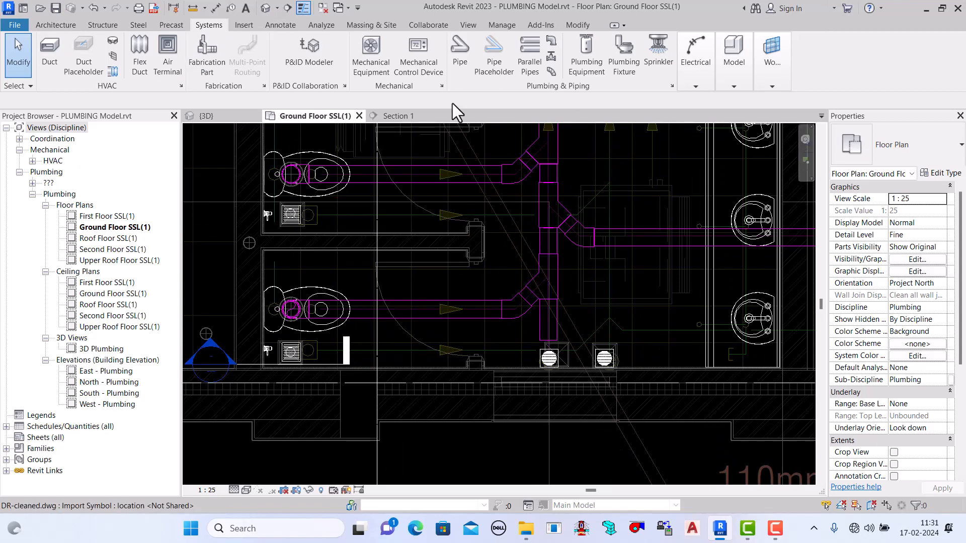
{"action": "scroll", "coordinate": [287, 352], "scroll_direction": "up", "scroll_amount": 1}
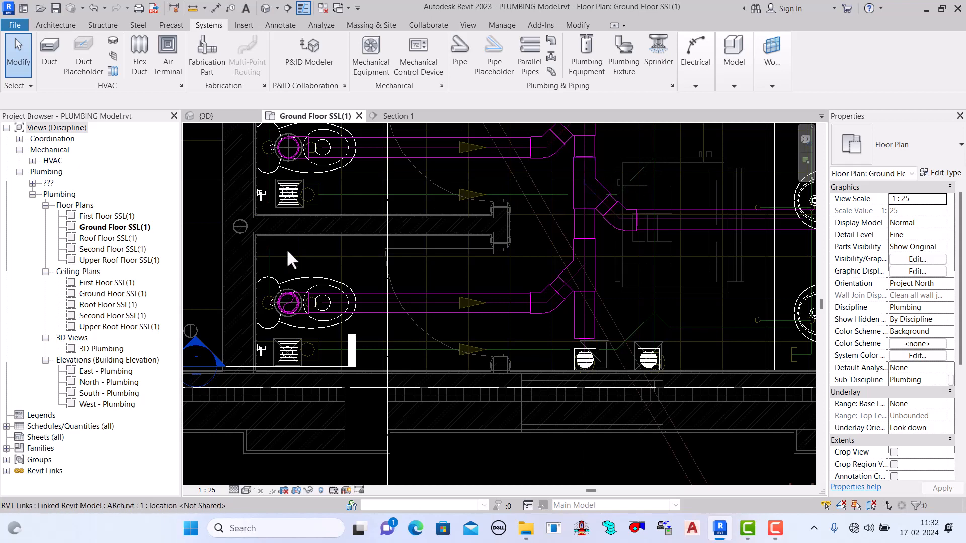
{"action": "scroll", "coordinate": [334, 347], "scroll_direction": "down", "scroll_amount": 3}
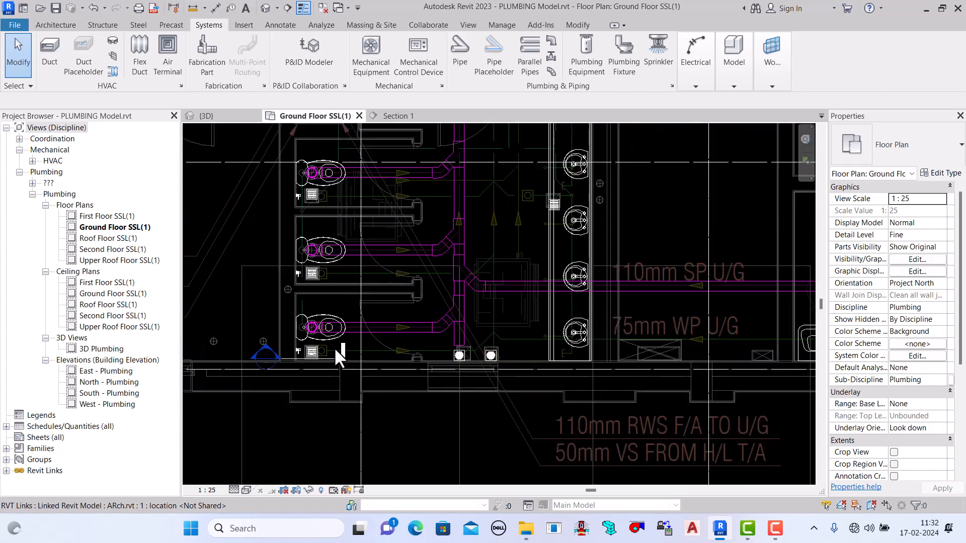
{"action": "scroll", "coordinate": [352, 390], "scroll_direction": "down", "scroll_amount": 4}
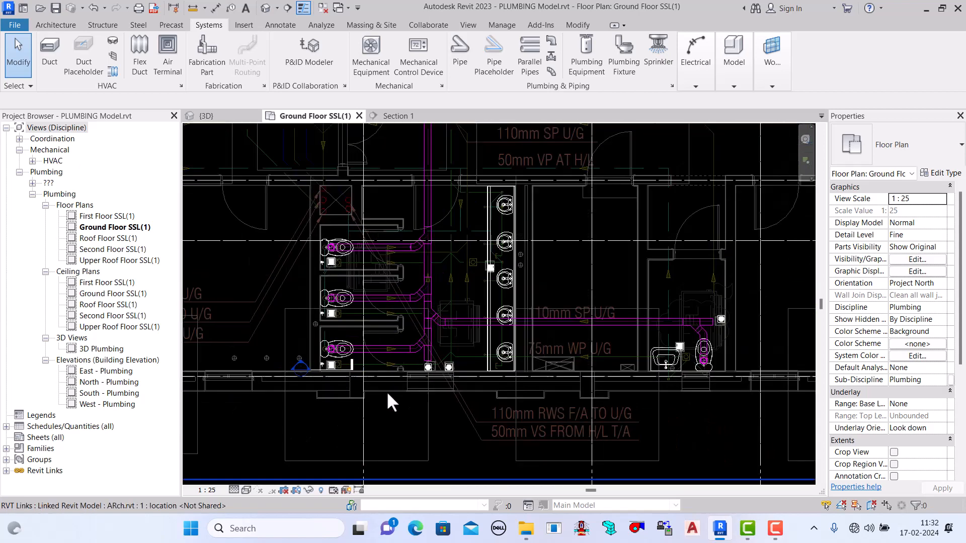
{"action": "scroll", "coordinate": [379, 370], "scroll_direction": "up", "scroll_amount": 2}
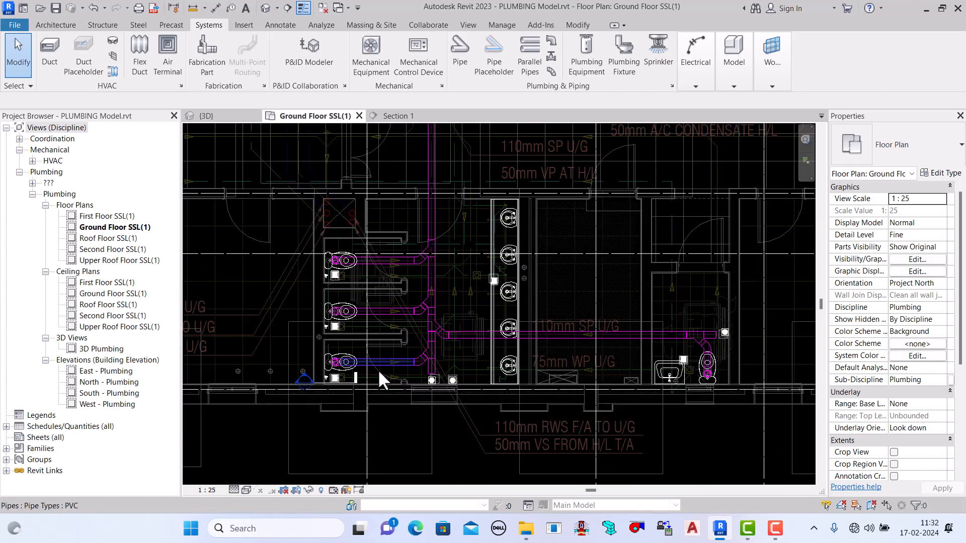
{"action": "scroll", "coordinate": [341, 376], "scroll_direction": "up", "scroll_amount": 3}
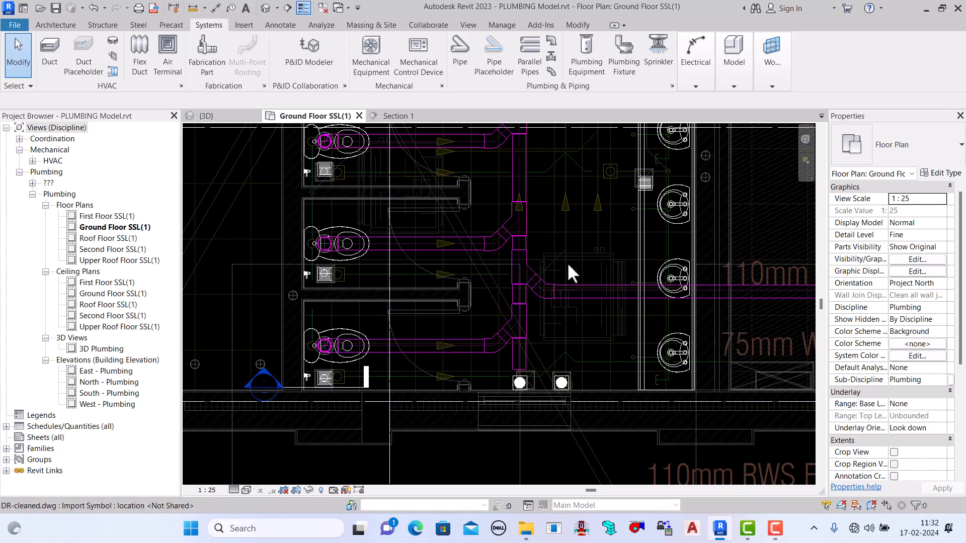
{"action": "scroll", "coordinate": [497, 415], "scroll_direction": "down", "scroll_amount": 2}
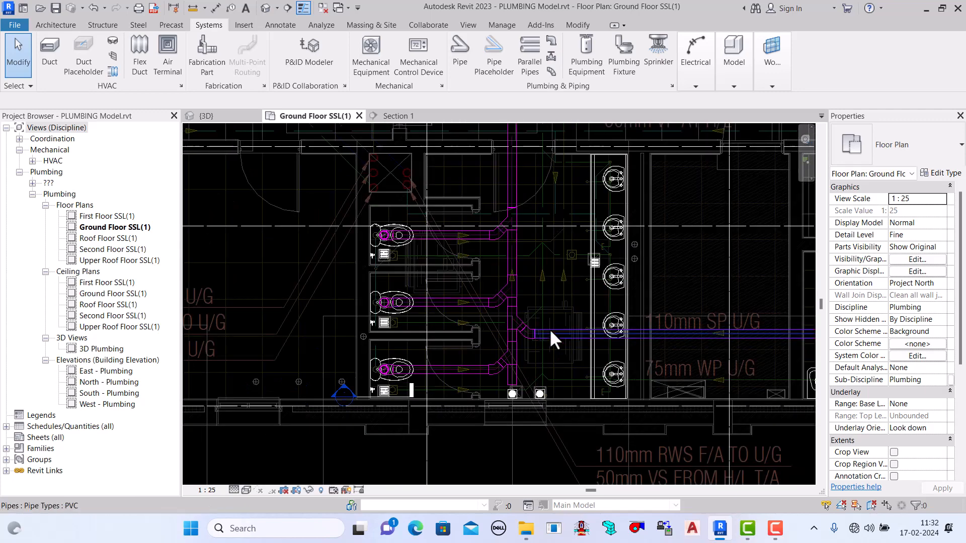
Step: Examine the ground-floor plan along the underground waste pipe route from the toilet up to the gully trap marked GT
{"action": "scroll", "coordinate": [525, 391], "scroll_direction": "down", "scroll_amount": 5}
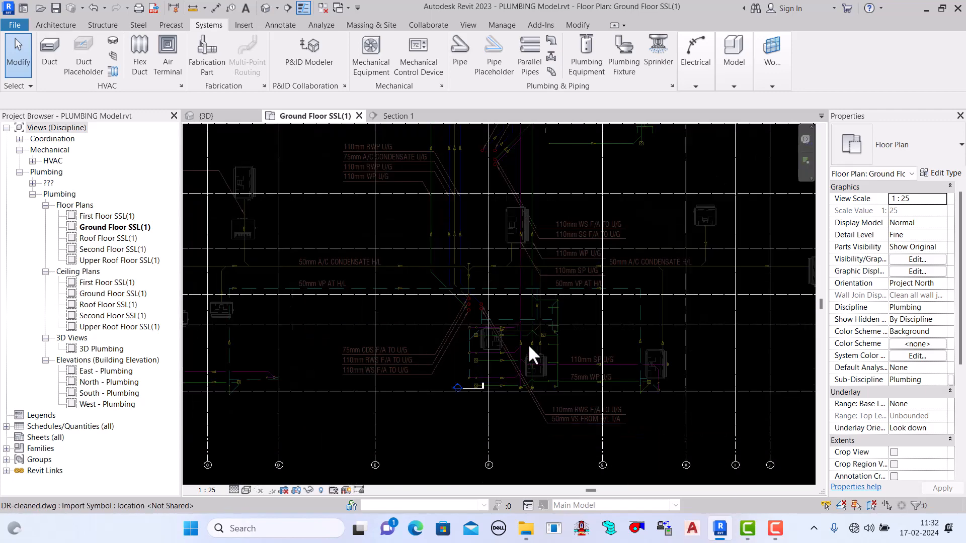
{"action": "scroll", "coordinate": [527, 343], "scroll_direction": "down", "scroll_amount": 2}
{"action": "scroll", "coordinate": [540, 149], "scroll_direction": "up", "scroll_amount": 5}
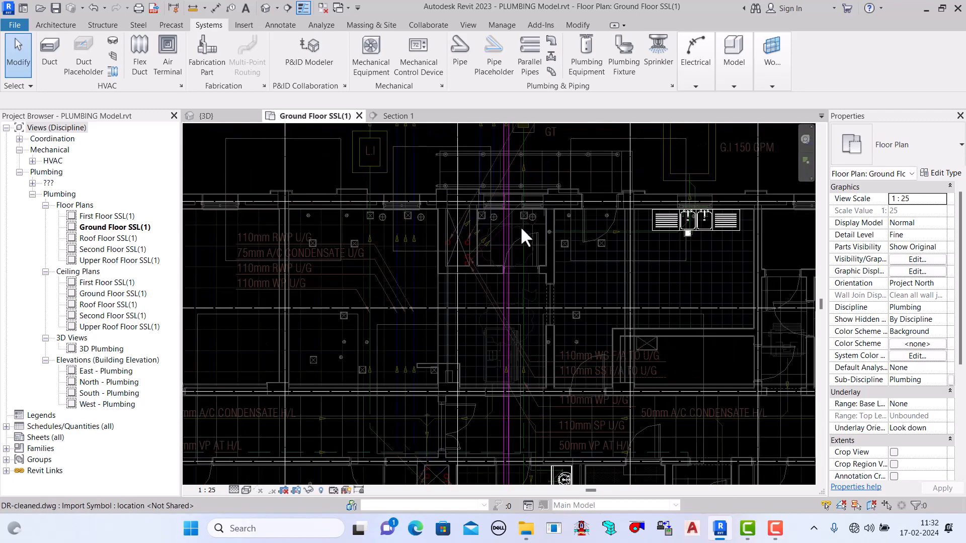
{"action": "scroll", "coordinate": [521, 219], "scroll_direction": "down", "scroll_amount": 2}
{"action": "scroll", "coordinate": [524, 139], "scroll_direction": "up", "scroll_amount": 5}
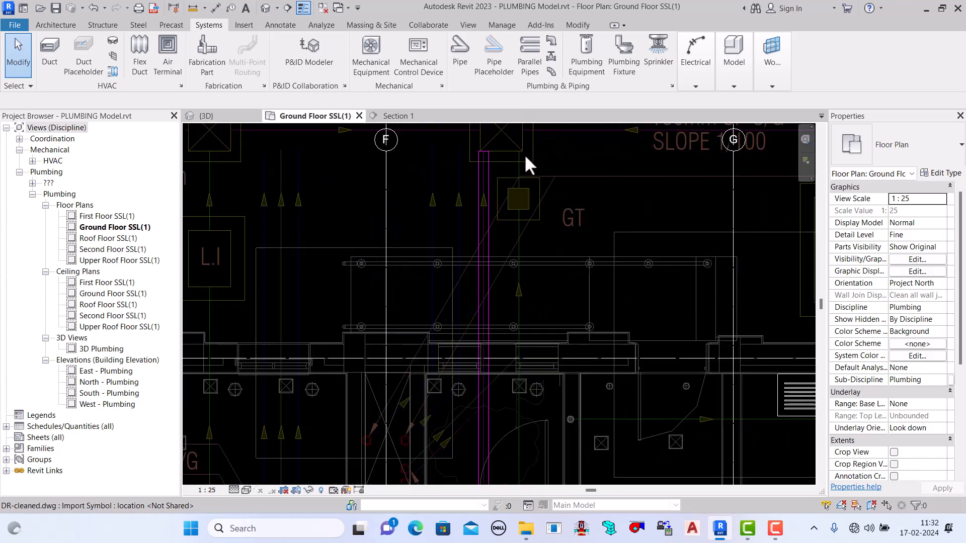
{"action": "scroll", "coordinate": [523, 251], "scroll_direction": "up", "scroll_amount": 1}
{"action": "scroll", "coordinate": [521, 222], "scroll_direction": "down", "scroll_amount": 1}
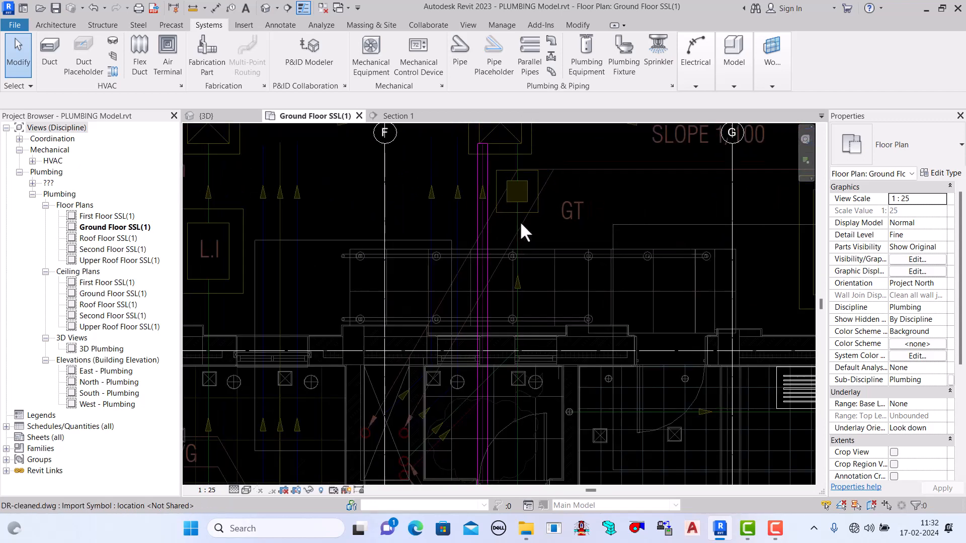
{"action": "scroll", "coordinate": [518, 216], "scroll_direction": "up", "scroll_amount": 1}
{"action": "scroll", "coordinate": [525, 207], "scroll_direction": "down", "scroll_amount": 1}
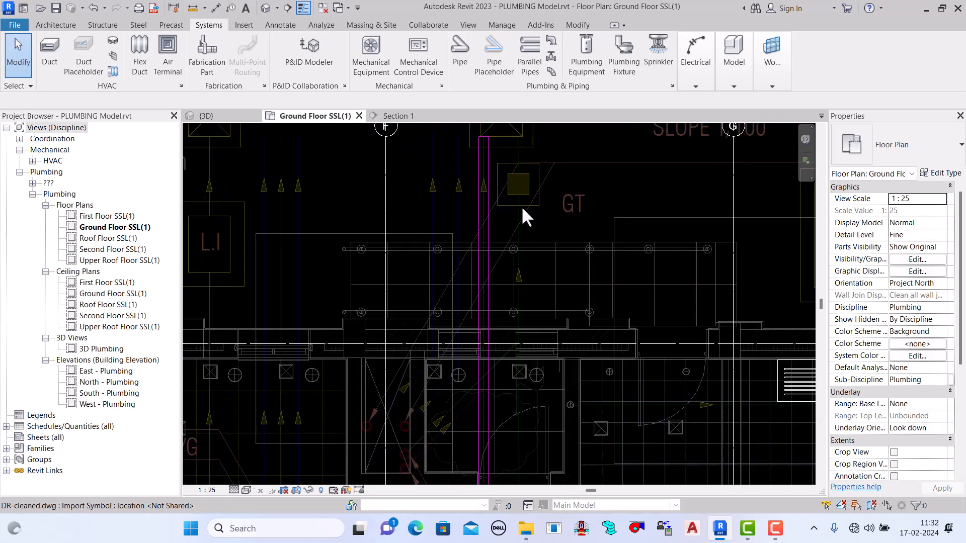
{"action": "scroll", "coordinate": [521, 206], "scroll_direction": "down", "scroll_amount": 1}
{"action": "scroll", "coordinate": [518, 151], "scroll_direction": "up", "scroll_amount": 2}
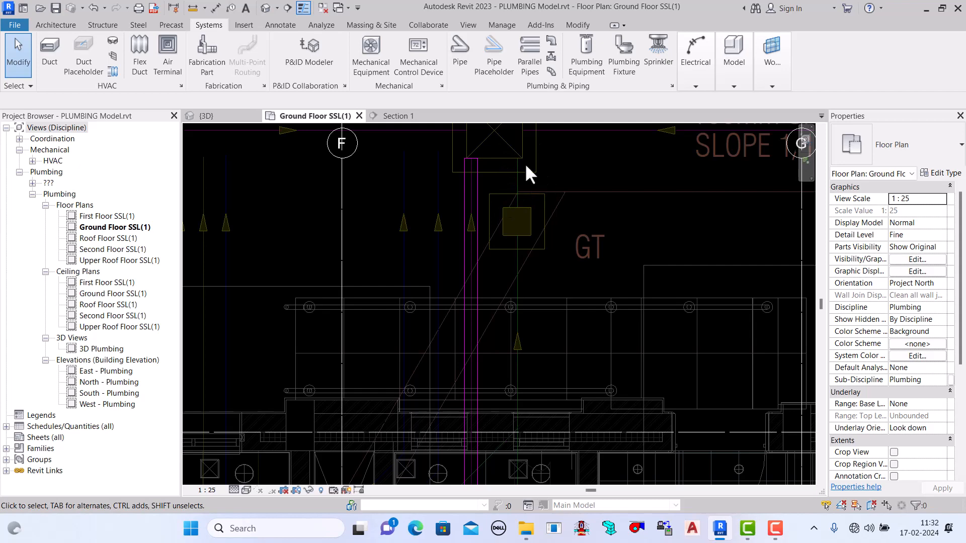
{"action": "scroll", "coordinate": [538, 198], "scroll_direction": "down", "scroll_amount": 1}
{"action": "scroll", "coordinate": [542, 174], "scroll_direction": "up", "scroll_amount": 1}
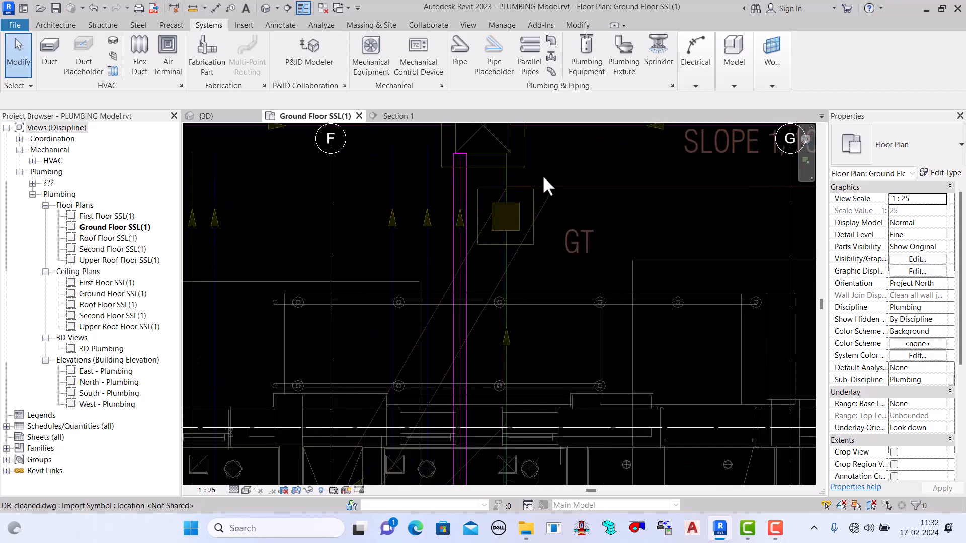
Step: Check which system types are available for a new PVC pipe
{"action": "left_click", "coordinate": [460, 50]}
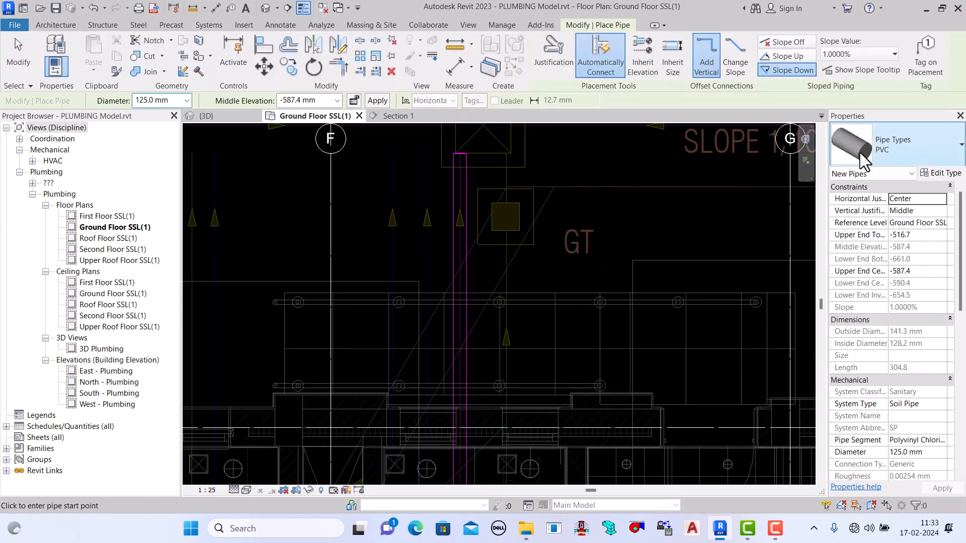
{"action": "scroll", "coordinate": [921, 373], "scroll_direction": "down", "scroll_amount": 5}
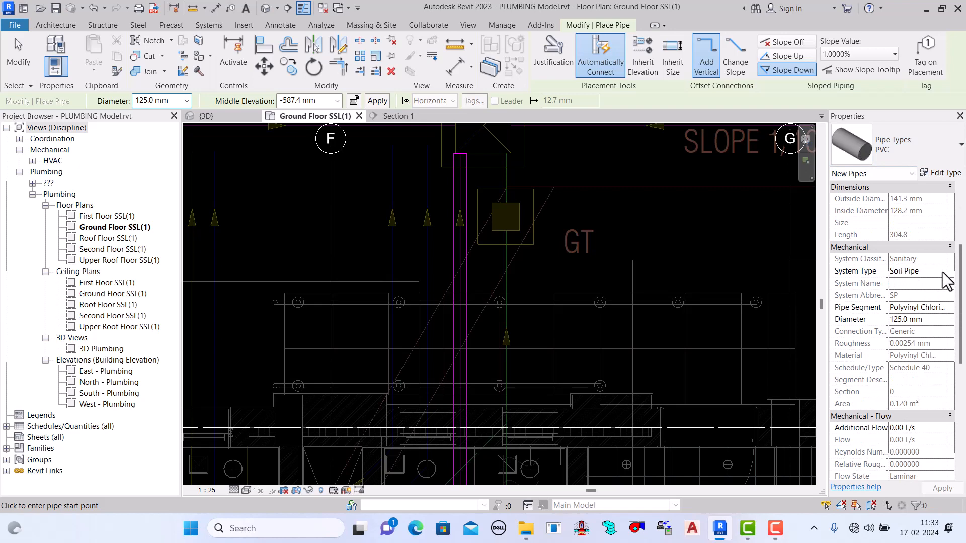
{"action": "left_click", "coordinate": [945, 273]}
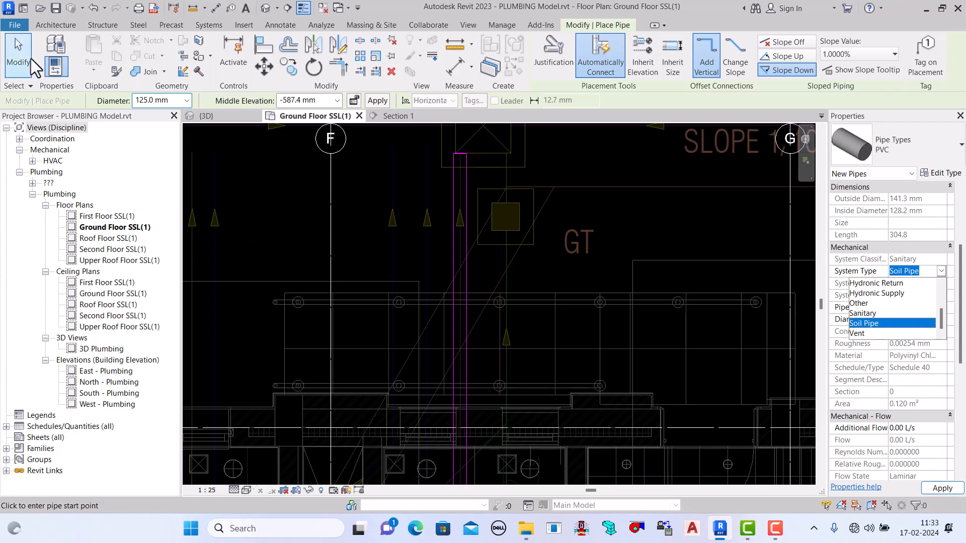
Step: Duplicate the Sanitary piping system type in the project's families
{"action": "left_click", "coordinate": [6, 448]}
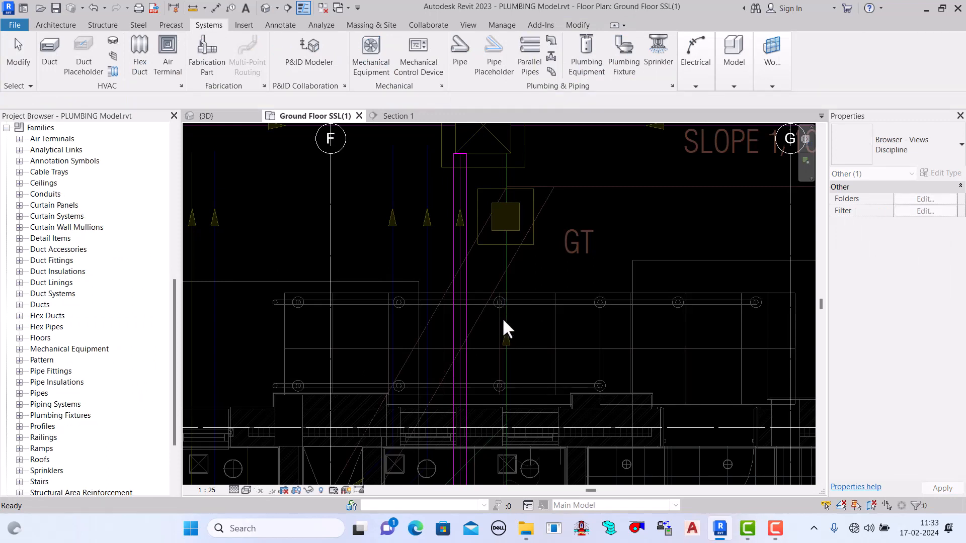
{"action": "left_click", "coordinate": [19, 404]}
{"action": "left_click", "coordinate": [33, 415]}
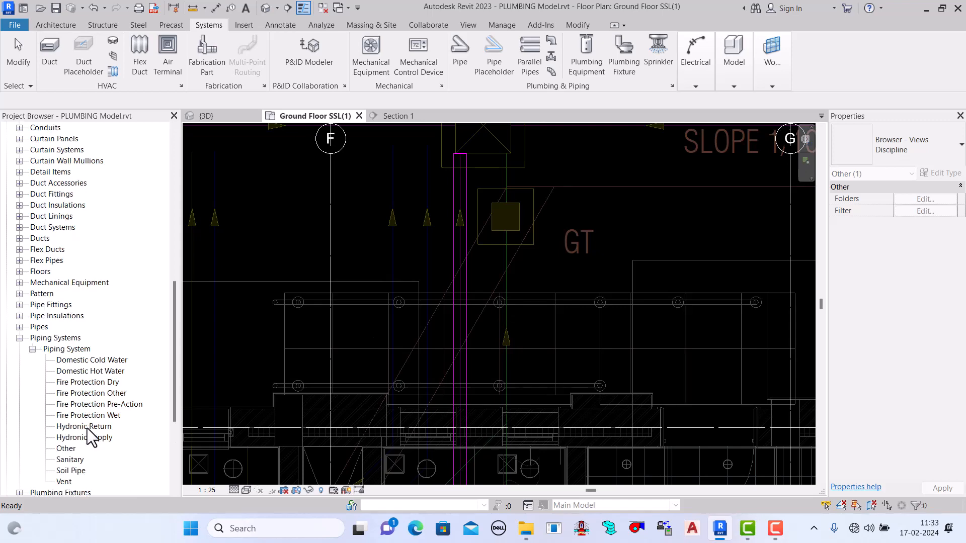
{"action": "scroll", "coordinate": [89, 441], "scroll_direction": "down", "scroll_amount": 1}
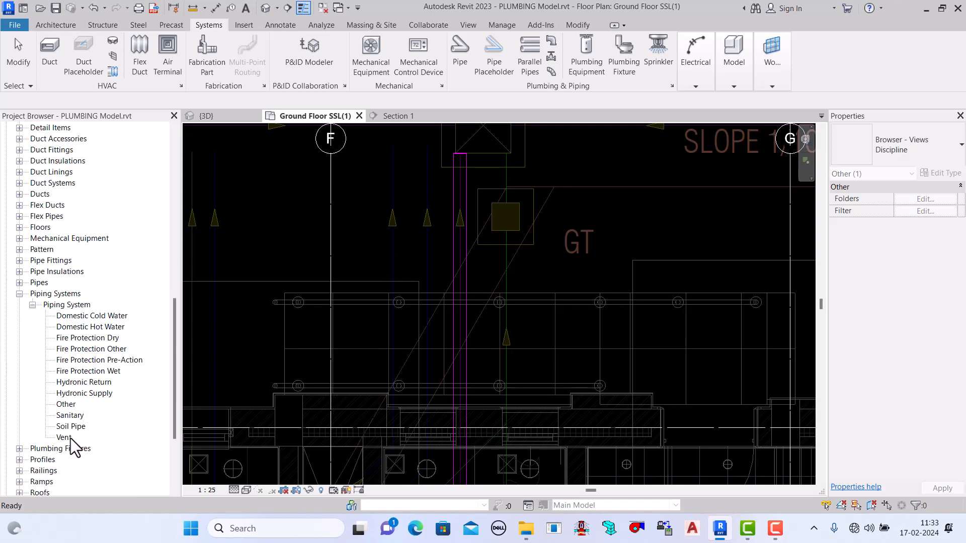
{"action": "left_click", "coordinate": [73, 415]}
{"action": "right_click", "coordinate": [73, 415]}
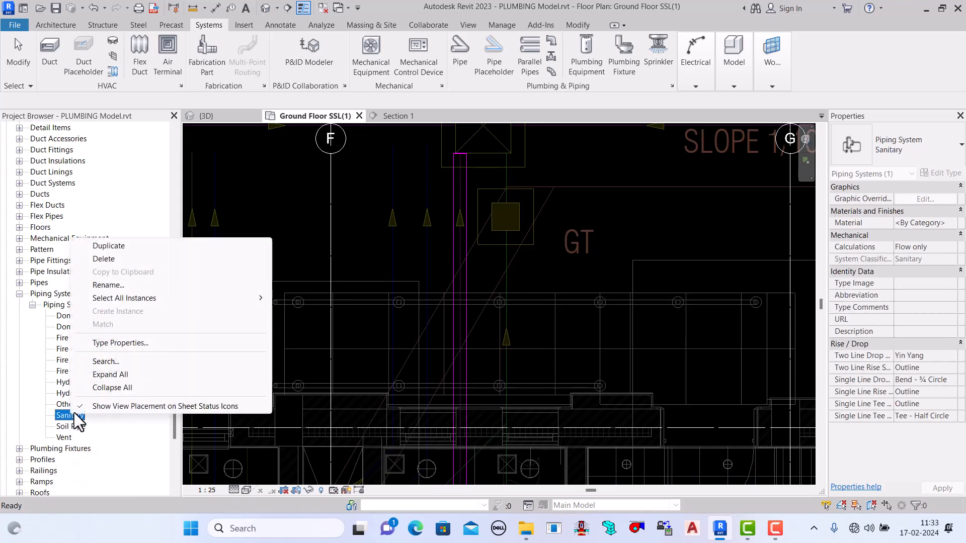
{"action": "left_click", "coordinate": [124, 250]}
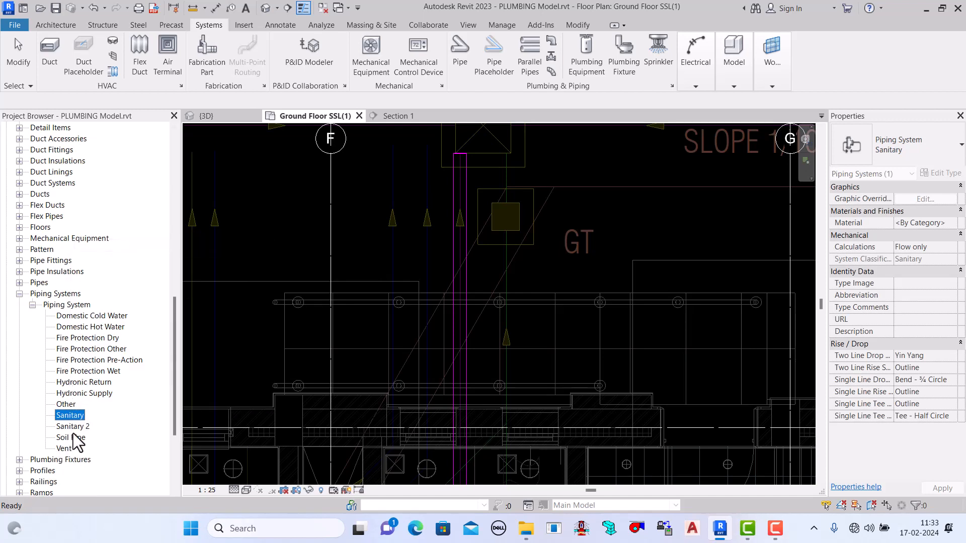
Step: Rename the duplicated Sanitary 2 piping system as Waste Pipe
{"action": "right_click", "coordinate": [79, 429]}
{"action": "left_click", "coordinate": [146, 300]}
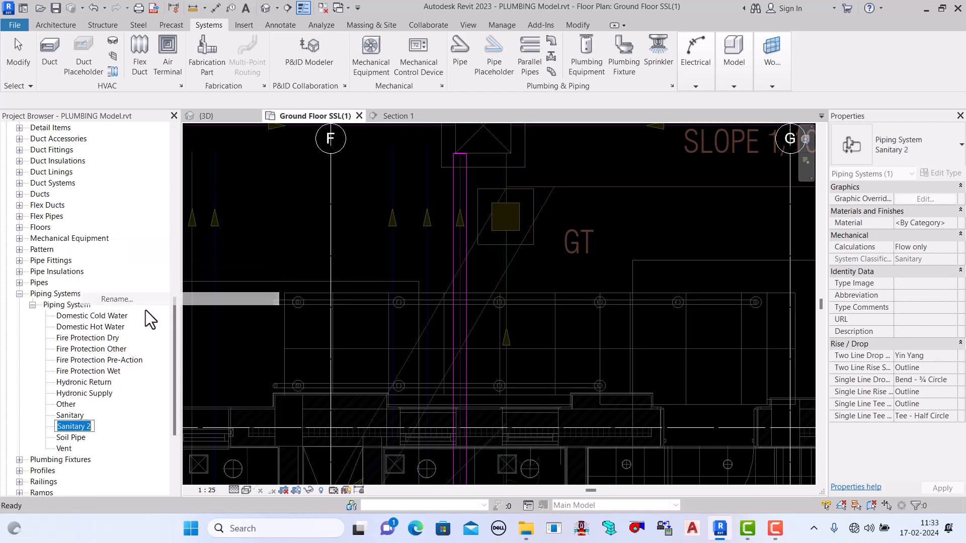
{"action": "type", "text": "Waste"}
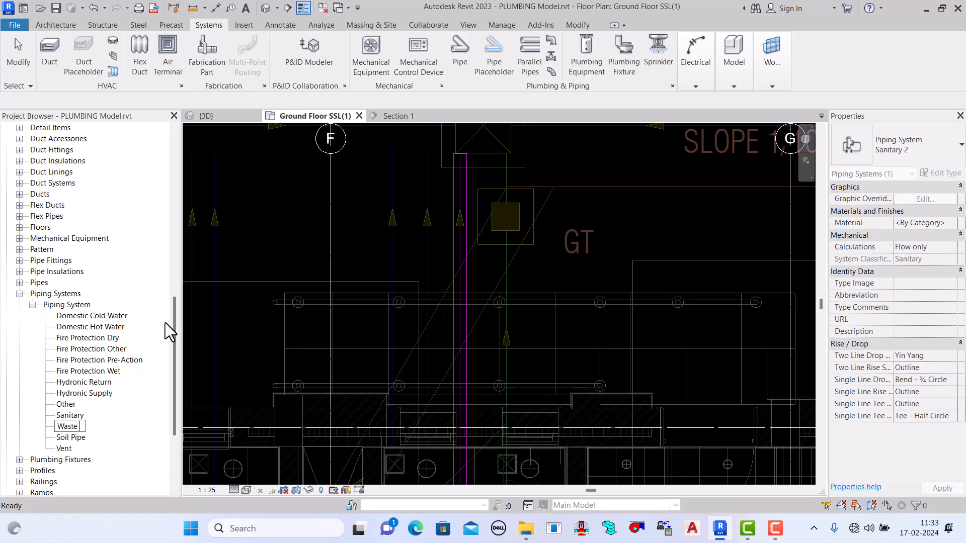
{"action": "type", "text": " Pipe"}
{"action": "key", "text": "Return"}
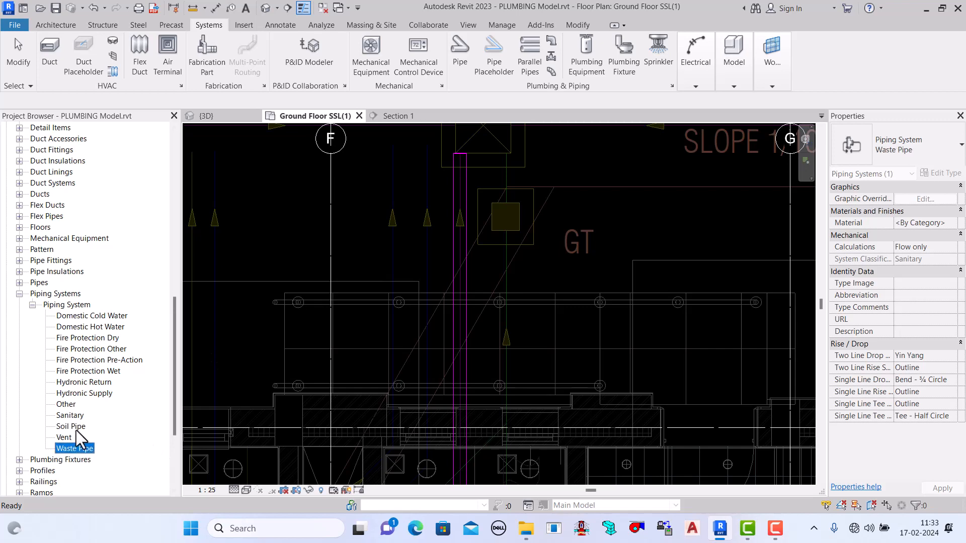
Step: Override the Waste Pipe system's line graphics with the Solid line pattern
{"action": "right_click", "coordinate": [79, 448]}
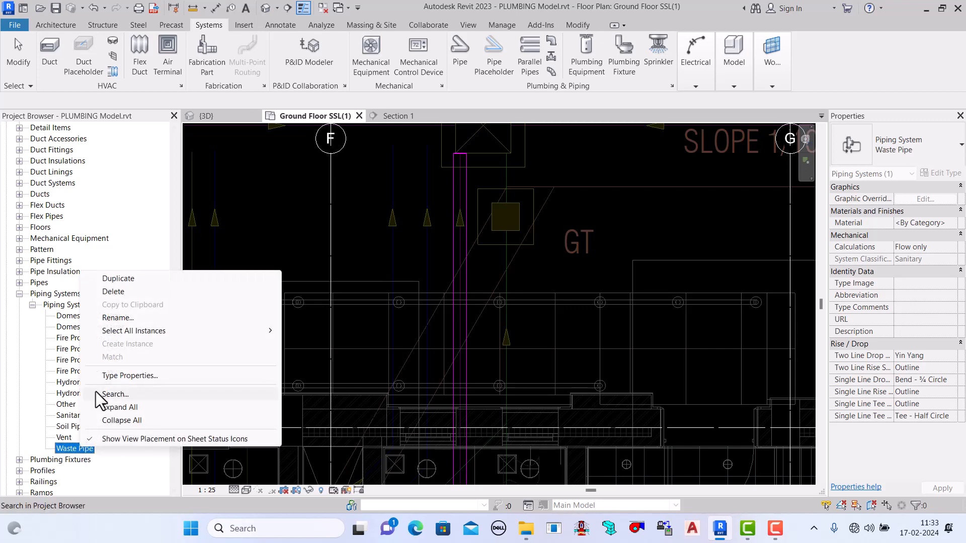
{"action": "left_click", "coordinate": [125, 376]}
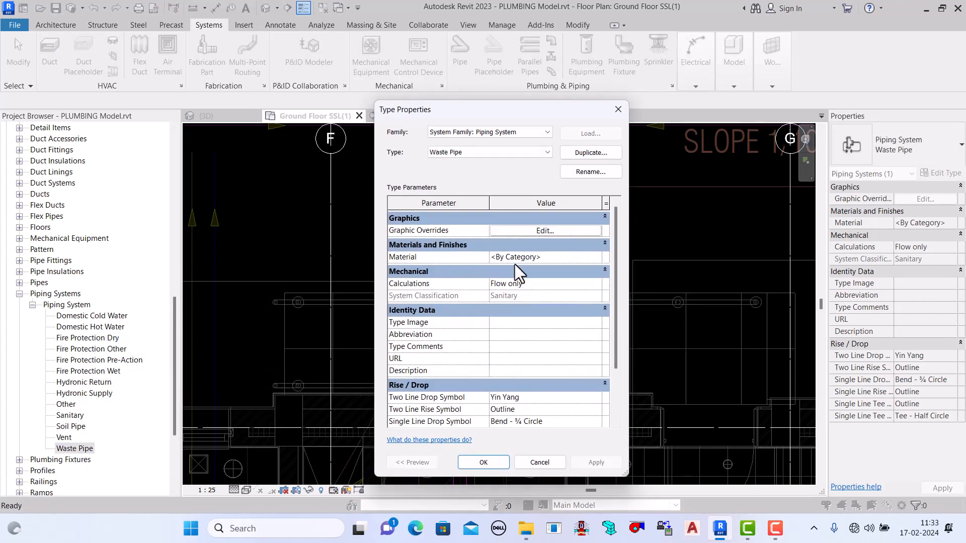
{"action": "left_click", "coordinate": [542, 229]}
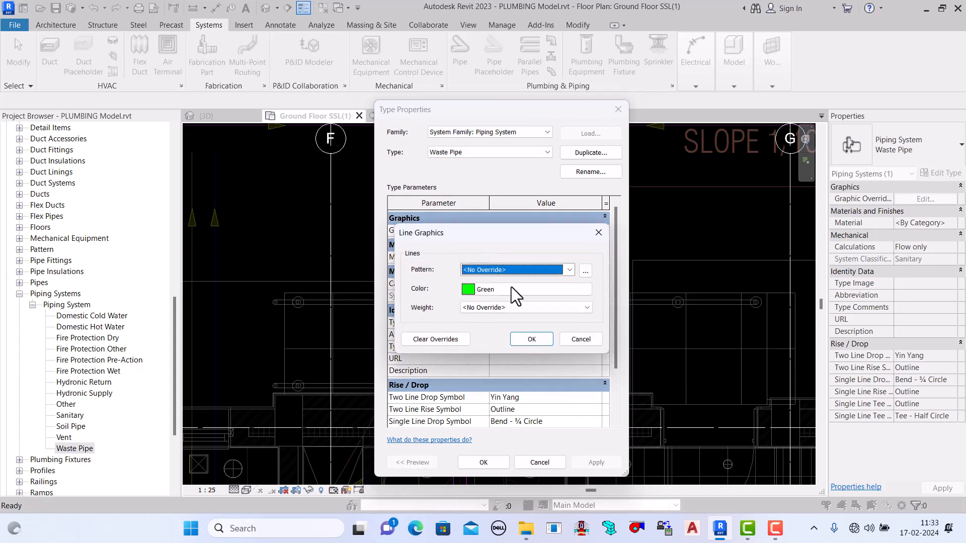
{"action": "left_click", "coordinate": [512, 268]}
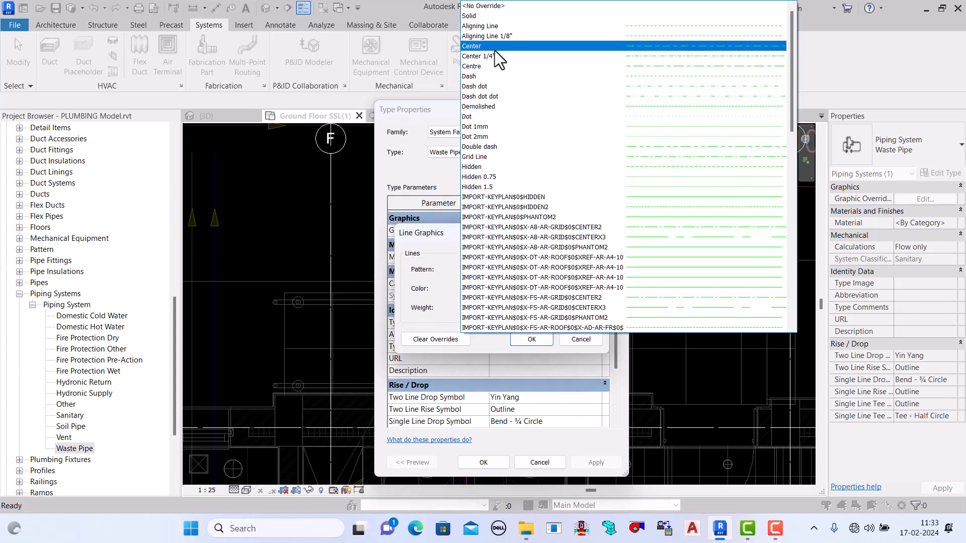
{"action": "left_click", "coordinate": [497, 20]}
{"action": "left_click", "coordinate": [532, 340]}
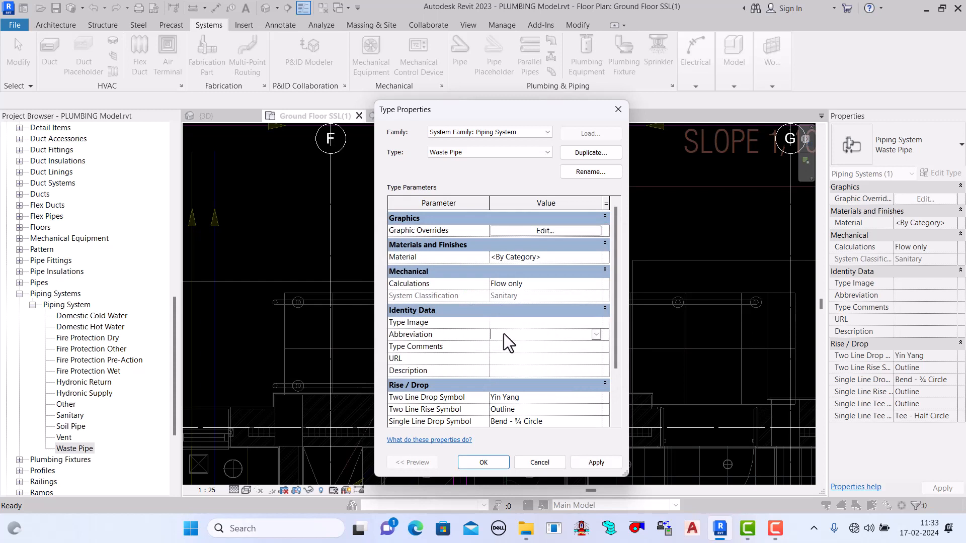
Step: Set the Waste Pipe system's abbreviation to WP and accept its type properties
{"action": "type", "text": "WP"}
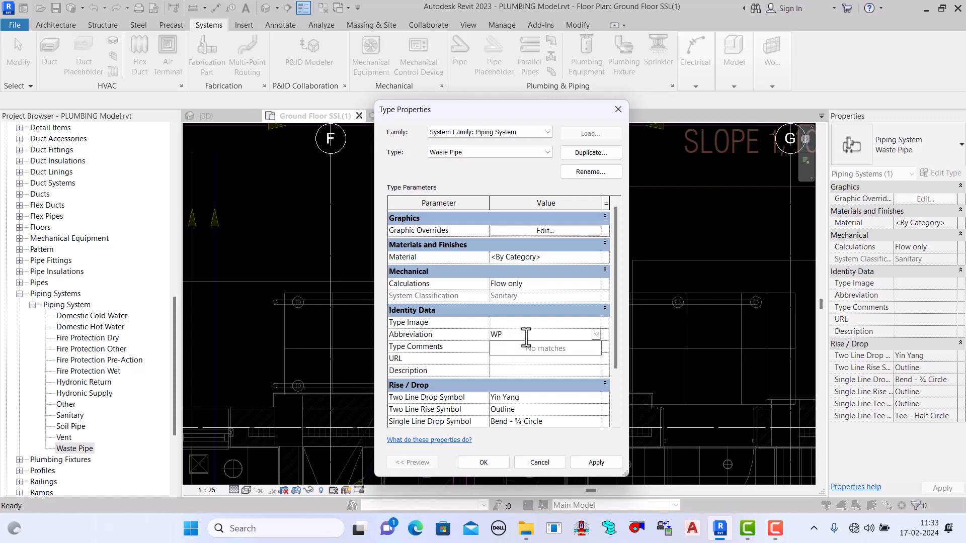
{"action": "left_click", "coordinate": [526, 337]}
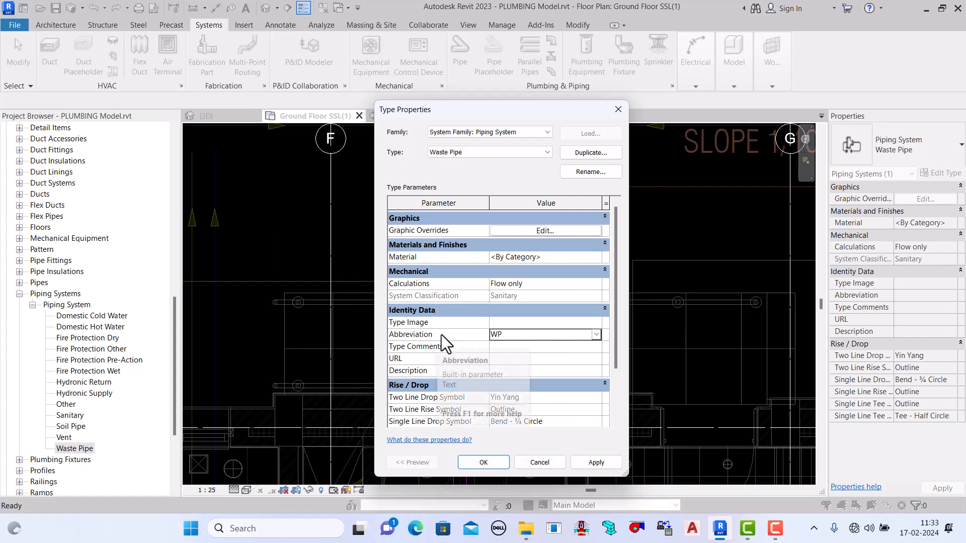
{"action": "left_click", "coordinate": [485, 462]}
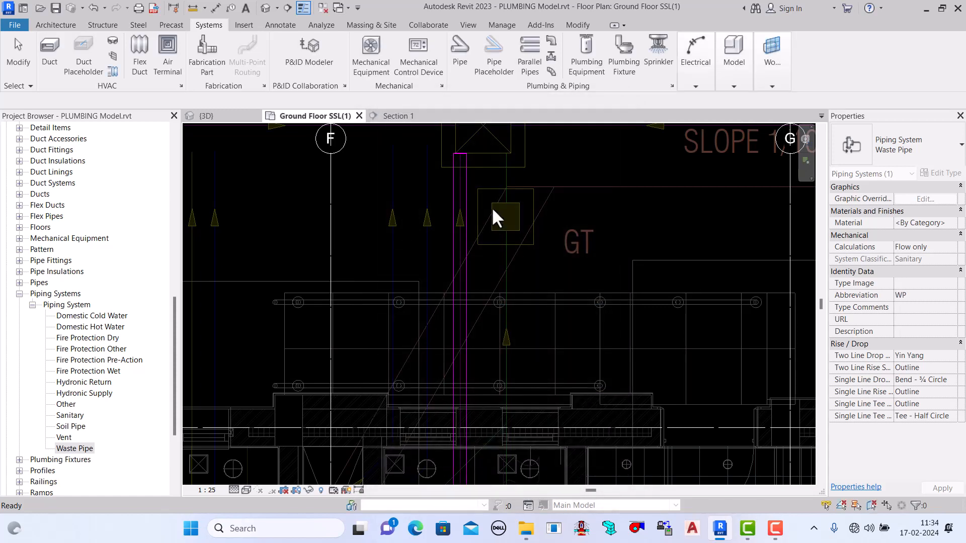
Step: Collapse the Piping Systems and Families branches of the project browser
{"action": "left_click", "coordinate": [33, 304]}
{"action": "left_click", "coordinate": [18, 305]}
{"action": "scroll", "coordinate": [17, 204], "scroll_direction": "up", "scroll_amount": 5}
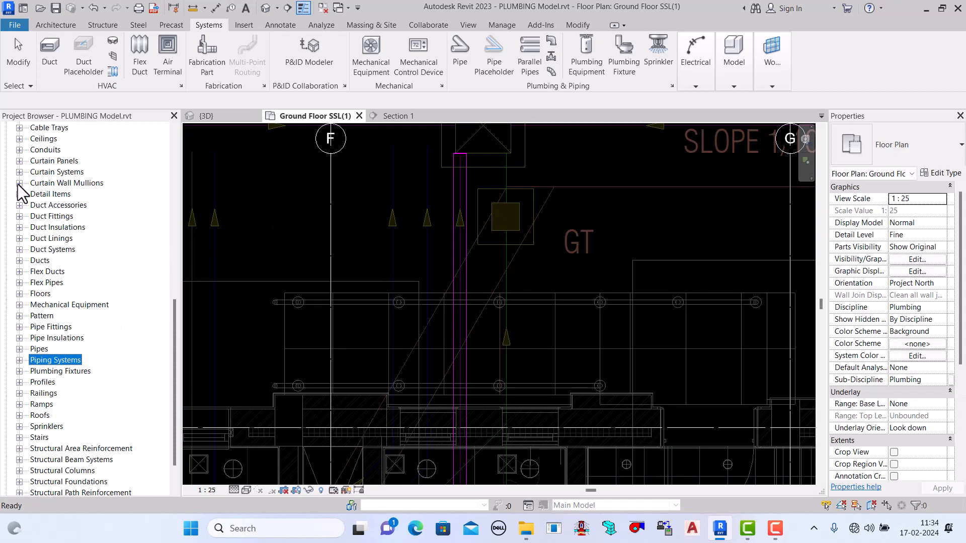
{"action": "left_click", "coordinate": [9, 185]}
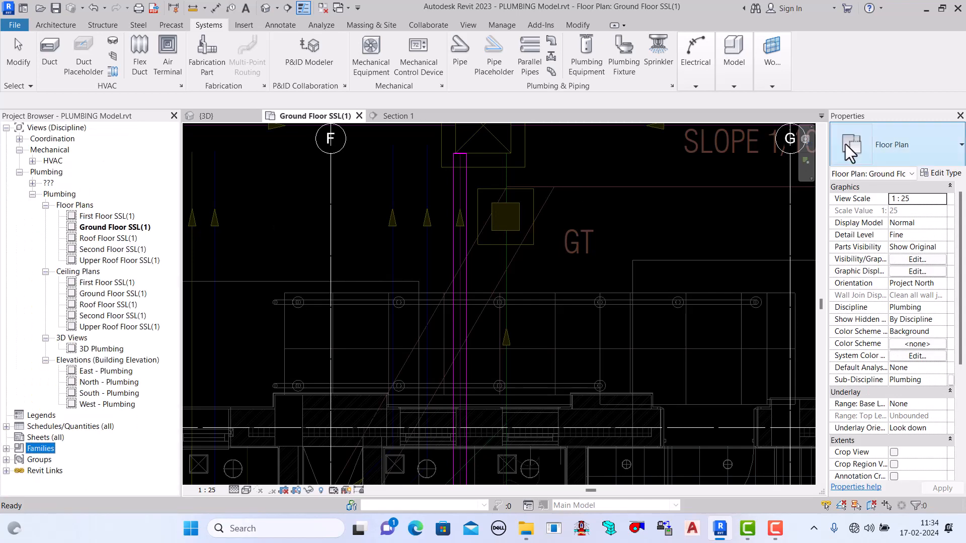
Step: Start a new PVC pipe and set its system type to Waste Pipe
{"action": "left_click", "coordinate": [464, 66]}
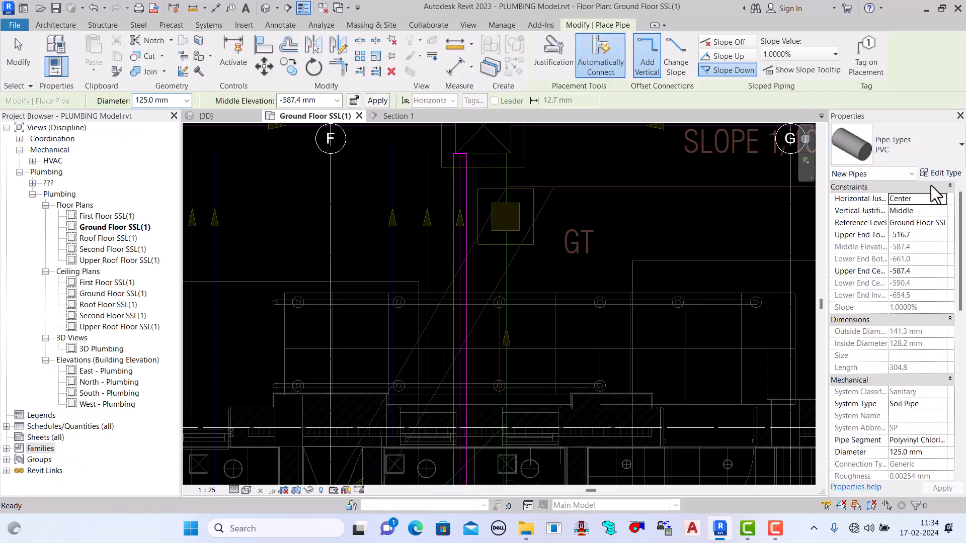
{"action": "left_click", "coordinate": [935, 403]}
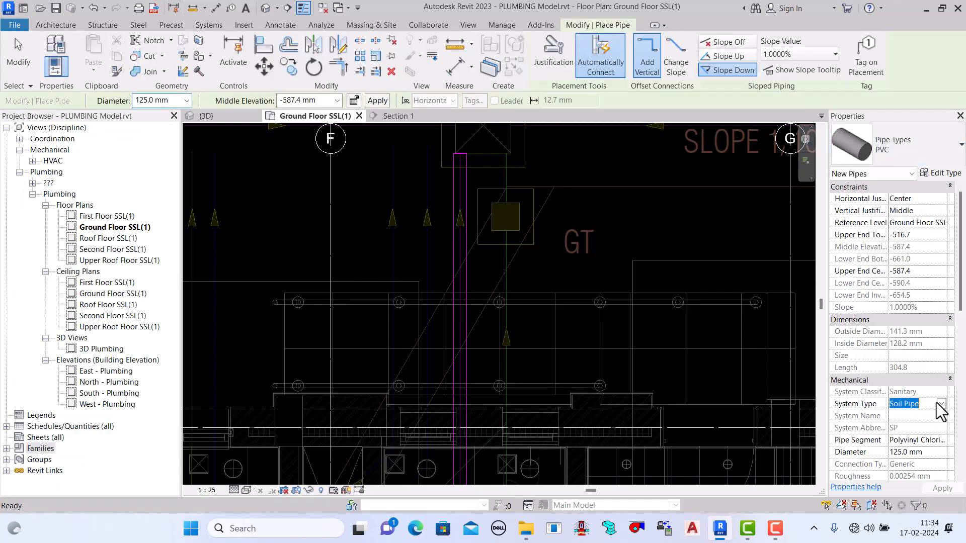
{"action": "left_click", "coordinate": [941, 404]}
{"action": "scroll", "coordinate": [856, 462], "scroll_direction": "down", "scroll_amount": 2}
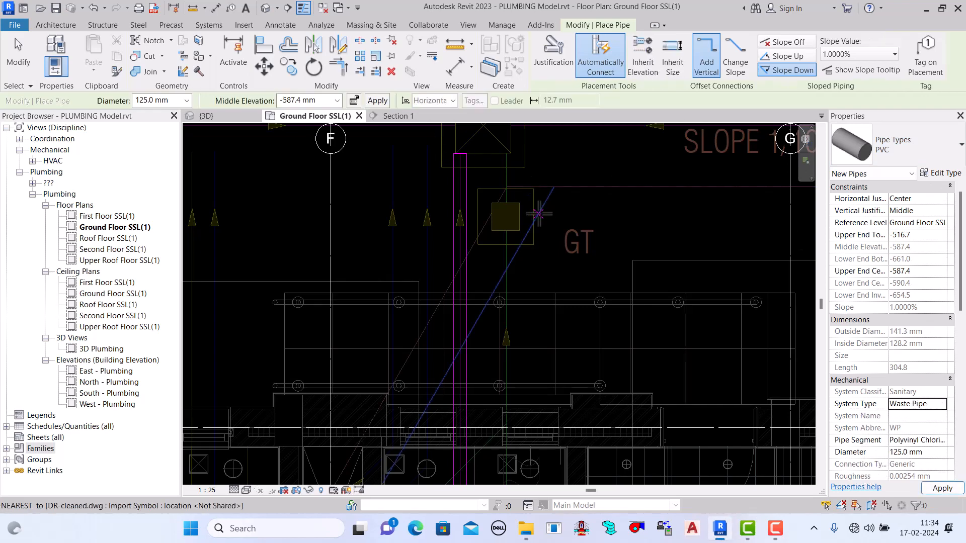
Step: Set the new waste pipe's diameter to 125.0 mm after tracing the 110mm WP U/G route on the ground-floor plan
{"action": "scroll", "coordinate": [506, 195], "scroll_direction": "down", "scroll_amount": 4}
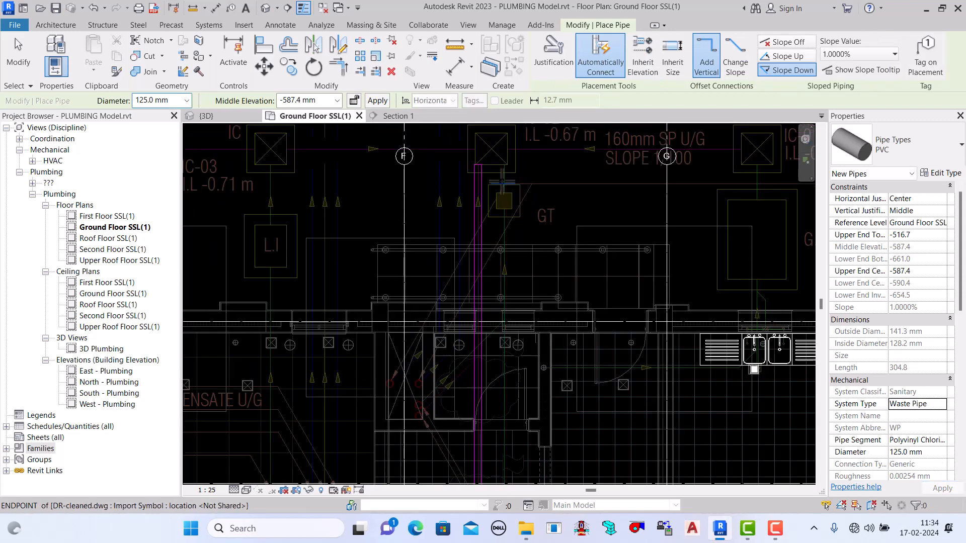
{"action": "scroll", "coordinate": [508, 392], "scroll_direction": "up", "scroll_amount": 4}
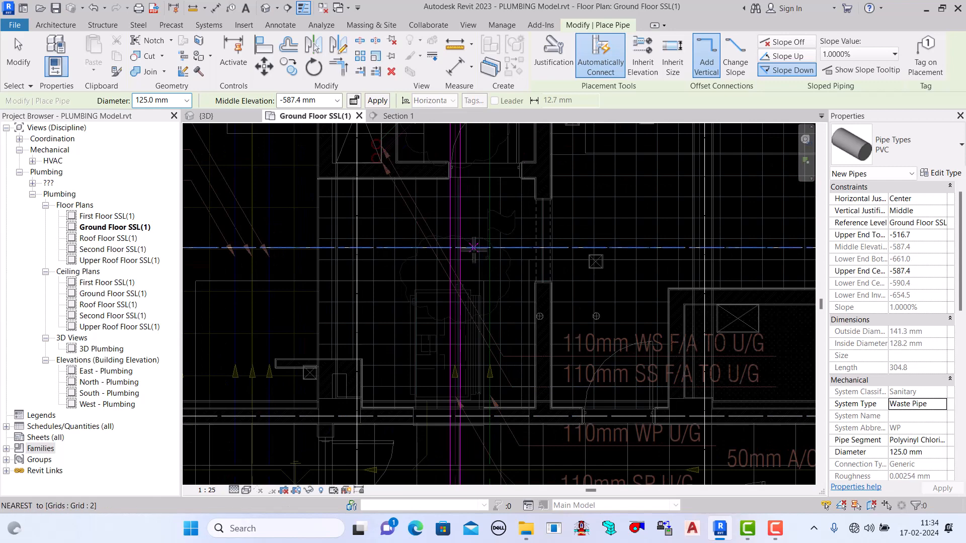
{"action": "scroll", "coordinate": [473, 250], "scroll_direction": "down", "scroll_amount": 2}
{"action": "scroll", "coordinate": [490, 359], "scroll_direction": "up", "scroll_amount": 3}
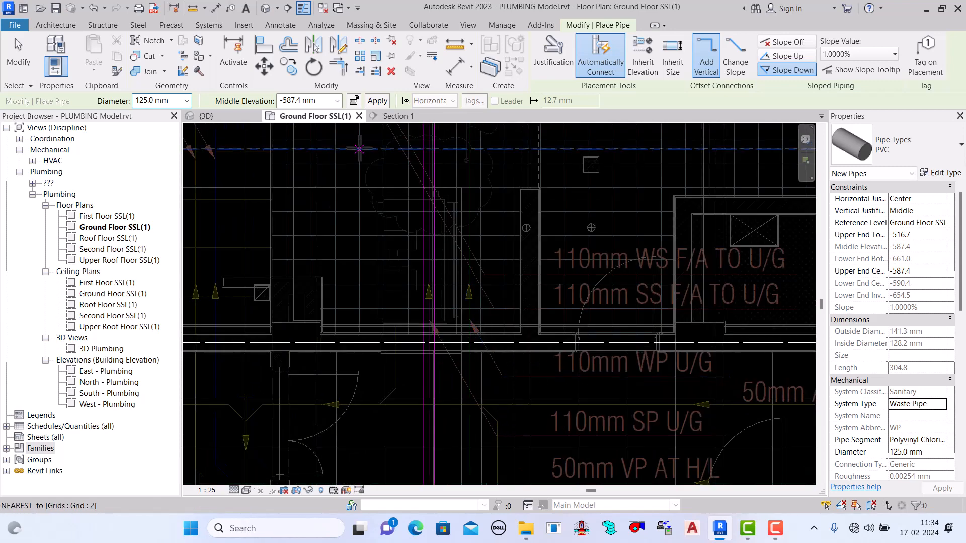
{"action": "left_click", "coordinate": [186, 101]}
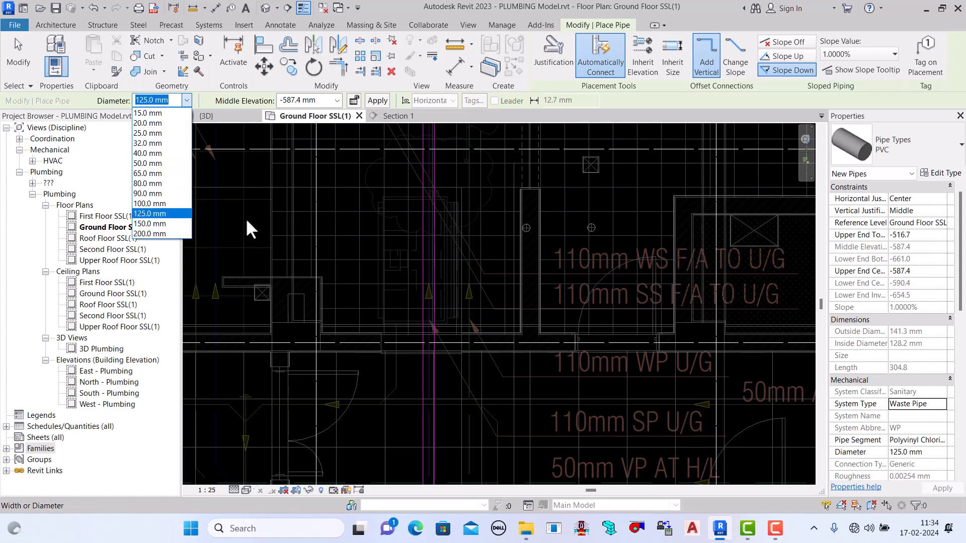
{"action": "left_click", "coordinate": [153, 214]}
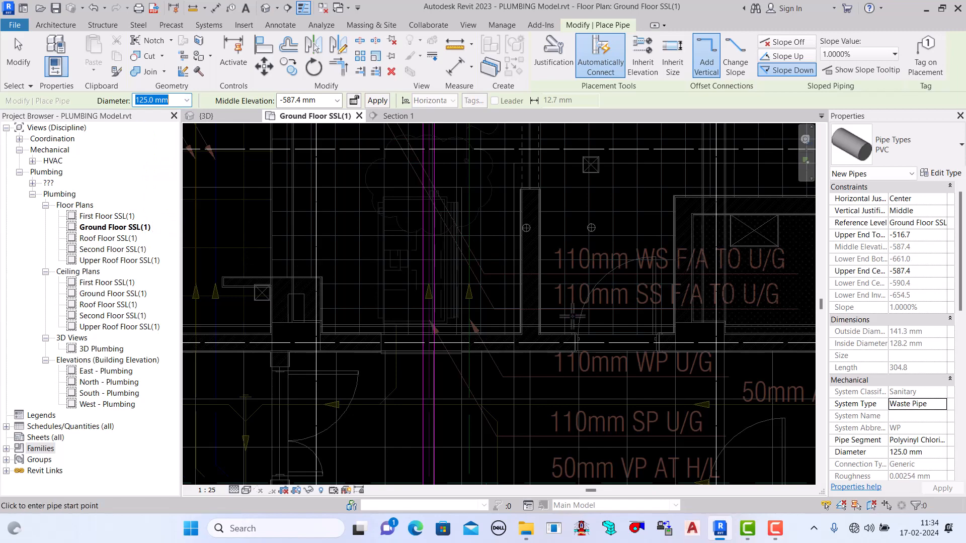
Step: Draw the waste pipe sloping up at 1.0000% from the IC-02 chamber edge through the gully trap to the toilet floor drain, about 14,348 mm long
{"action": "scroll", "coordinate": [459, 295], "scroll_direction": "down", "scroll_amount": 5}
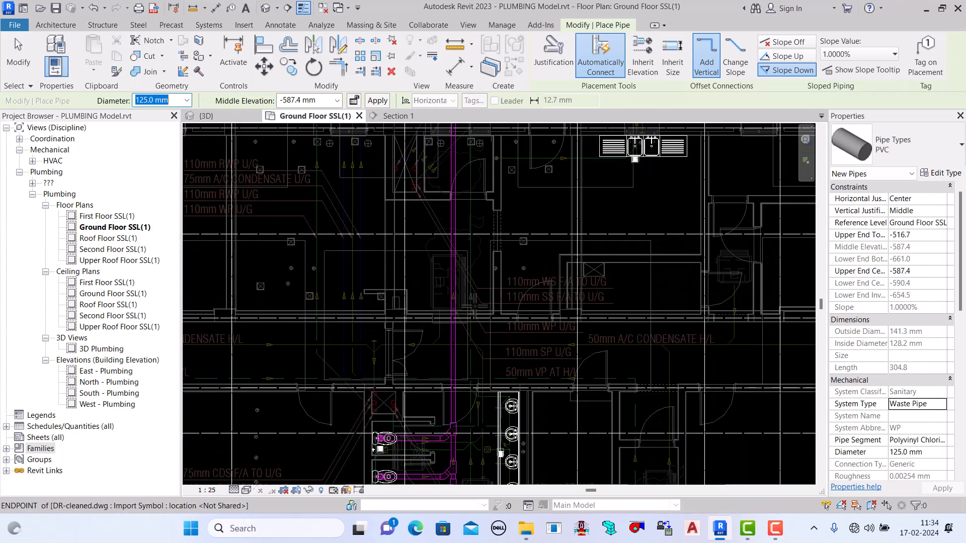
{"action": "scroll", "coordinate": [478, 179], "scroll_direction": "up", "scroll_amount": 6}
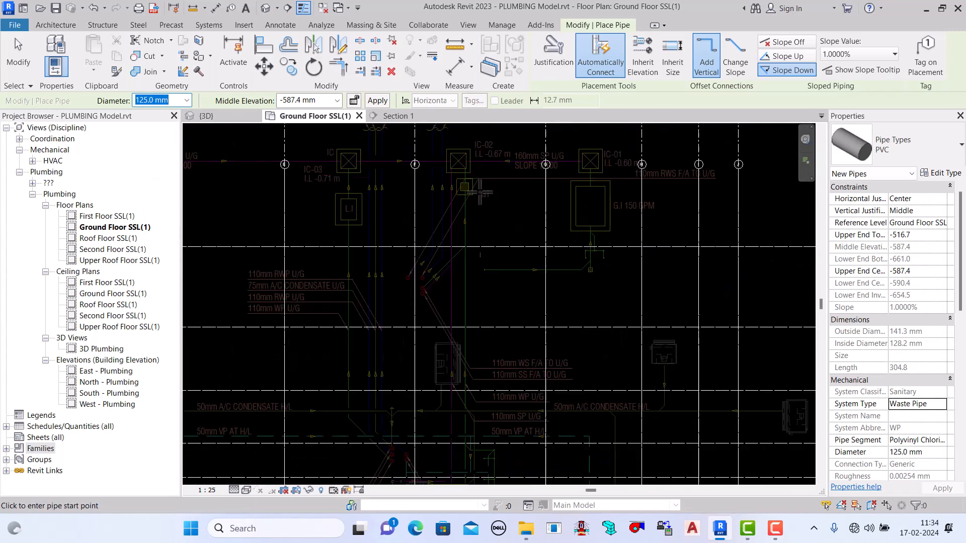
{"action": "scroll", "coordinate": [478, 178], "scroll_direction": "up", "scroll_amount": 5}
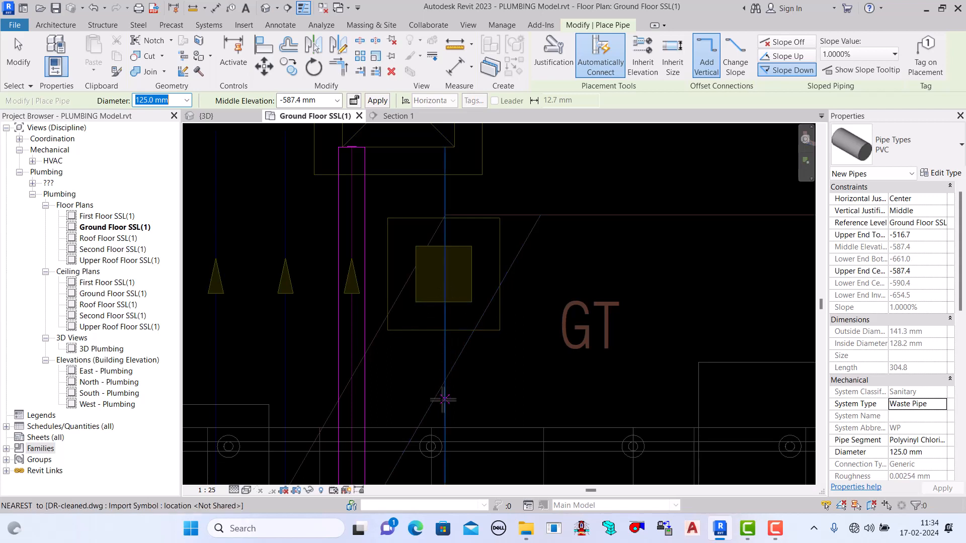
{"action": "left_click", "coordinate": [807, 57]}
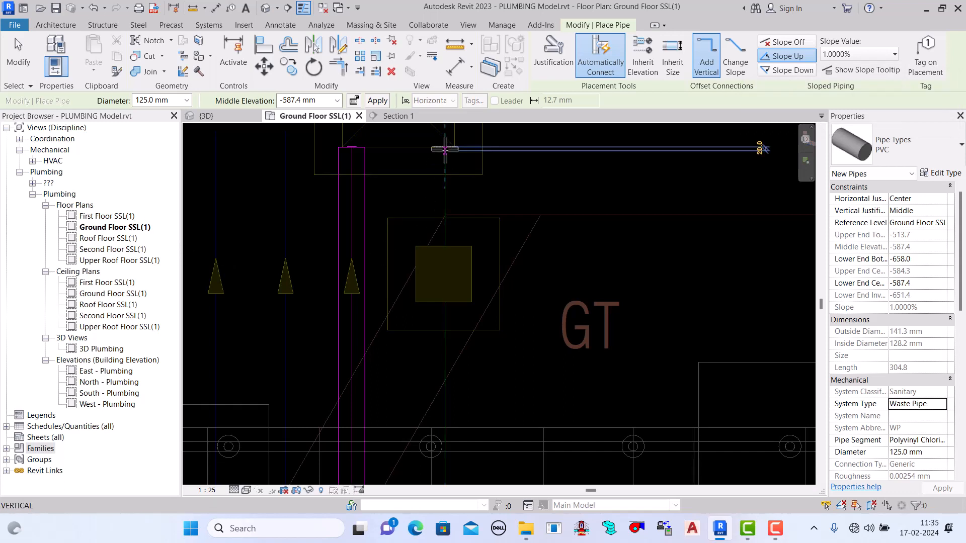
{"action": "left_click", "coordinate": [445, 146]}
{"action": "scroll", "coordinate": [444, 214], "scroll_direction": "down", "scroll_amount": 3}
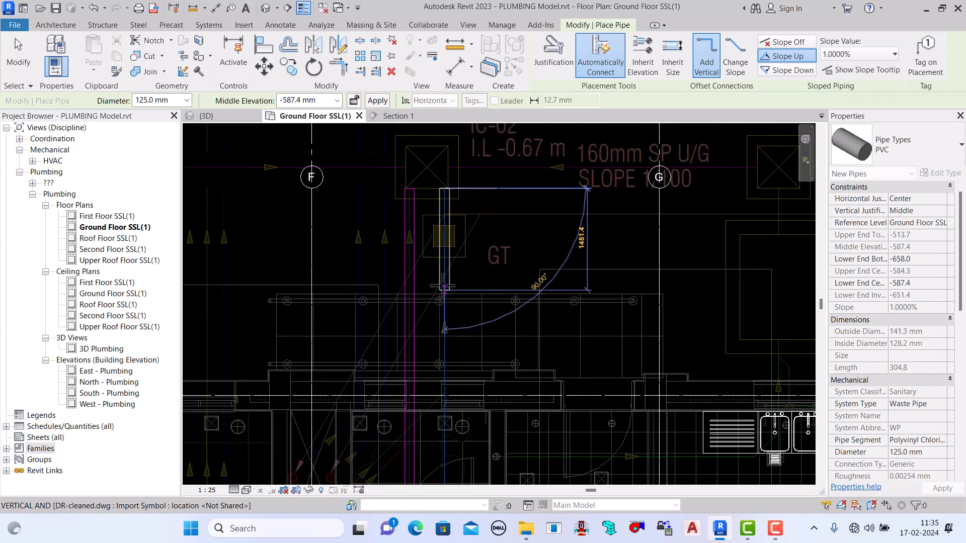
{"action": "scroll", "coordinate": [436, 182], "scroll_direction": "down", "scroll_amount": 5}
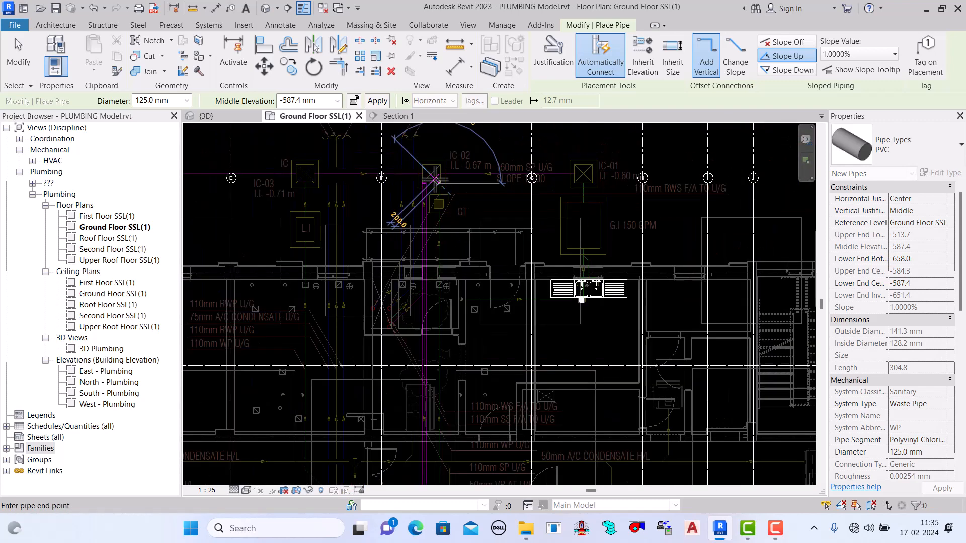
{"action": "scroll", "coordinate": [436, 336], "scroll_direction": "up", "scroll_amount": 6}
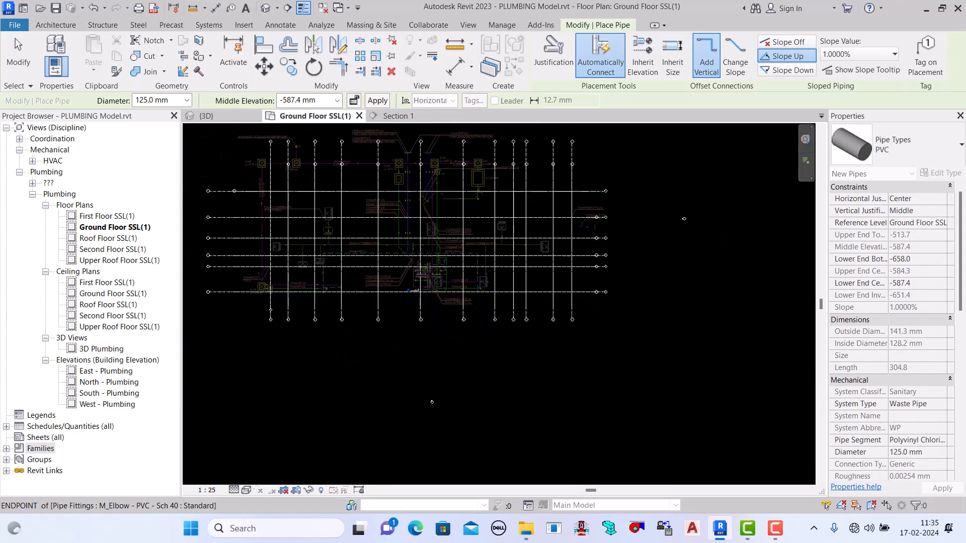
{"action": "scroll", "coordinate": [457, 330], "scroll_direction": "up", "scroll_amount": 5}
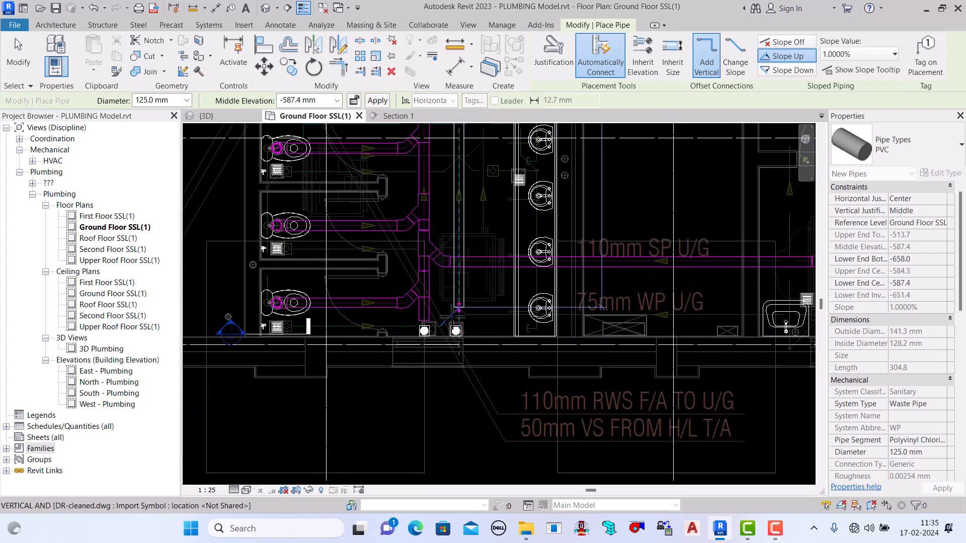
{"action": "scroll", "coordinate": [480, 335], "scroll_direction": "up", "scroll_amount": 2}
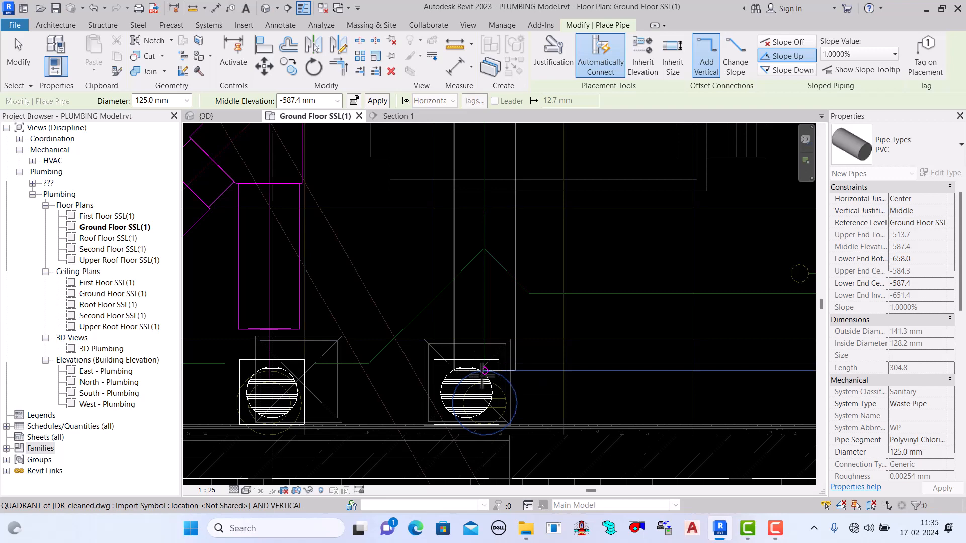
{"action": "left_click", "coordinate": [484, 346]}
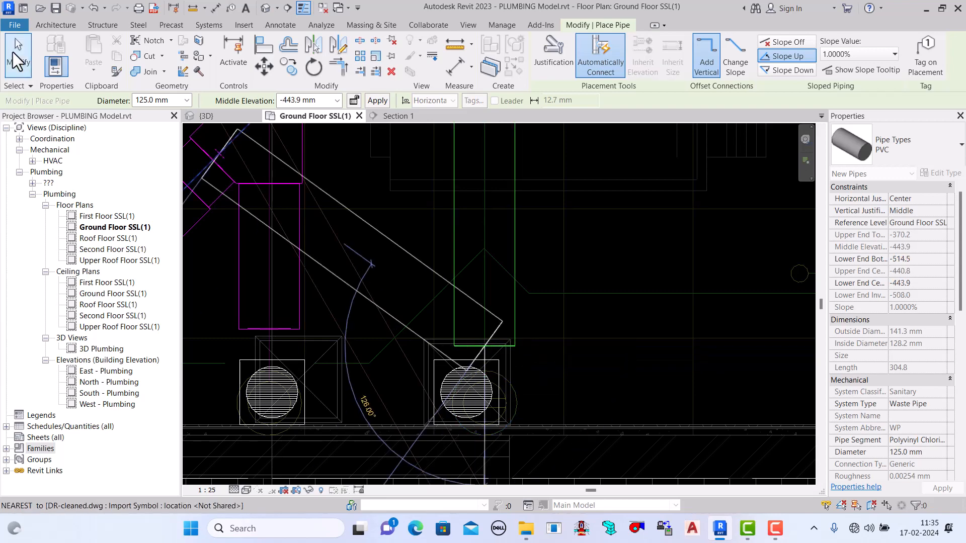
{"action": "left_click", "coordinate": [19, 57]}
Step: Examine the waste pipe's end at the floor drains and the planned waste branches to the toilets and wash basins
{"action": "scroll", "coordinate": [458, 350], "scroll_direction": "down", "scroll_amount": 5}
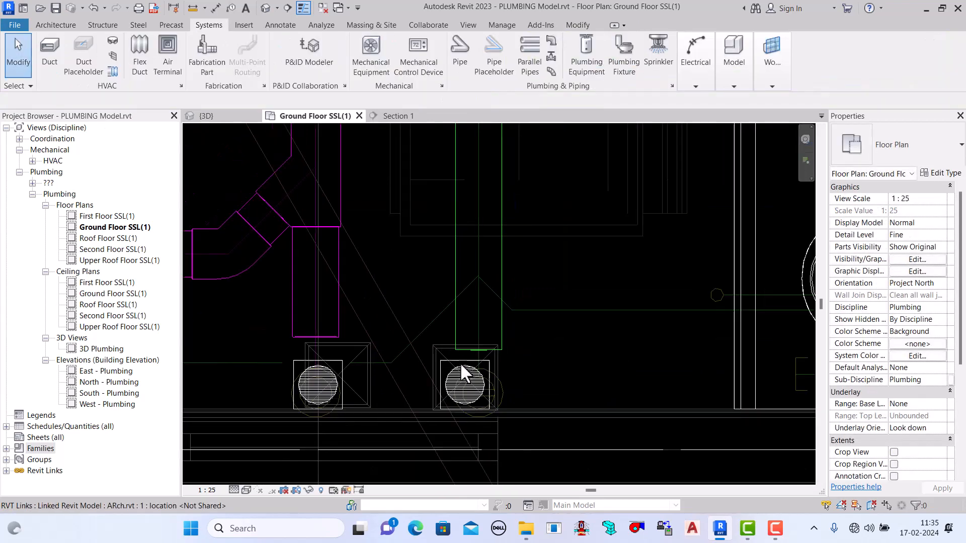
{"action": "scroll", "coordinate": [491, 357], "scroll_direction": "down", "scroll_amount": 3}
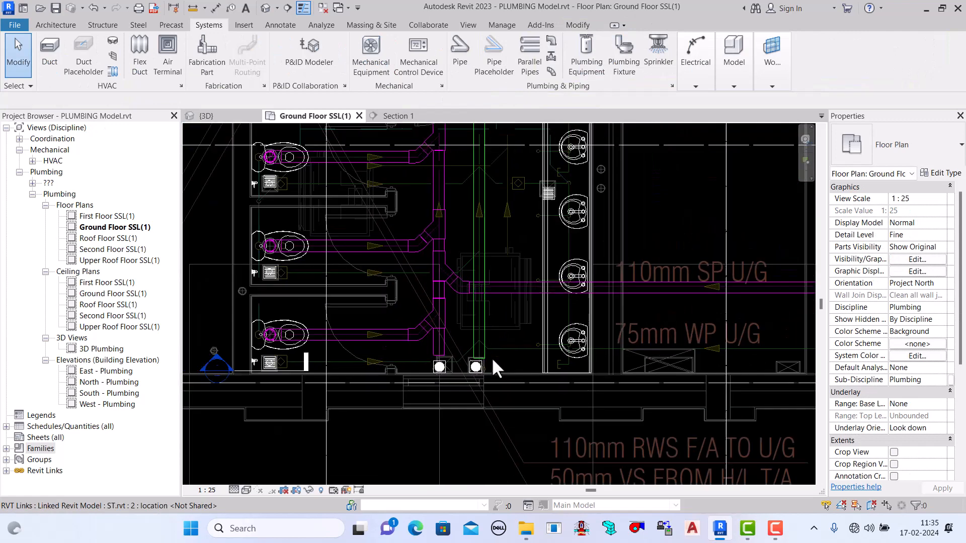
{"action": "scroll", "coordinate": [304, 370], "scroll_direction": "up", "scroll_amount": 2}
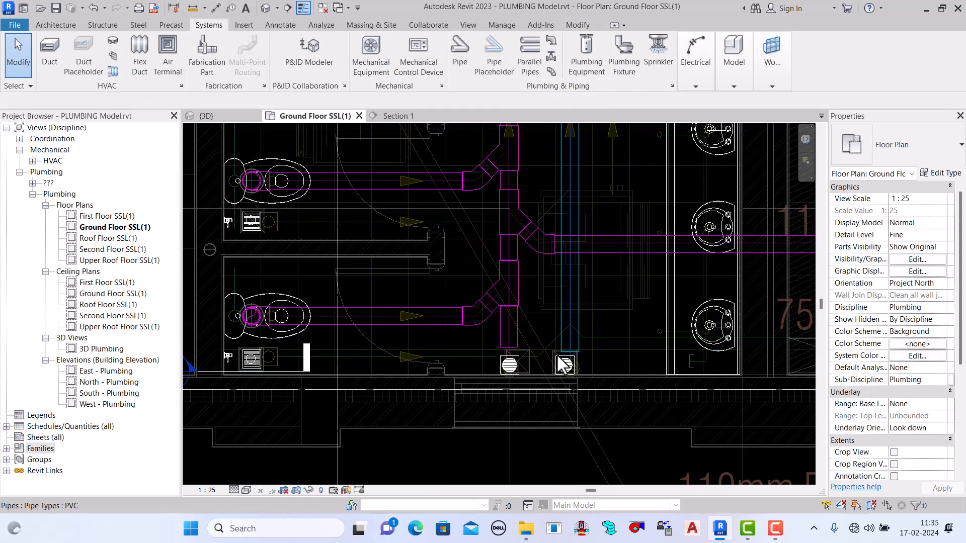
{"action": "scroll", "coordinate": [557, 354], "scroll_direction": "up", "scroll_amount": 2}
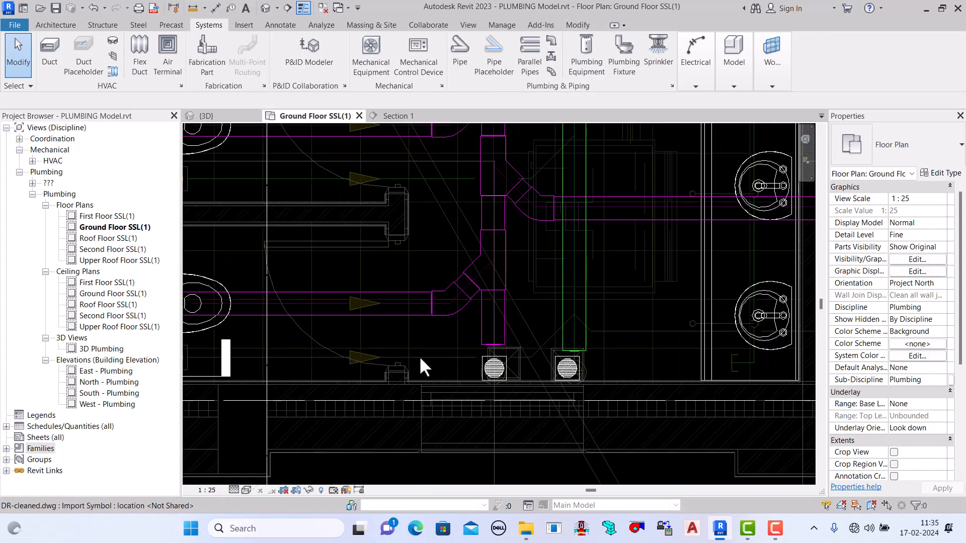
{"action": "scroll", "coordinate": [421, 355], "scroll_direction": "down", "scroll_amount": 3}
{"action": "scroll", "coordinate": [261, 358], "scroll_direction": "up", "scroll_amount": 2}
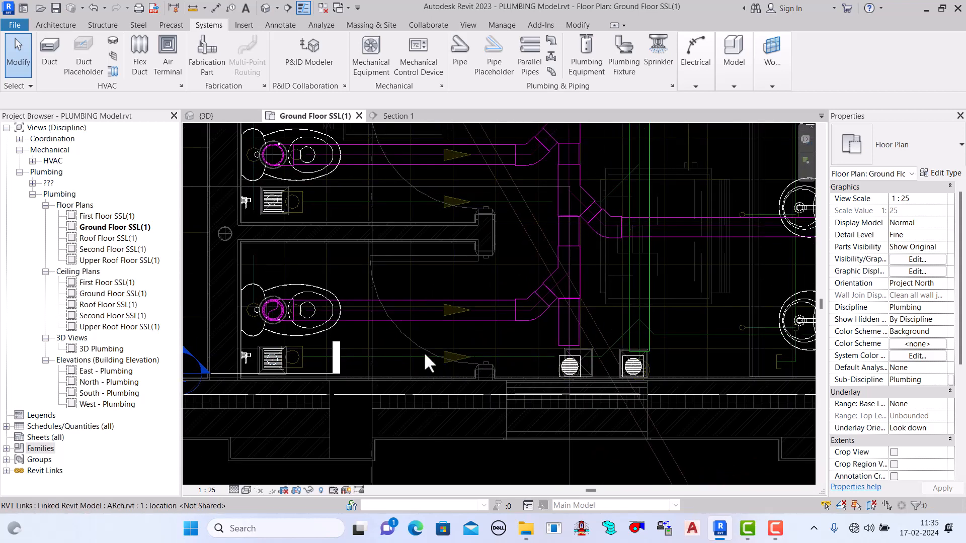
{"action": "scroll", "coordinate": [424, 351], "scroll_direction": "down", "scroll_amount": 2}
{"action": "scroll", "coordinate": [658, 327], "scroll_direction": "up", "scroll_amount": 2}
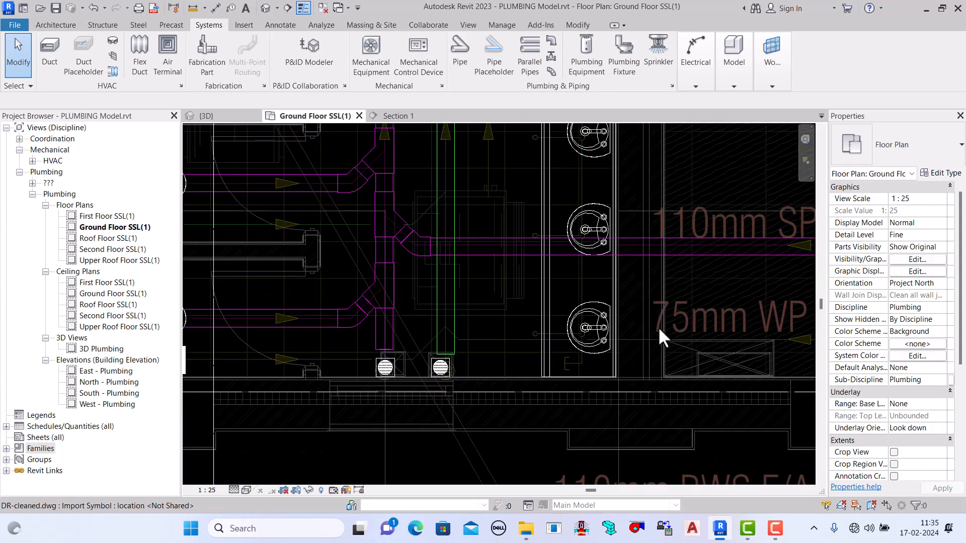
{"action": "scroll", "coordinate": [470, 385], "scroll_direction": "down", "scroll_amount": 3}
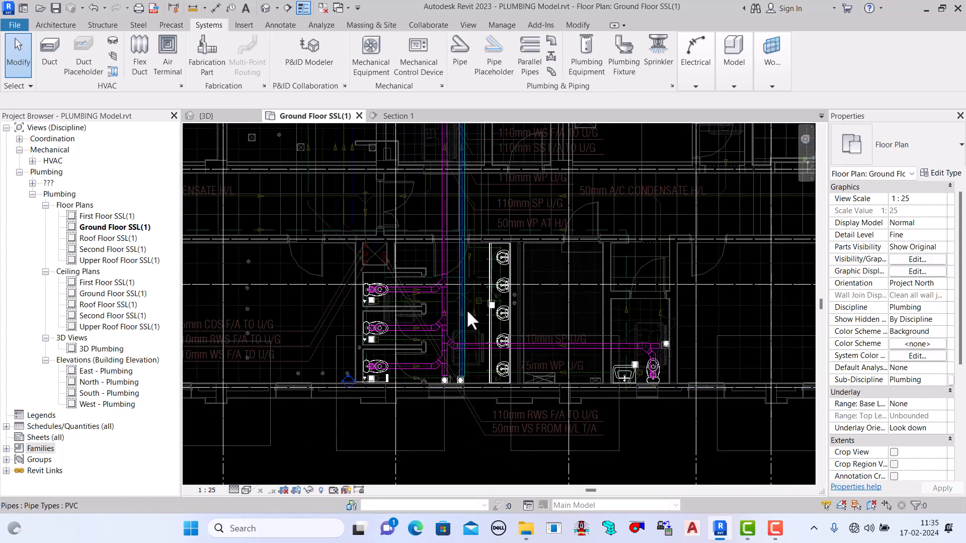
{"action": "scroll", "coordinate": [461, 334], "scroll_direction": "up", "scroll_amount": 3}
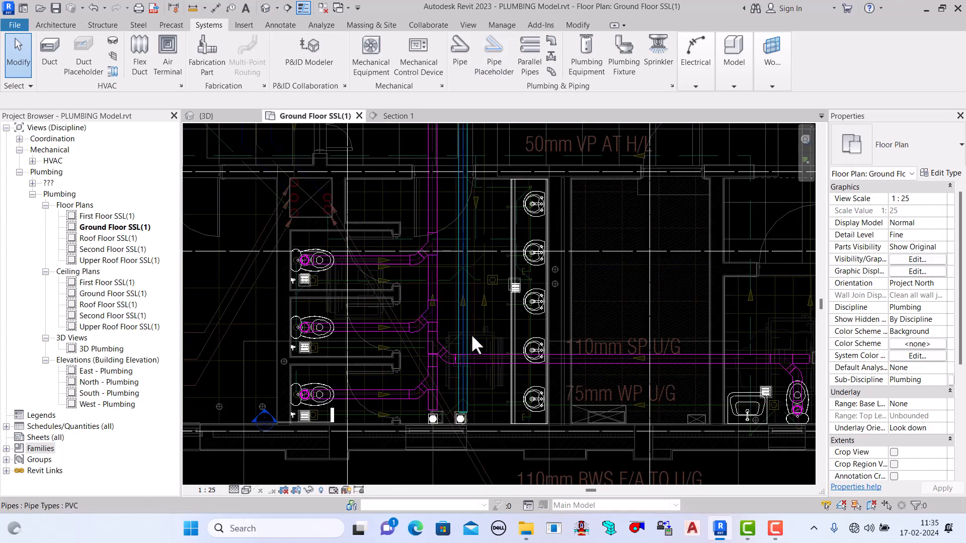
Step: Inspect the new waste pipe's upper and lower end elevations and slope, then clear the selection
{"action": "left_click", "coordinate": [470, 338]}
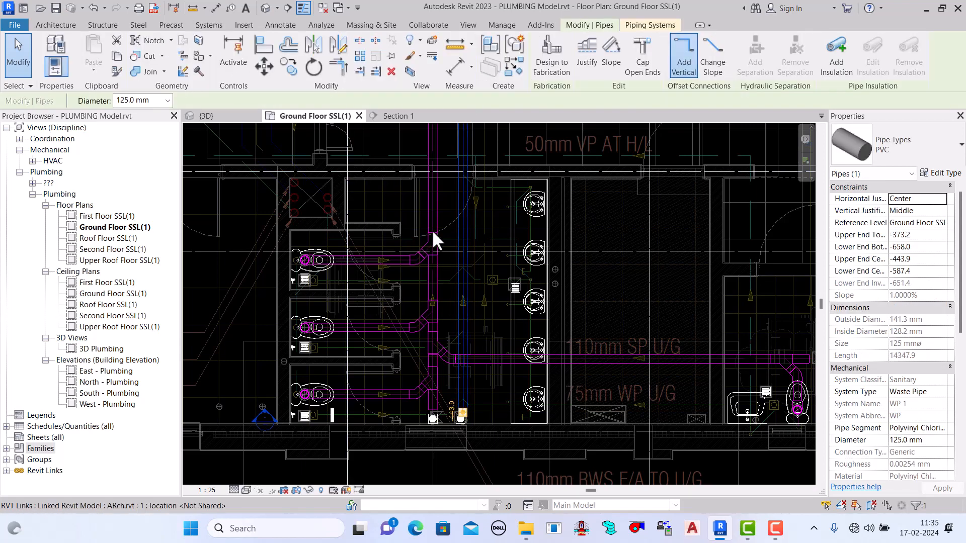
{"action": "scroll", "coordinate": [494, 327], "scroll_direction": "down", "scroll_amount": 3}
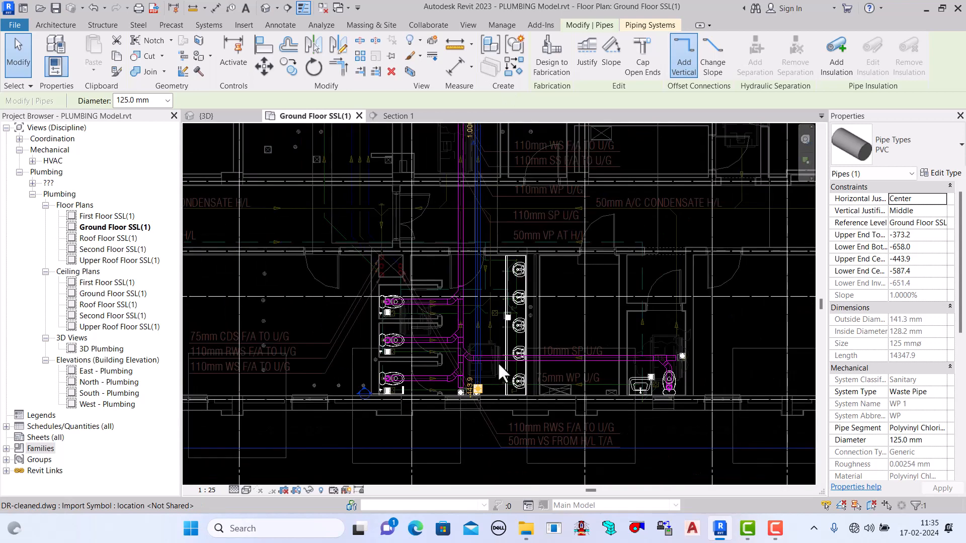
{"action": "scroll", "coordinate": [532, 182], "scroll_direction": "up", "scroll_amount": 2}
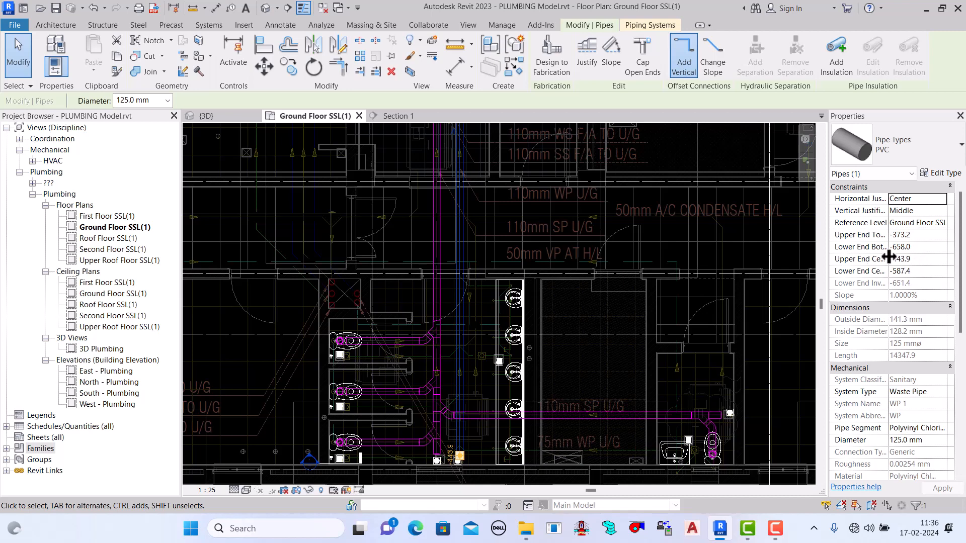
{"action": "left_click", "coordinate": [18, 55]}
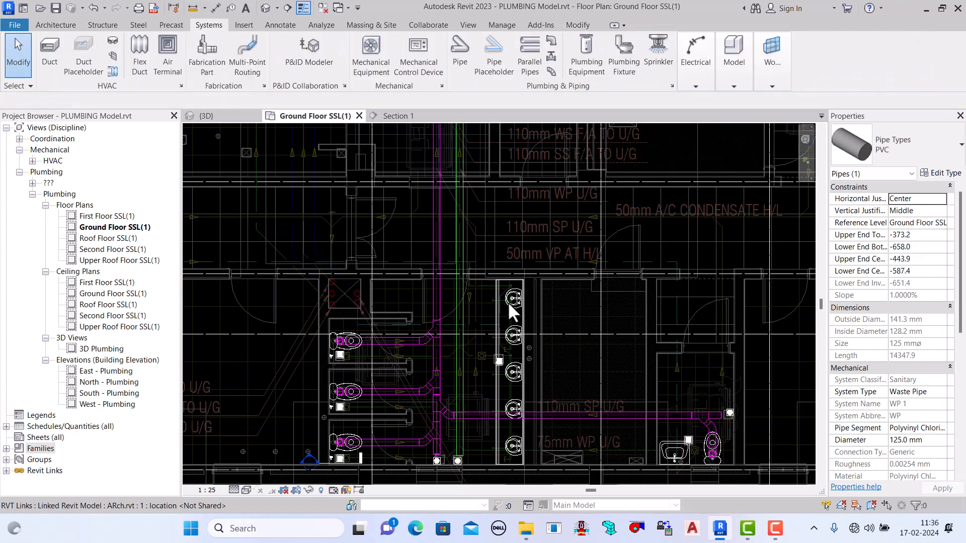
Step: Draw a horizontal section across the two parallel vertical pipes and reduce its far clip offset to about 515 mm
{"action": "scroll", "coordinate": [473, 402], "scroll_direction": "down", "scroll_amount": 4}
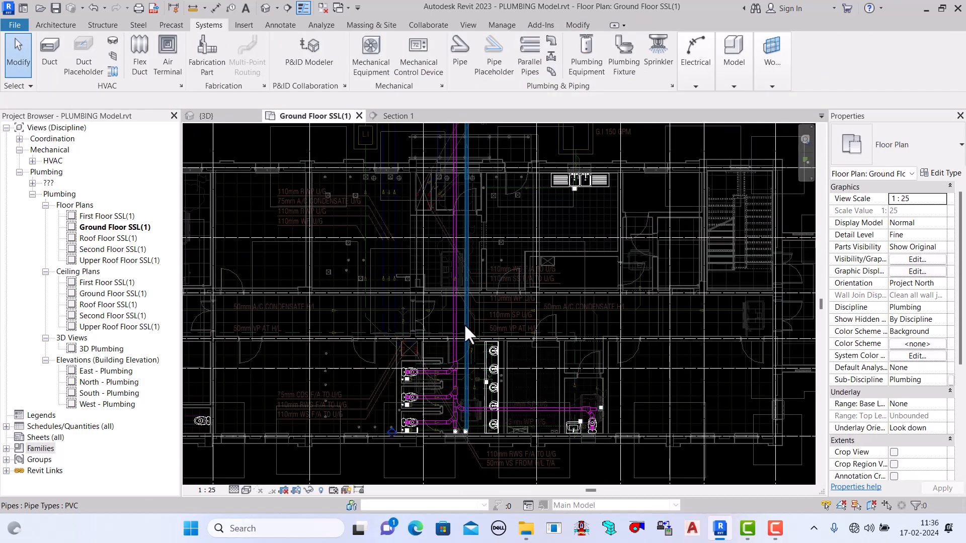
{"action": "scroll", "coordinate": [449, 246], "scroll_direction": "up", "scroll_amount": 2}
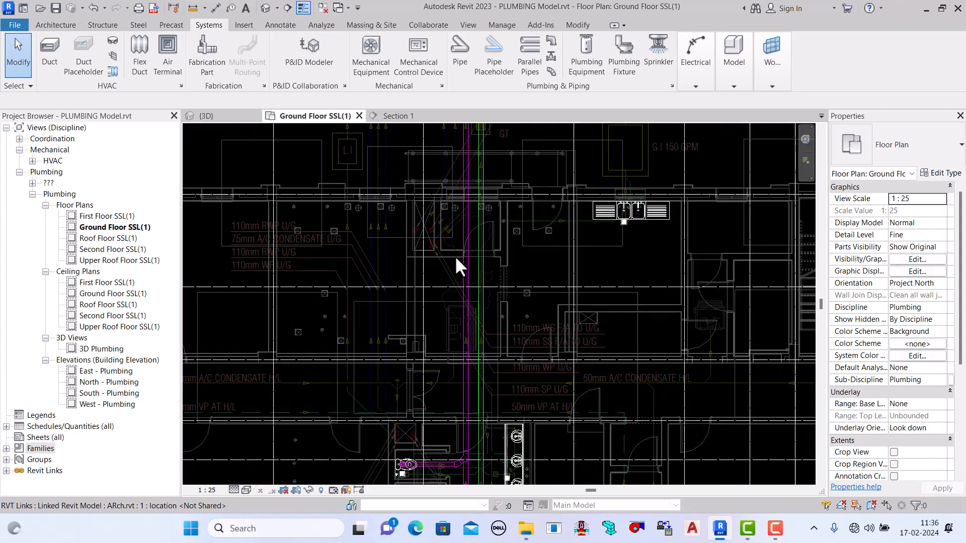
{"action": "left_click", "coordinate": [286, 8]}
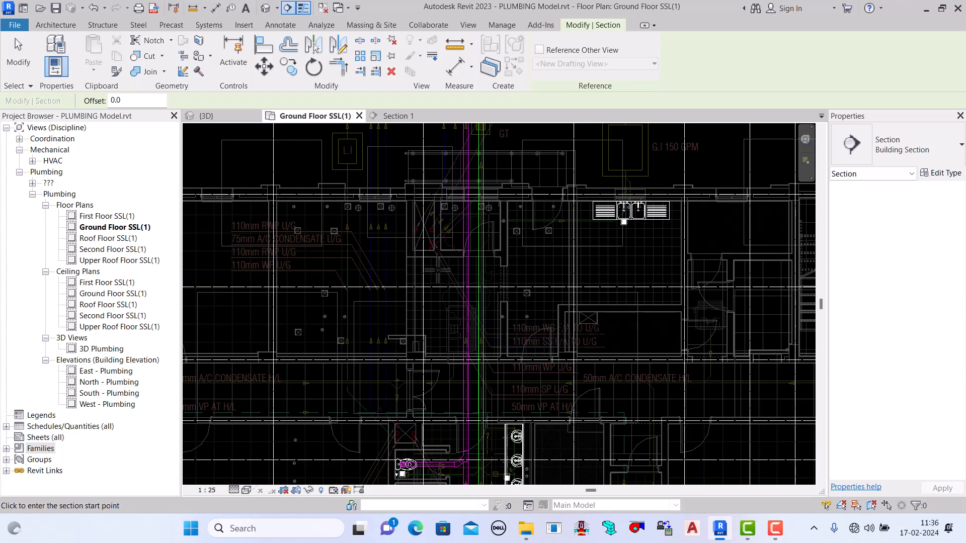
{"action": "left_click", "coordinate": [433, 269]}
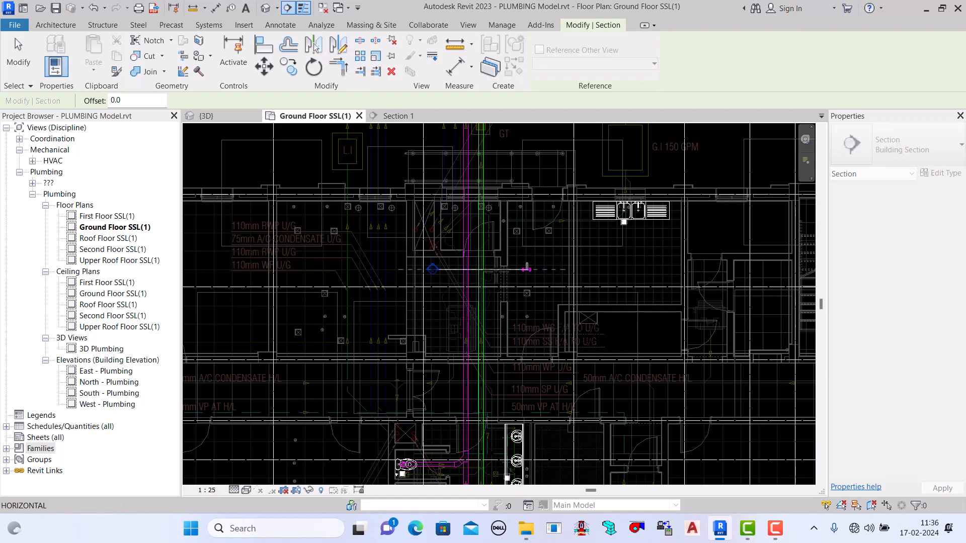
{"action": "left_click", "coordinate": [526, 269]}
{"action": "left_click_drag", "start_coordinate": [479, 191], "coordinate": [485, 255]}
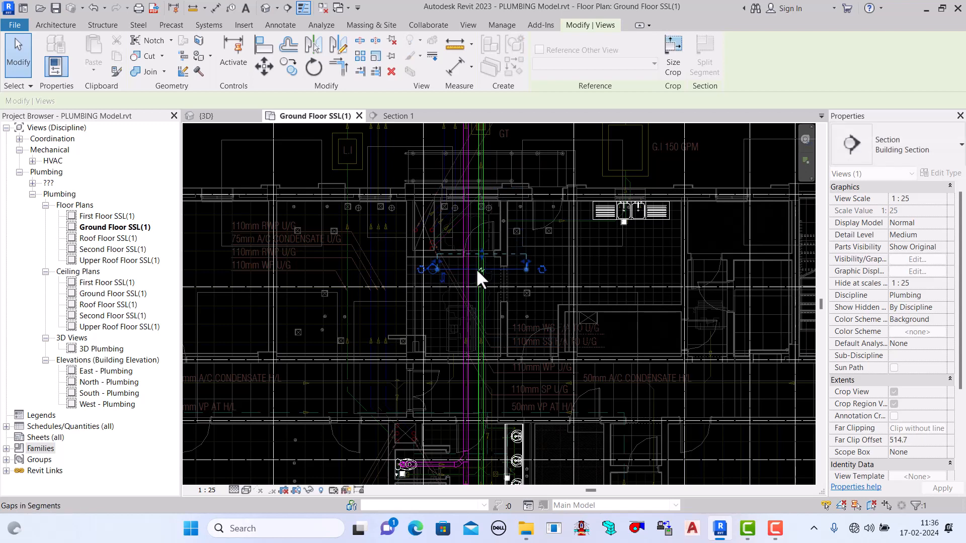
Step: Open the new section's view from the plan and set its detail level to Fine
{"action": "right_click", "coordinate": [456, 270]}
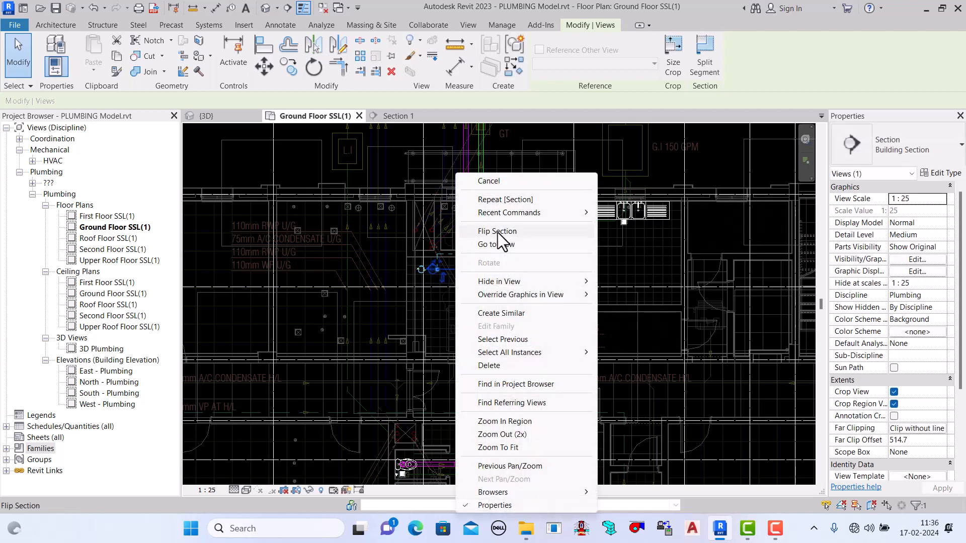
{"action": "left_click", "coordinate": [497, 244]}
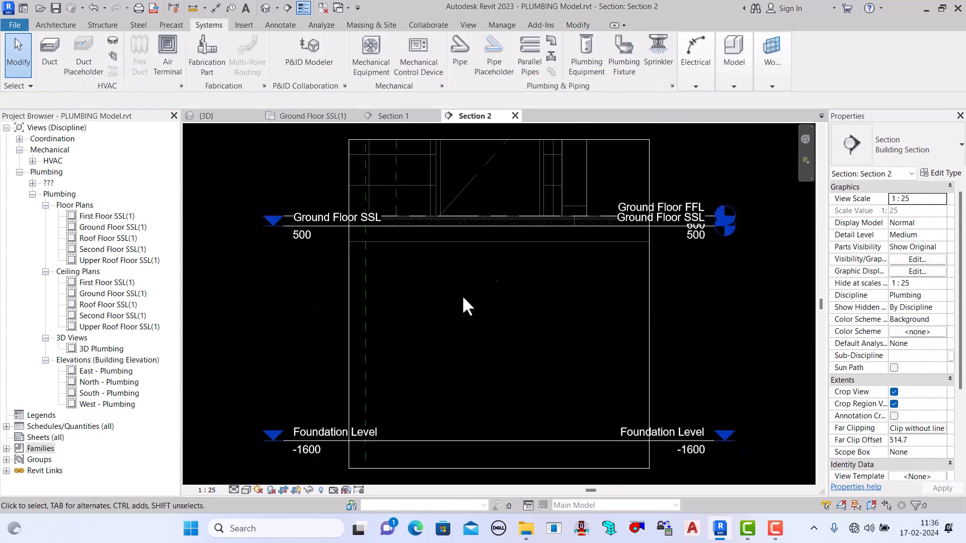
{"action": "left_click", "coordinate": [235, 489]}
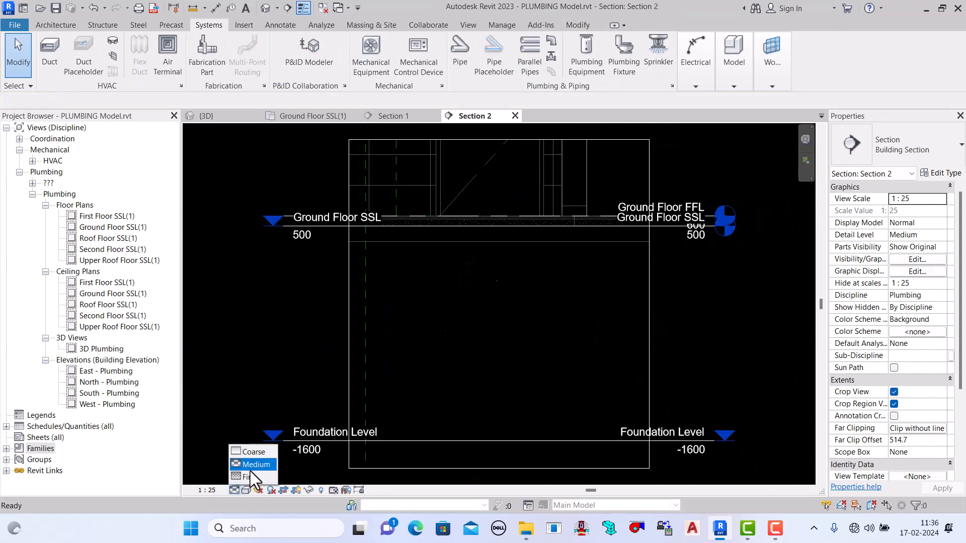
{"action": "left_click", "coordinate": [240, 483]}
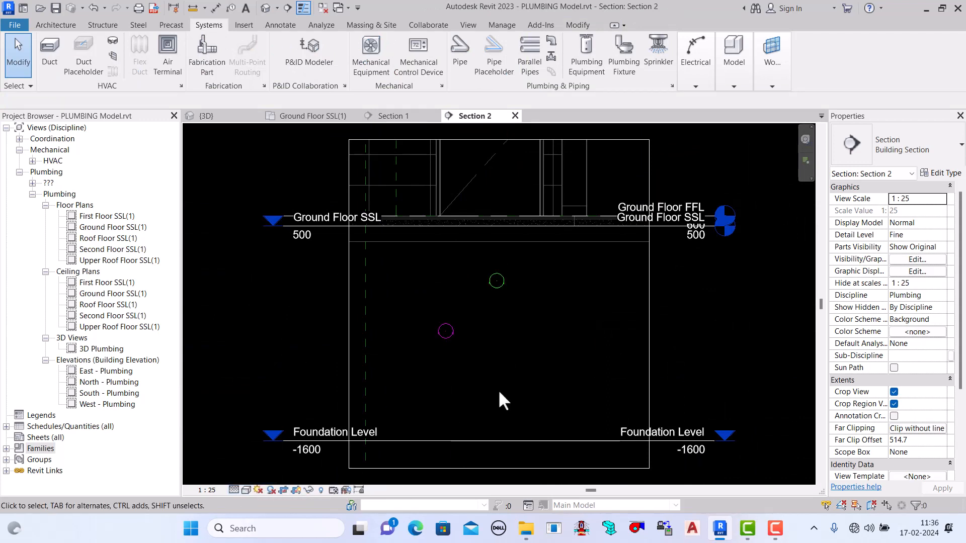
{"action": "scroll", "coordinate": [486, 302], "scroll_direction": "down", "scroll_amount": 4}
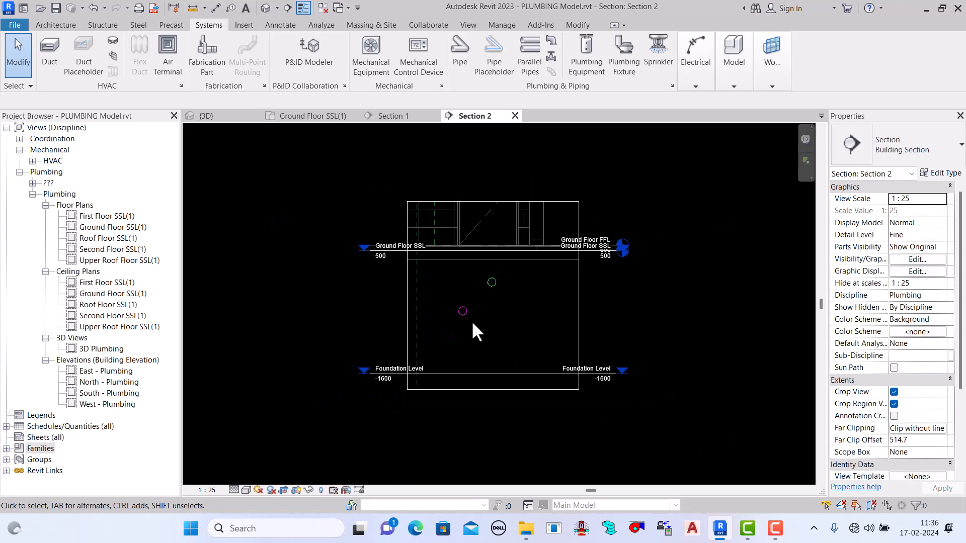
{"action": "scroll", "coordinate": [468, 318], "scroll_direction": "up", "scroll_amount": 2}
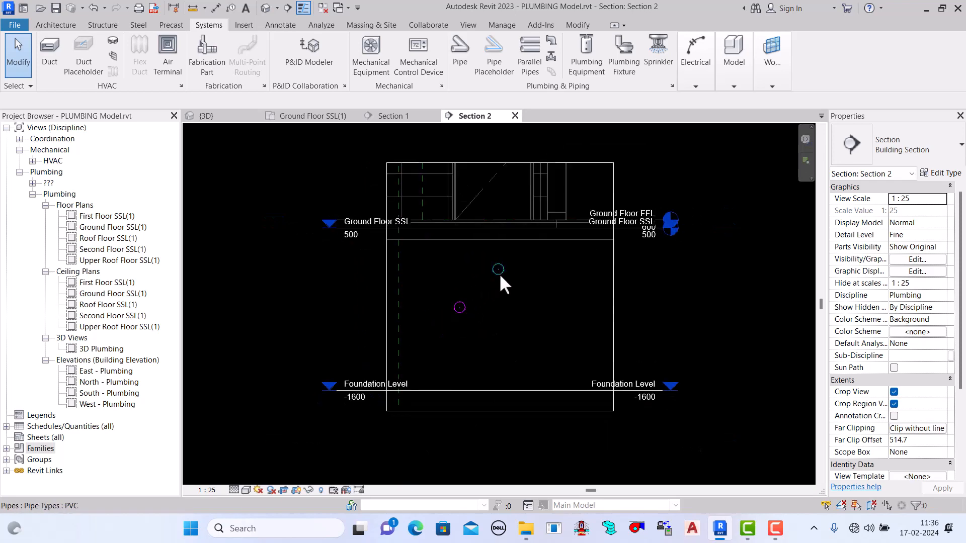
Step: Widen the section's crop region outward on both sides of the two pipes
{"action": "left_click", "coordinate": [614, 285]}
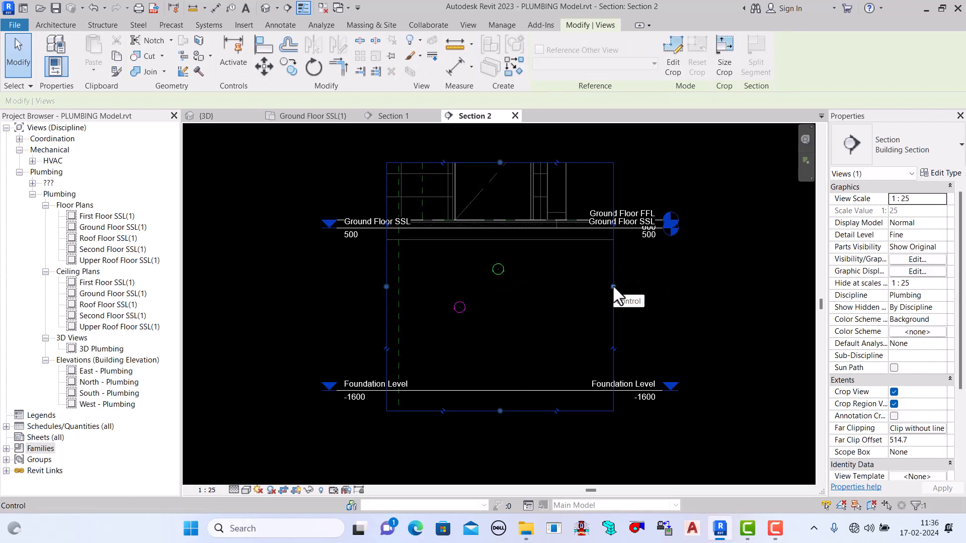
{"action": "left_click_drag", "start_coordinate": [613, 285], "coordinate": [718, 305]}
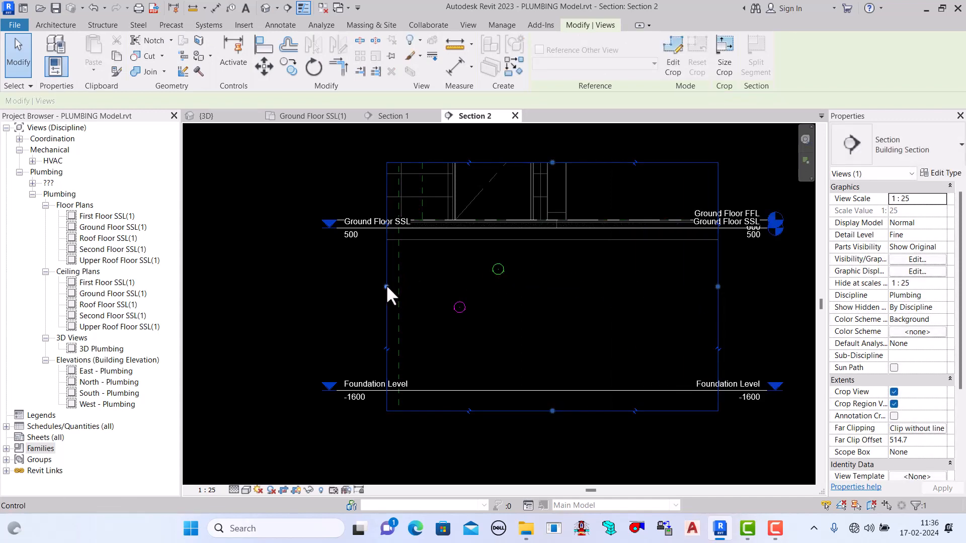
{"action": "left_click_drag", "start_coordinate": [386, 284], "coordinate": [277, 285]}
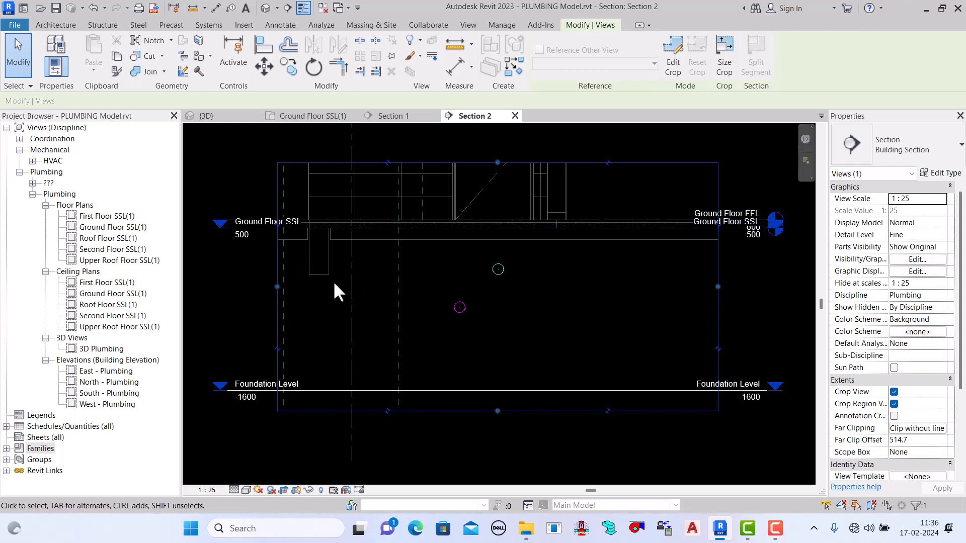
Step: Lower the green waste pipe to centre elevations of about -1004 mm at its upper end and -1147 mm at its lower end
{"action": "left_click", "coordinate": [497, 275]}
{"action": "key", "text": "Down"}
{"action": "key", "text": "Down"}
{"action": "key", "text": "Down"}
{"action": "key", "text": "Down"}
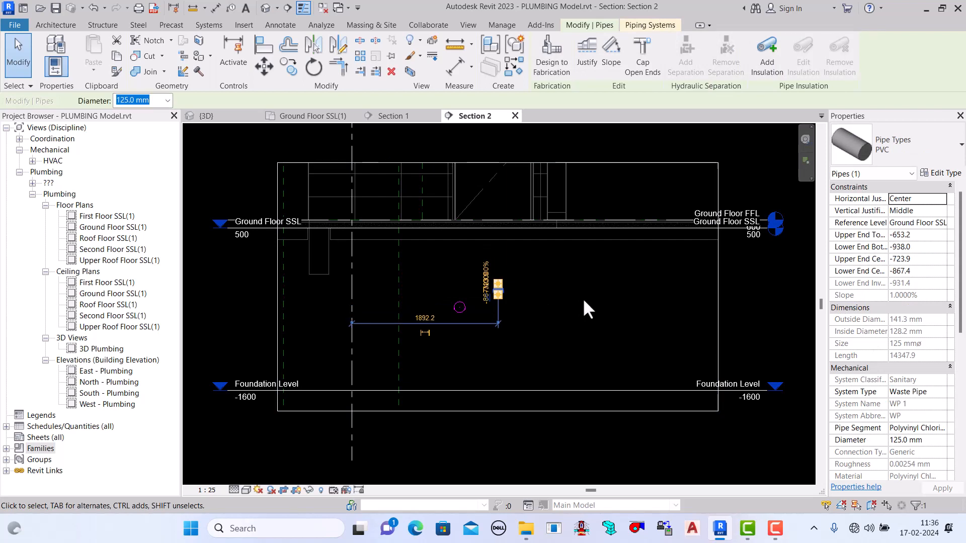
{"action": "key", "text": "Down"}
{"action": "key", "text": "Down"}
{"action": "key", "text": "Down"}
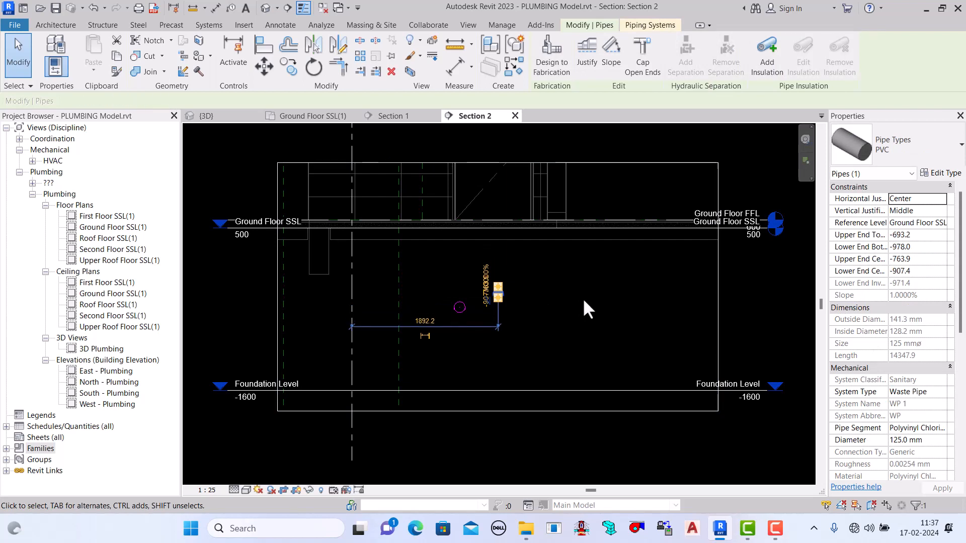
{"action": "key", "text": "Down"}
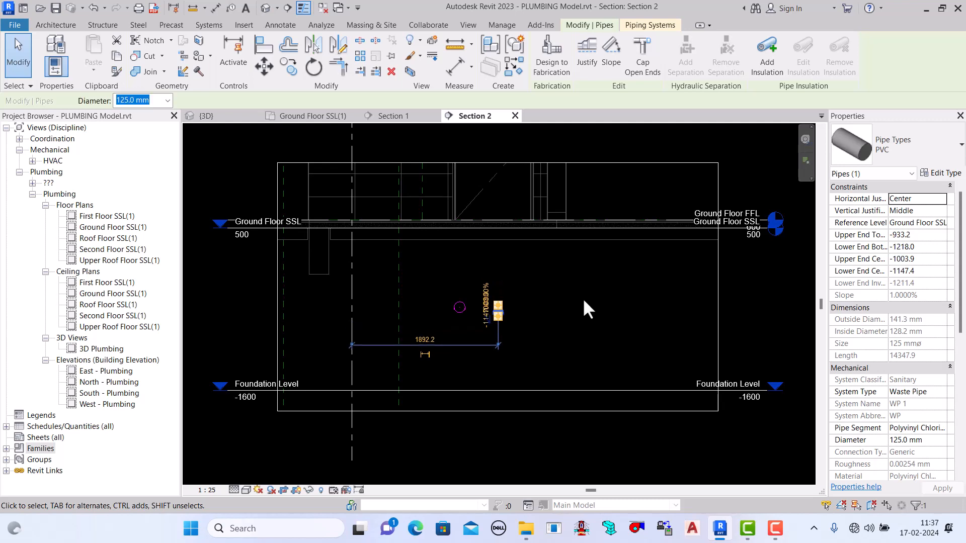
{"action": "left_click", "coordinate": [18, 61]}
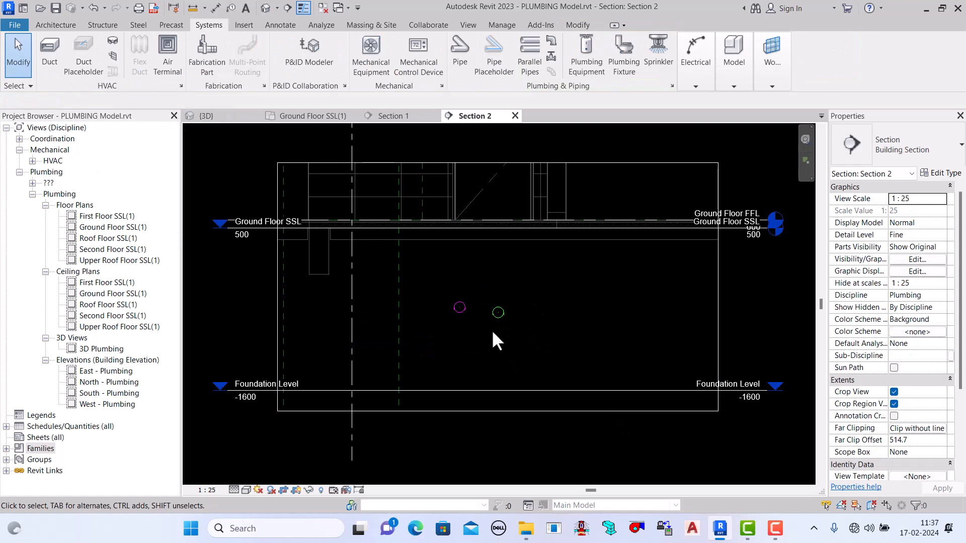
Step: Extend the section's crop region downward, well below the Foundation Level
{"action": "scroll", "coordinate": [491, 330], "scroll_direction": "up", "scroll_amount": 1}
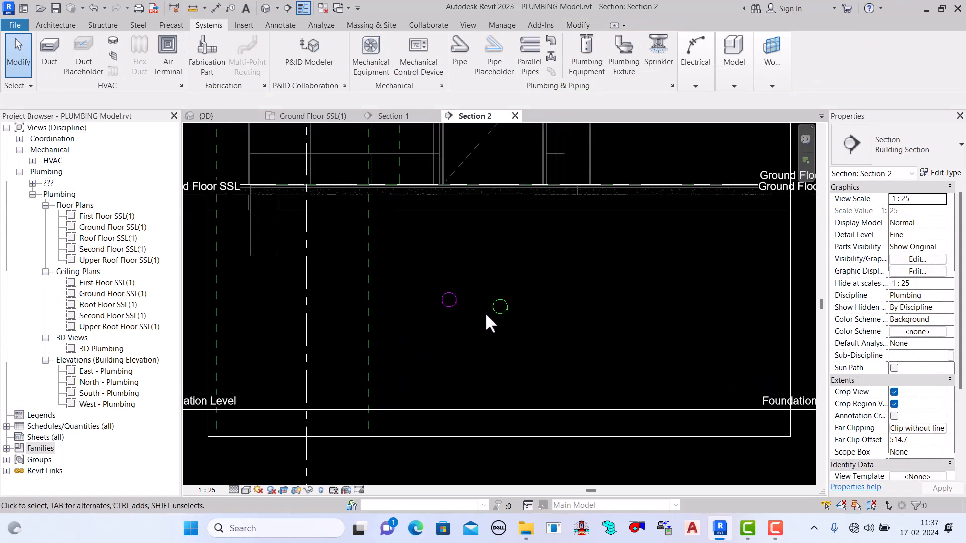
{"action": "scroll", "coordinate": [484, 312], "scroll_direction": "down", "scroll_amount": 2}
{"action": "left_click", "coordinate": [473, 384]}
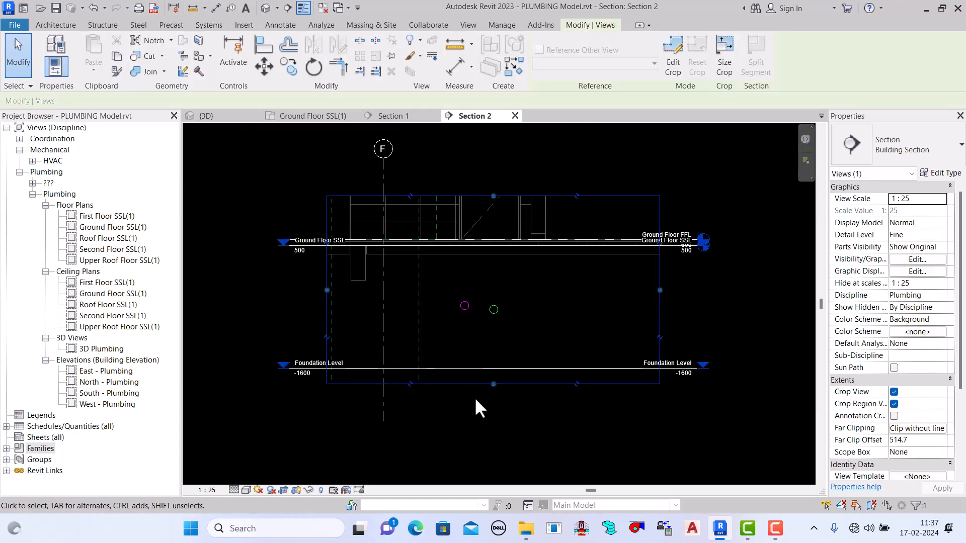
{"action": "left_click_drag", "start_coordinate": [493, 384], "coordinate": [490, 430]}
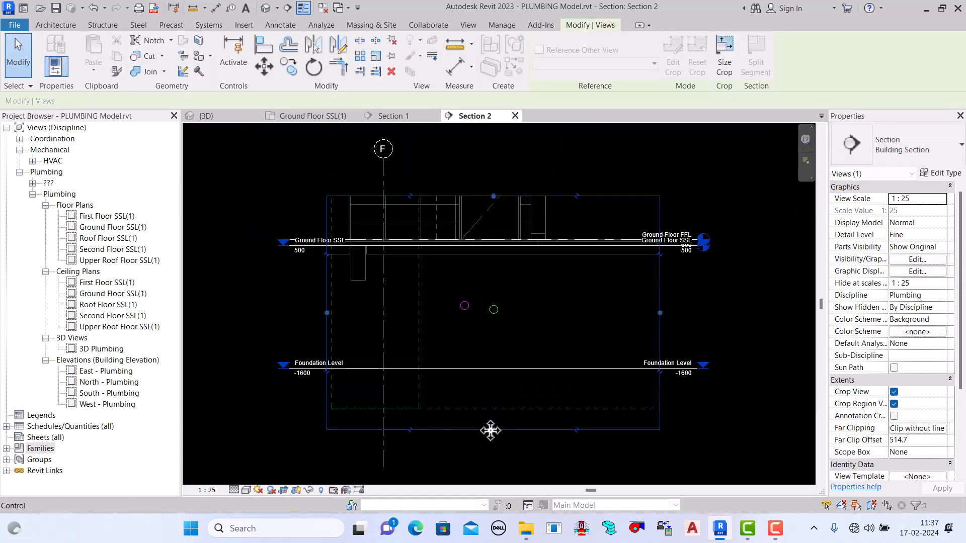
{"action": "left_click", "coordinate": [729, 397]}
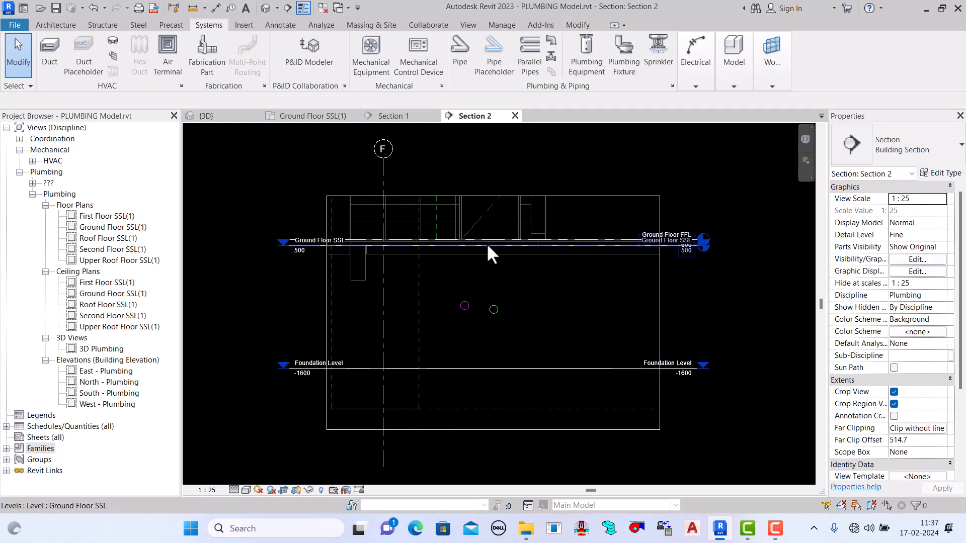
Step: Examine the Ground Floor FFL and SSL levels and the depth of the two pipes below the slab
{"action": "scroll", "coordinate": [672, 245], "scroll_direction": "up", "scroll_amount": 2}
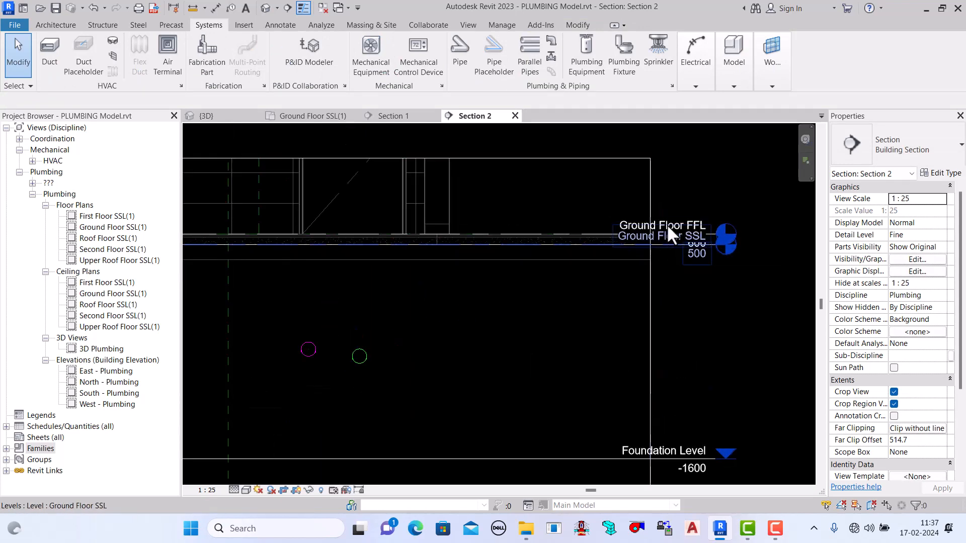
{"action": "scroll", "coordinate": [661, 224], "scroll_direction": "down", "scroll_amount": 3}
{"action": "scroll", "coordinate": [659, 226], "scroll_direction": "up", "scroll_amount": 4}
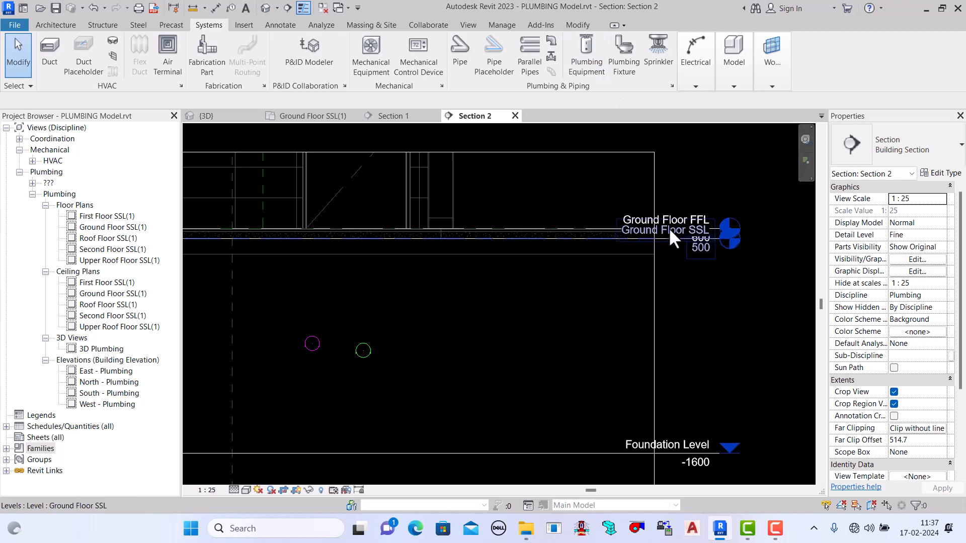
{"action": "scroll", "coordinate": [684, 237], "scroll_direction": "down", "scroll_amount": 3}
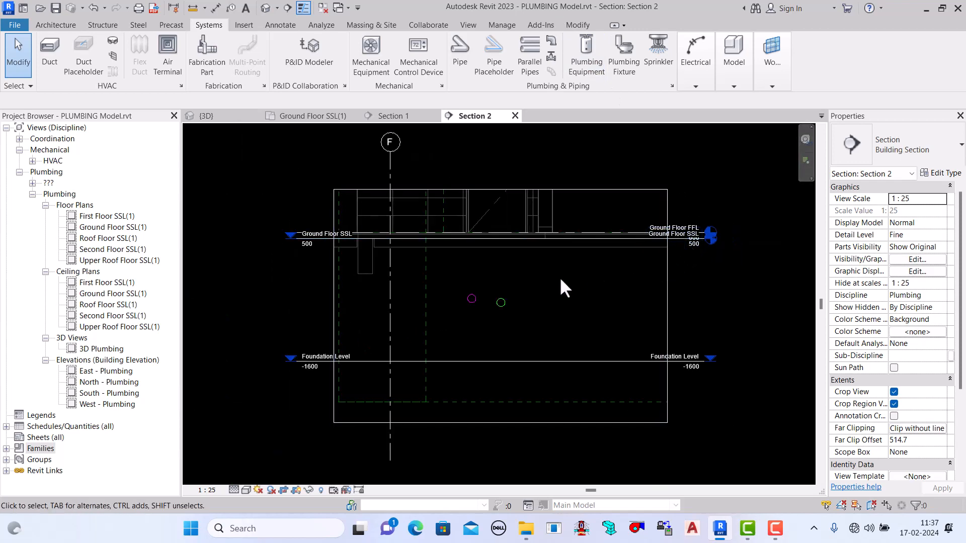
{"action": "scroll", "coordinate": [664, 331], "scroll_direction": "up", "scroll_amount": 1}
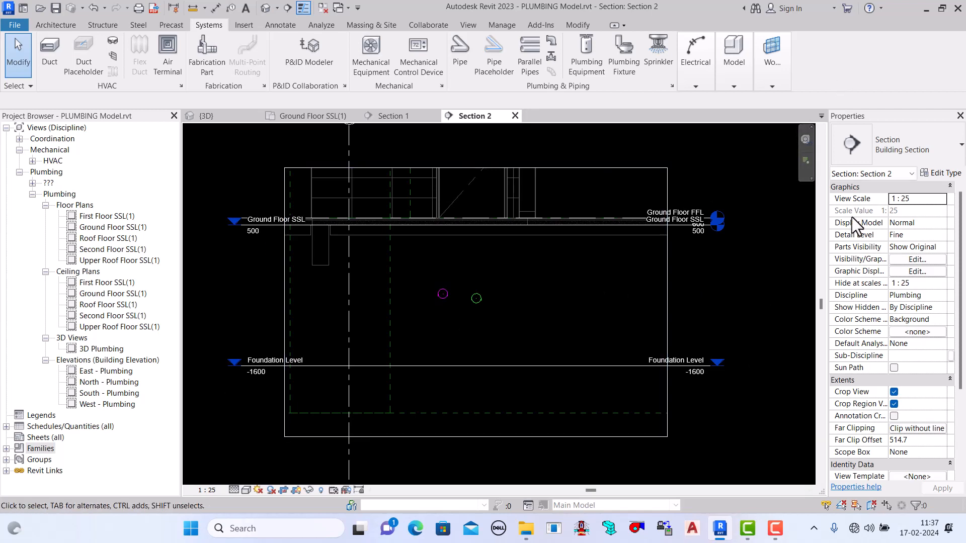
{"action": "scroll", "coordinate": [540, 278], "scroll_direction": "down", "scroll_amount": 3}
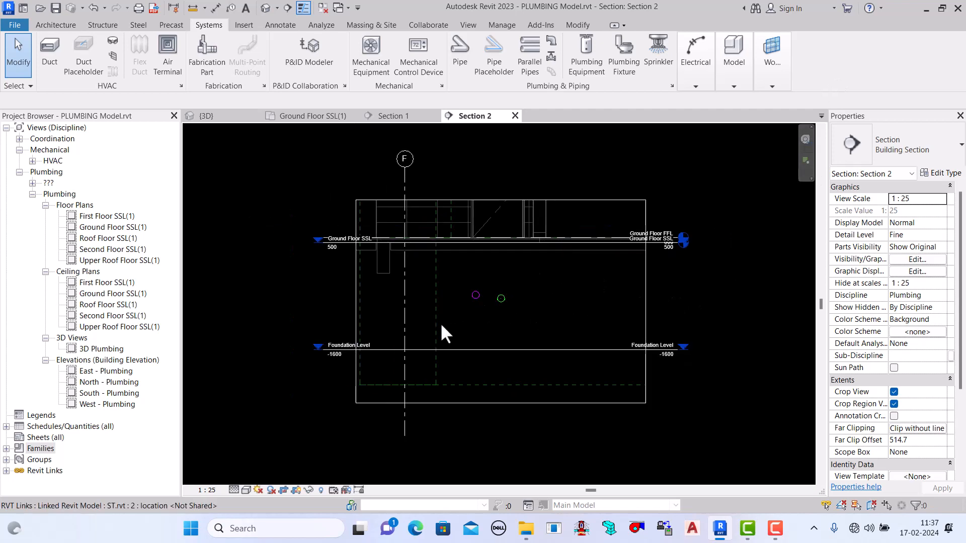
{"action": "scroll", "coordinate": [471, 378], "scroll_direction": "up", "scroll_amount": 2}
{"action": "scroll", "coordinate": [492, 302], "scroll_direction": "up", "scroll_amount": 2}
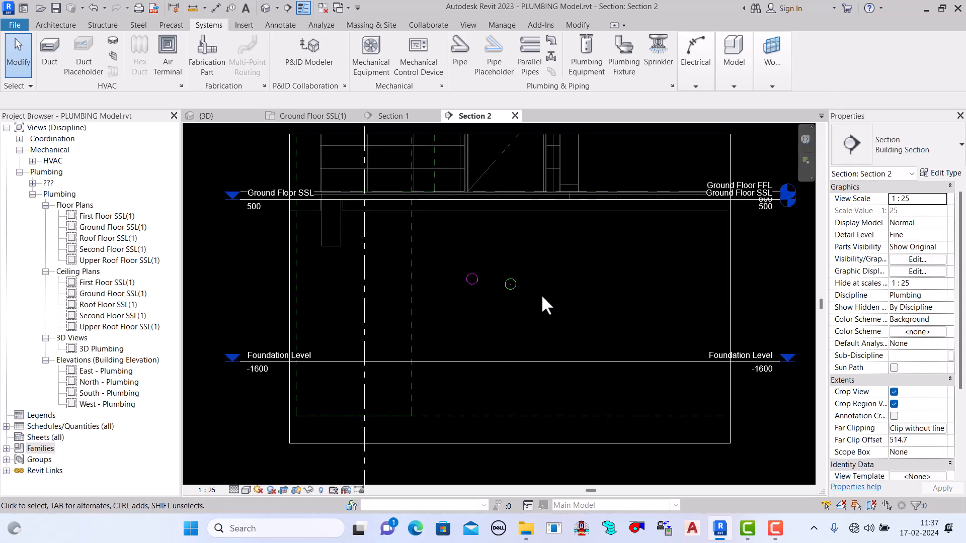
Step: Measure the vertical distance from the slab's underside to the top of the waste pipe with an aligned dimension, without placing it
{"action": "key", "text": "d"}
{"action": "left_click", "coordinate": [510, 284]}
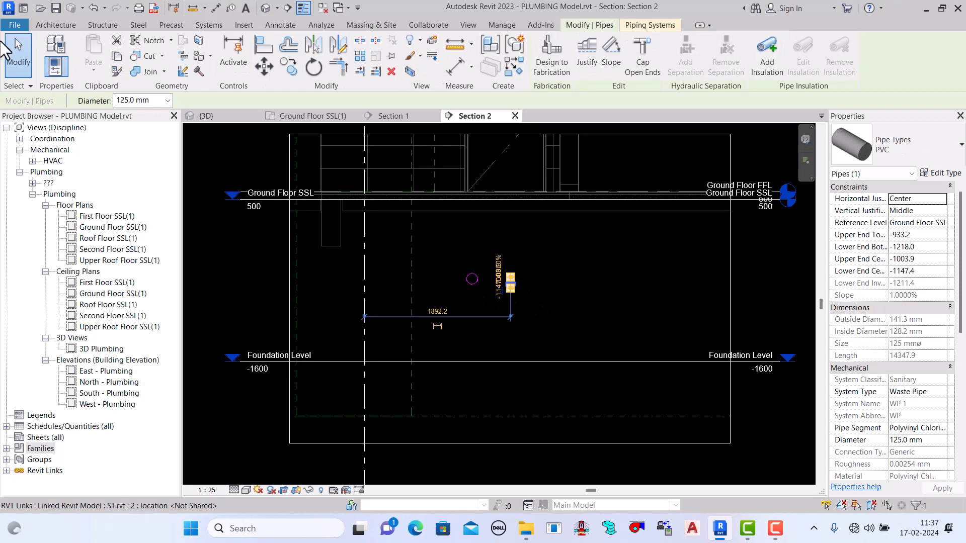
{"action": "left_click", "coordinate": [15, 53]}
{"action": "left_click", "coordinate": [215, 8]}
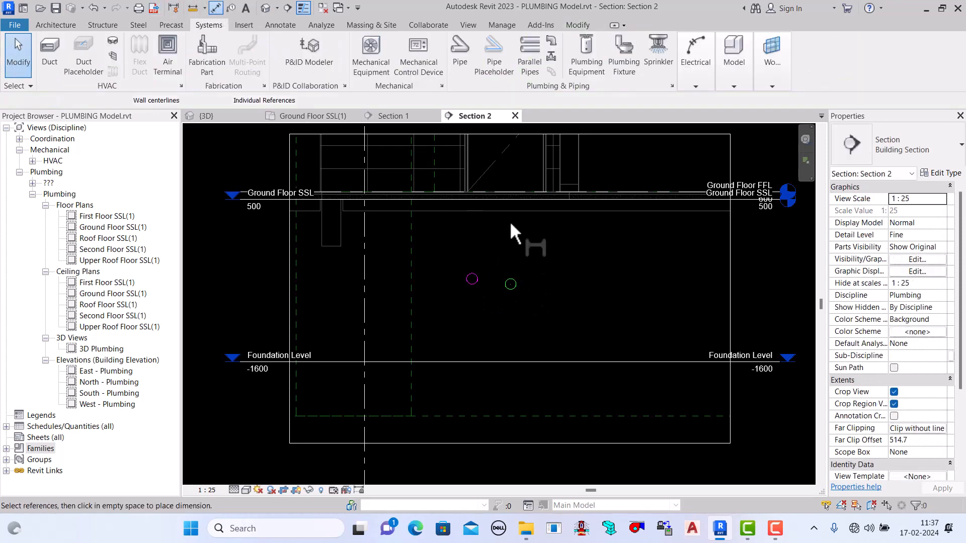
{"action": "left_click", "coordinate": [509, 211]}
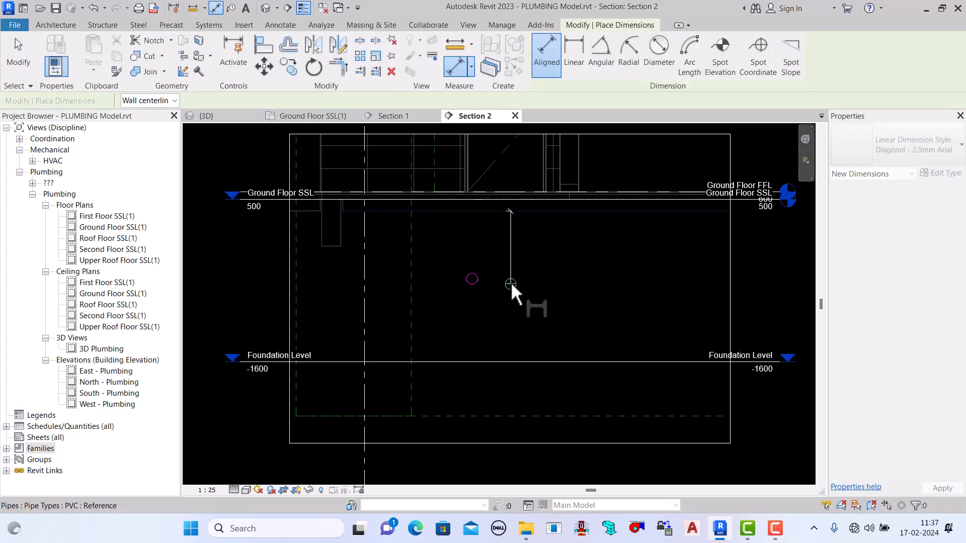
{"action": "scroll", "coordinate": [511, 285], "scroll_direction": "up", "scroll_amount": 2}
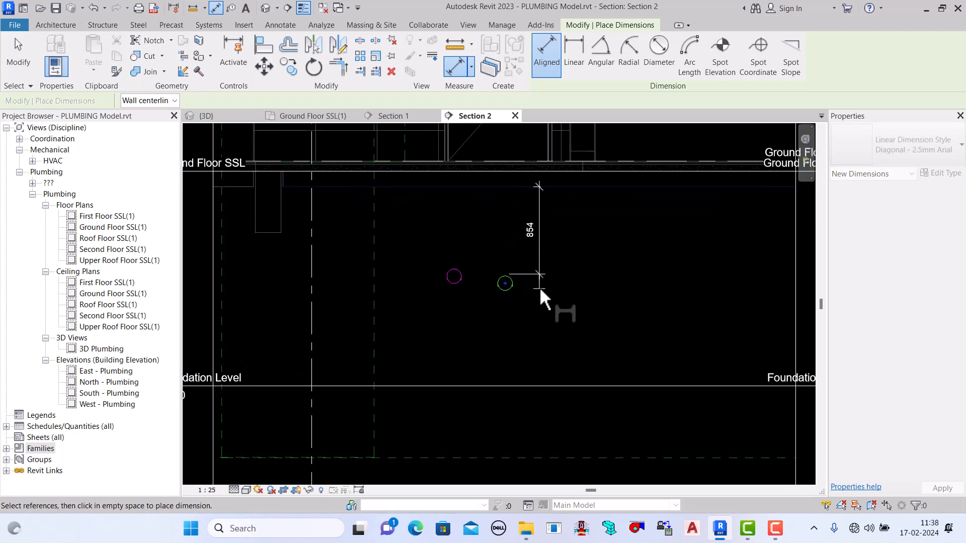
{"action": "left_click", "coordinate": [17, 46]}
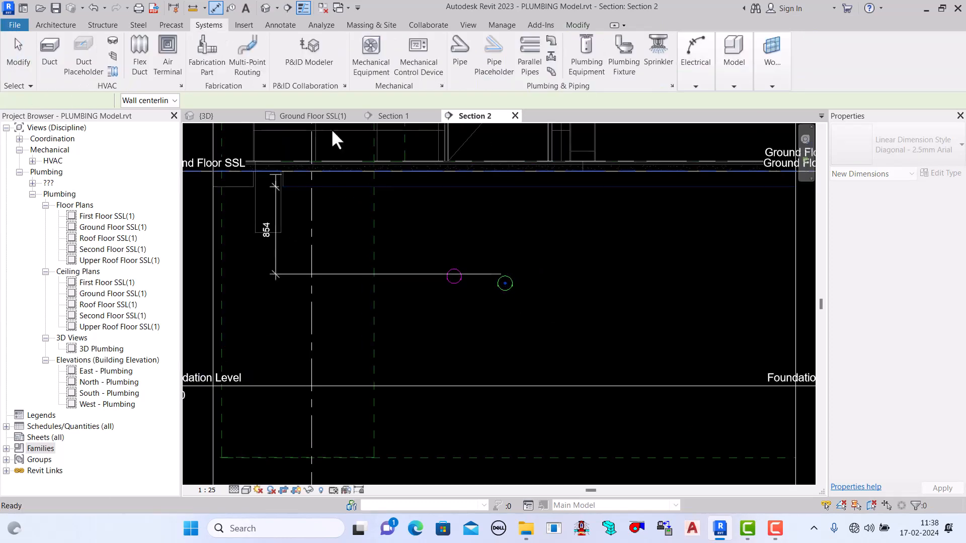
Step: Draw a building section line in the Ground Floor SSL(1) plan, running lengthwise just beside the green waste pipe
{"action": "left_click", "coordinate": [331, 117]}
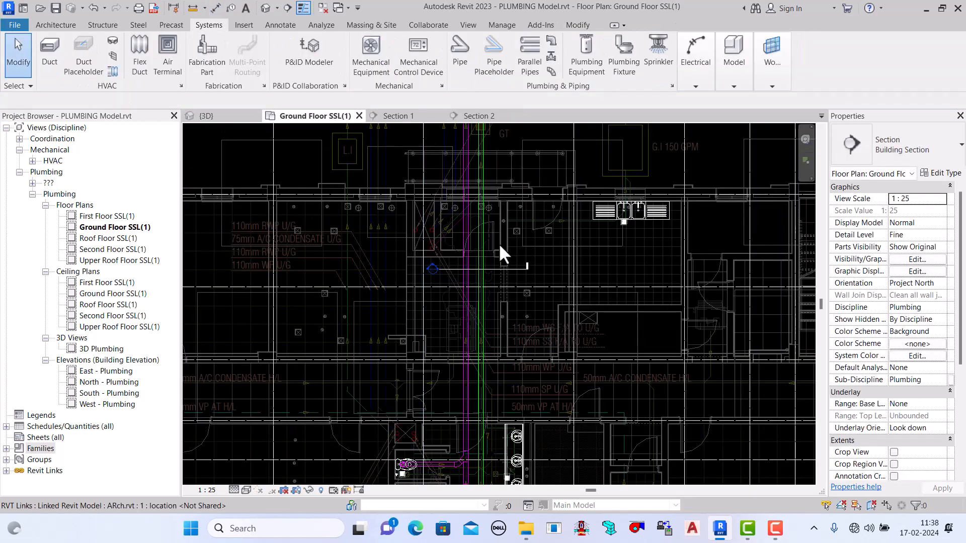
{"action": "scroll", "coordinate": [496, 251], "scroll_direction": "down", "scroll_amount": 8}
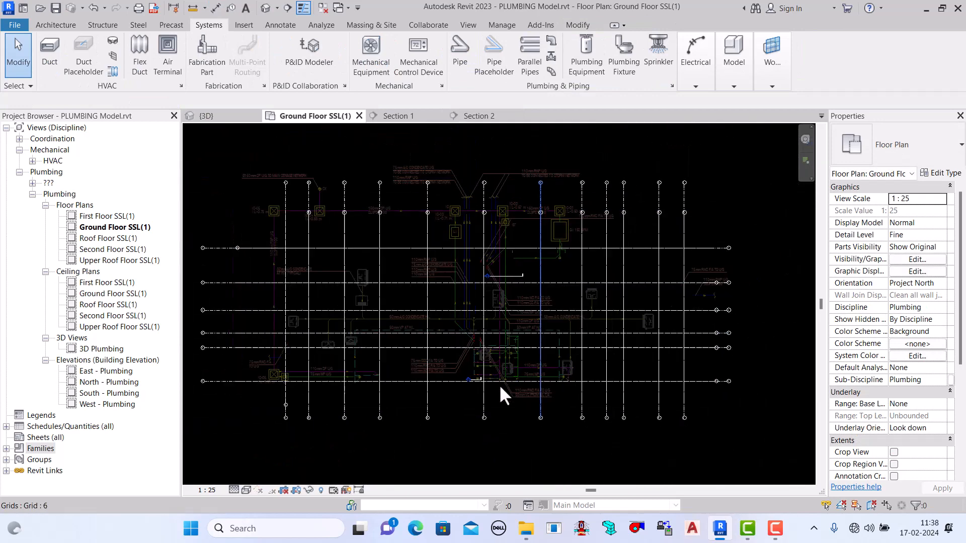
{"action": "scroll", "coordinate": [514, 367], "scroll_direction": "up", "scroll_amount": 6}
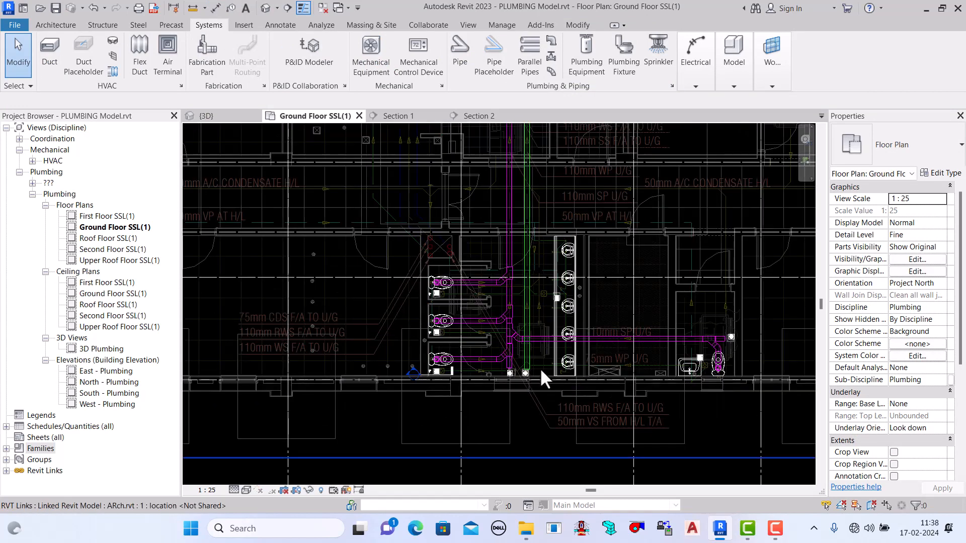
{"action": "scroll", "coordinate": [492, 395], "scroll_direction": "down", "scroll_amount": 5}
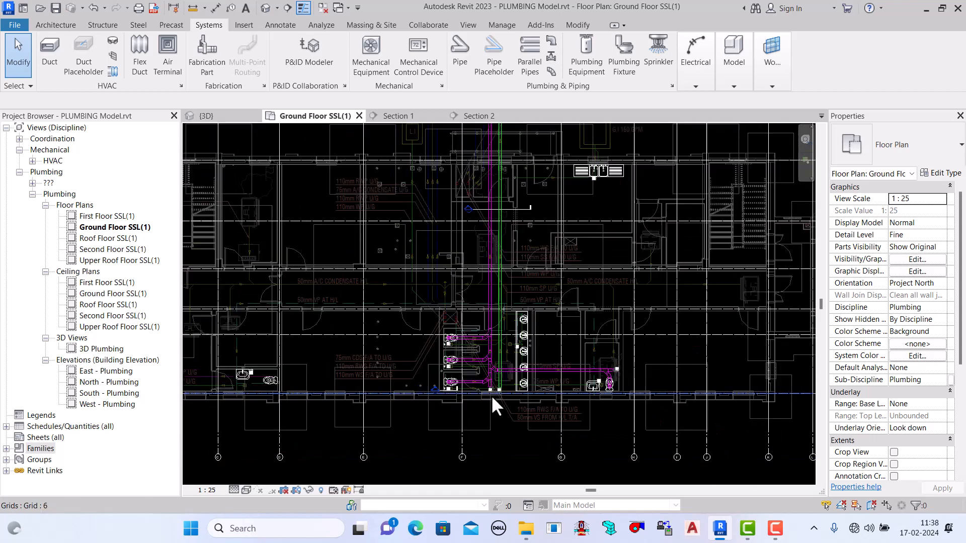
{"action": "scroll", "coordinate": [511, 370], "scroll_direction": "down", "scroll_amount": 2}
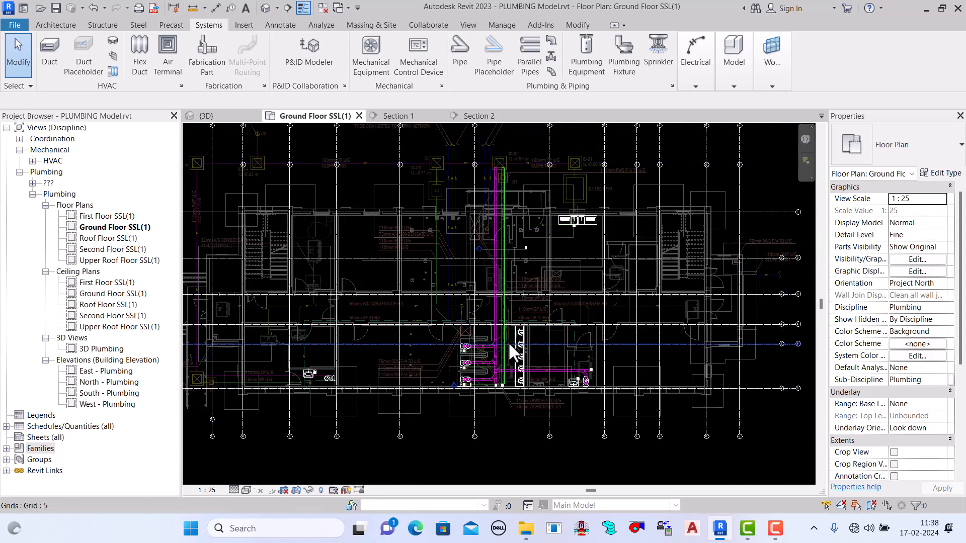
{"action": "left_click", "coordinate": [287, 8]}
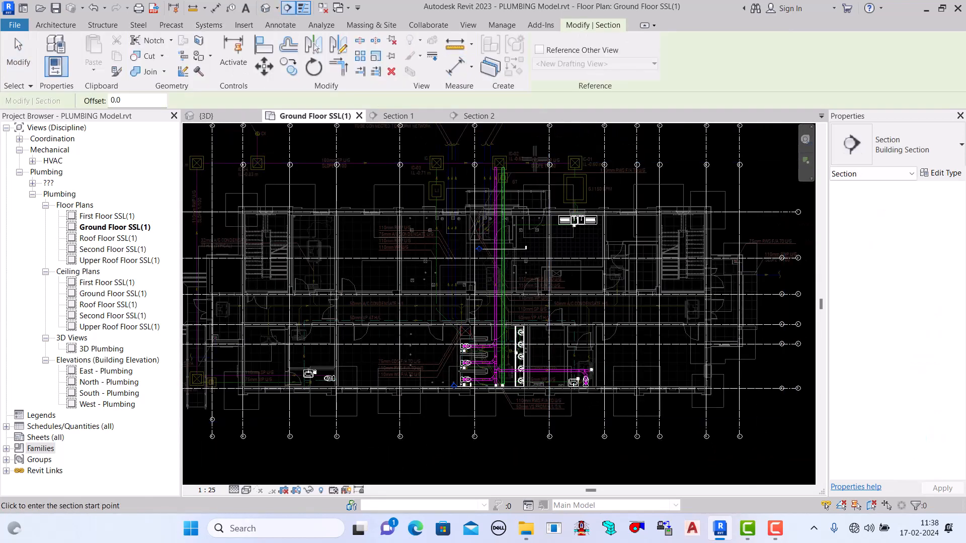
{"action": "left_click", "coordinate": [516, 165]}
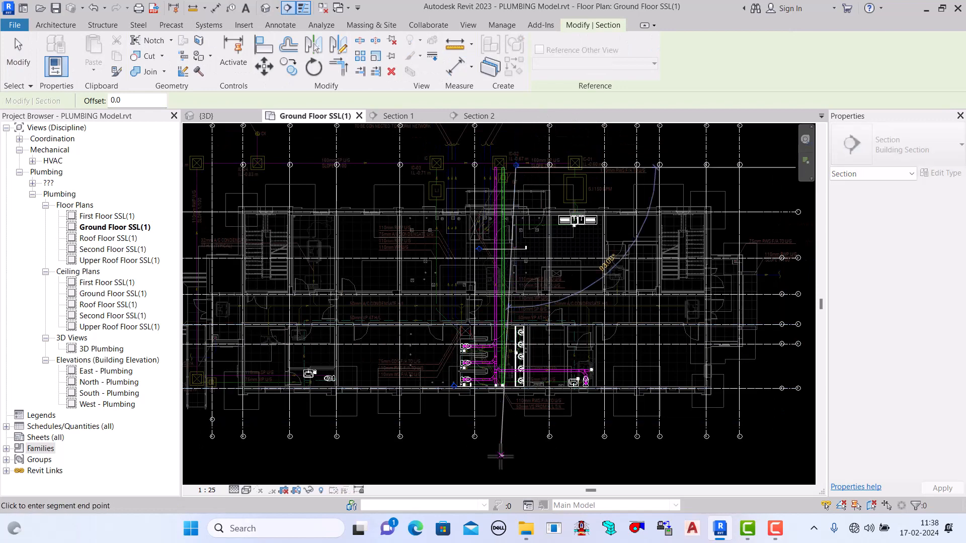
{"action": "left_click", "coordinate": [516, 427]}
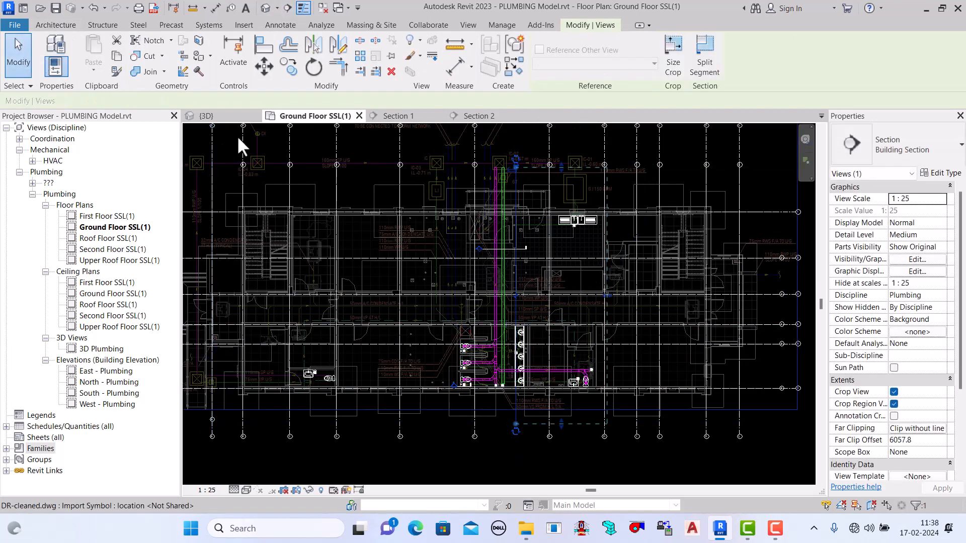
Step: Turn the new section to face the two parallel pipes and pull its far clip in to an offset of about 1268 mm
{"action": "scroll", "coordinate": [509, 165], "scroll_direction": "up", "scroll_amount": 2}
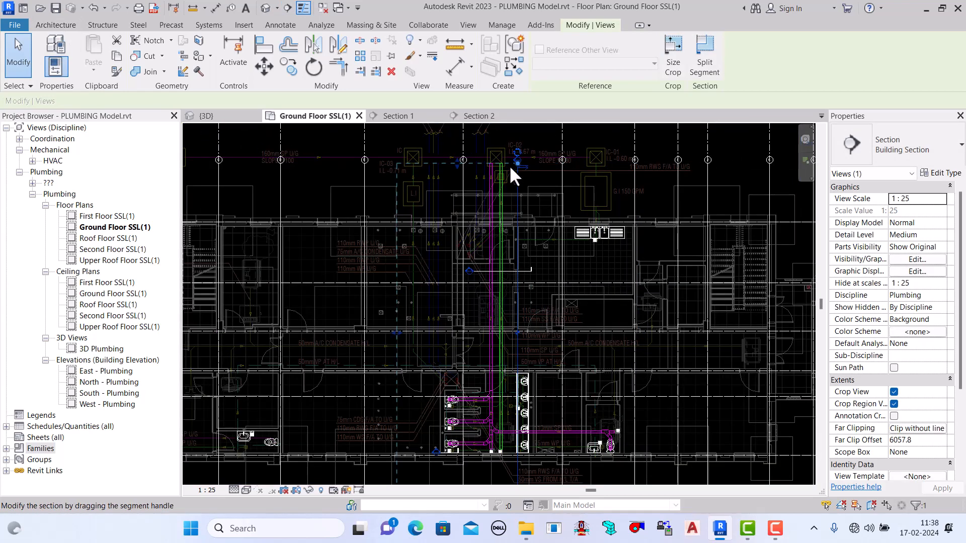
{"action": "left_click_drag", "start_coordinate": [400, 331], "coordinate": [497, 346]}
{"action": "left_click", "coordinate": [19, 63]}
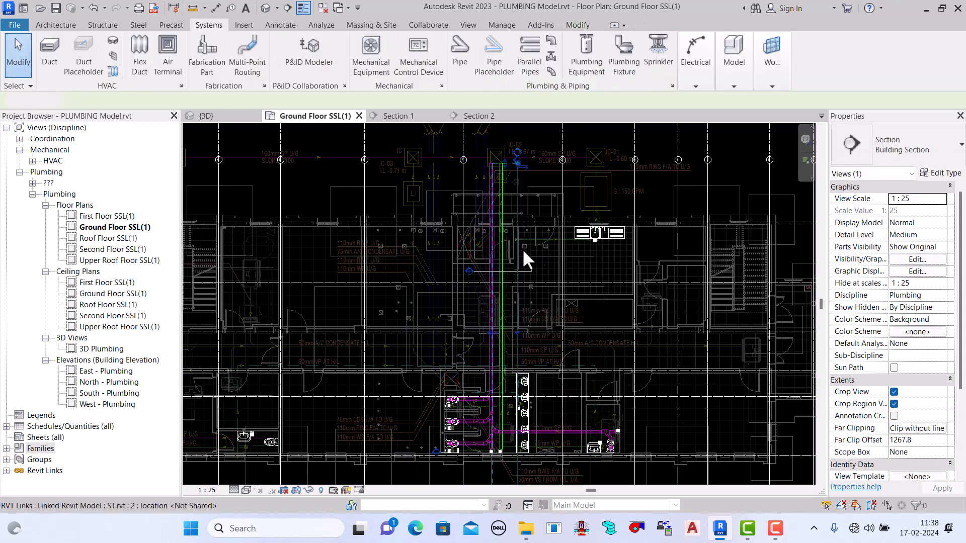
Step: Open the view of the new lengthwise section and examine the waste pipe's slope below the ground floor slab
{"action": "left_click", "coordinate": [516, 307]}
{"action": "right_click", "coordinate": [516, 307]}
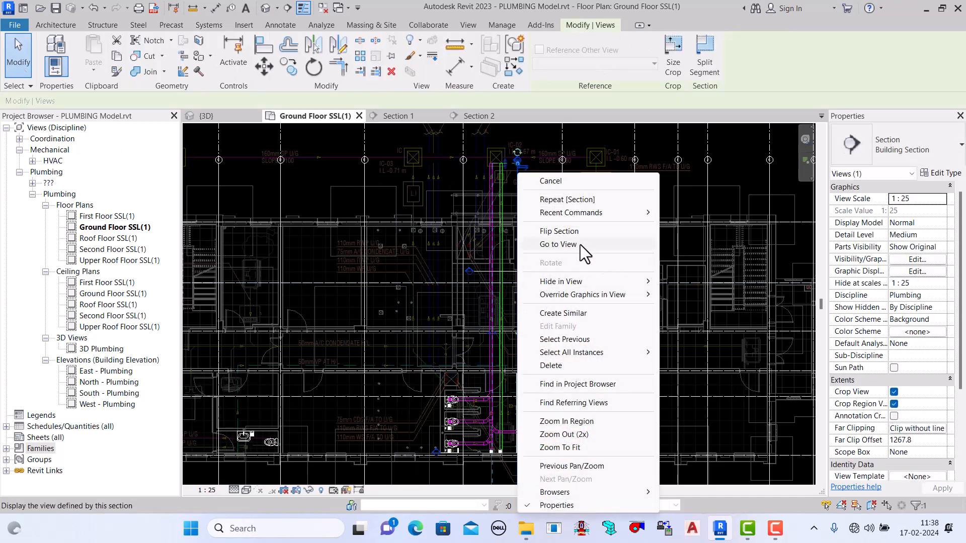
{"action": "left_click", "coordinate": [557, 245]}
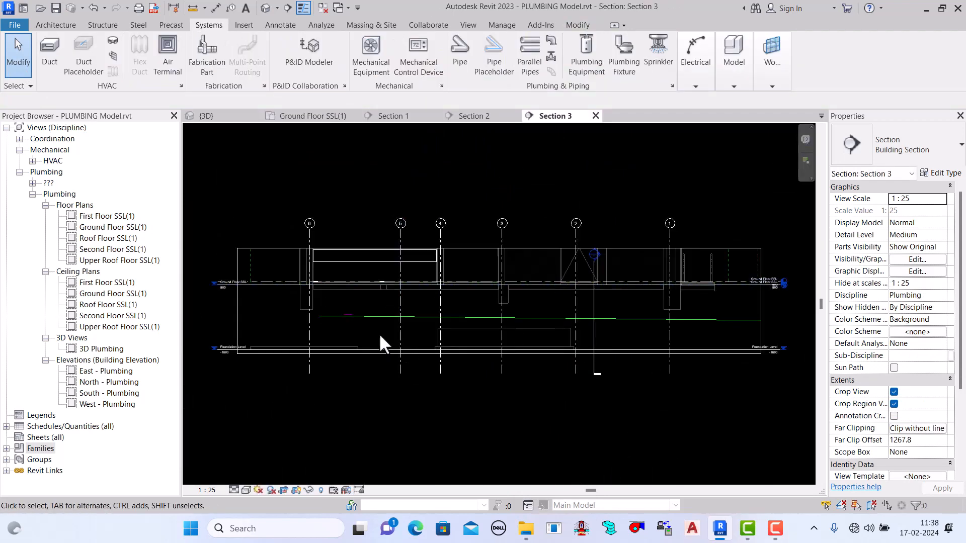
{"action": "scroll", "coordinate": [336, 322], "scroll_direction": "up", "scroll_amount": 2}
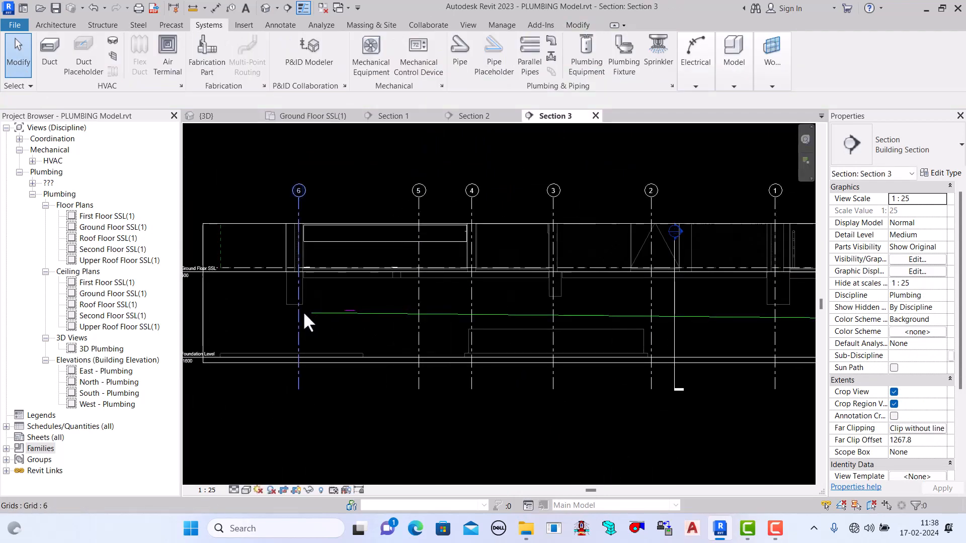
{"action": "scroll", "coordinate": [304, 314], "scroll_direction": "down", "scroll_amount": 1}
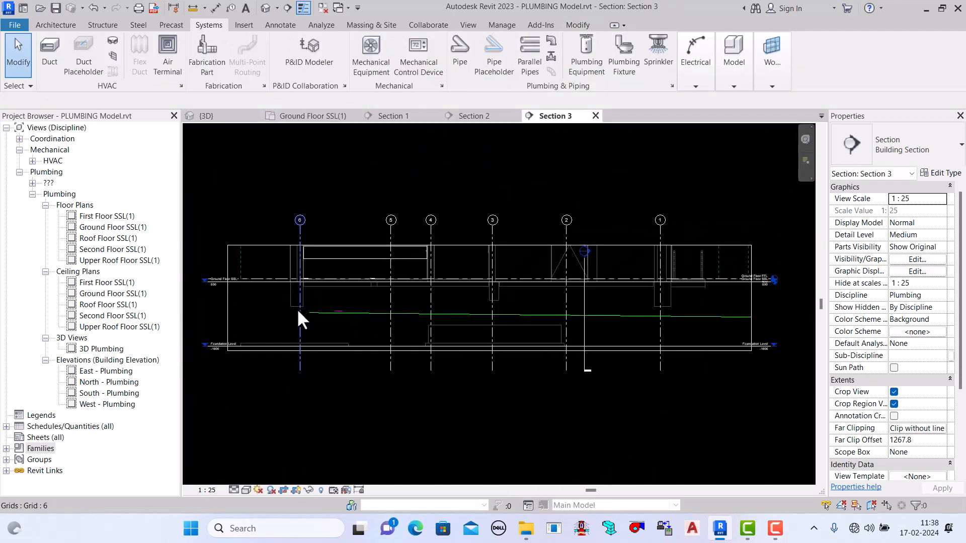
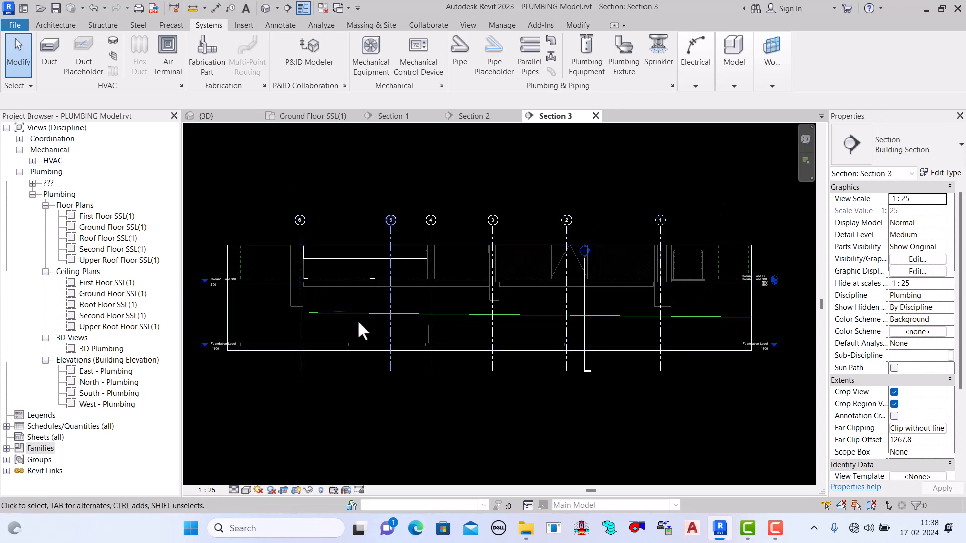
Step: Set the lengthwise section view to the Fine detail level and the Shaded visual style
{"action": "left_click", "coordinate": [246, 490]}
{"action": "left_click", "coordinate": [251, 476]}
{"action": "left_click", "coordinate": [247, 490]}
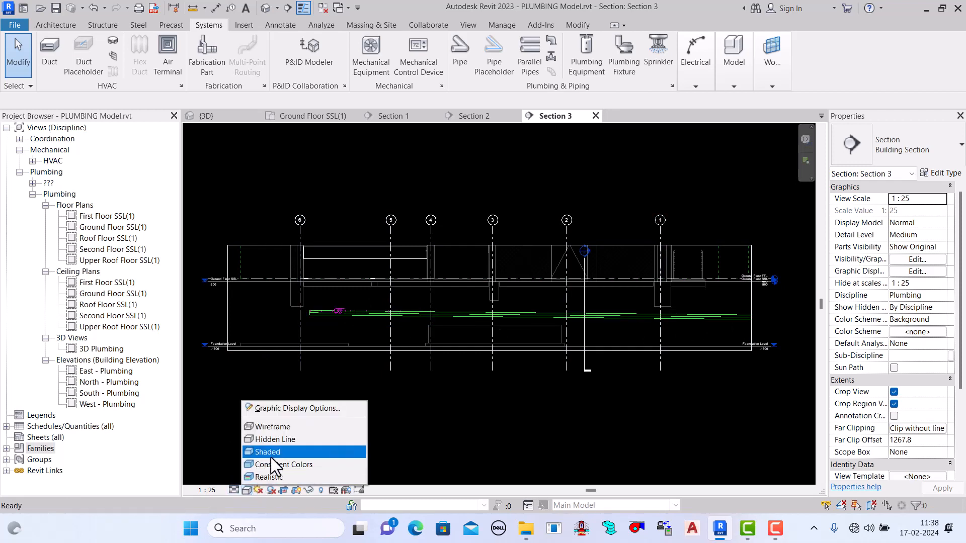
{"action": "left_click", "coordinate": [271, 454]}
{"action": "scroll", "coordinate": [350, 308], "scroll_direction": "up", "scroll_amount": 2}
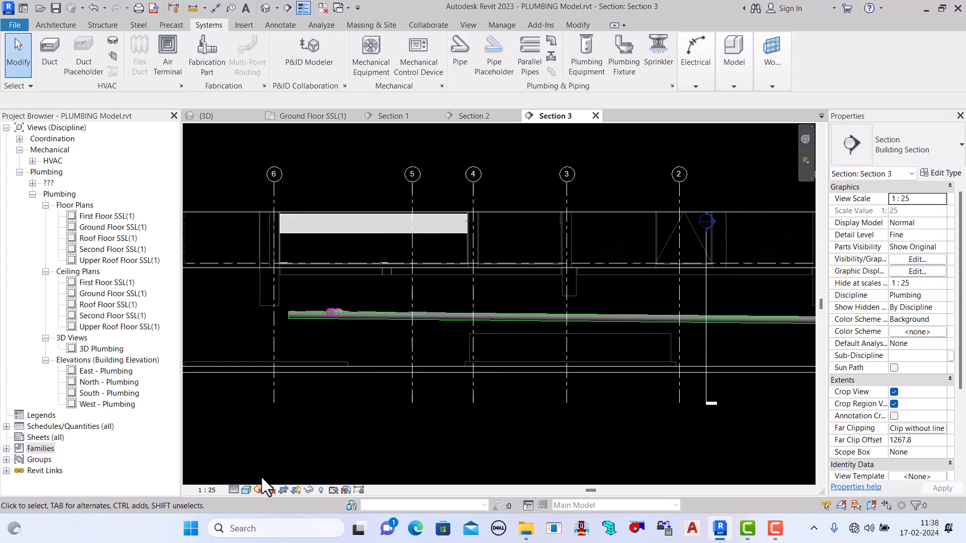
Step: Inspect the pipes in the Wireframe visual style, and set the section view to Hidden Line
{"action": "left_click", "coordinate": [246, 490]}
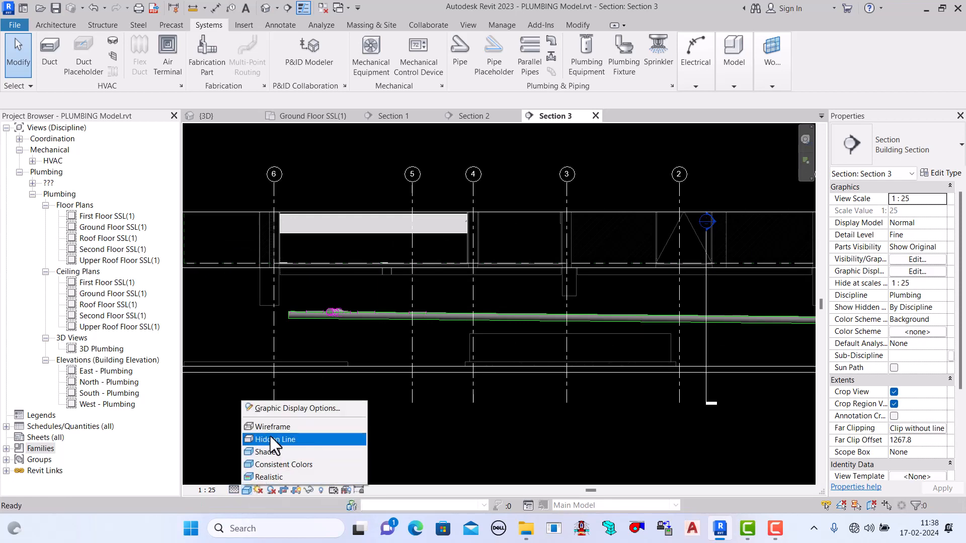
{"action": "left_click", "coordinate": [275, 432]}
{"action": "scroll", "coordinate": [330, 321], "scroll_direction": "up", "scroll_amount": 1}
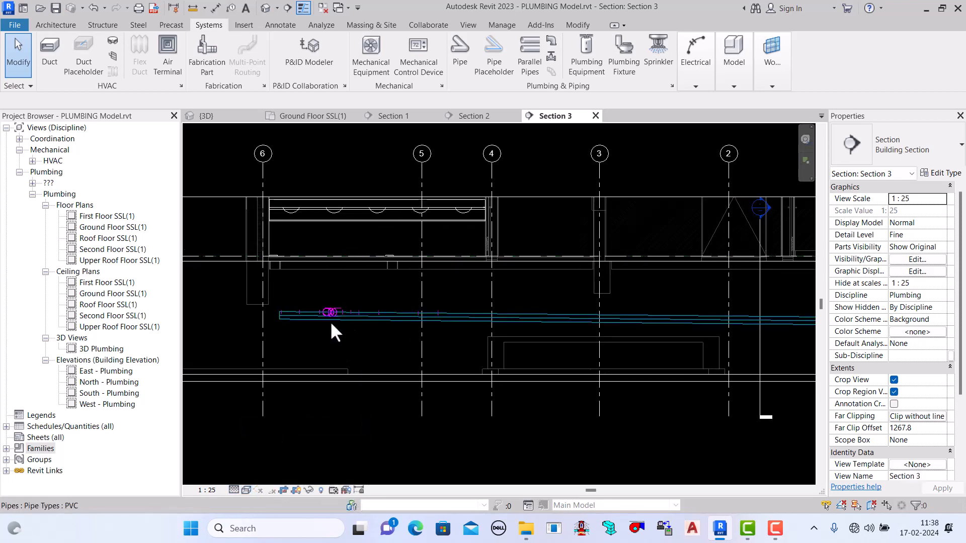
{"action": "scroll", "coordinate": [330, 321], "scroll_direction": "down", "scroll_amount": 3}
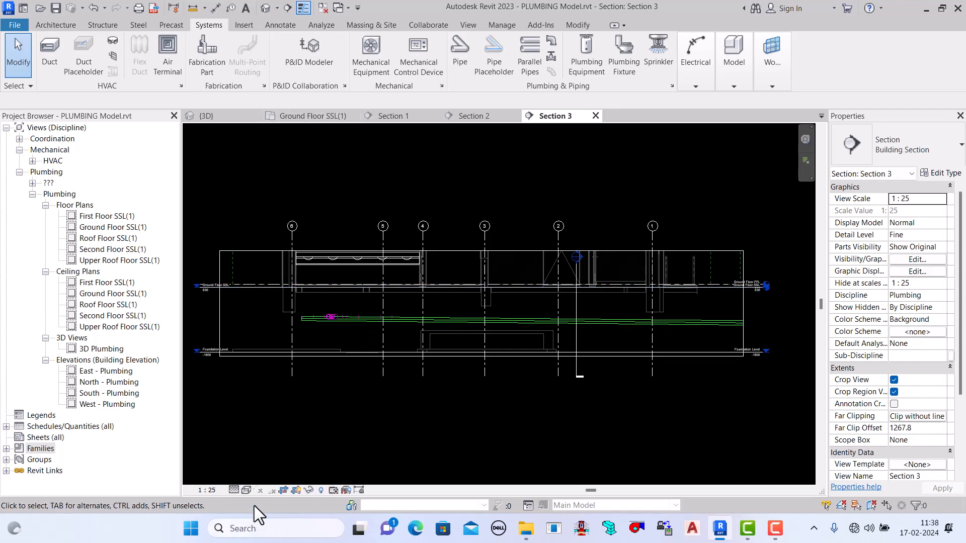
{"action": "left_click", "coordinate": [247, 490]}
{"action": "left_click", "coordinate": [277, 439]}
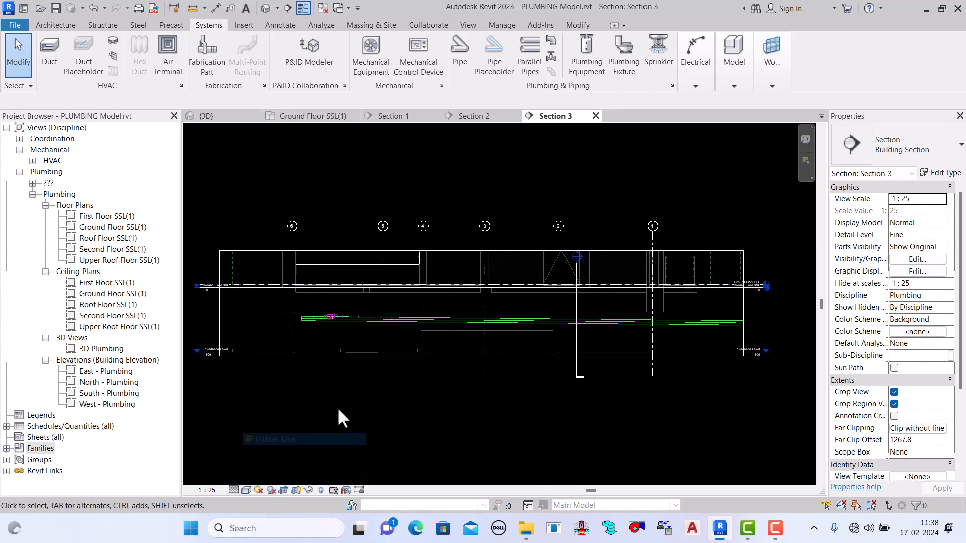
Step: Delete the lengthwise Section 3 beside the waste pipe from the Ground Floor SSL(1) plan
{"action": "left_click", "coordinate": [304, 117]}
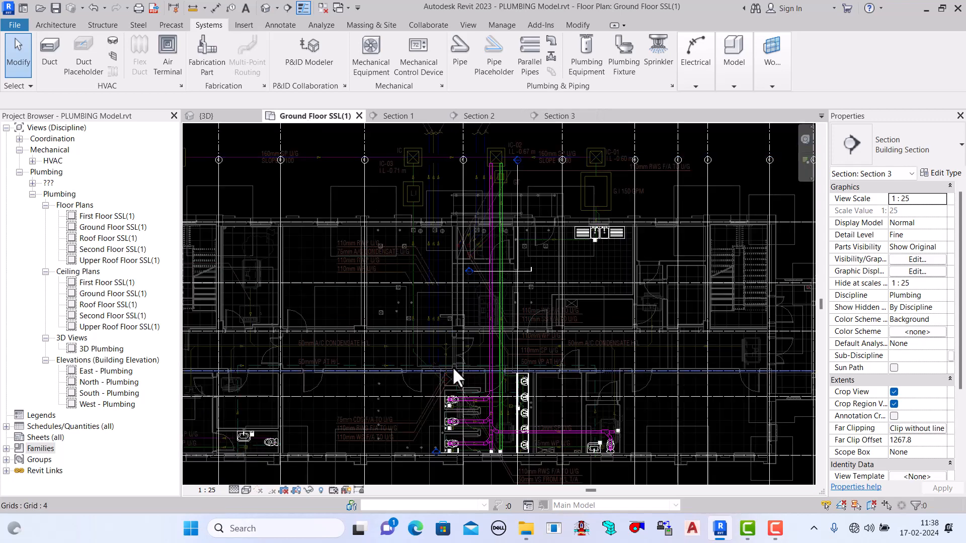
{"action": "left_click", "coordinate": [518, 258]}
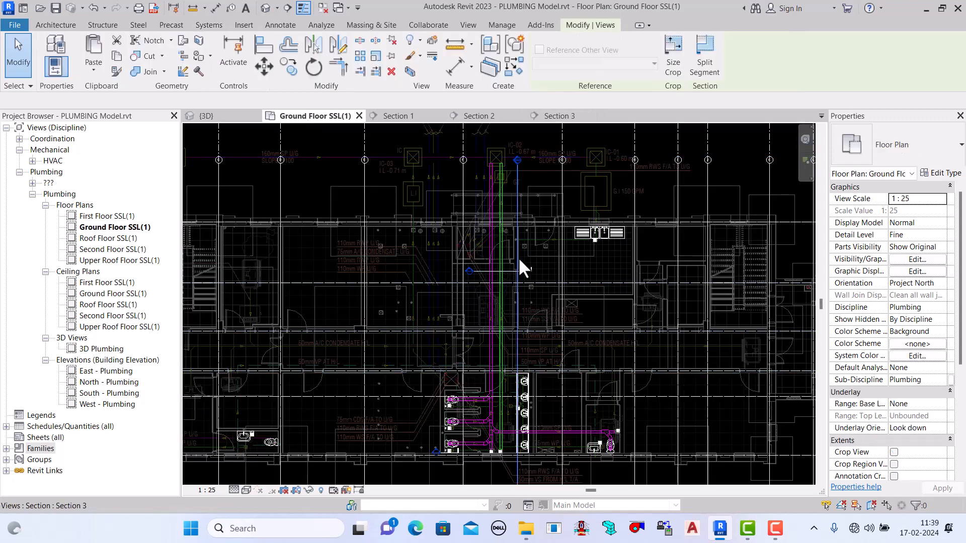
{"action": "right_click", "coordinate": [518, 258]}
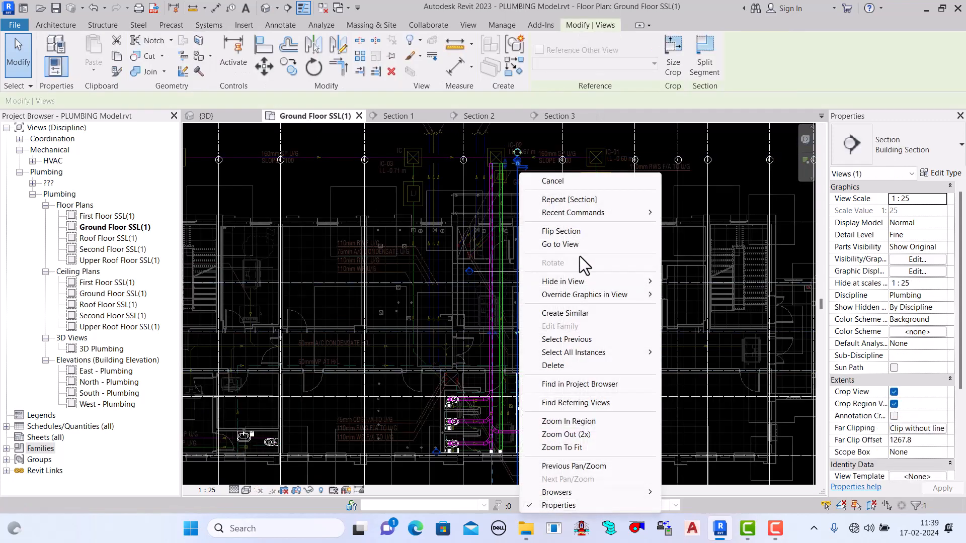
{"action": "left_click", "coordinate": [568, 365]}
{"action": "left_click", "coordinate": [534, 302]}
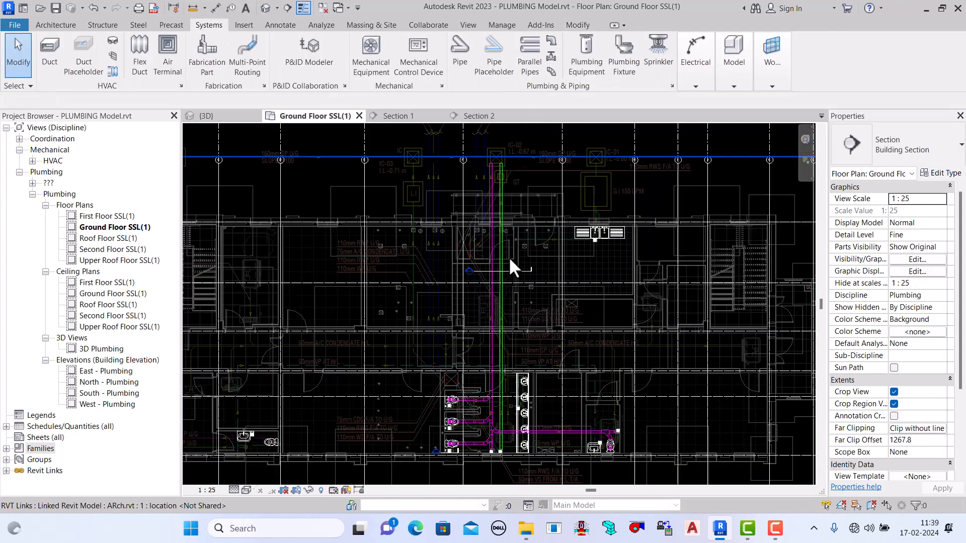
Step: Delete Section 2, which crosses the two parallel pipes, from the ground floor plan
{"action": "scroll", "coordinate": [492, 274], "scroll_direction": "up", "scroll_amount": 3}
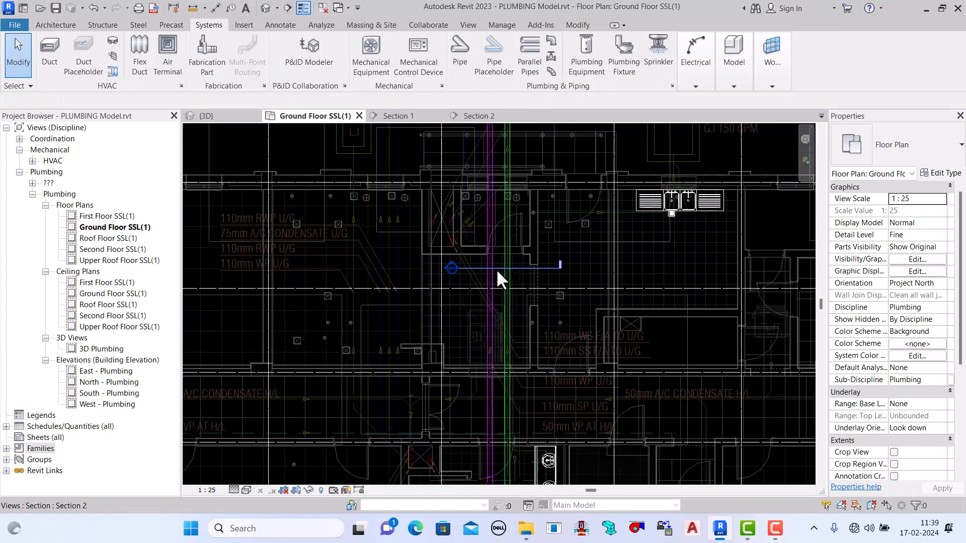
{"action": "left_click", "coordinate": [497, 269]}
{"action": "right_click", "coordinate": [497, 269]}
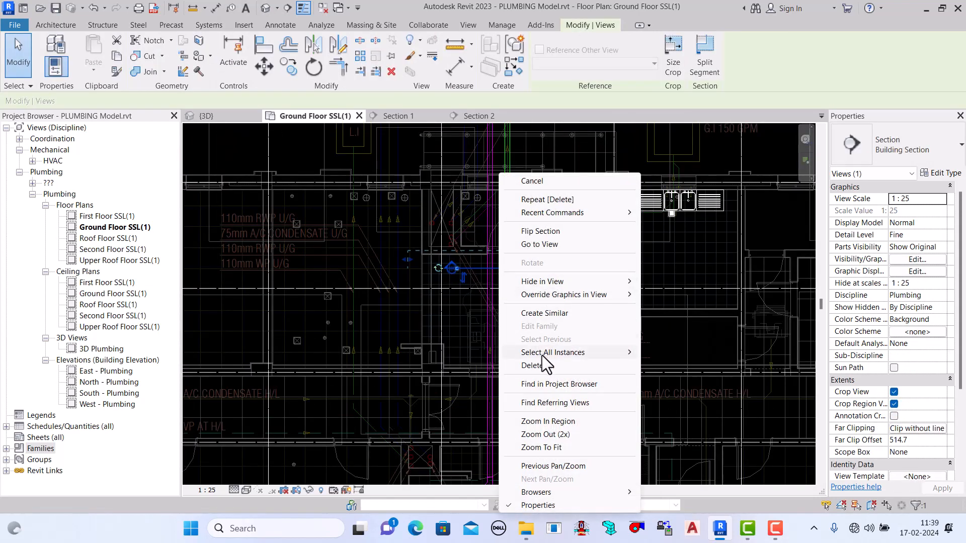
{"action": "left_click", "coordinate": [534, 365]}
{"action": "left_click", "coordinate": [526, 304]}
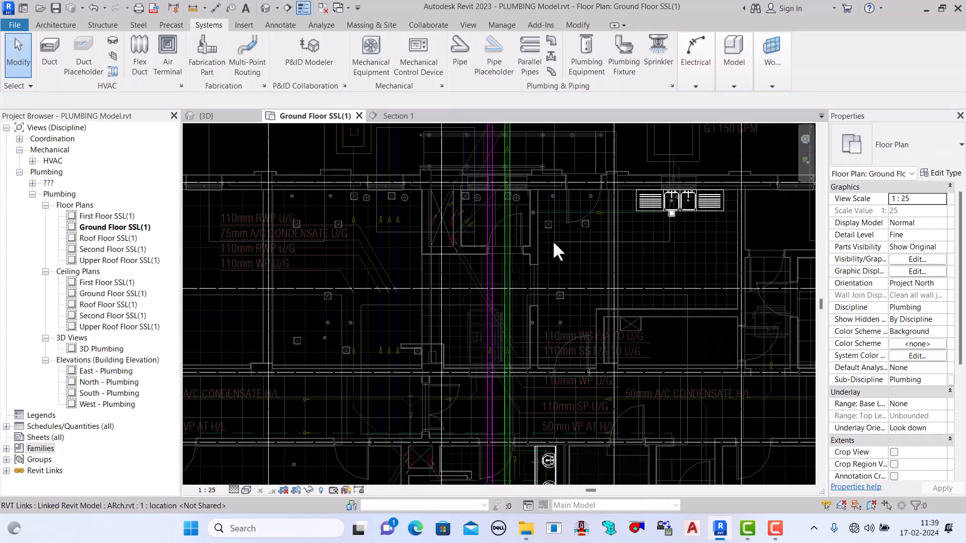
Step: Draw an 80 mm diagonal Waste Pipe branch with Inherit Elevation, from the green main pipe's lower end at 135° towards the gap between the two round drains
{"action": "scroll", "coordinate": [563, 236], "scroll_direction": "down", "scroll_amount": 5}
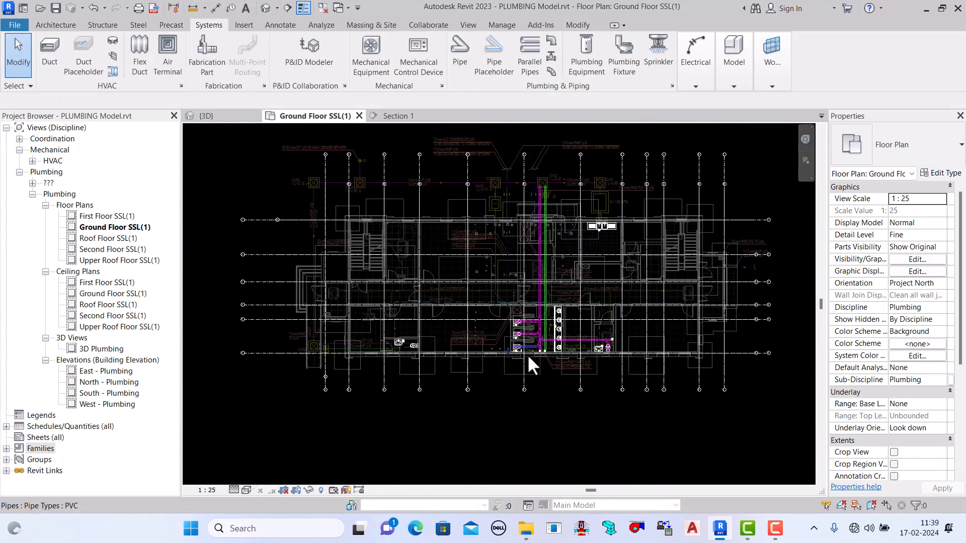
{"action": "scroll", "coordinate": [529, 352], "scroll_direction": "up", "scroll_amount": 8}
{"action": "scroll", "coordinate": [534, 342], "scroll_direction": "up", "scroll_amount": 2}
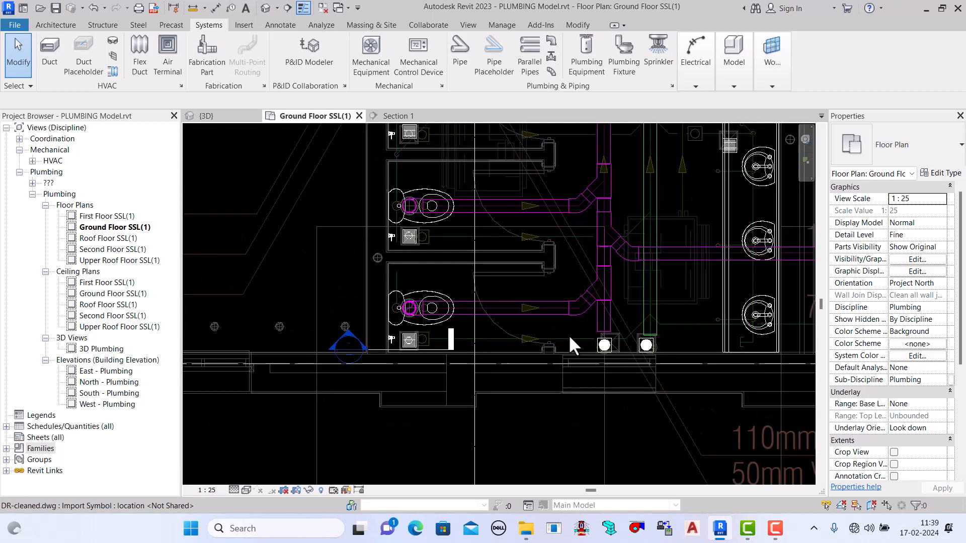
{"action": "scroll", "coordinate": [649, 335], "scroll_direction": "up", "scroll_amount": 1}
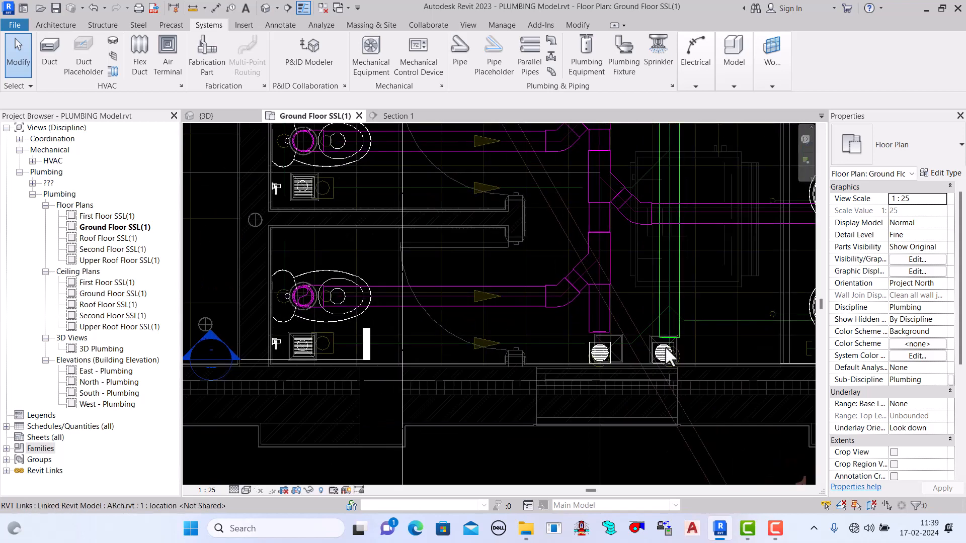
{"action": "left_click", "coordinate": [654, 304]}
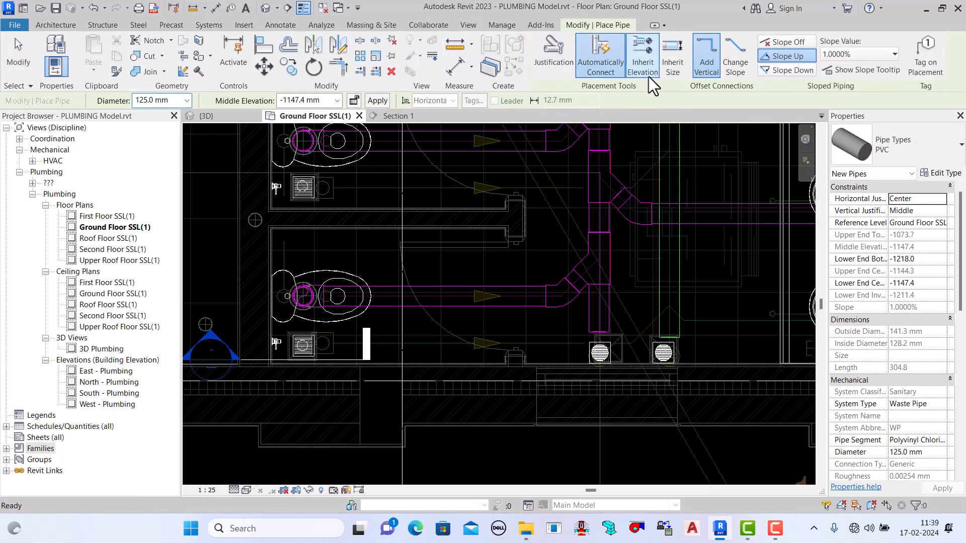
{"action": "left_click", "coordinate": [637, 63]}
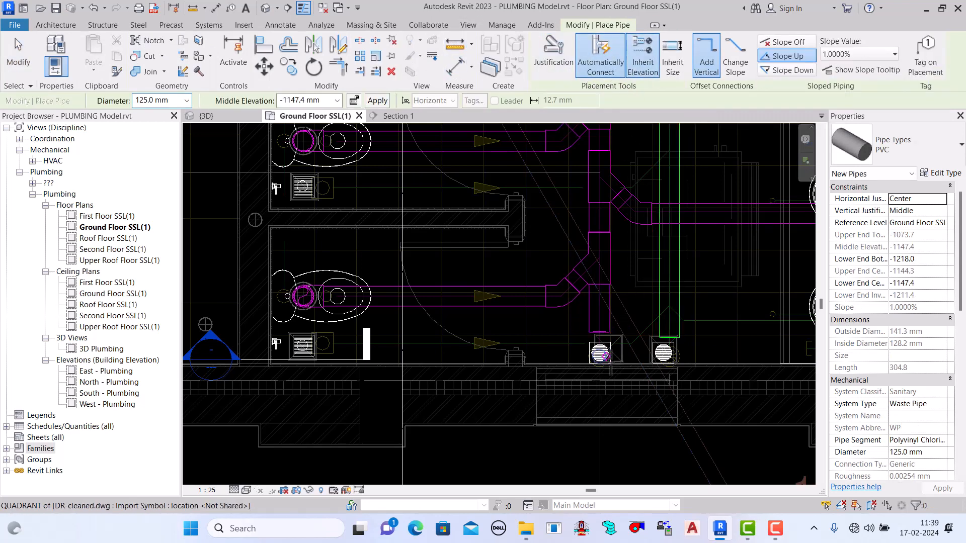
{"action": "left_click", "coordinate": [669, 306]}
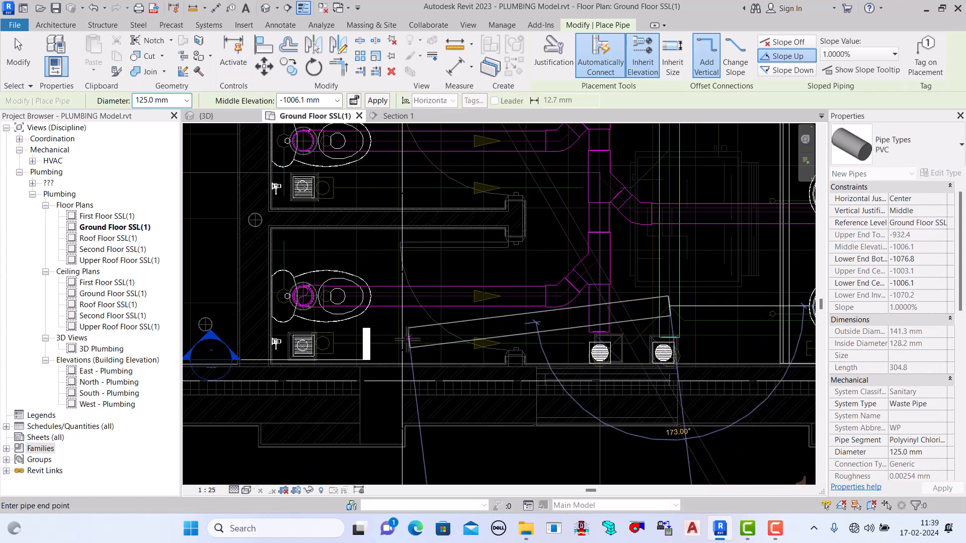
{"action": "left_click", "coordinate": [186, 101]}
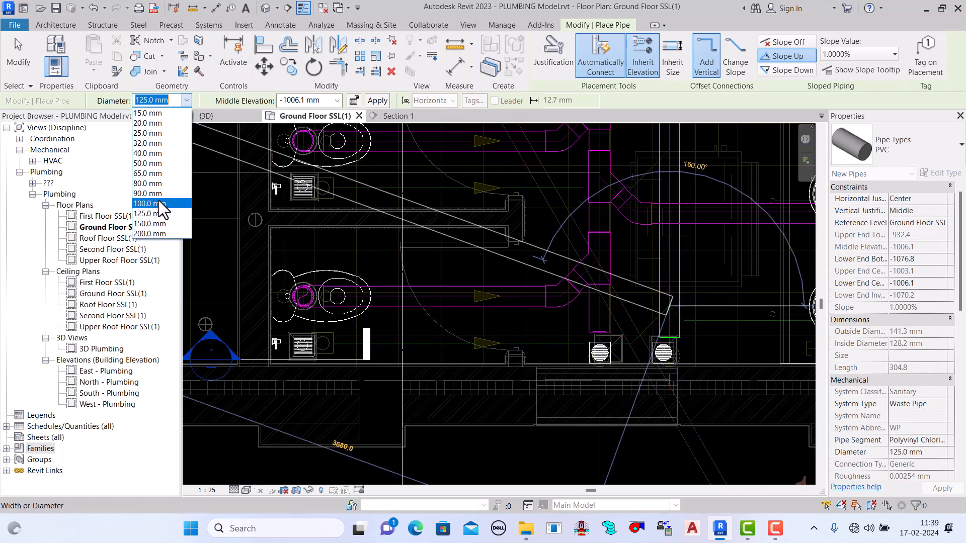
{"action": "left_click", "coordinate": [148, 183]}
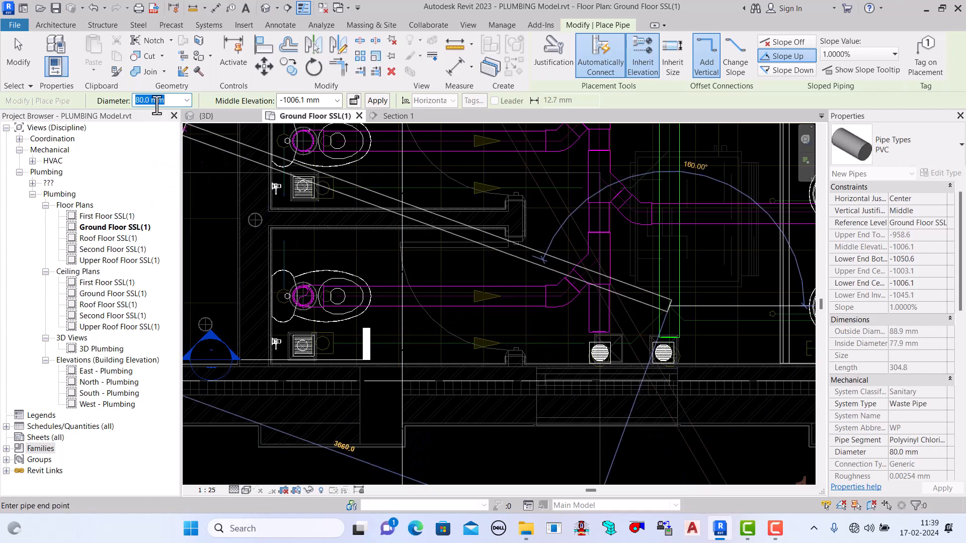
{"action": "scroll", "coordinate": [615, 353], "scroll_direction": "up", "scroll_amount": 2}
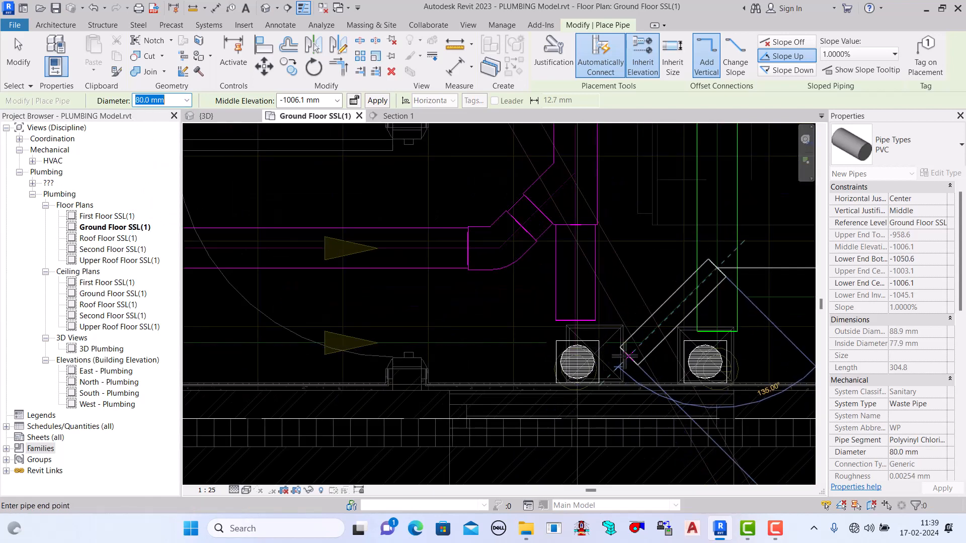
{"action": "left_click", "coordinate": [629, 356]}
Step: Continue the 80 mm branch horizontally to the floor drain beside the lowest toilet, and finish the pipe
{"action": "scroll", "coordinate": [628, 356], "scroll_direction": "down", "scroll_amount": 2}
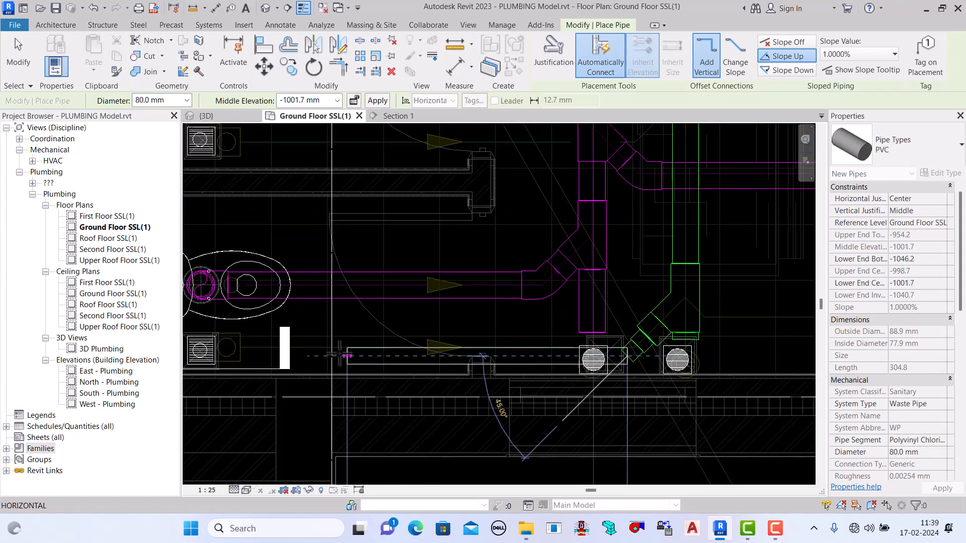
{"action": "scroll", "coordinate": [332, 355], "scroll_direction": "down", "scroll_amount": 2}
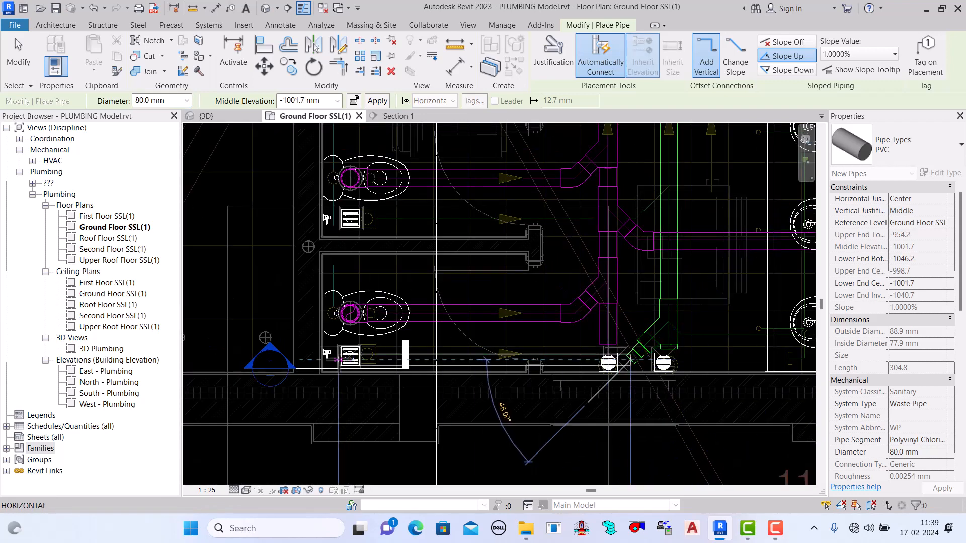
{"action": "scroll", "coordinate": [315, 347], "scroll_direction": "up", "scroll_amount": 3}
{"action": "scroll", "coordinate": [315, 347], "scroll_direction": "up", "scroll_amount": 2}
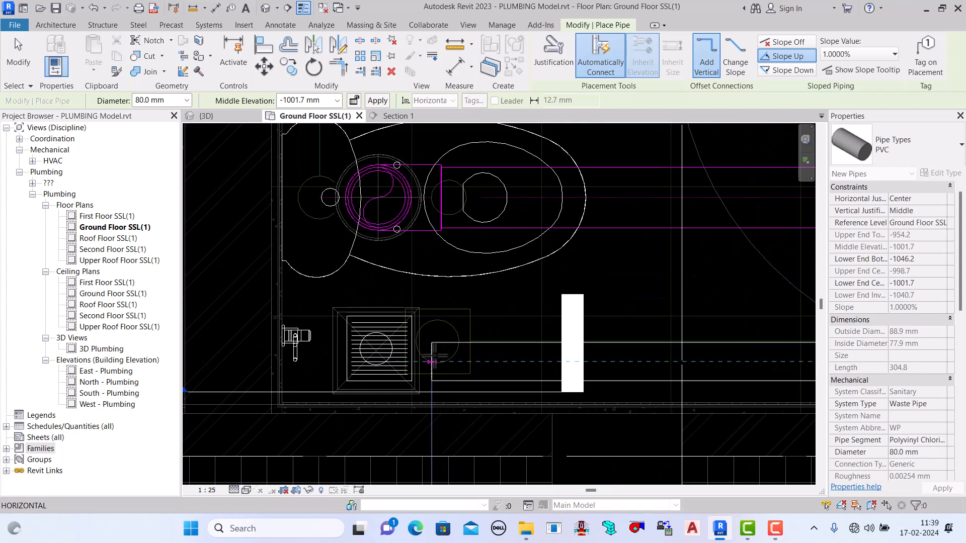
{"action": "key", "text": "Escape"}
{"action": "key", "text": "Escape"}
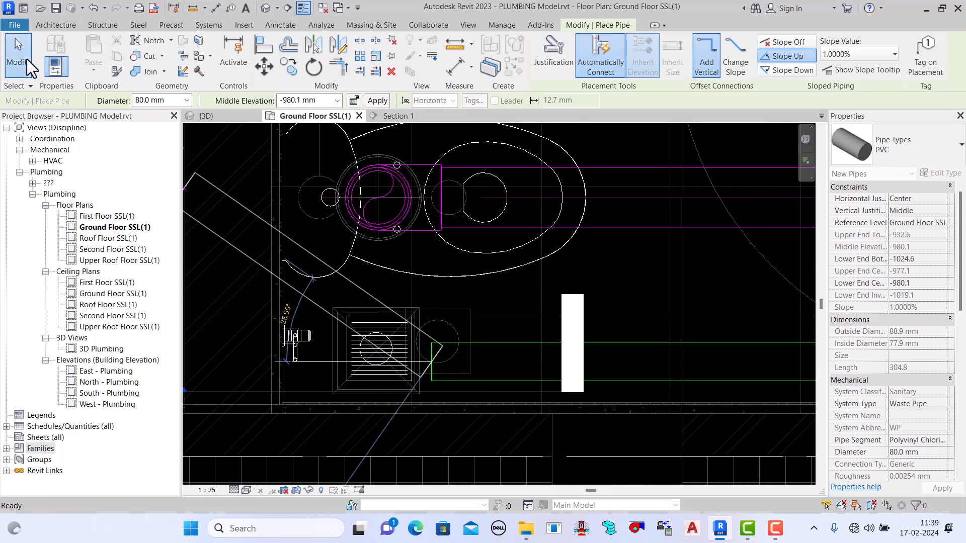
Step: Lengthen the short 125 mm pipe stub at the main waste pipe's lower end to about 120 mm, over the round drain
{"action": "scroll", "coordinate": [197, 345], "scroll_direction": "down", "scroll_amount": 5}
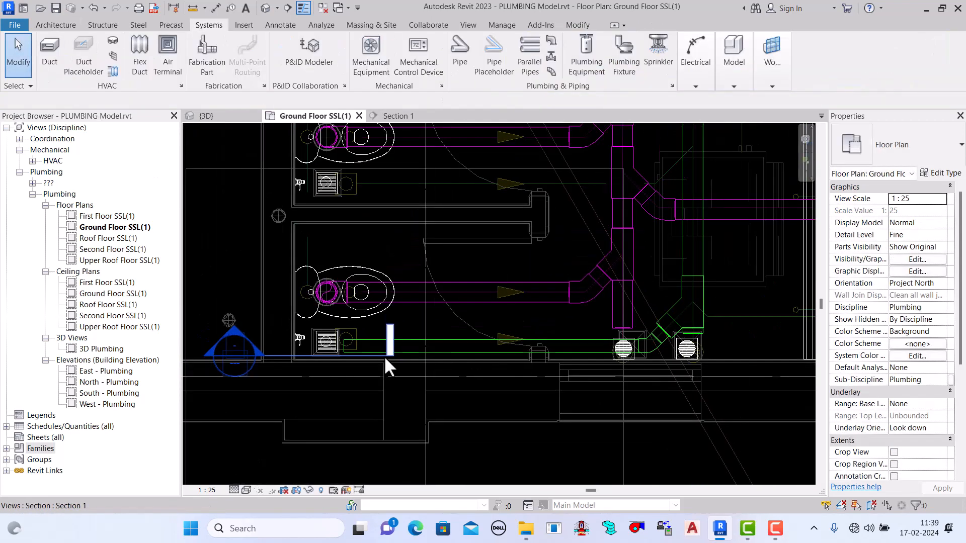
{"action": "scroll", "coordinate": [701, 332], "scroll_direction": "up", "scroll_amount": 3}
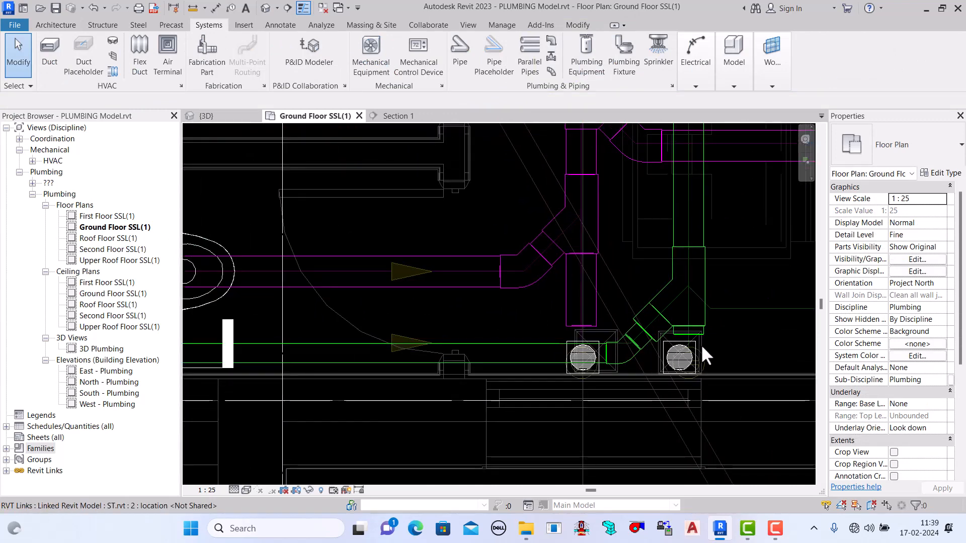
{"action": "left_click", "coordinate": [688, 330]}
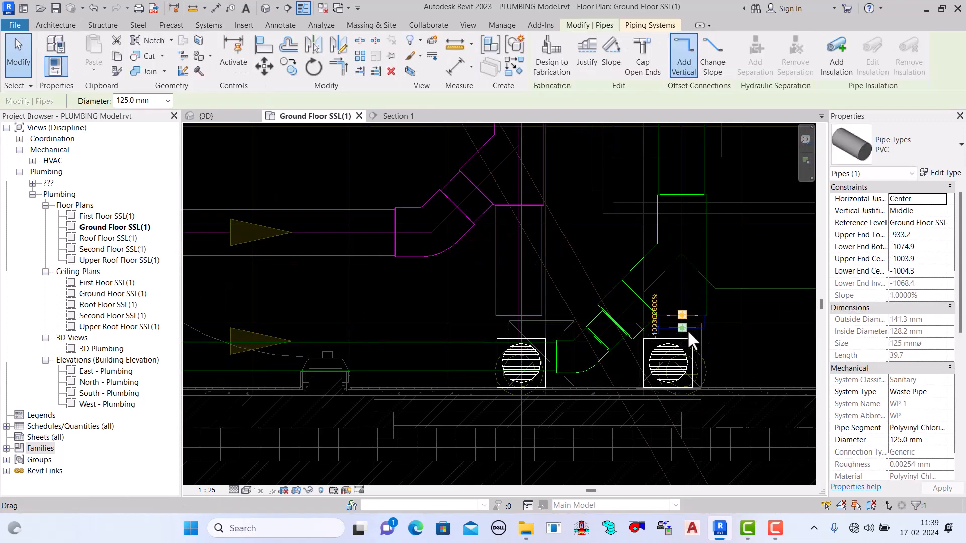
{"action": "left_click_drag", "start_coordinate": [682, 328], "coordinate": [682, 355]}
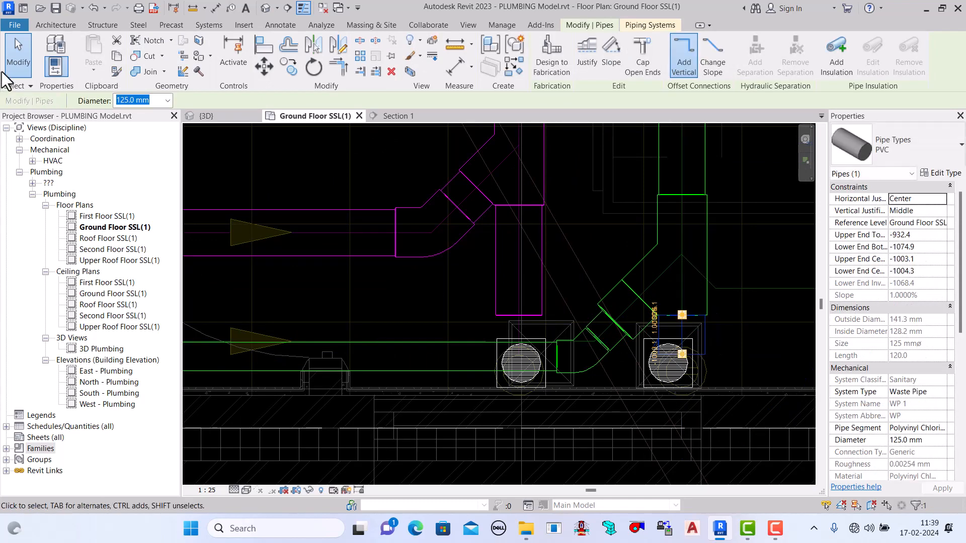
{"action": "key", "text": "Escape"}
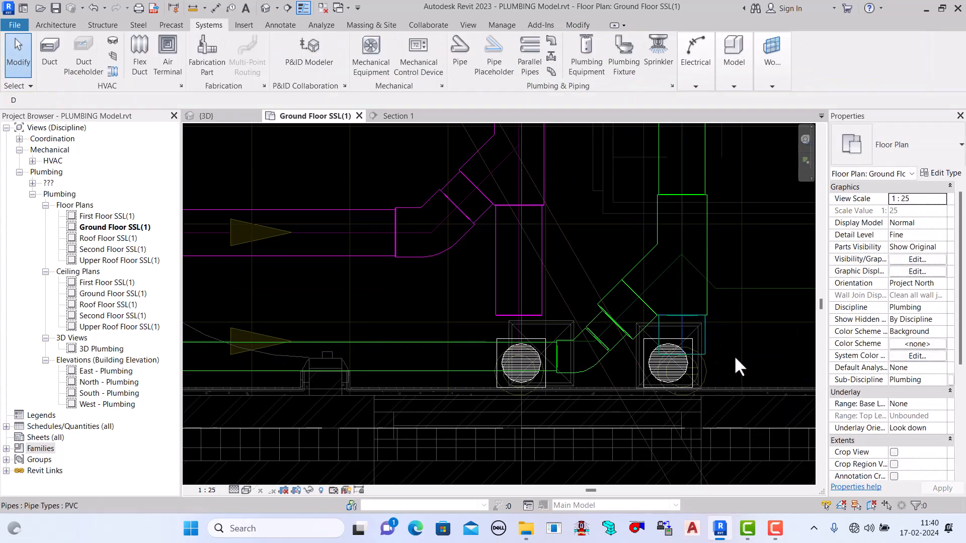
Step: Cap the open end of the 125 mm stub at the main waste pipe's lower end
{"action": "left_click", "coordinate": [685, 313]}
{"action": "left_click", "coordinate": [645, 73]}
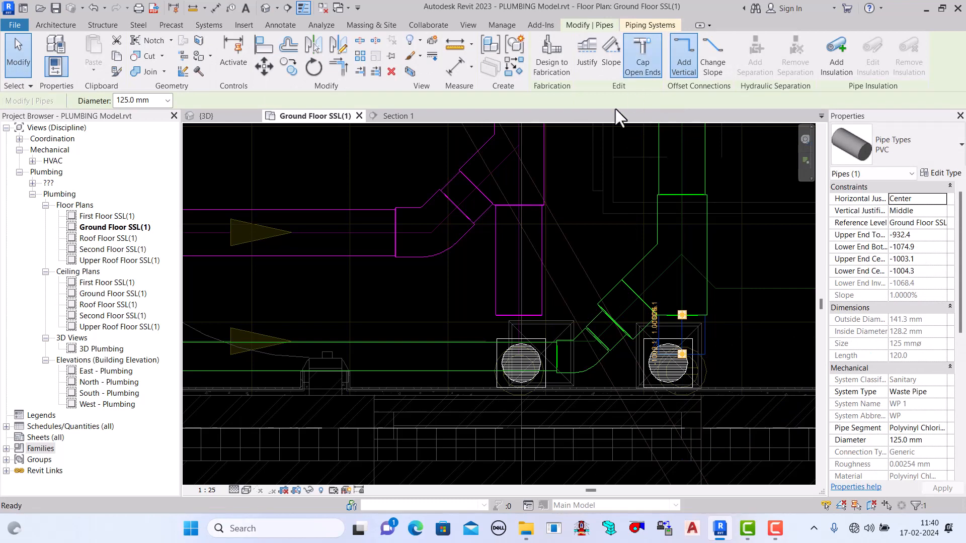
{"action": "left_click", "coordinate": [758, 375]}
Step: Examine the new 80 mm branch between the toilet floor drain and the main waste pipe against the underlying drawing
{"action": "scroll", "coordinate": [758, 376], "scroll_direction": "down", "scroll_amount": 4}
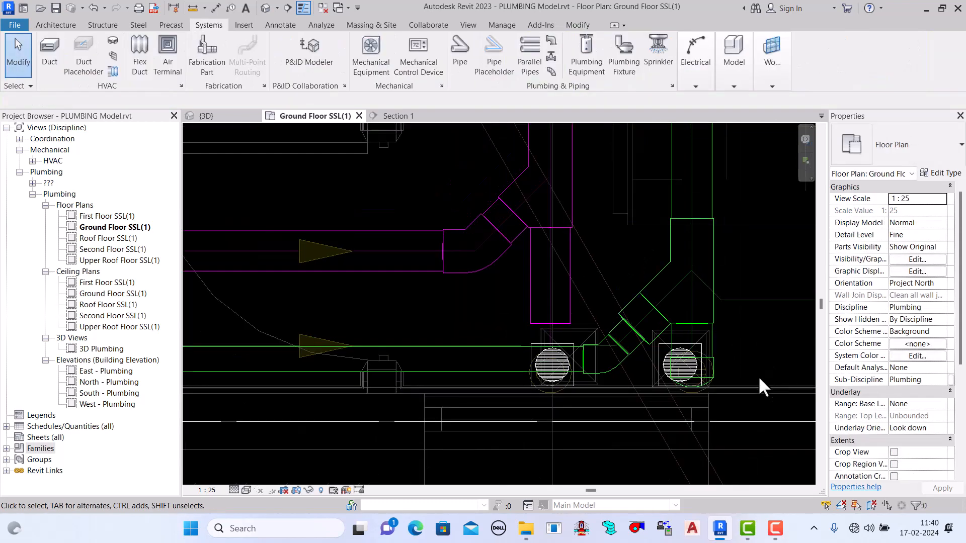
{"action": "scroll", "coordinate": [677, 369], "scroll_direction": "up", "scroll_amount": 1}
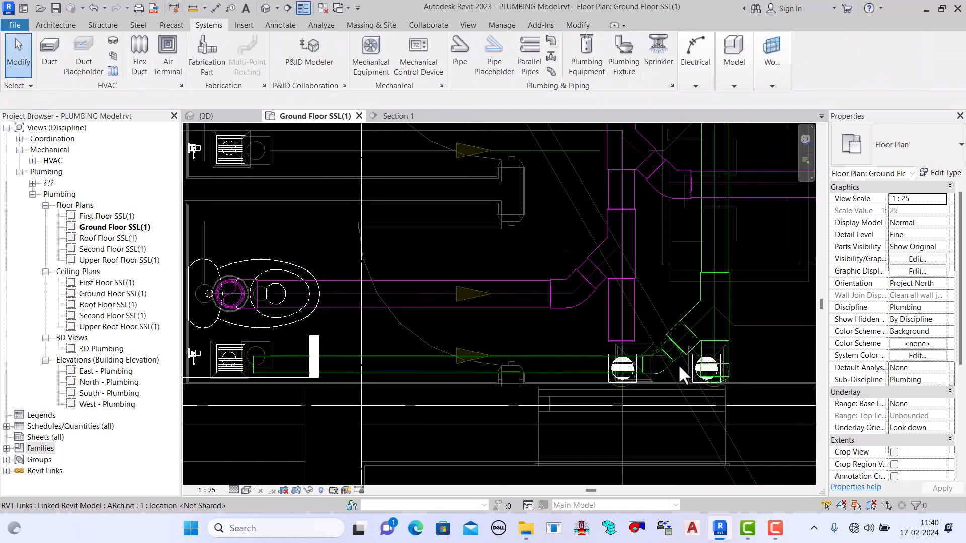
{"action": "scroll", "coordinate": [678, 363], "scroll_direction": "down", "scroll_amount": 2}
{"action": "scroll", "coordinate": [439, 400], "scroll_direction": "up", "scroll_amount": 2}
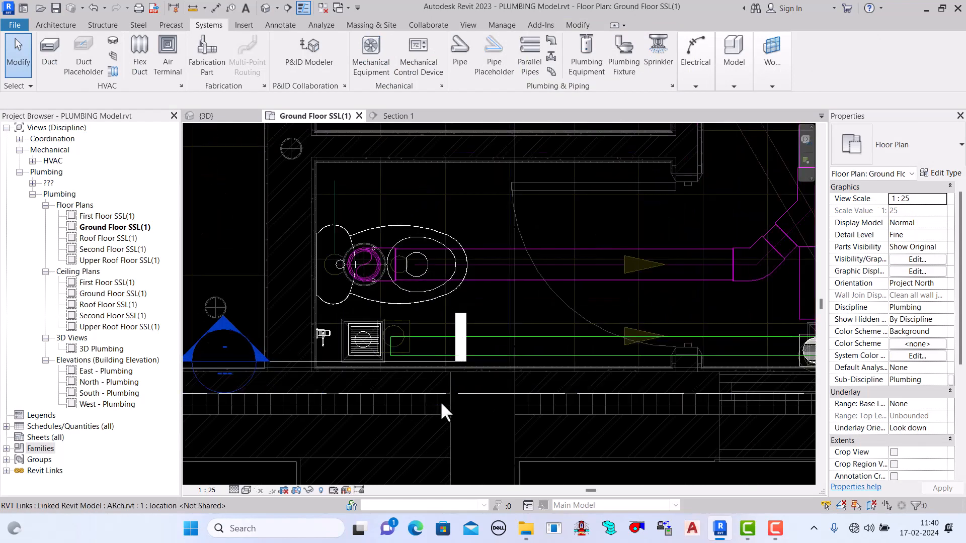
{"action": "scroll", "coordinate": [409, 372], "scroll_direction": "down", "scroll_amount": 2}
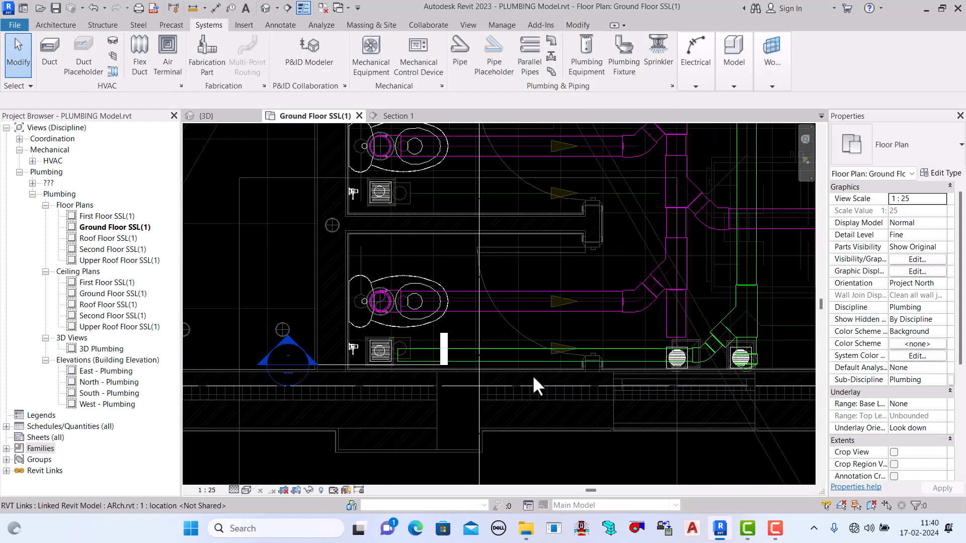
{"action": "scroll", "coordinate": [533, 395], "scroll_direction": "up", "scroll_amount": 2}
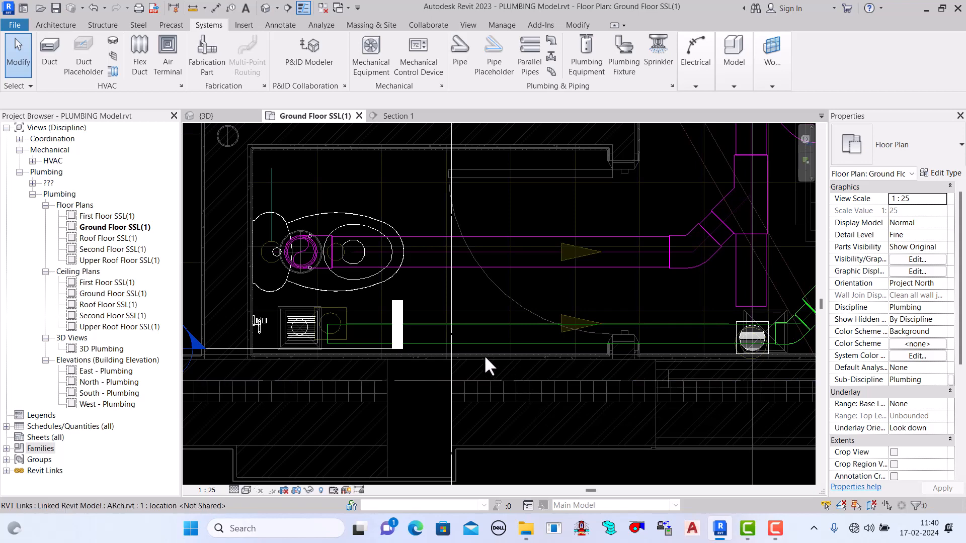
{"action": "scroll", "coordinate": [489, 361], "scroll_direction": "down", "scroll_amount": 2}
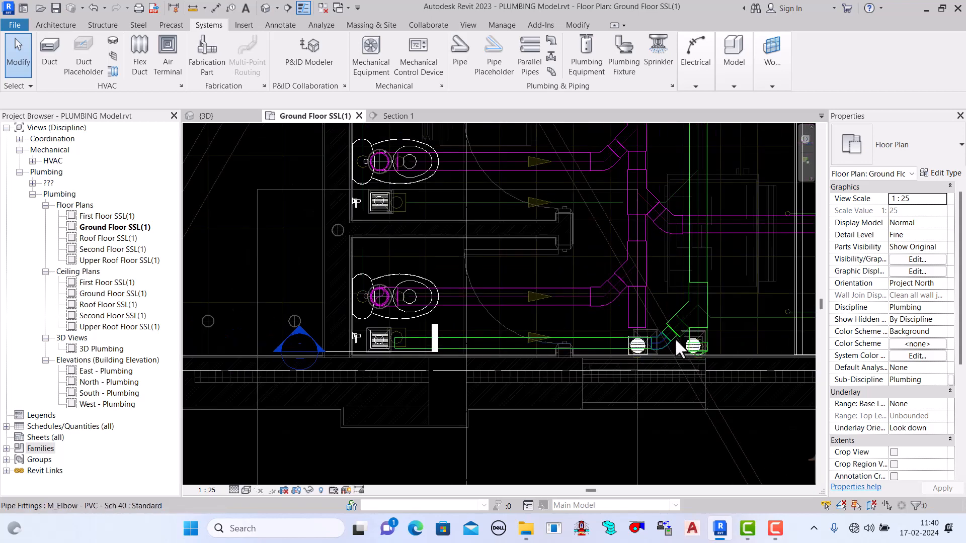
Step: Try to align the horizontal 80 mm branch's centreline with the waste line in the linked DR-cleaned.dwg drawing
{"action": "scroll", "coordinate": [553, 349], "scroll_direction": "up", "scroll_amount": 3}
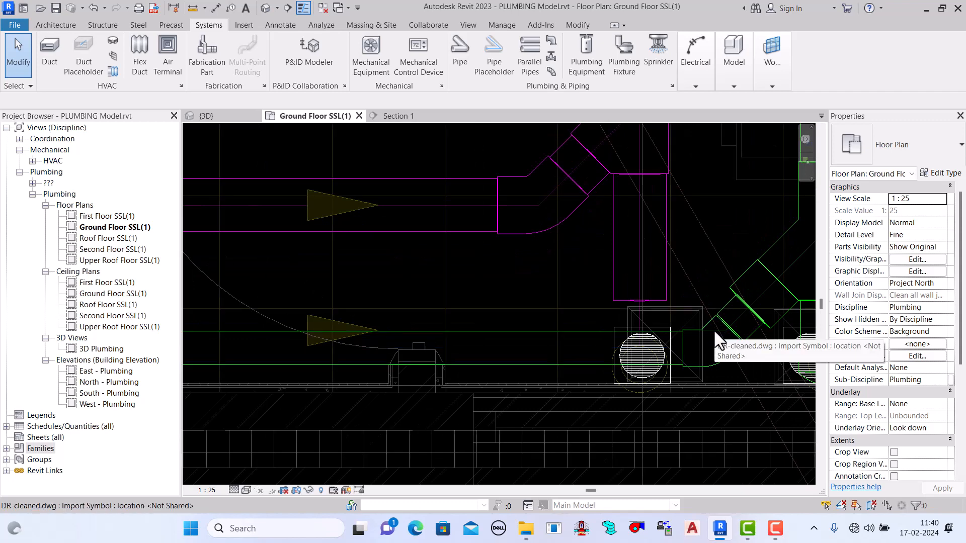
{"action": "scroll", "coordinate": [509, 328], "scroll_direction": "up", "scroll_amount": 2}
{"action": "scroll", "coordinate": [508, 330], "scroll_direction": "up", "scroll_amount": 2}
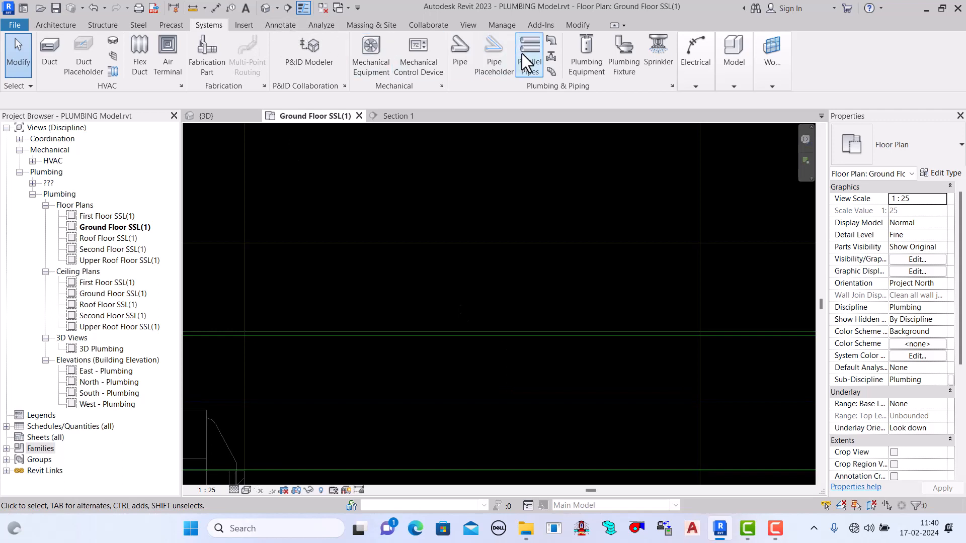
{"action": "left_click", "coordinate": [579, 25]}
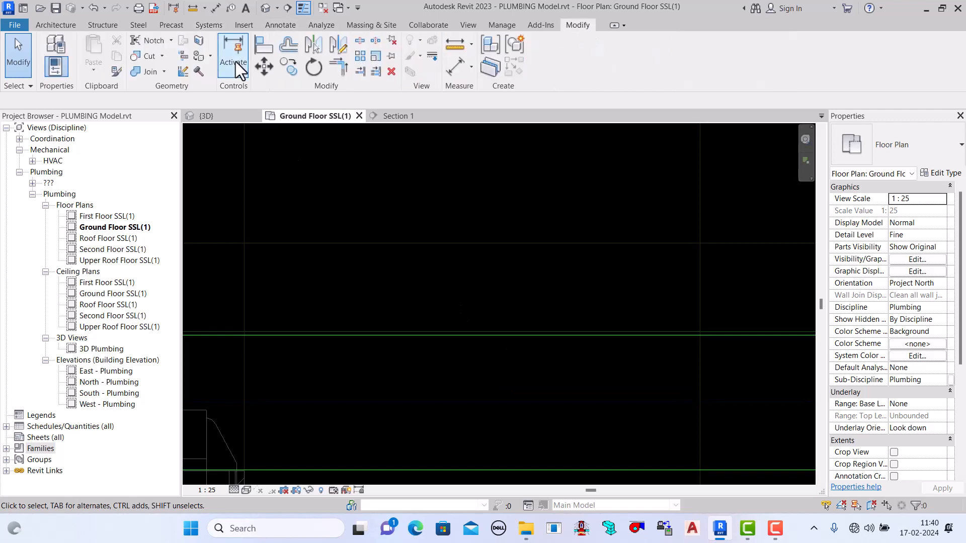
{"action": "left_click", "coordinate": [271, 47]}
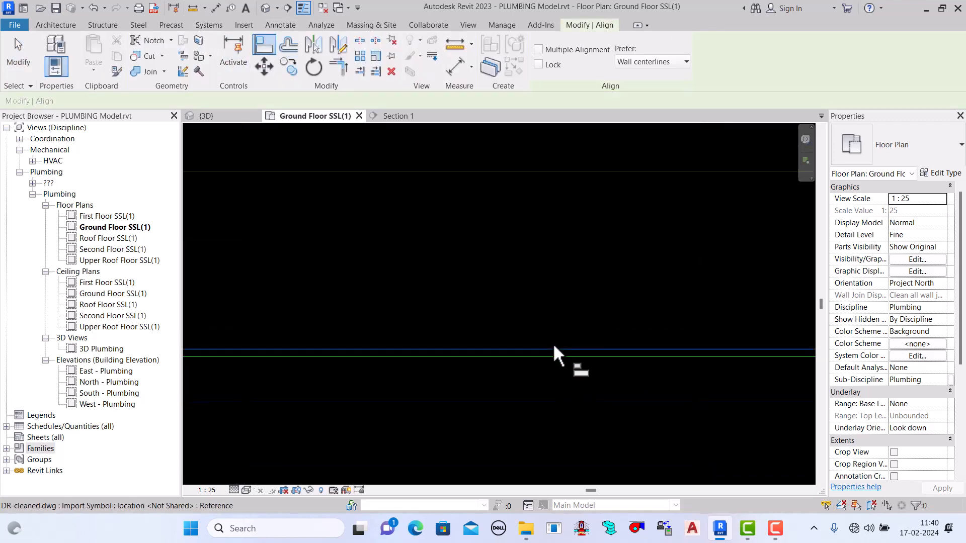
{"action": "left_click", "coordinate": [558, 332]}
{"action": "scroll", "coordinate": [559, 327], "scroll_direction": "down", "scroll_amount": 2}
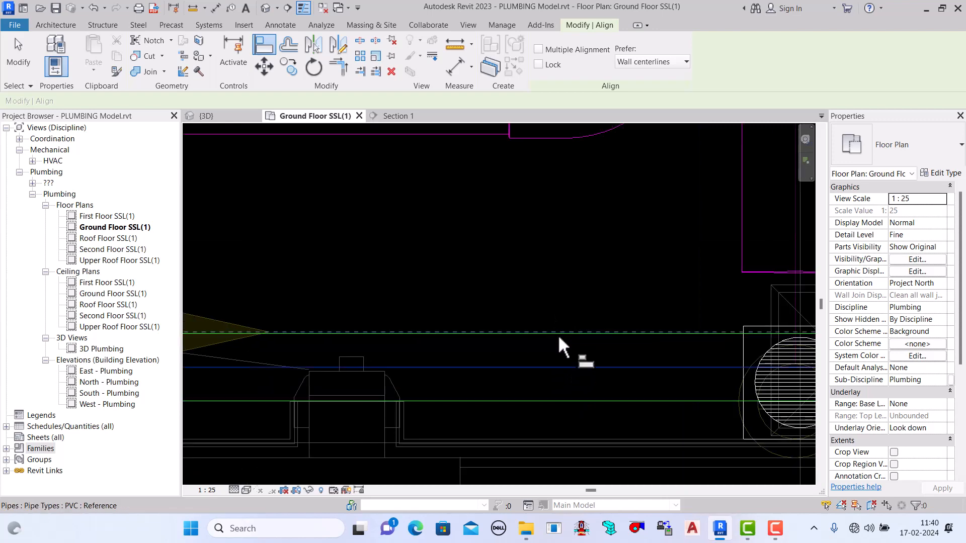
{"action": "left_click", "coordinate": [546, 369]}
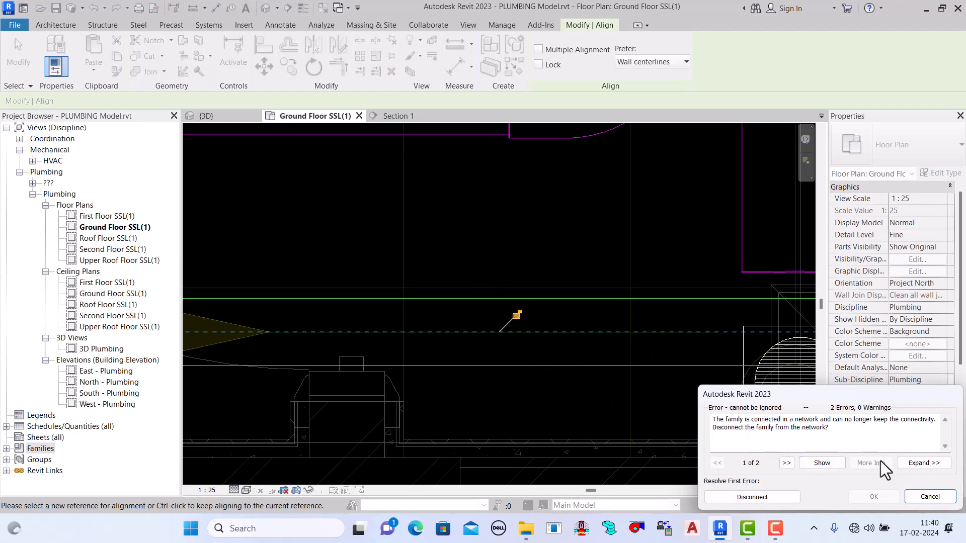
{"action": "left_click", "coordinate": [929, 496]}
{"action": "scroll", "coordinate": [445, 307], "scroll_direction": "down", "scroll_amount": 4}
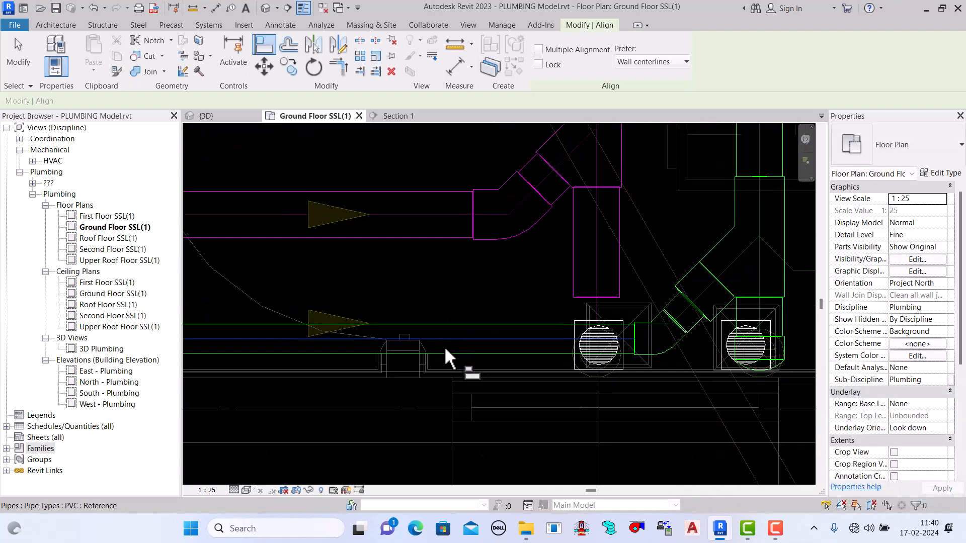
{"action": "scroll", "coordinate": [630, 324], "scroll_direction": "up", "scroll_amount": 1}
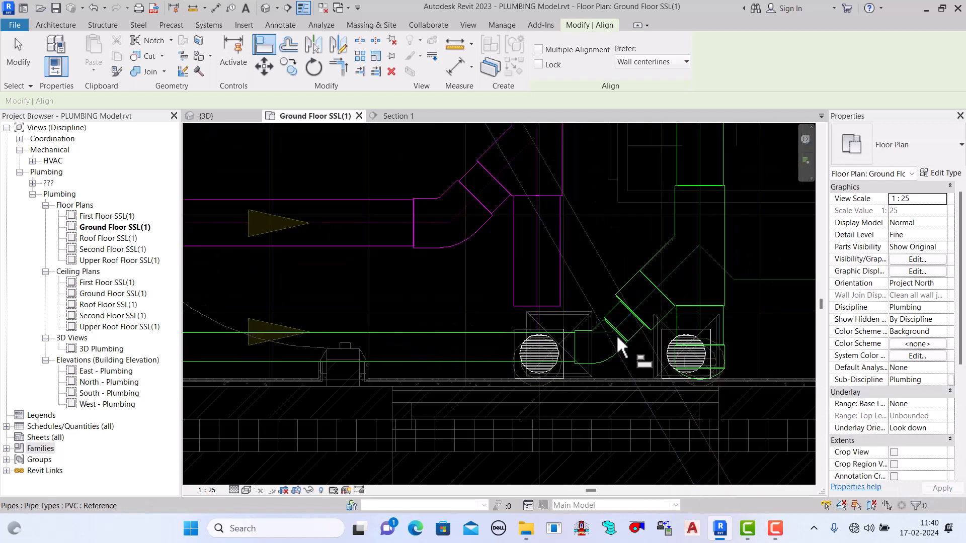
{"action": "left_click", "coordinate": [20, 52]}
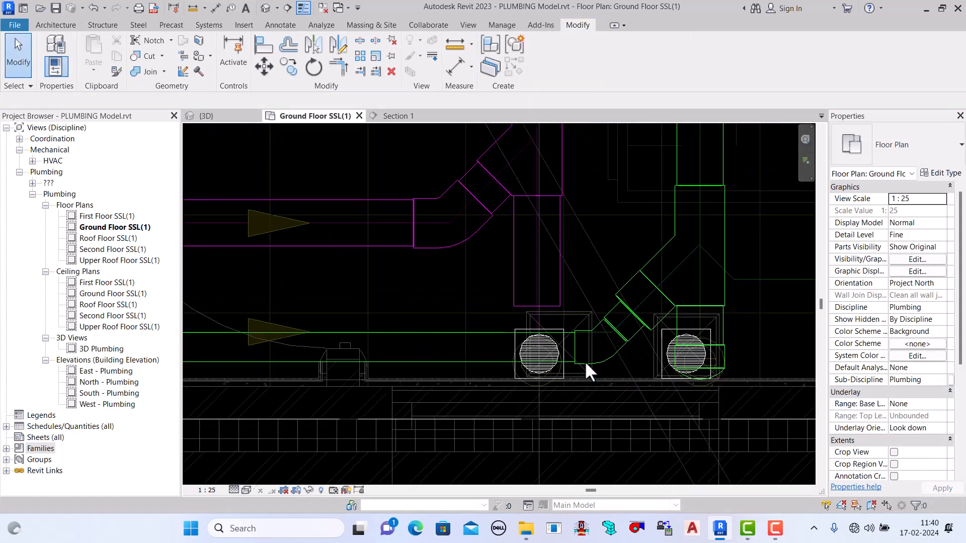
{"action": "scroll", "coordinate": [591, 362], "scroll_direction": "down", "scroll_amount": 2}
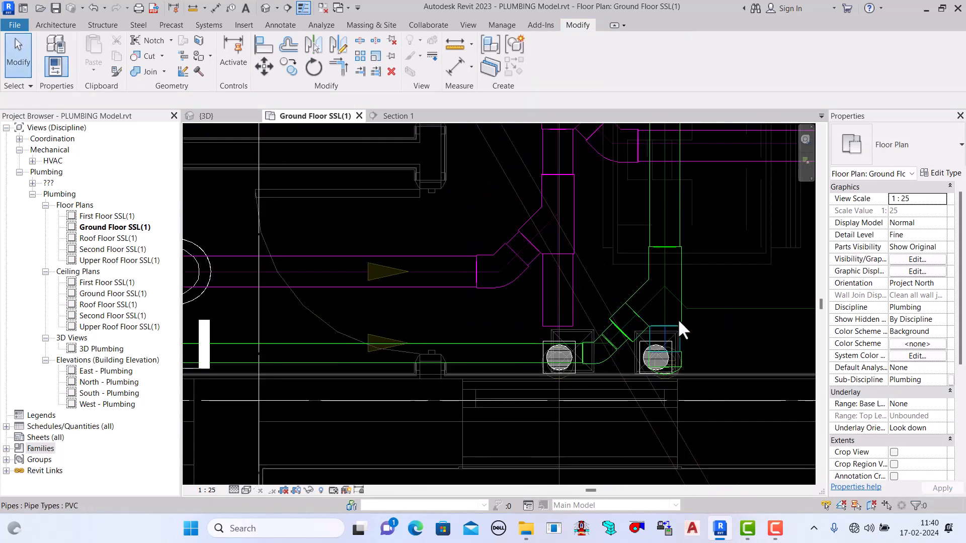
Step: Nudge the 45° tee on the 125 mm main waste pipe five increments up the plan, away from the round drain
{"action": "left_click", "coordinate": [683, 273]}
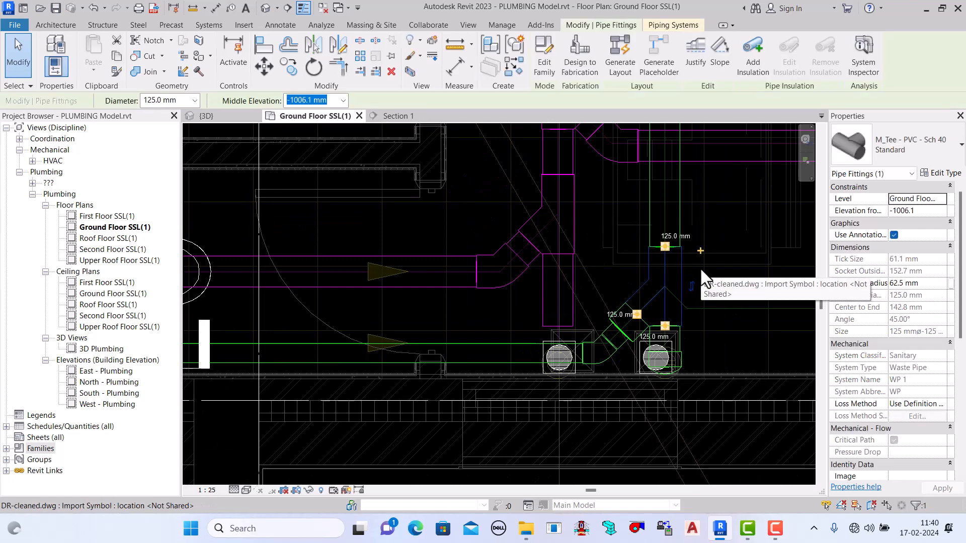
{"action": "key", "text": "Up"}
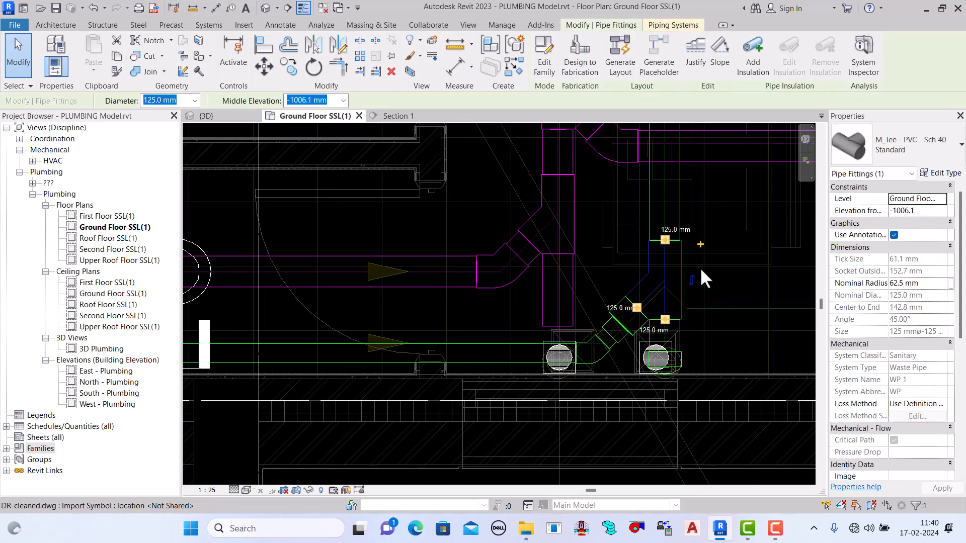
{"action": "key", "text": "Up"}
{"action": "key", "text": "Up"}
{"action": "key", "text": "Up"}
{"action": "key", "text": "Up"}
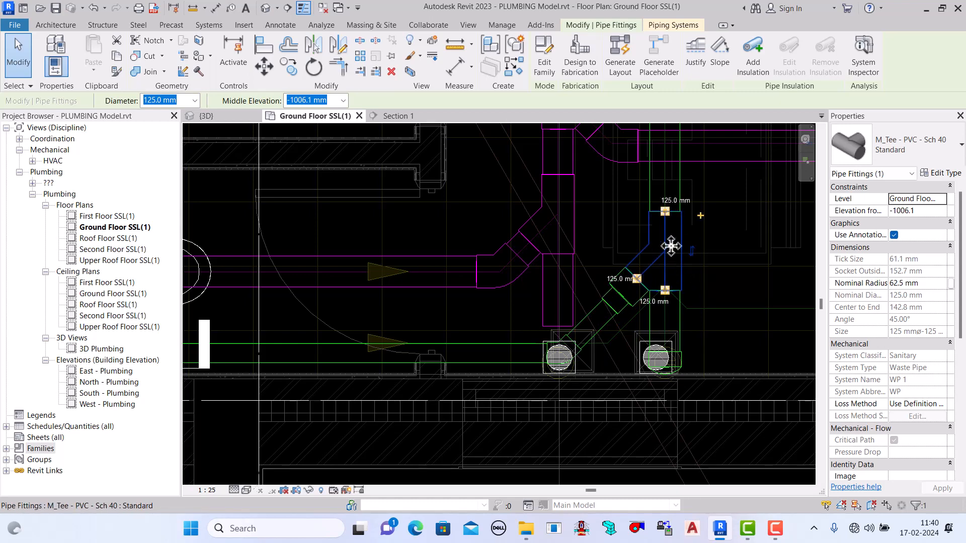
{"action": "left_click", "coordinate": [15, 51]}
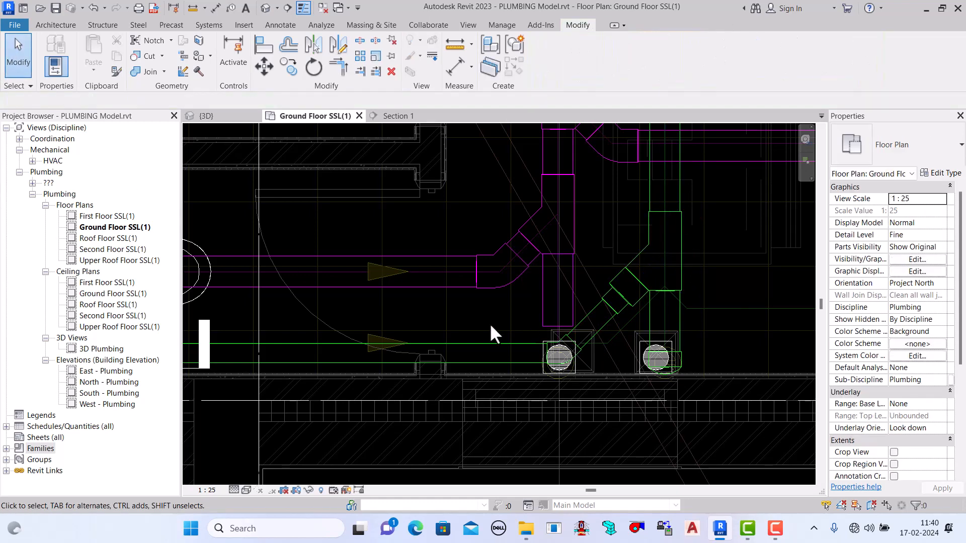
Step: Align the horizontal 80 mm branch's centreline with the thin reference line just inside the pipe's upper edge
{"action": "scroll", "coordinate": [486, 370], "scroll_direction": "up", "scroll_amount": 3}
{"action": "scroll", "coordinate": [483, 360], "scroll_direction": "down", "scroll_amount": 2}
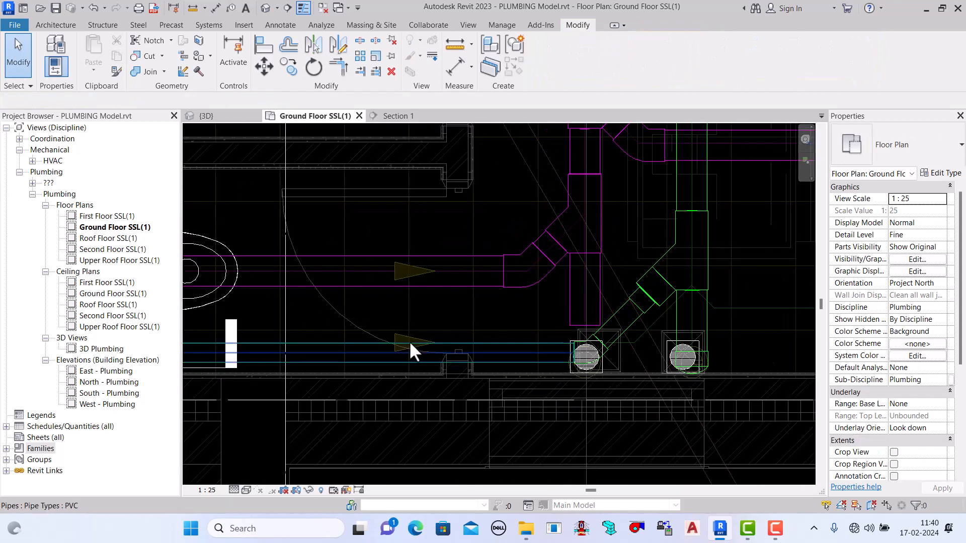
{"action": "scroll", "coordinate": [400, 346], "scroll_direction": "up", "scroll_amount": 4}
{"action": "scroll", "coordinate": [617, 323], "scroll_direction": "up", "scroll_amount": 1}
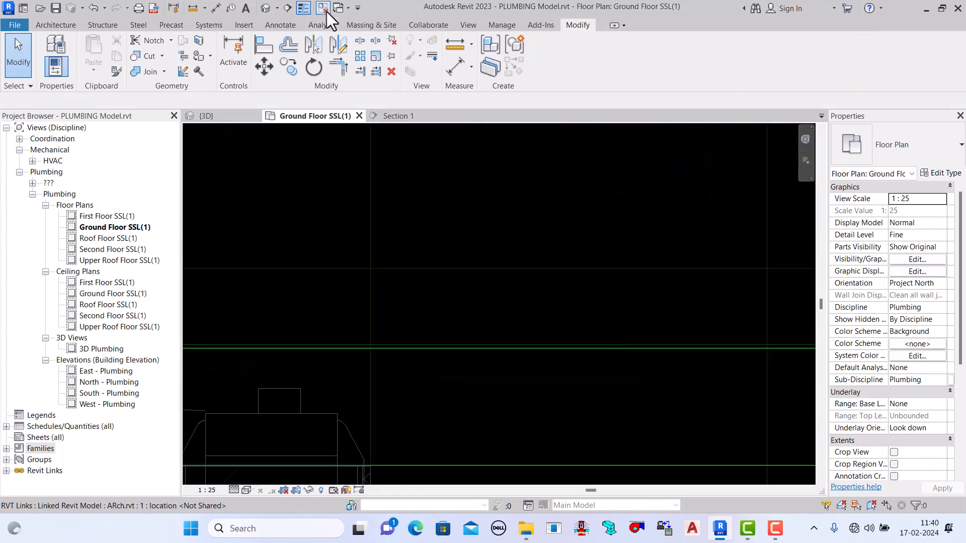
{"action": "key", "text": "a"}
{"action": "key", "text": "l"}
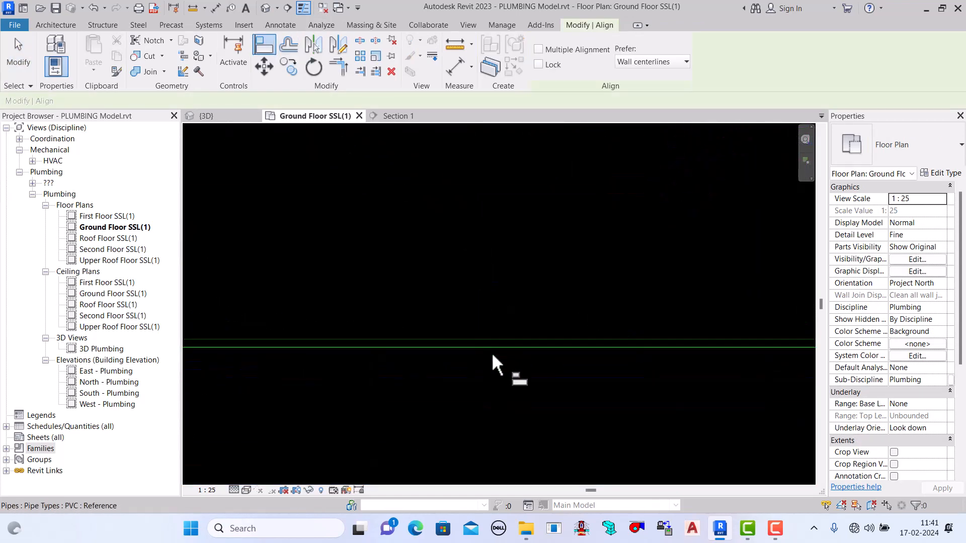
{"action": "left_click", "coordinate": [494, 344]}
{"action": "scroll", "coordinate": [497, 259], "scroll_direction": "down", "scroll_amount": 3}
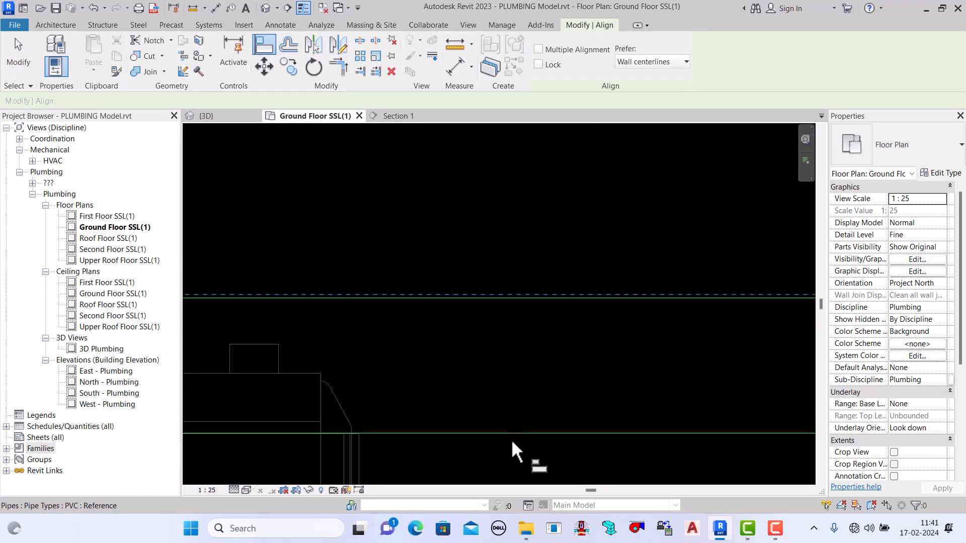
{"action": "left_click", "coordinate": [512, 366]}
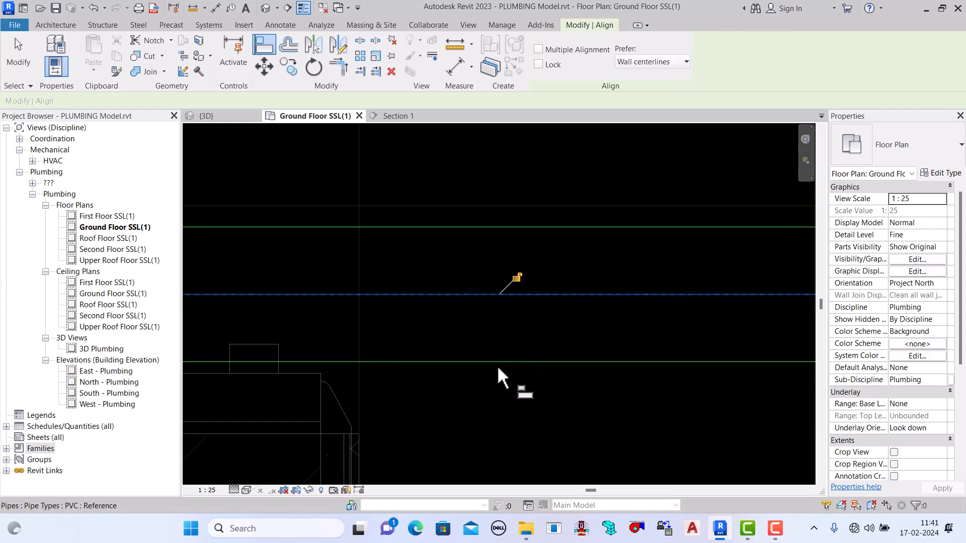
Step: Leave Align and nudge the green 125 mm waste pipe tee down the plan, closer to the floor drains
{"action": "scroll", "coordinate": [497, 365], "scroll_direction": "down", "scroll_amount": 4}
{"action": "key", "text": "Escape"}
{"action": "key", "text": "Escape"}
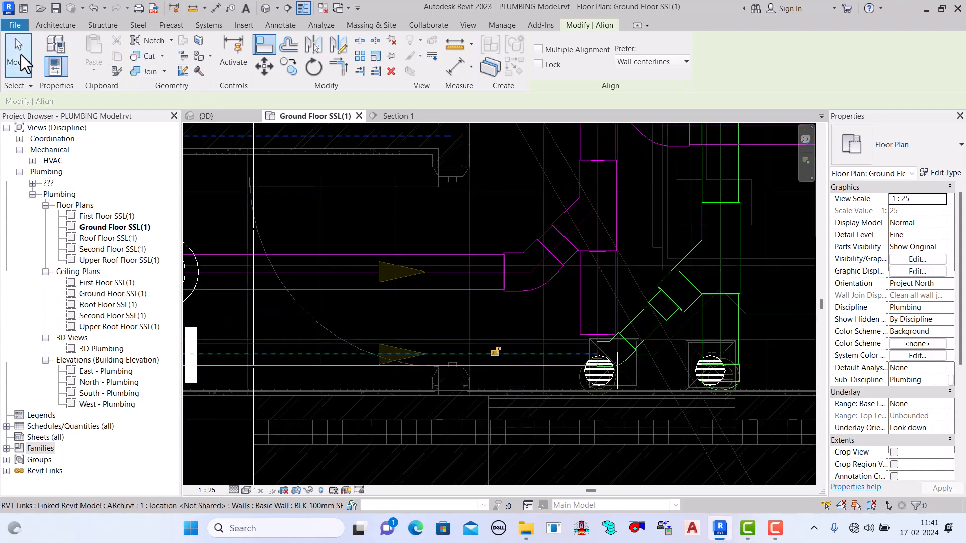
{"action": "left_click", "coordinate": [743, 265]}
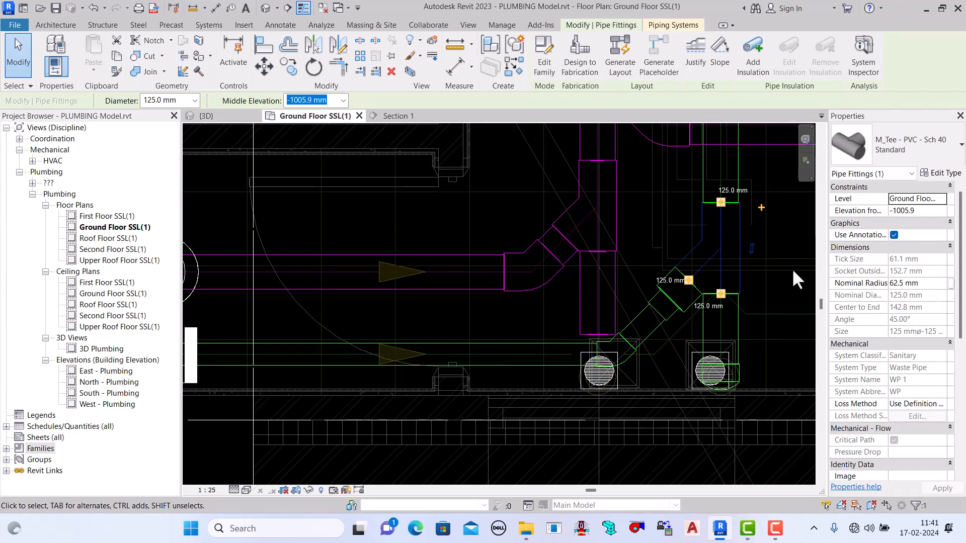
{"action": "key", "text": "Down"}
{"action": "key", "text": "Down"}
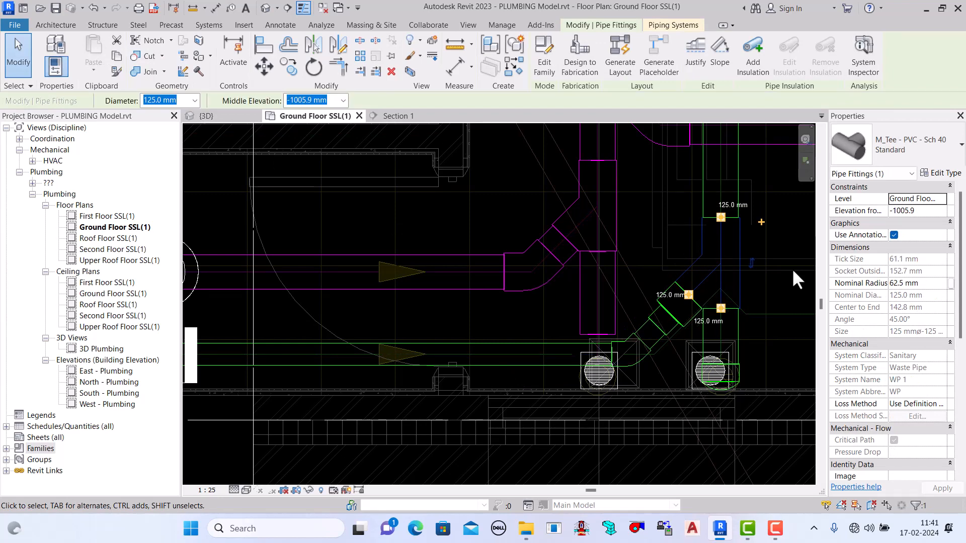
{"action": "key", "text": "Down"}
{"action": "key", "text": "Down"}
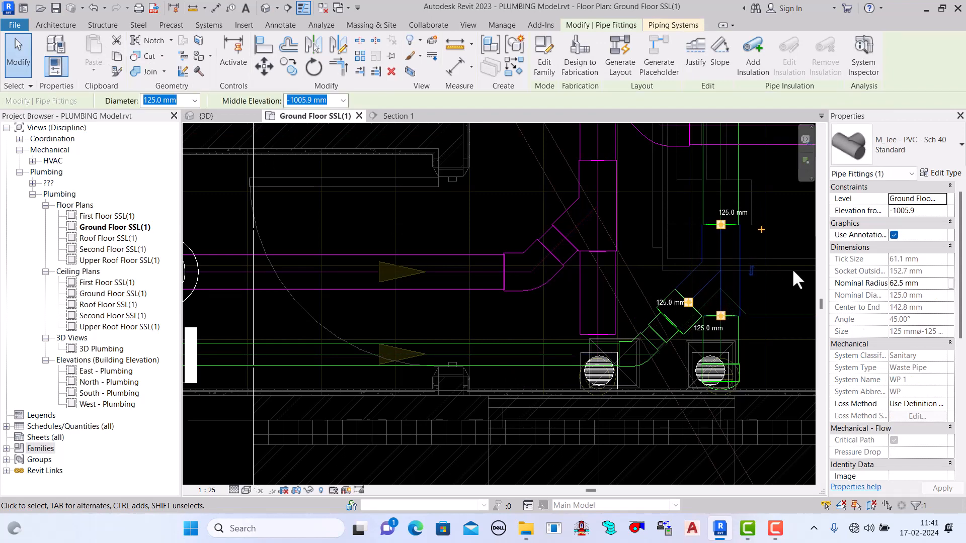
{"action": "key", "text": "Down"}
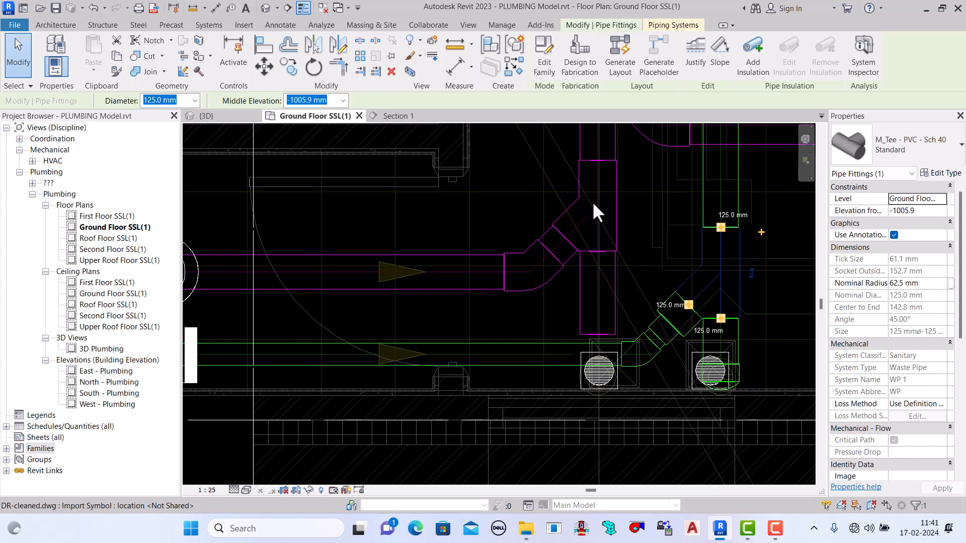
{"action": "left_click", "coordinate": [15, 63]}
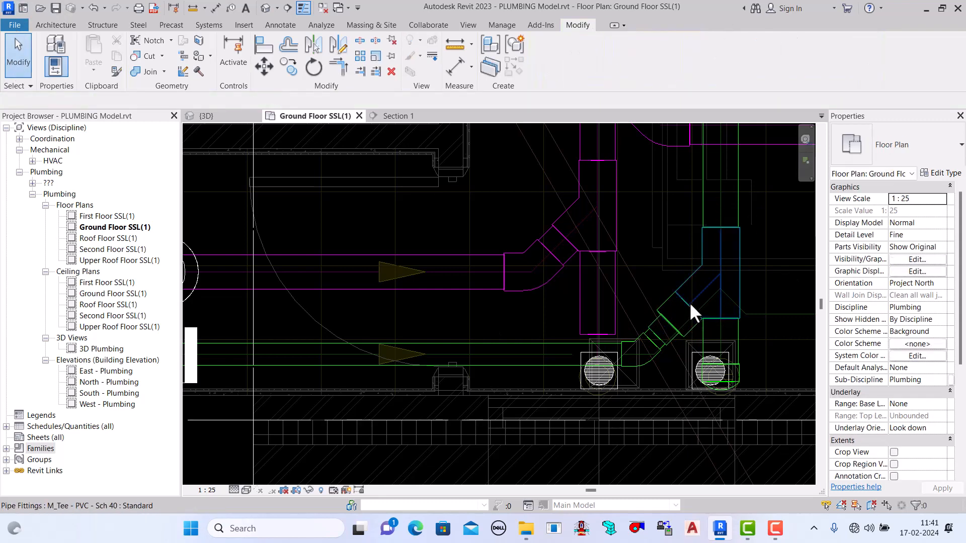
Step: Open the section through the floor drain beside the lowest toilet and inspect the drain's sanitary pipe connector
{"action": "scroll", "coordinate": [731, 301], "scroll_direction": "down", "scroll_amount": 2}
{"action": "scroll", "coordinate": [710, 373], "scroll_direction": "down", "scroll_amount": 2}
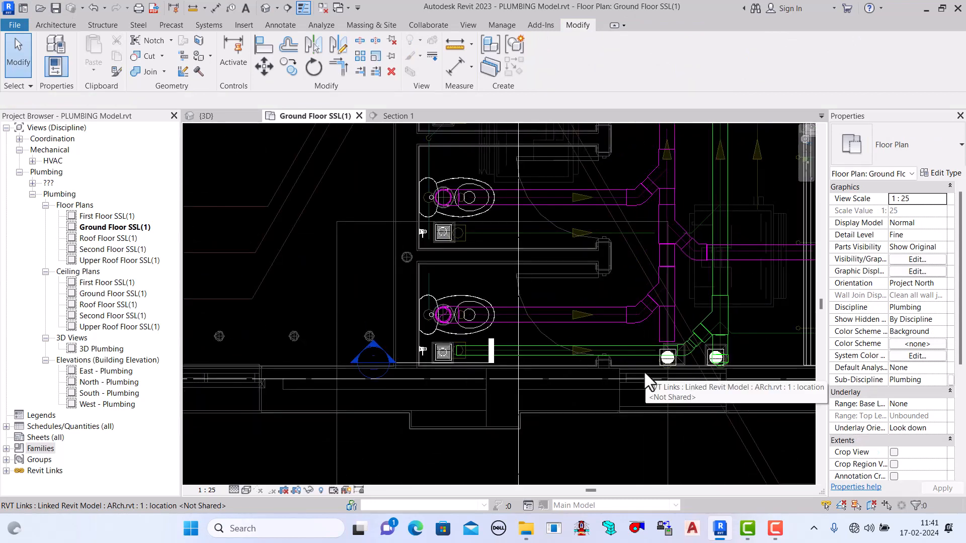
{"action": "scroll", "coordinate": [521, 353], "scroll_direction": "up", "scroll_amount": 2}
{"action": "scroll", "coordinate": [389, 341], "scroll_direction": "up", "scroll_amount": 2}
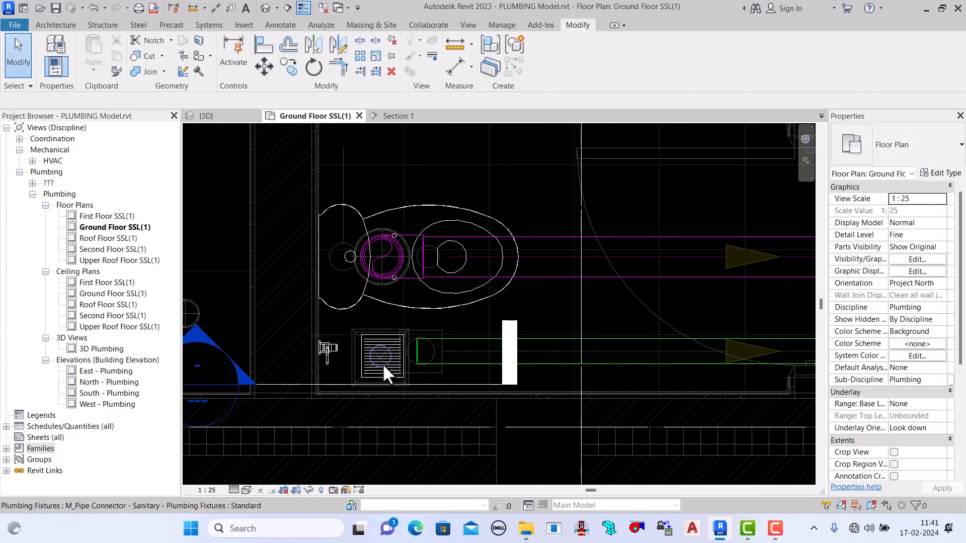
{"action": "scroll", "coordinate": [382, 363], "scroll_direction": "up", "scroll_amount": 1}
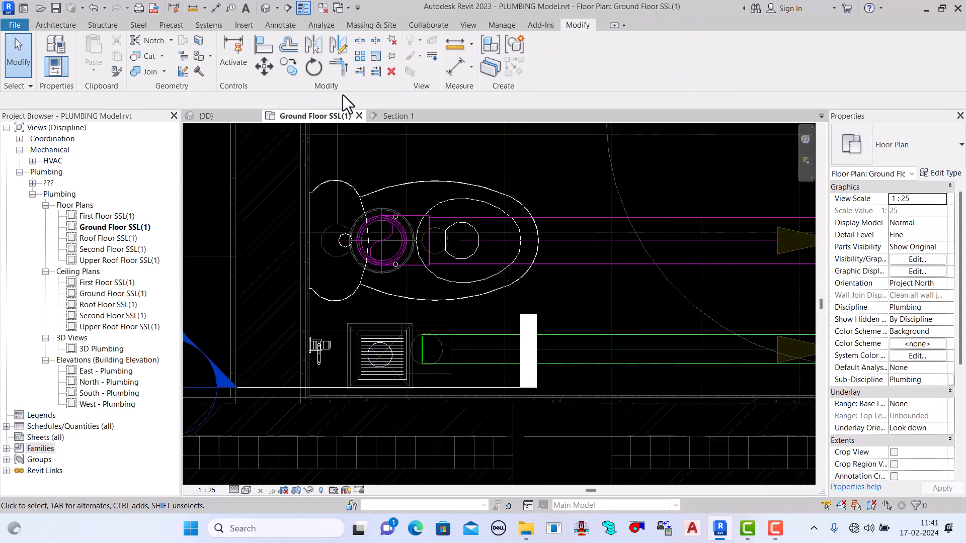
{"action": "left_click", "coordinate": [318, 387]}
{"action": "right_click", "coordinate": [318, 387]}
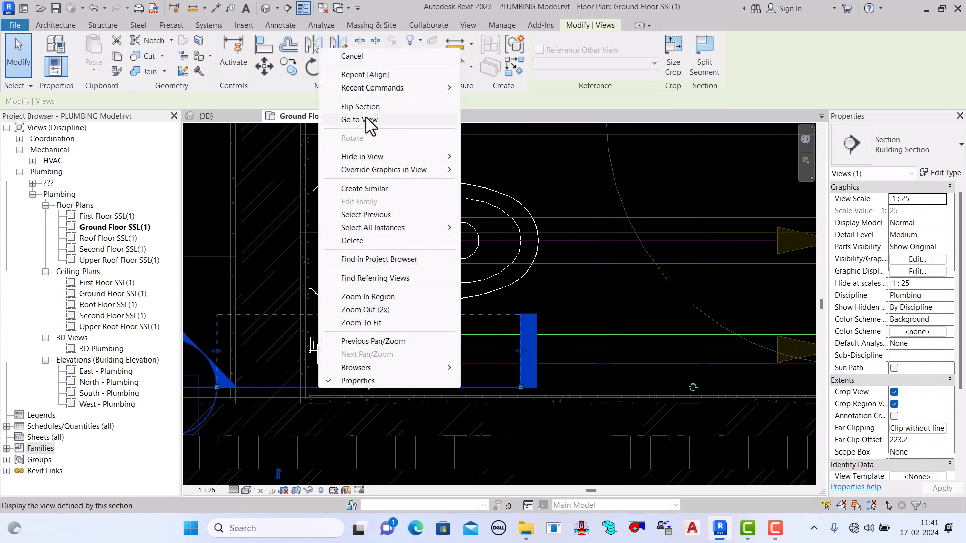
{"action": "left_click", "coordinate": [359, 120]}
{"action": "scroll", "coordinate": [590, 299], "scroll_direction": "down", "scroll_amount": 4}
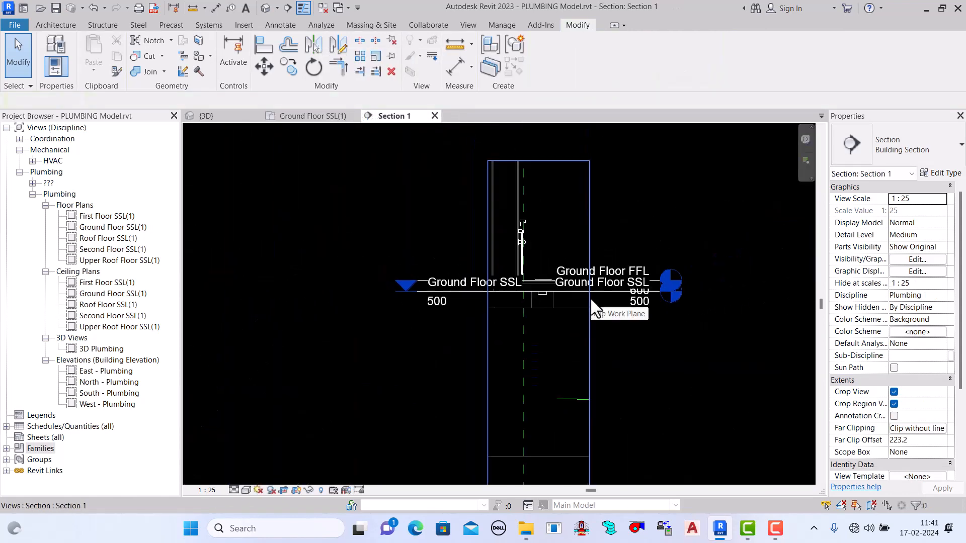
{"action": "scroll", "coordinate": [566, 431], "scroll_direction": "up", "scroll_amount": 3}
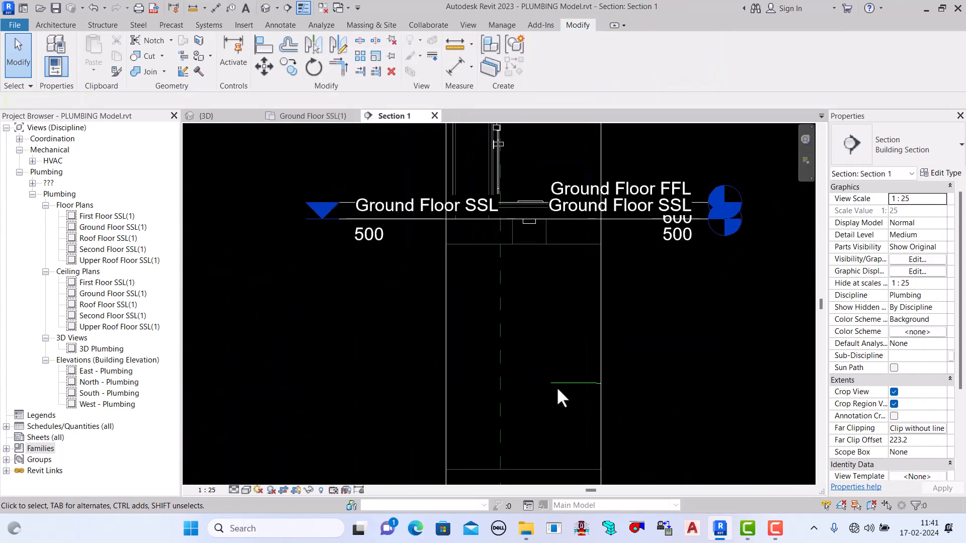
{"action": "left_click", "coordinate": [525, 224]}
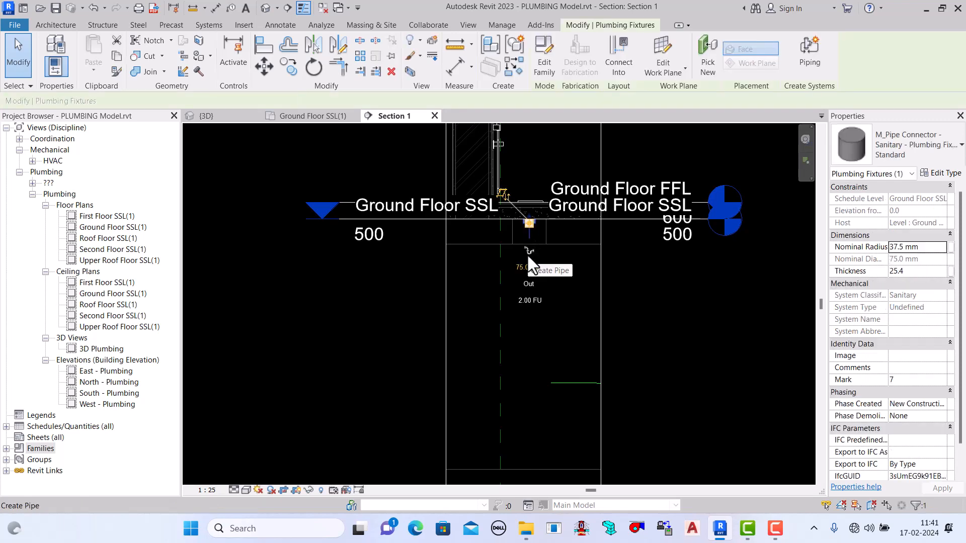
Step: Return to the Ground Floor SSL(1) plan and examine the route and slope of the 125 mm main waste pipe
{"action": "left_click", "coordinate": [322, 116]}
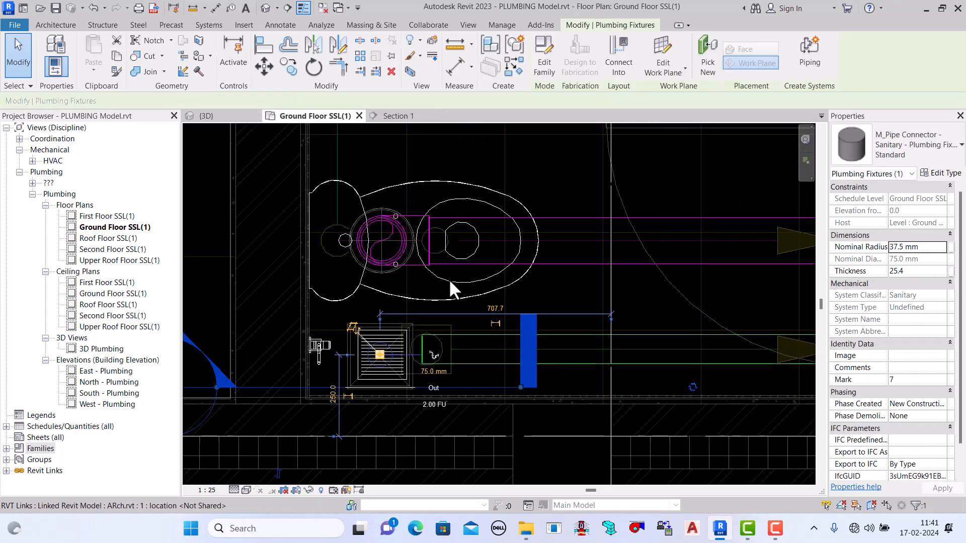
{"action": "scroll", "coordinate": [444, 336], "scroll_direction": "down", "scroll_amount": 3}
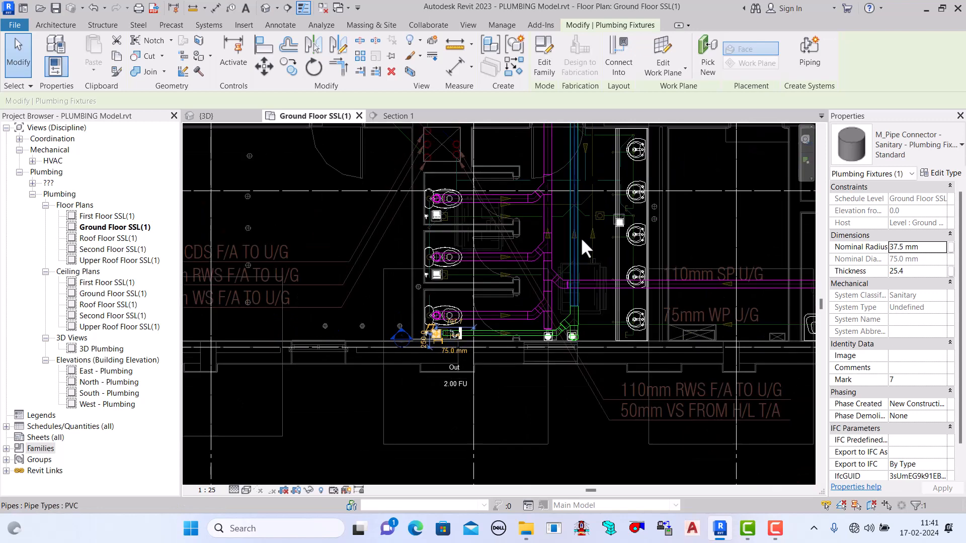
{"action": "left_click", "coordinate": [575, 283]}
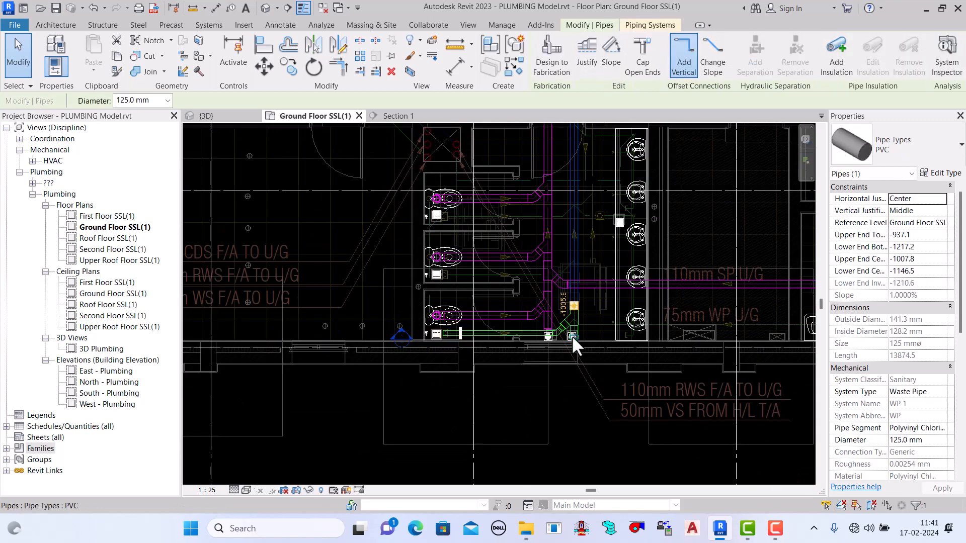
{"action": "scroll", "coordinate": [572, 336], "scroll_direction": "down", "scroll_amount": 4}
{"action": "scroll", "coordinate": [573, 334], "scroll_direction": "up", "scroll_amount": 3}
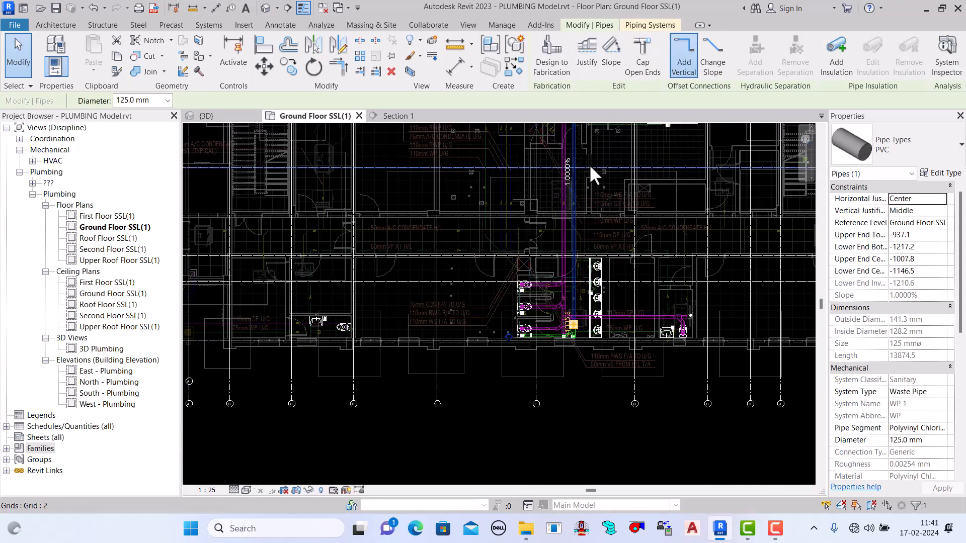
{"action": "scroll", "coordinate": [590, 164], "scroll_direction": "up", "scroll_amount": 4}
{"action": "scroll", "coordinate": [569, 206], "scroll_direction": "up", "scroll_amount": 1}
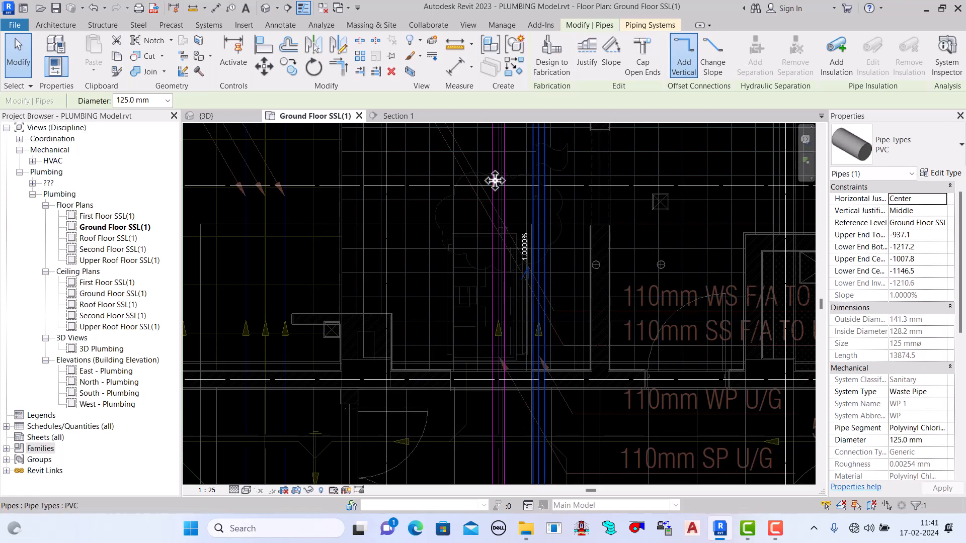
{"action": "left_click", "coordinate": [20, 71]}
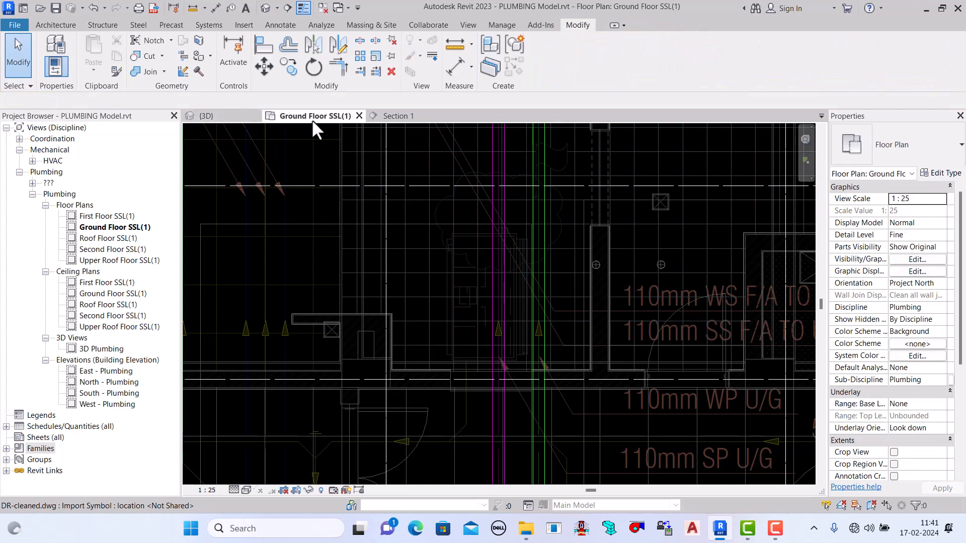
{"action": "scroll", "coordinate": [513, 204], "scroll_direction": "down", "scroll_amount": 6}
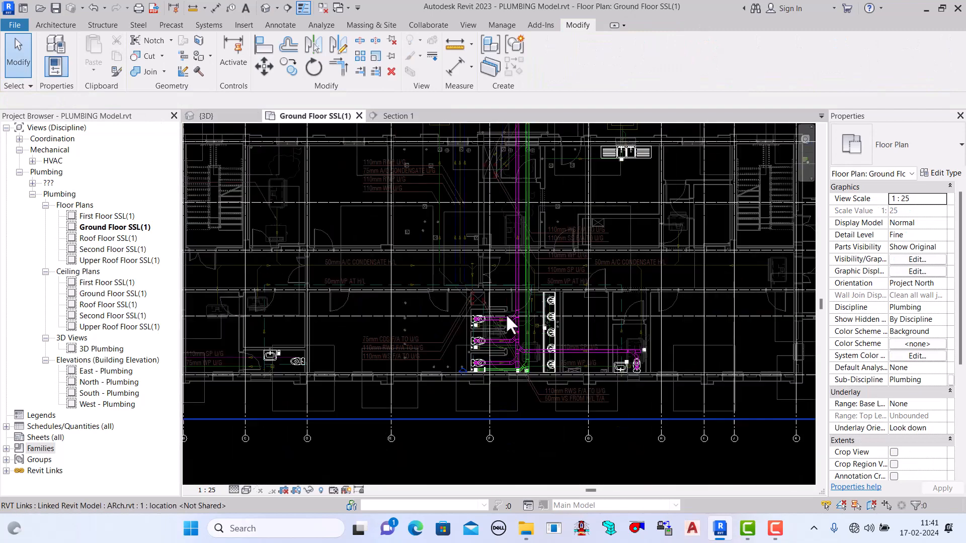
{"action": "scroll", "coordinate": [482, 391], "scroll_direction": "up", "scroll_amount": 8}
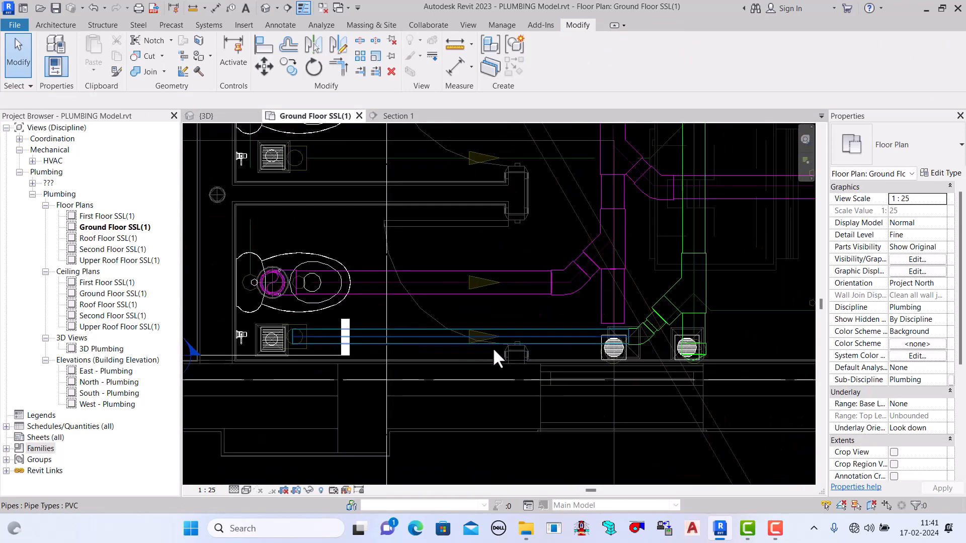
{"action": "scroll", "coordinate": [318, 352], "scroll_direction": "down", "scroll_amount": 3}
{"action": "scroll", "coordinate": [300, 359], "scroll_direction": "up", "scroll_amount": 3}
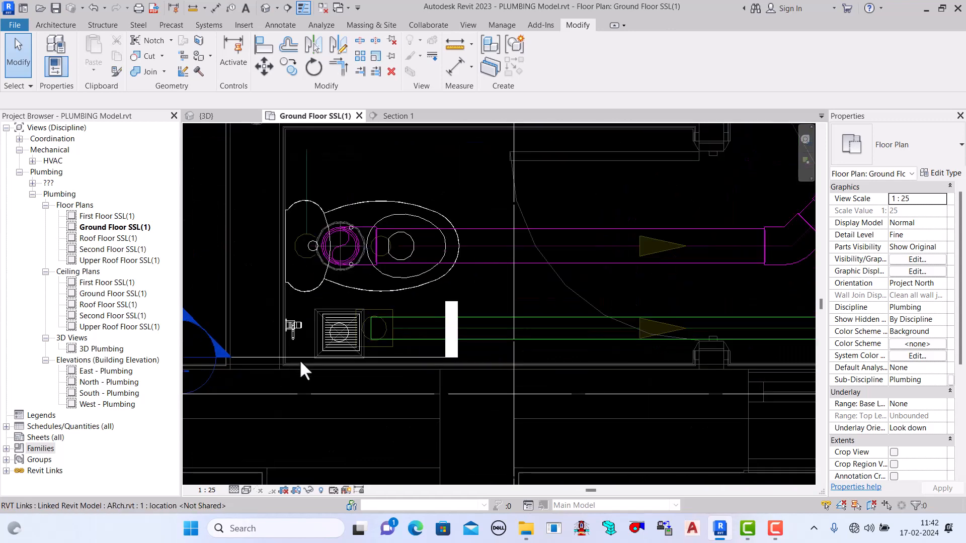
Step: Go to the view of the section cut beside the floor drain near the lowest toilet
{"action": "left_click", "coordinate": [396, 354]}
{"action": "right_click", "coordinate": [396, 354]}
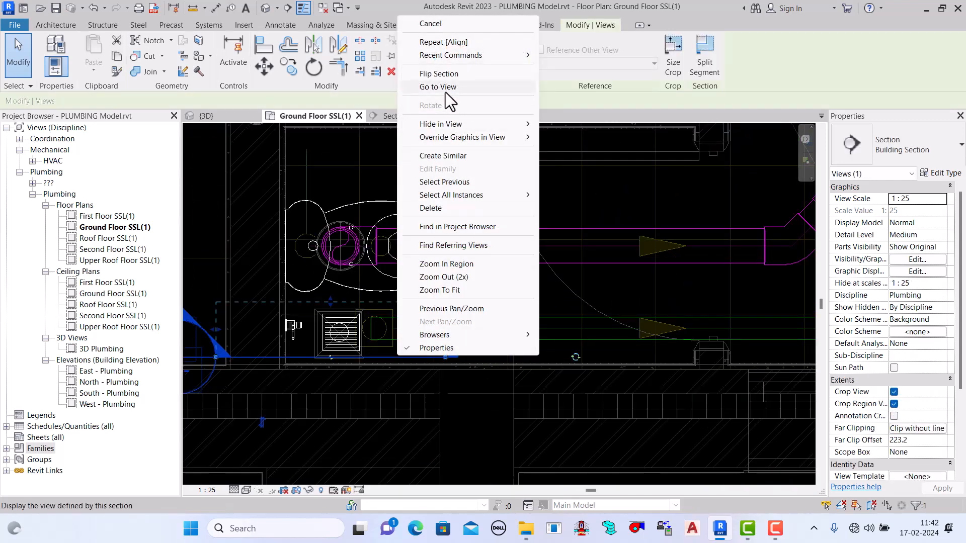
{"action": "left_click", "coordinate": [442, 90]}
{"action": "scroll", "coordinate": [524, 315], "scroll_direction": "down", "scroll_amount": 2}
{"action": "scroll", "coordinate": [524, 316], "scroll_direction": "up", "scroll_amount": 2}
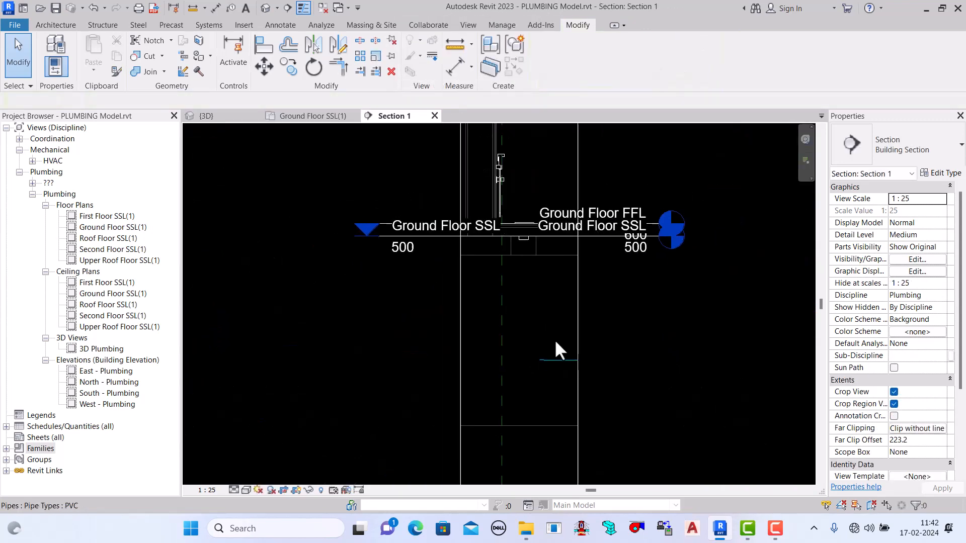
{"action": "scroll", "coordinate": [533, 240], "scroll_direction": "up", "scroll_amount": 2}
Step: Draw an 80 mm vertical waste pipe from the floor drain connector down to about -865 mm elevation, with the slope off
{"action": "left_click", "coordinate": [521, 240]}
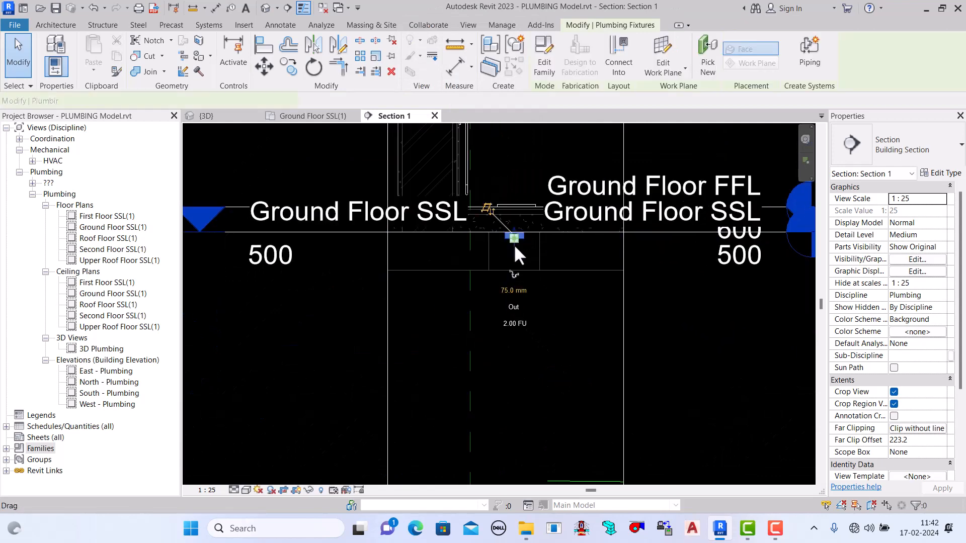
{"action": "left_click", "coordinate": [514, 274]}
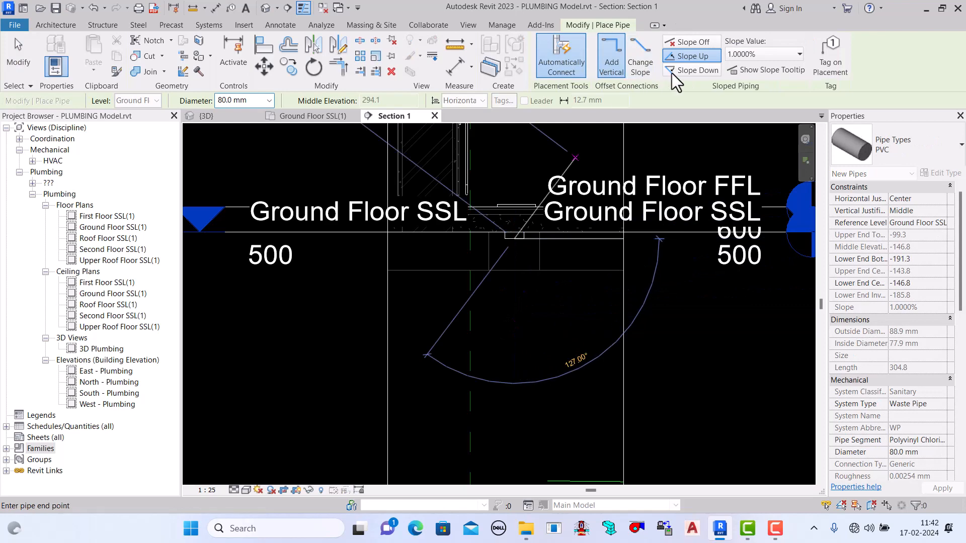
{"action": "left_click", "coordinate": [692, 43]}
{"action": "scroll", "coordinate": [528, 326], "scroll_direction": "down", "scroll_amount": 3}
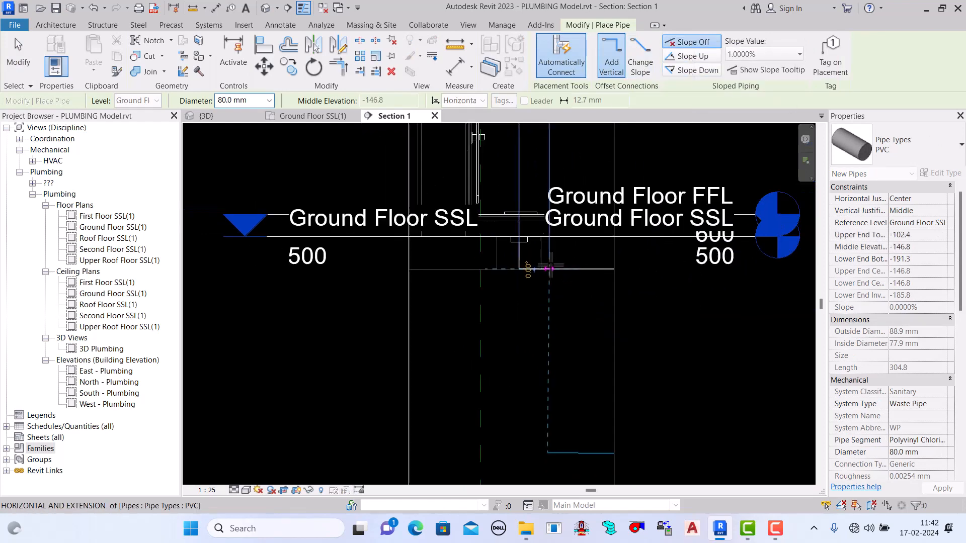
{"action": "scroll", "coordinate": [528, 332], "scroll_direction": "up", "scroll_amount": 2}
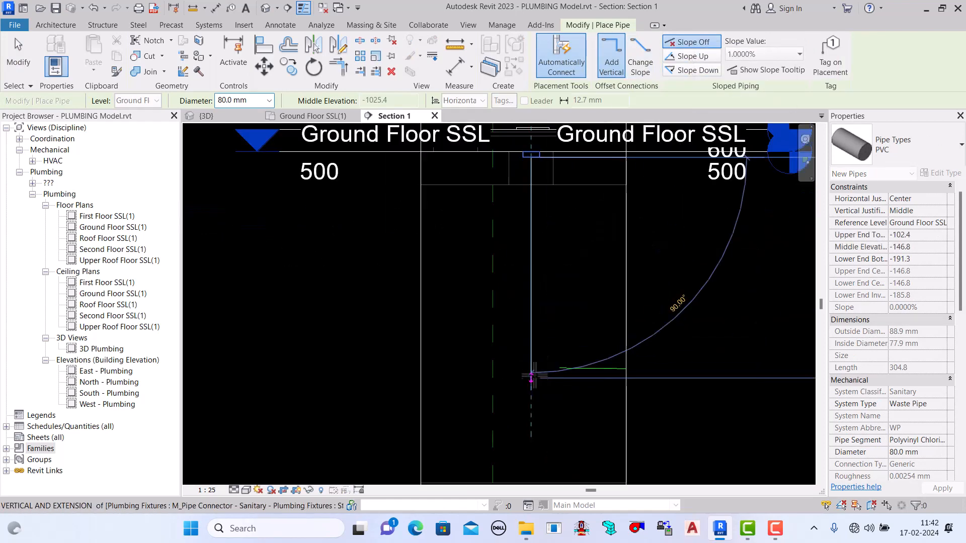
{"action": "scroll", "coordinate": [531, 346], "scroll_direction": "up", "scroll_amount": 2}
{"action": "left_click", "coordinate": [531, 346]}
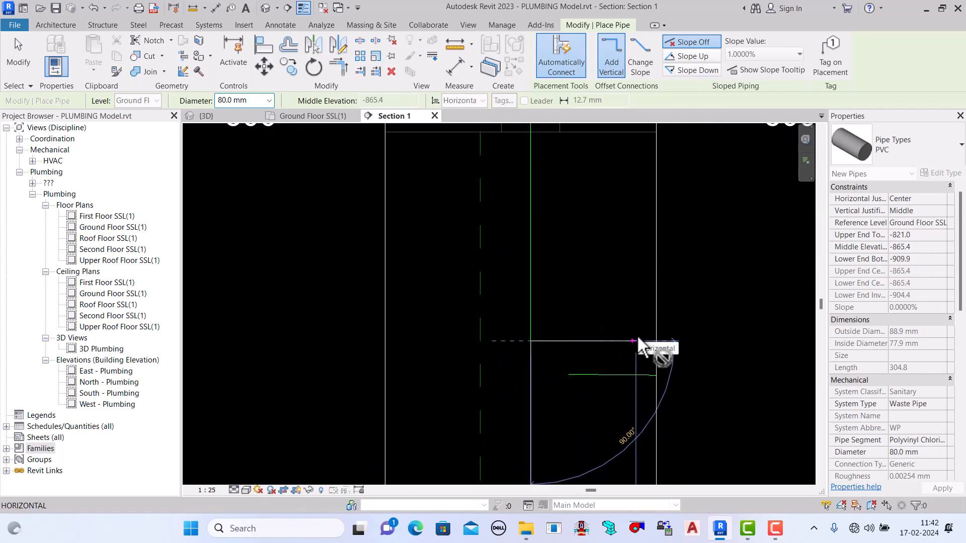
Step: Continue the pipe with a short horizontal stub toward the branch pipe, sloping down at 1.0000%, and finish the pipe command
{"action": "left_click", "coordinate": [693, 69]}
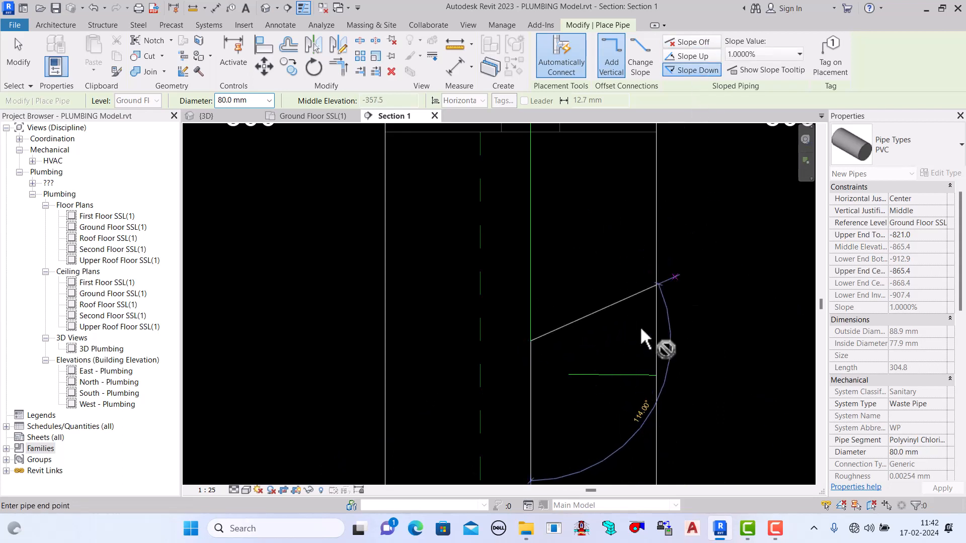
{"action": "left_click", "coordinate": [580, 341]}
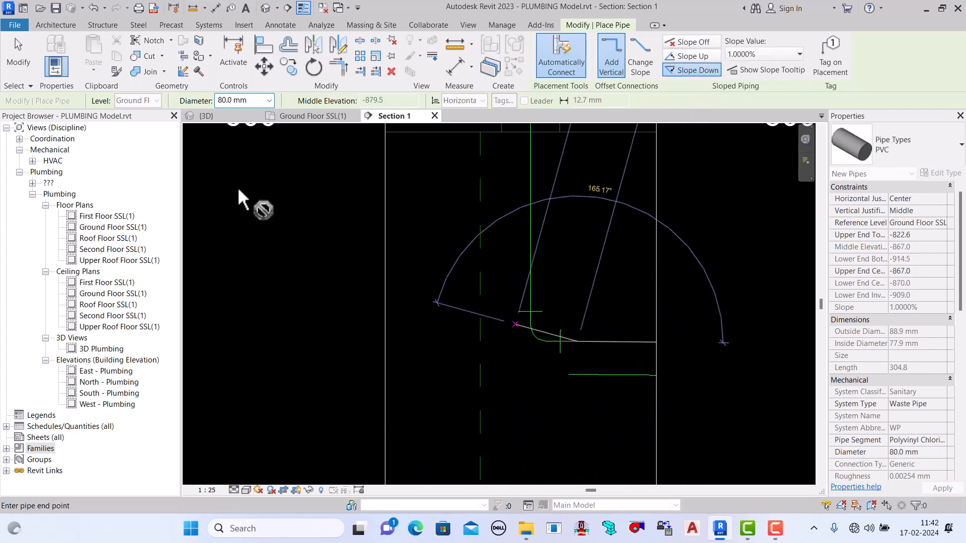
{"action": "left_click", "coordinate": [20, 61]}
Step: Set the detail level of Section 1 to Fine
{"action": "scroll", "coordinate": [614, 375], "scroll_direction": "up", "scroll_amount": 2}
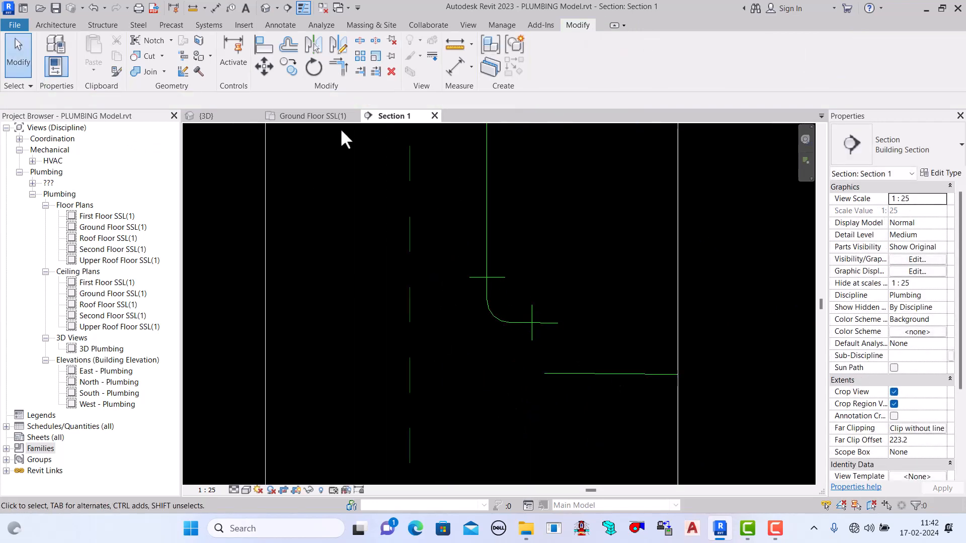
{"action": "left_click", "coordinate": [233, 489]}
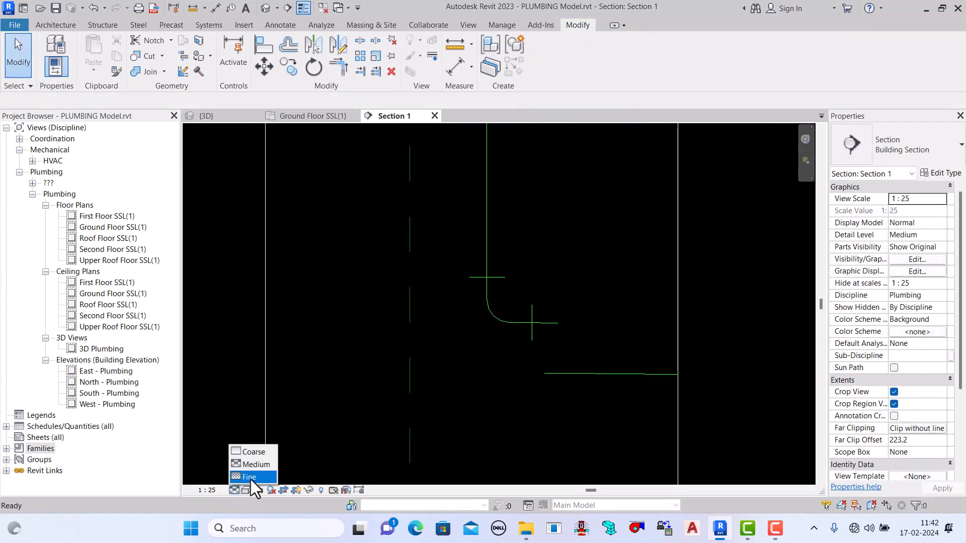
{"action": "left_click", "coordinate": [251, 479]}
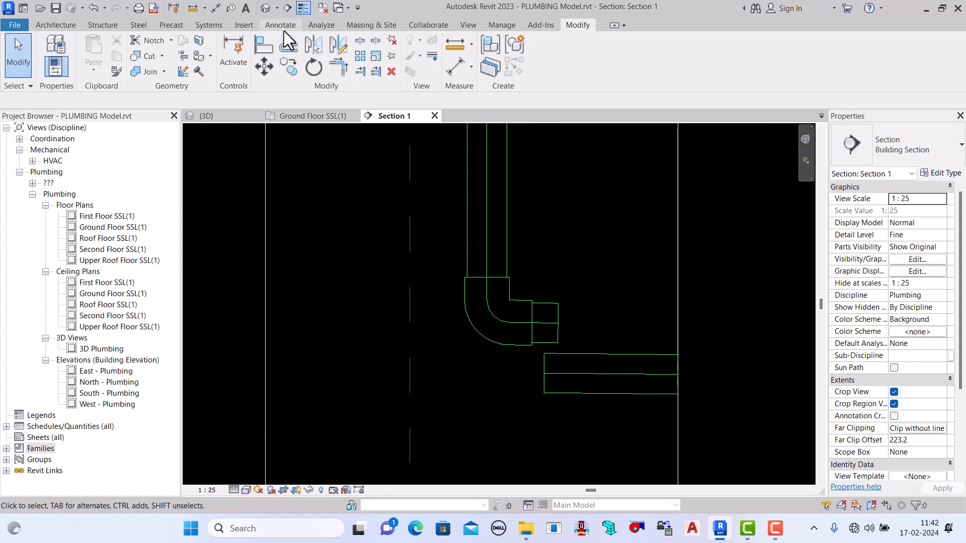
Step: Align the short elbow stub with the centerline of the branch pipe in Section 1
{"action": "left_click", "coordinate": [267, 49]}
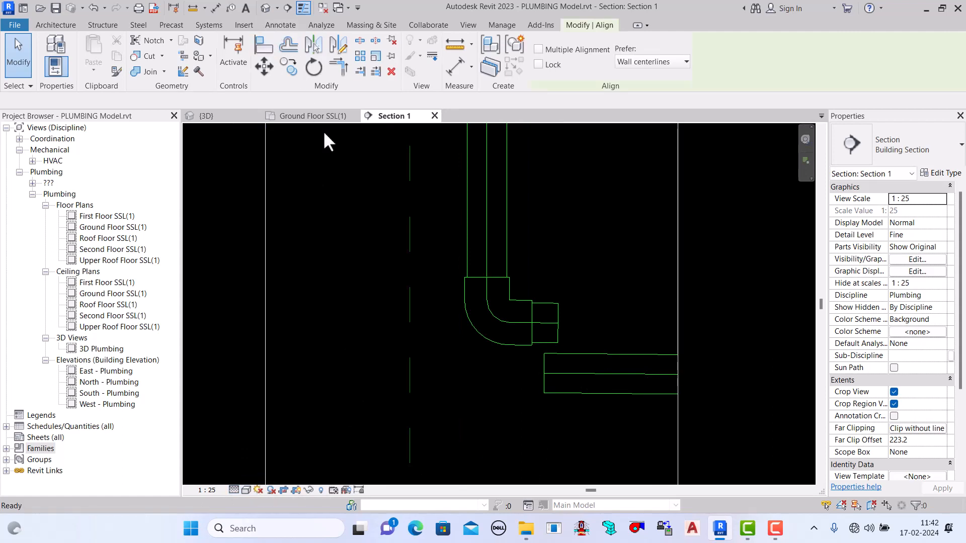
{"action": "left_click", "coordinate": [594, 375]}
{"action": "left_click", "coordinate": [544, 324]}
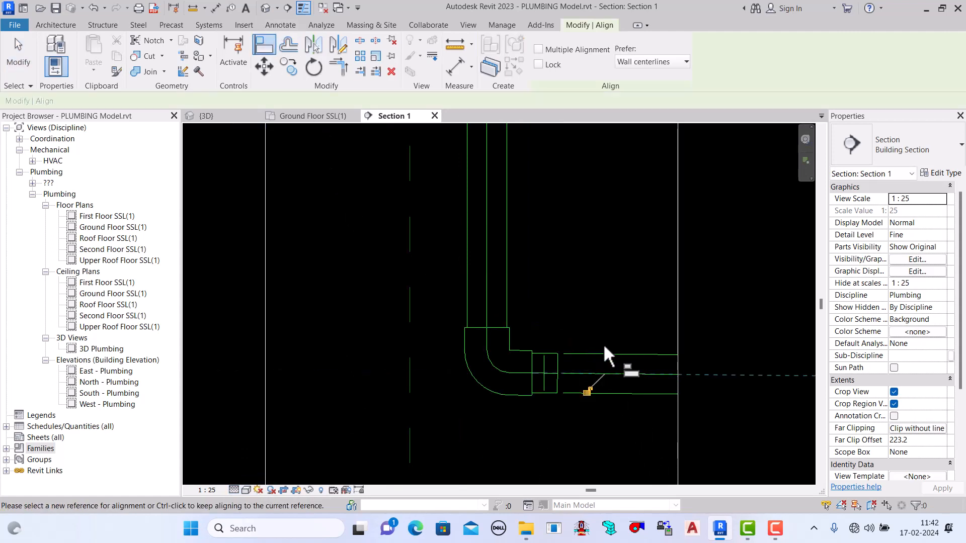
{"action": "left_click", "coordinate": [10, 39]}
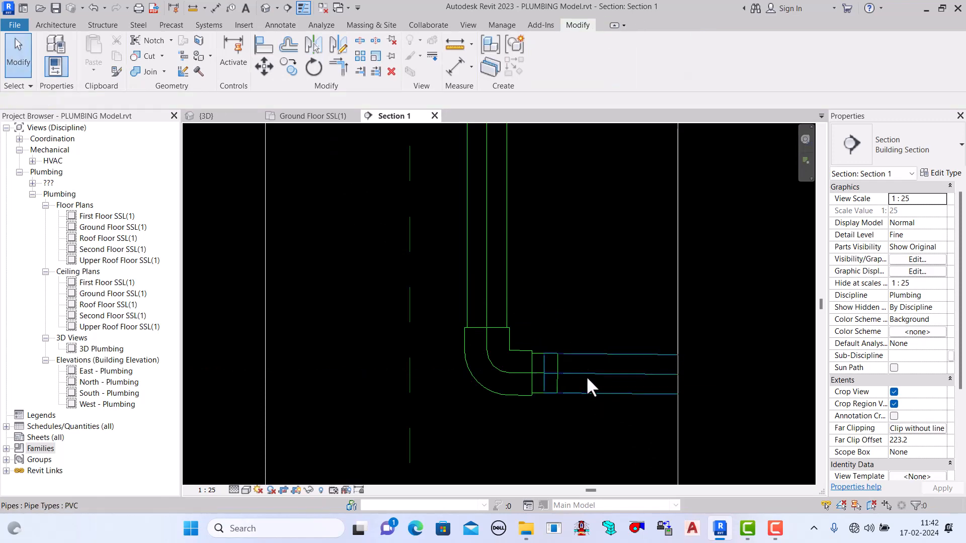
Step: Pull the near end of the branch pipe back from the elbow stub, leaving a small gap between them
{"action": "left_click", "coordinate": [547, 373]}
{"action": "left_click_drag", "start_coordinate": [546, 372], "coordinate": [571, 382]}
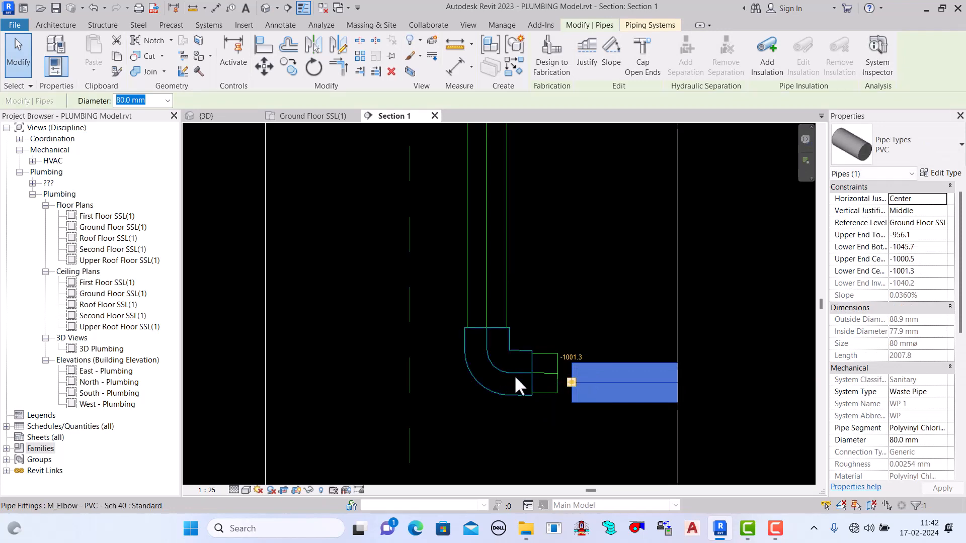
{"action": "left_click", "coordinate": [423, 304]}
{"action": "left_click_drag", "start_coordinate": [587, 391], "coordinate": [571, 373]}
{"action": "key", "text": "Escape"}
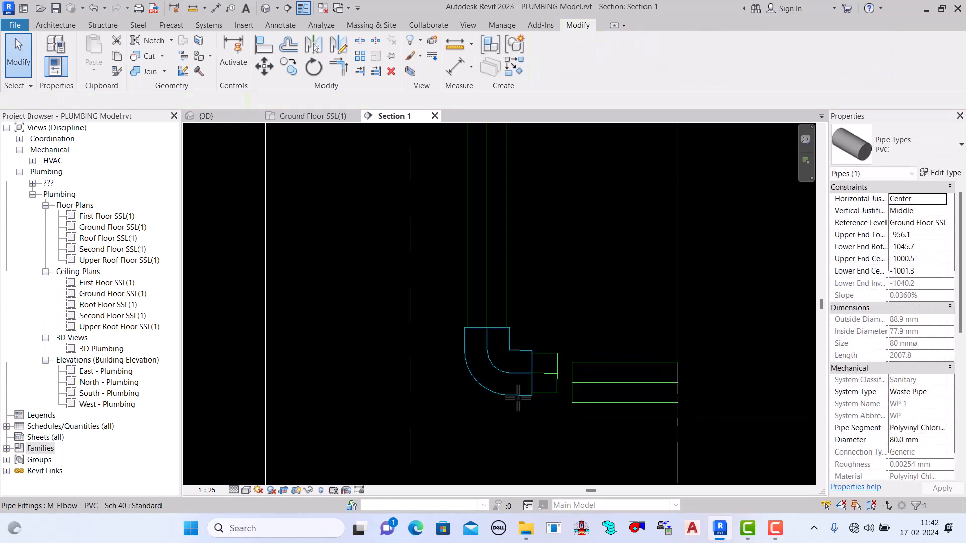
Step: Realign the elbow stub's centerline to the shortened branch pipe's centerline in the section
{"action": "left_click", "coordinate": [261, 46]}
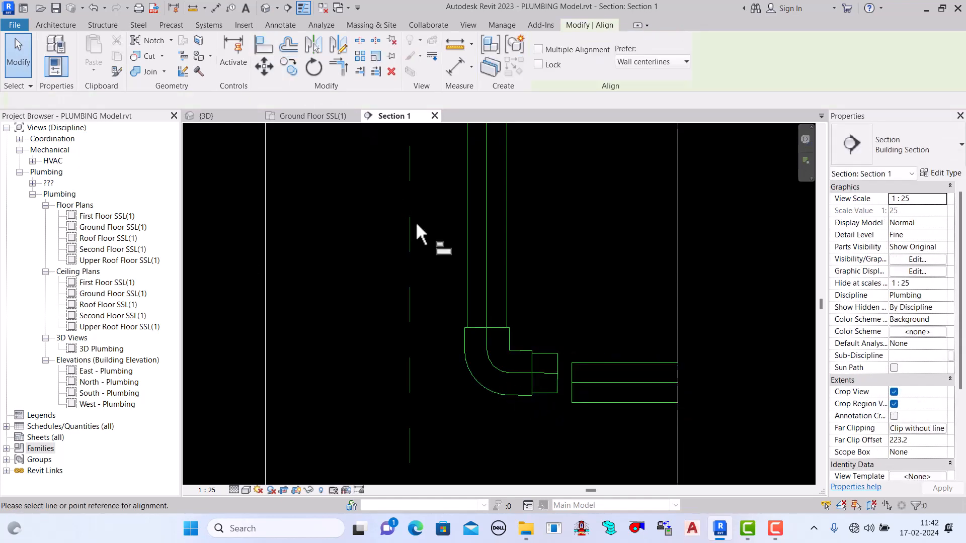
{"action": "left_click", "coordinate": [593, 382]}
{"action": "left_click", "coordinate": [539, 371]}
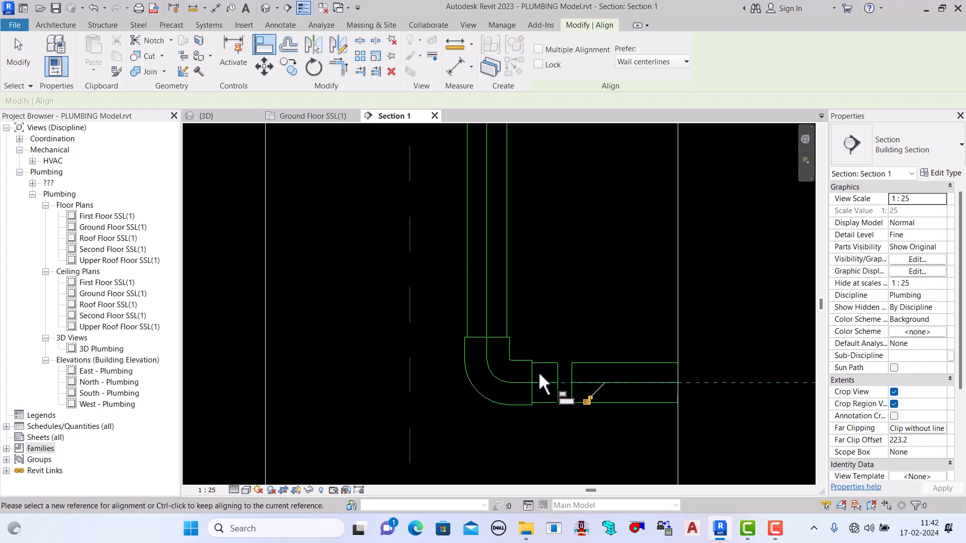
{"action": "left_click", "coordinate": [25, 58]}
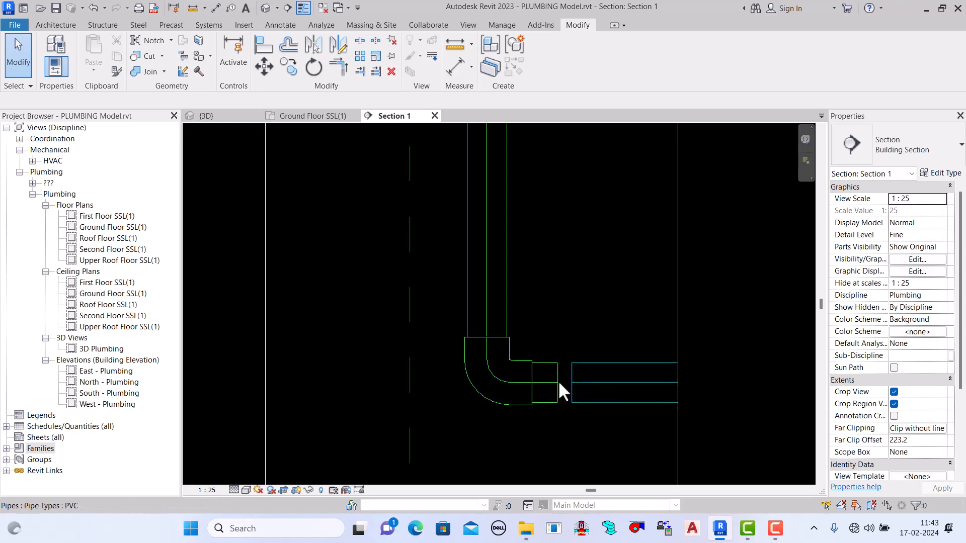
Step: In the Ground Floor SSL(1) plan, align the branch pipe's centerline to the centerline of the floor drain's stub
{"action": "left_click", "coordinate": [295, 116]}
{"action": "scroll", "coordinate": [352, 333], "scroll_direction": "up", "scroll_amount": 4}
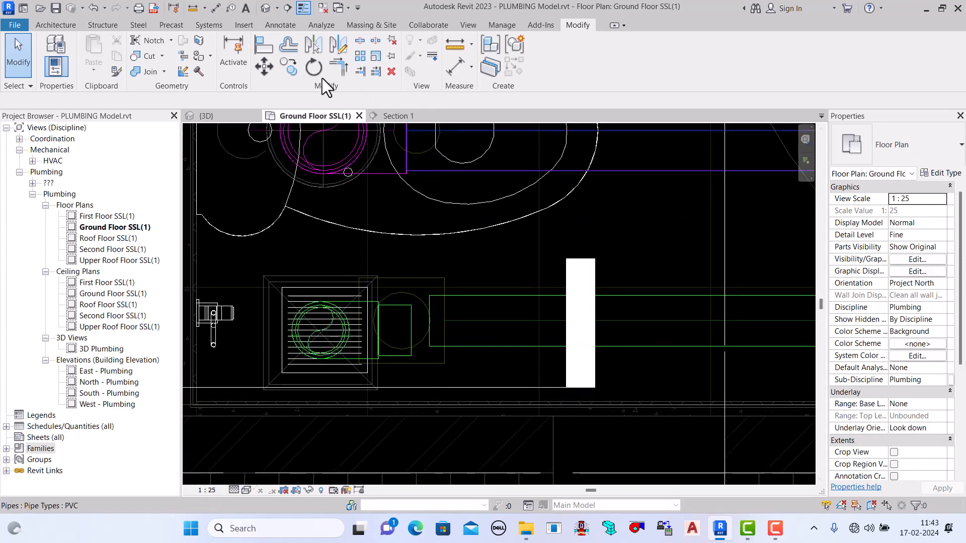
{"action": "left_click", "coordinate": [263, 46]}
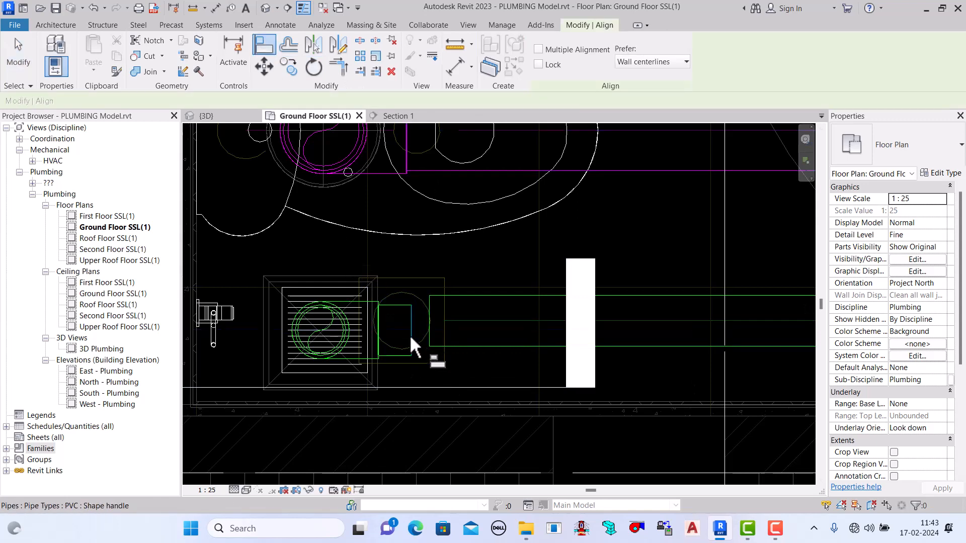
{"action": "left_click", "coordinate": [397, 329]}
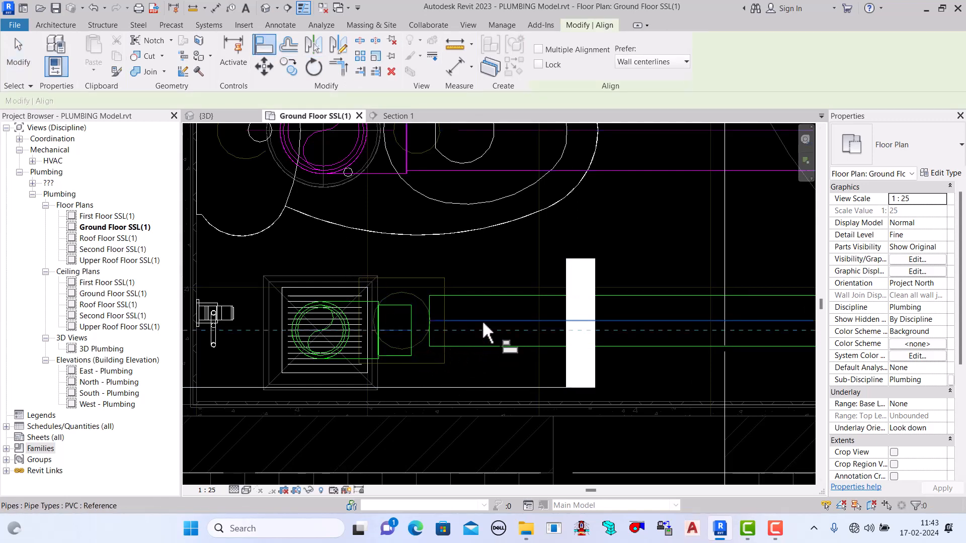
{"action": "left_click", "coordinate": [482, 320]}
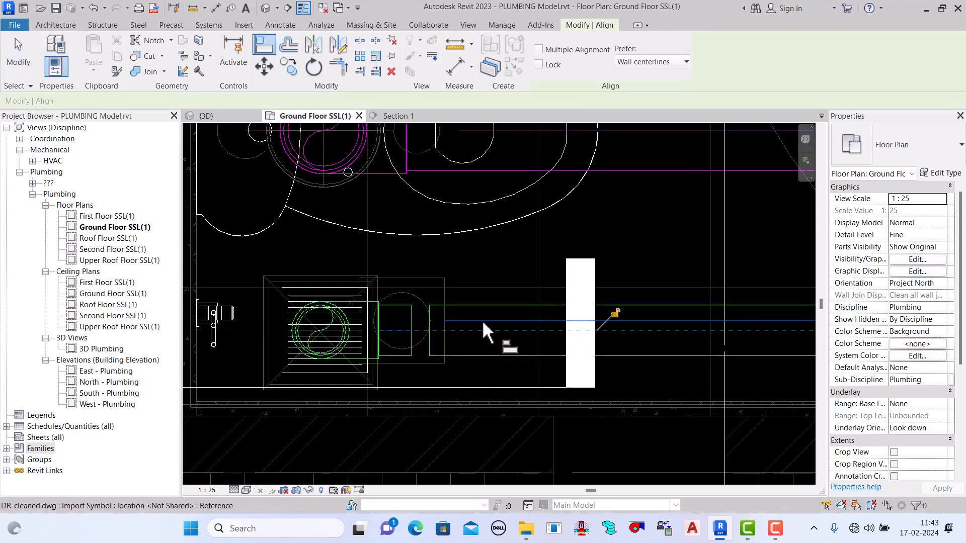
{"action": "left_click", "coordinate": [20, 49]}
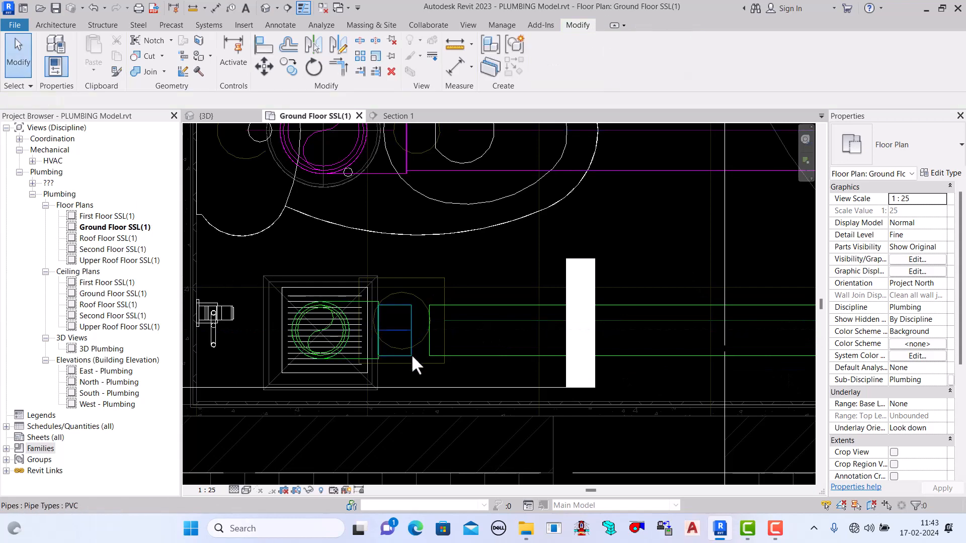
Step: Extend the stub's open end to the branch pipe so both join into one pipe, and check the joint in Section 1
{"action": "left_click", "coordinate": [412, 331]}
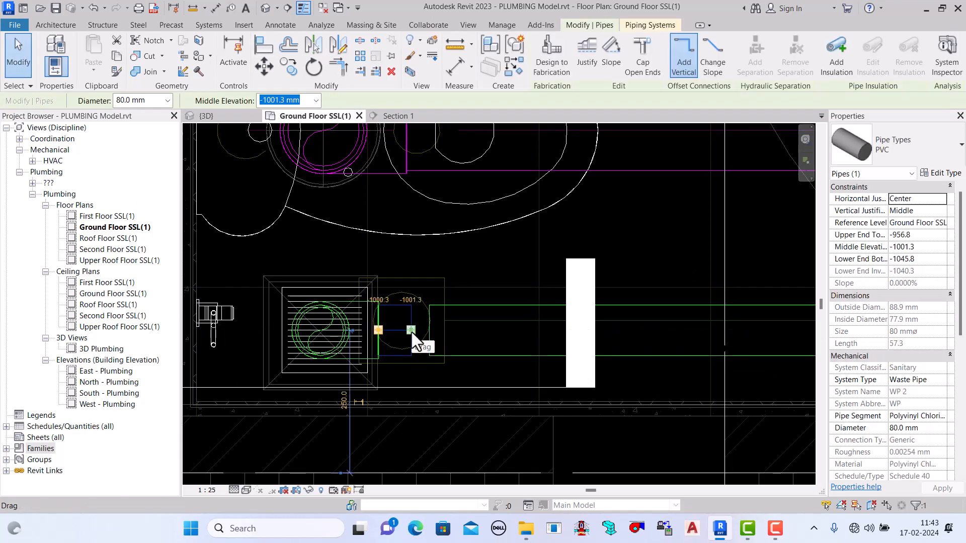
{"action": "left_click_drag", "start_coordinate": [412, 329], "coordinate": [430, 330]}
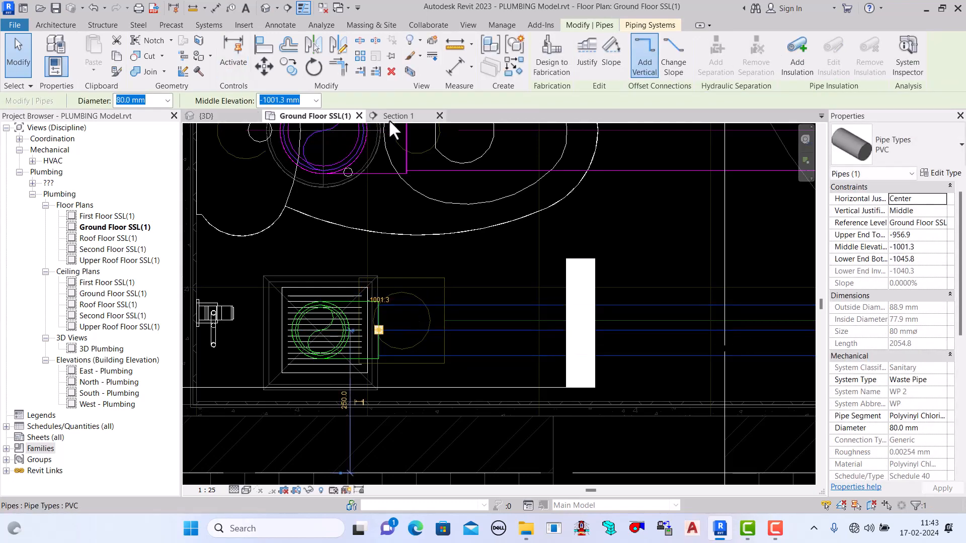
{"action": "key", "text": "ctrl+Tab"}
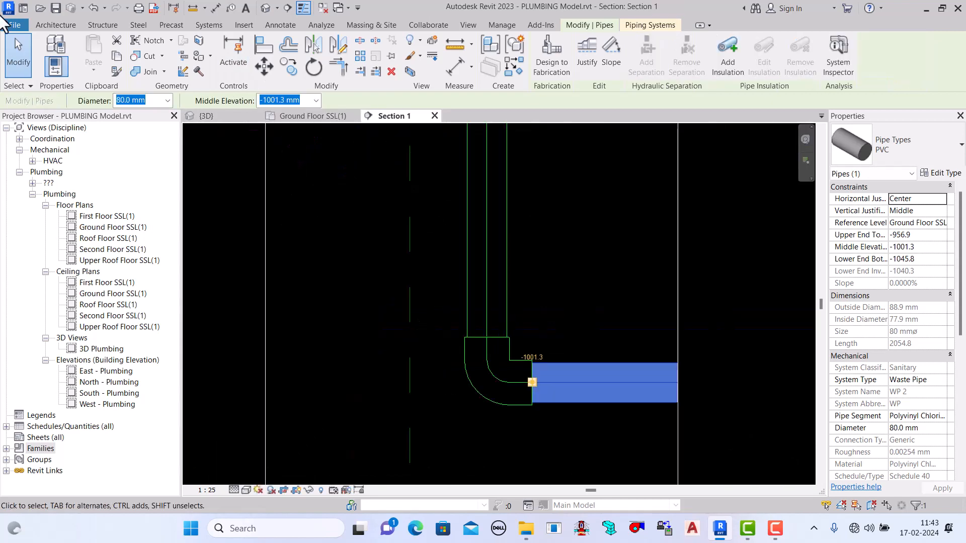
{"action": "left_click", "coordinate": [20, 52]}
{"action": "scroll", "coordinate": [385, 307], "scroll_direction": "down", "scroll_amount": 3}
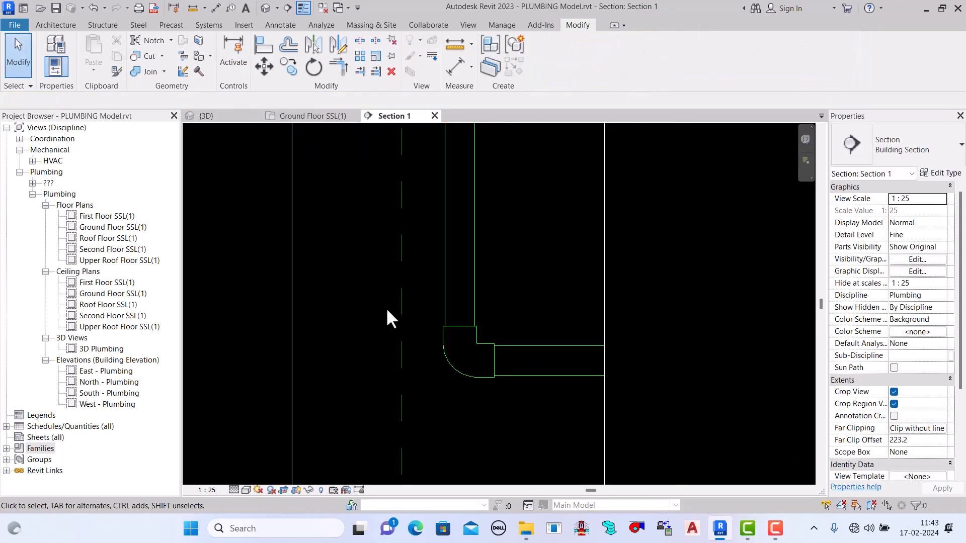
{"action": "scroll", "coordinate": [507, 345], "scroll_direction": "up", "scroll_amount": 1}
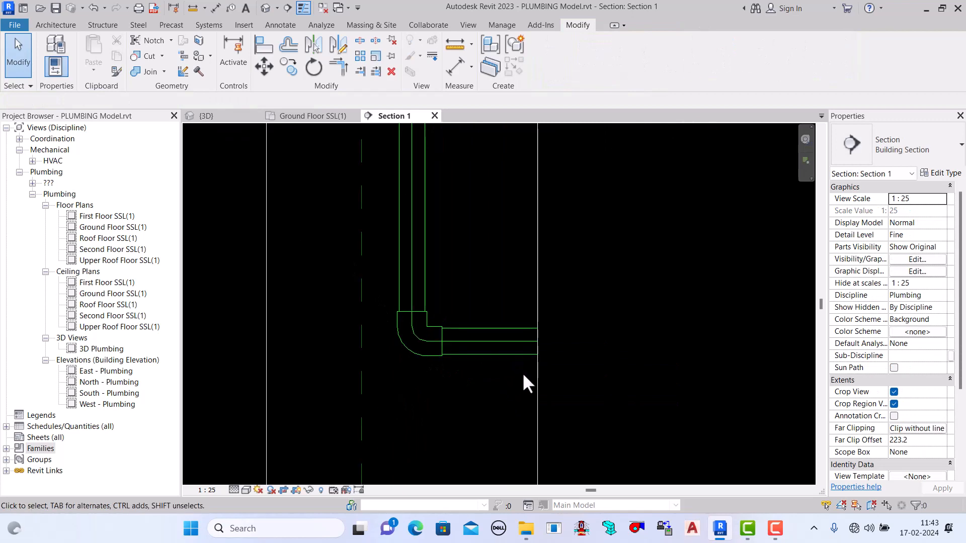
Step: Examine the joined floor drain pipe in the ground floor plan, from the drain to its connection at the main waste pipe
{"action": "left_click", "coordinate": [290, 117]}
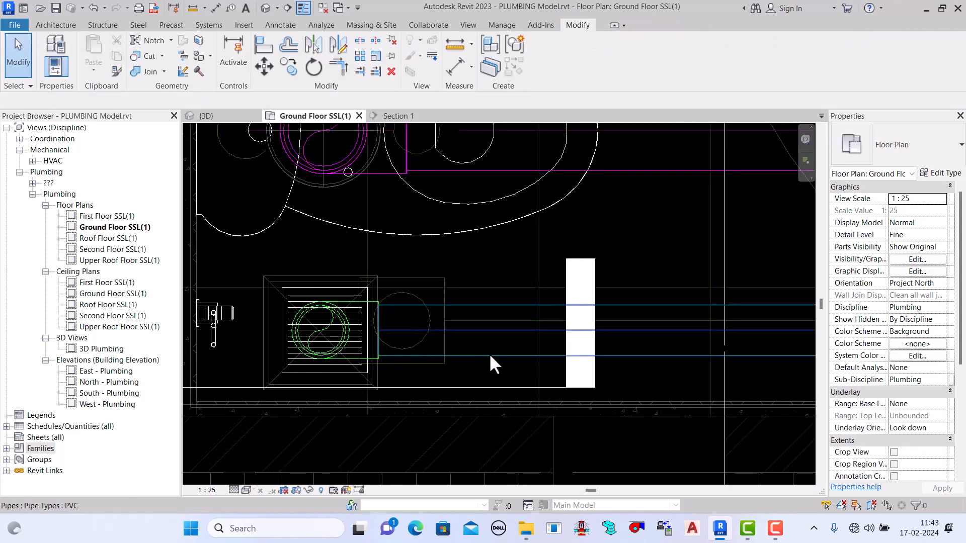
{"action": "key", "text": "d"}
{"action": "left_click", "coordinate": [409, 356]}
{"action": "scroll", "coordinate": [408, 357], "scroll_direction": "down", "scroll_amount": 3}
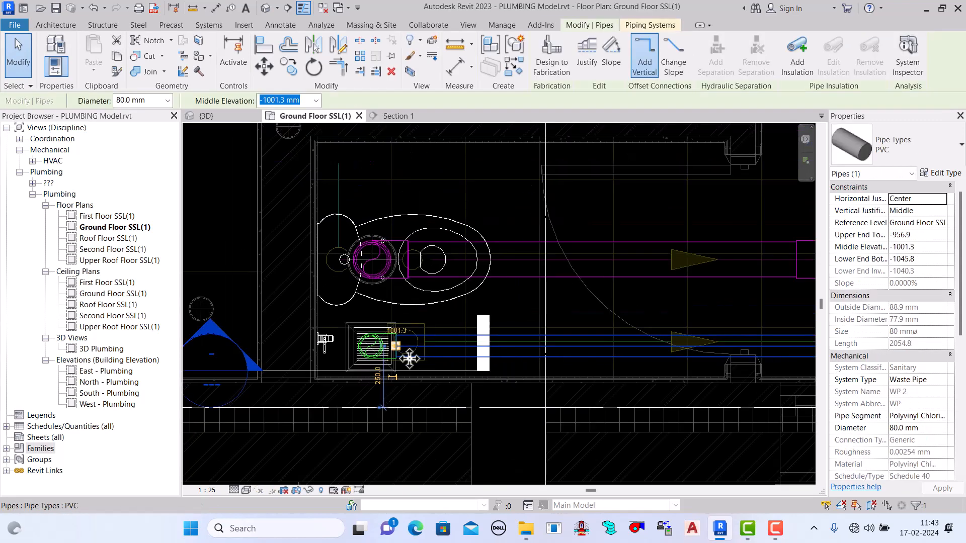
{"action": "scroll", "coordinate": [410, 361], "scroll_direction": "up", "scroll_amount": 2}
{"action": "scroll", "coordinate": [653, 357], "scroll_direction": "up", "scroll_amount": 4}
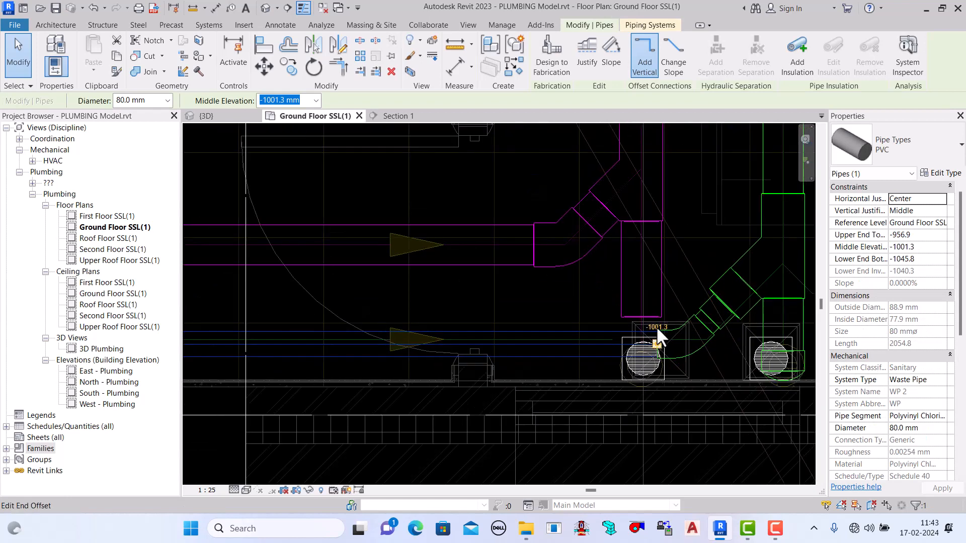
{"action": "scroll", "coordinate": [706, 352], "scroll_direction": "down", "scroll_amount": 3}
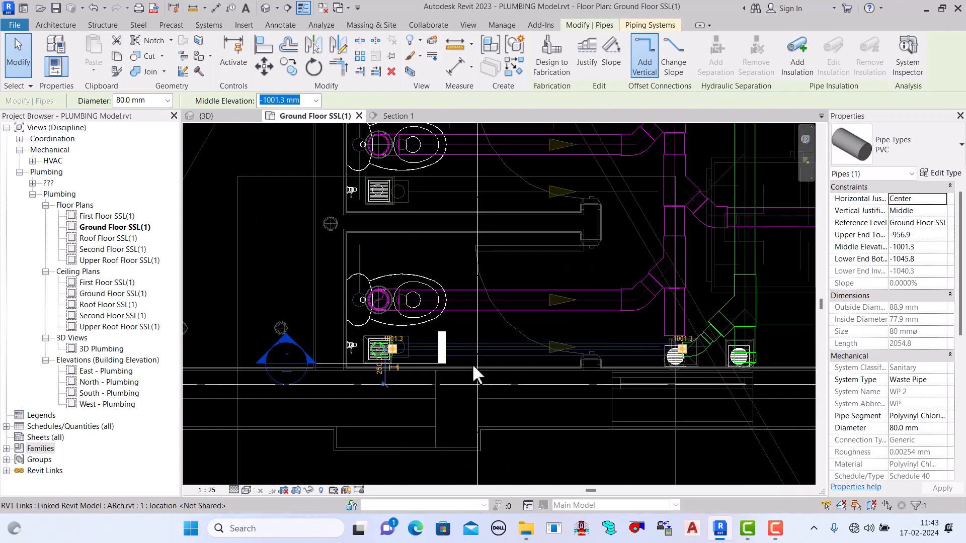
{"action": "scroll", "coordinate": [417, 360], "scroll_direction": "up", "scroll_amount": 2}
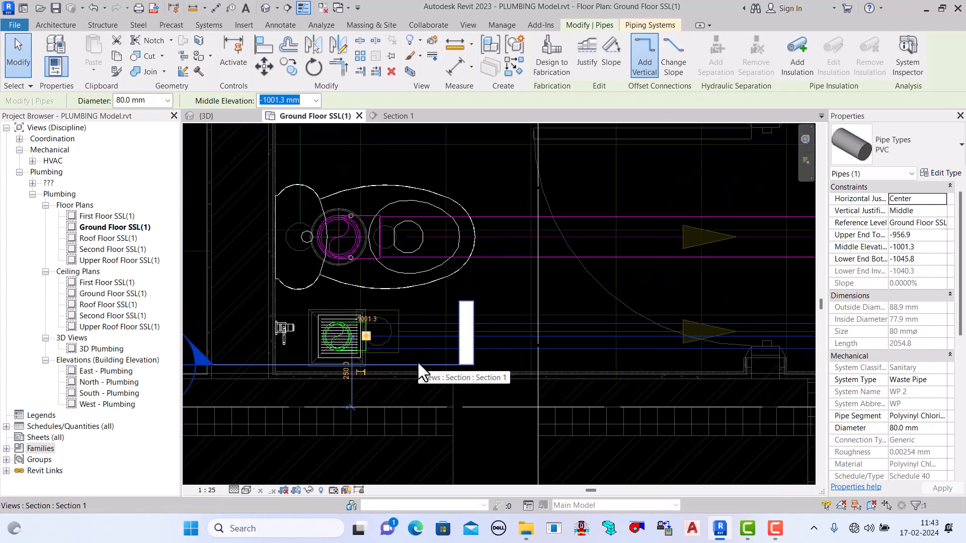
{"action": "scroll", "coordinate": [392, 354], "scroll_direction": "down", "scroll_amount": 2}
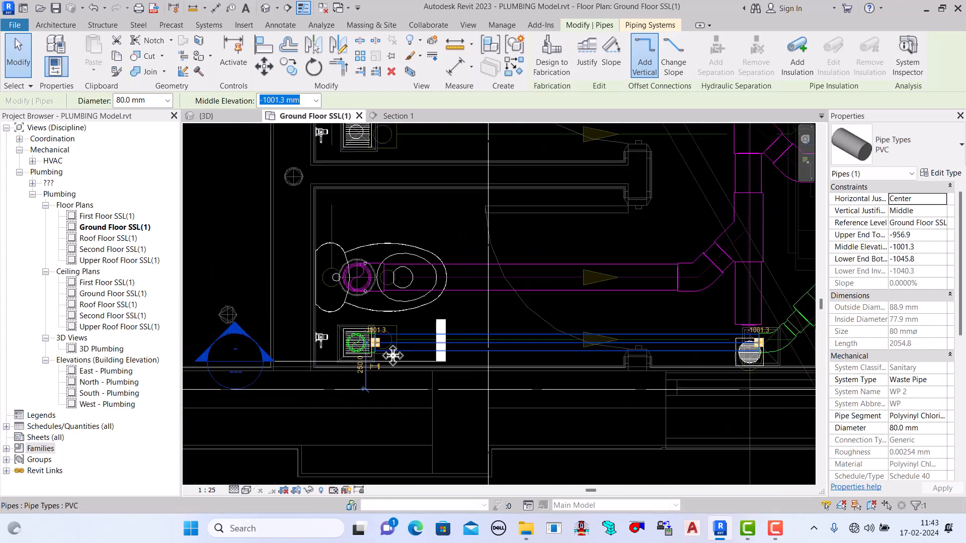
{"action": "scroll", "coordinate": [647, 369], "scroll_direction": "up", "scroll_amount": 2}
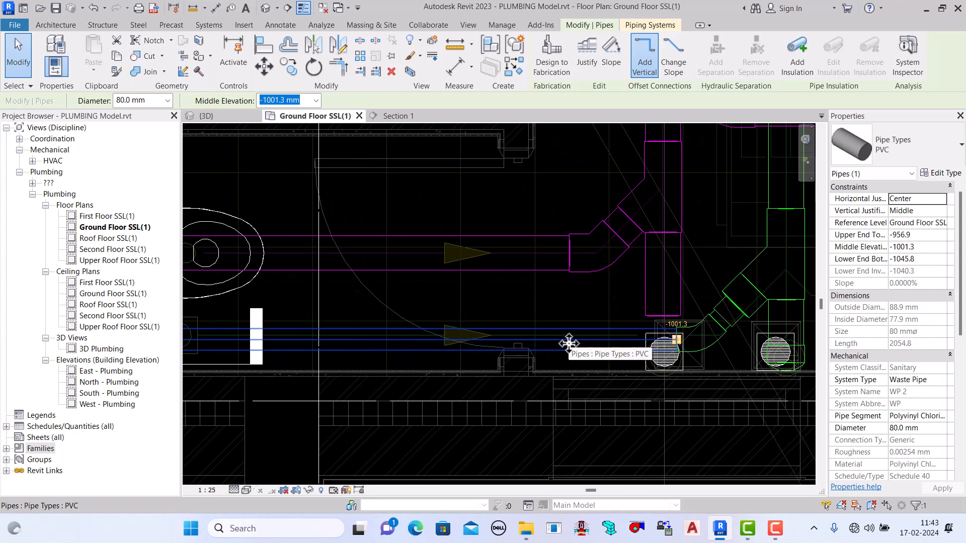
Step: Inspect the connected floor drain pipe and the neighboring toilet branches from below in the 3D view
{"action": "left_click", "coordinate": [217, 118]}
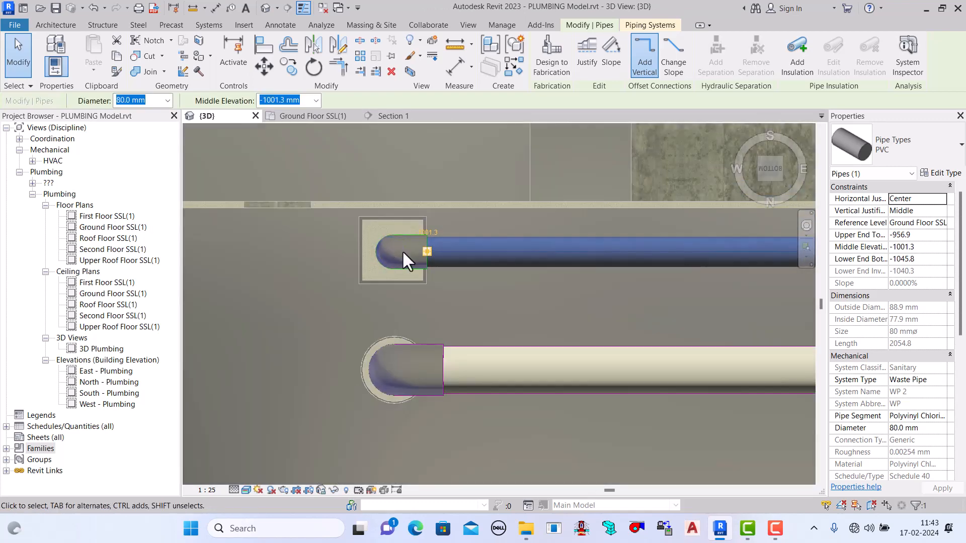
{"action": "scroll", "coordinate": [391, 250], "scroll_direction": "down", "scroll_amount": 4}
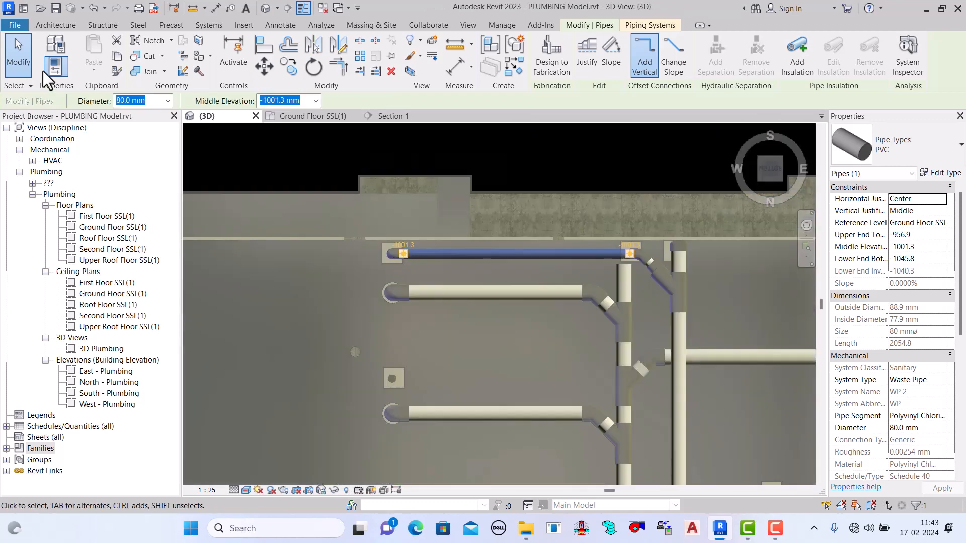
{"action": "left_click", "coordinate": [18, 55]}
{"action": "scroll", "coordinate": [739, 319], "scroll_direction": "up", "scroll_amount": 1}
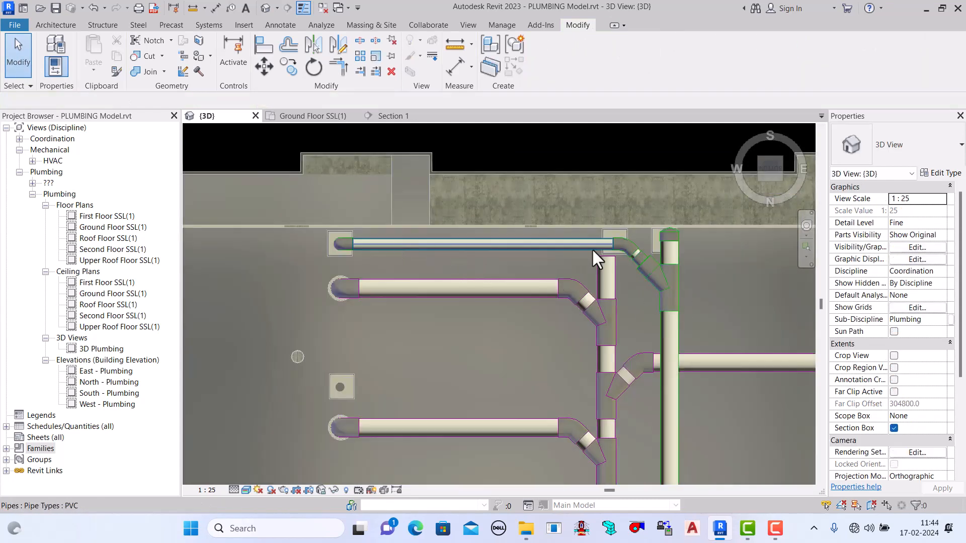
{"action": "scroll", "coordinate": [592, 248], "scroll_direction": "down", "scroll_amount": 5}
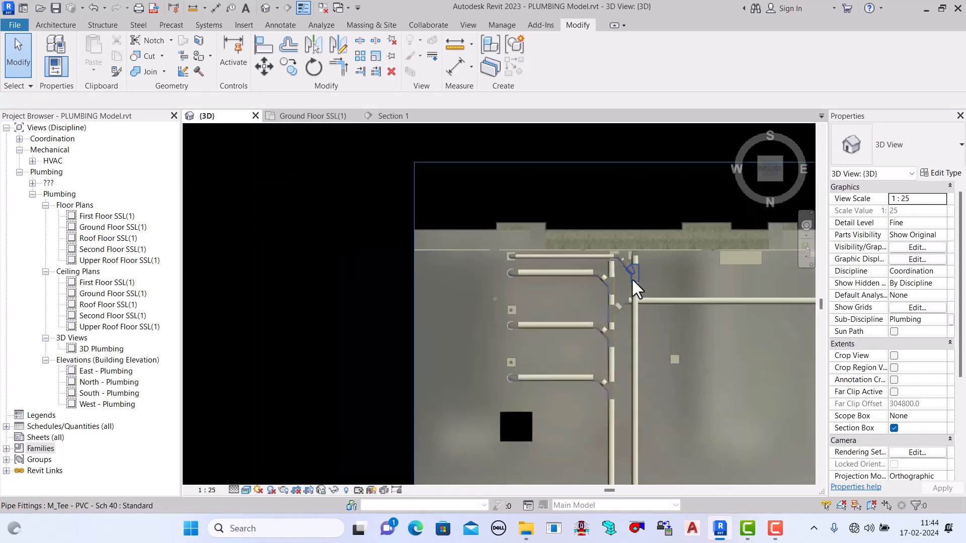
{"action": "scroll", "coordinate": [632, 278], "scroll_direction": "down", "scroll_amount": 2}
{"action": "scroll", "coordinate": [646, 348], "scroll_direction": "up", "scroll_amount": 3}
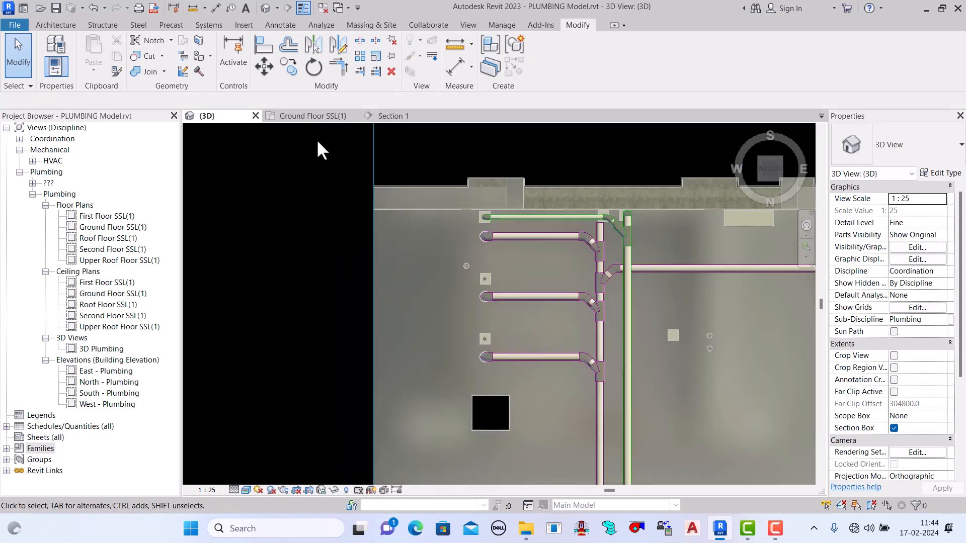
Step: In the Ground Floor SSL(1) plan, start a similar pipe on the 125 mm main waste pipe, inheriting its elevation, with the diameter set to 80 mm
{"action": "left_click", "coordinate": [305, 116]}
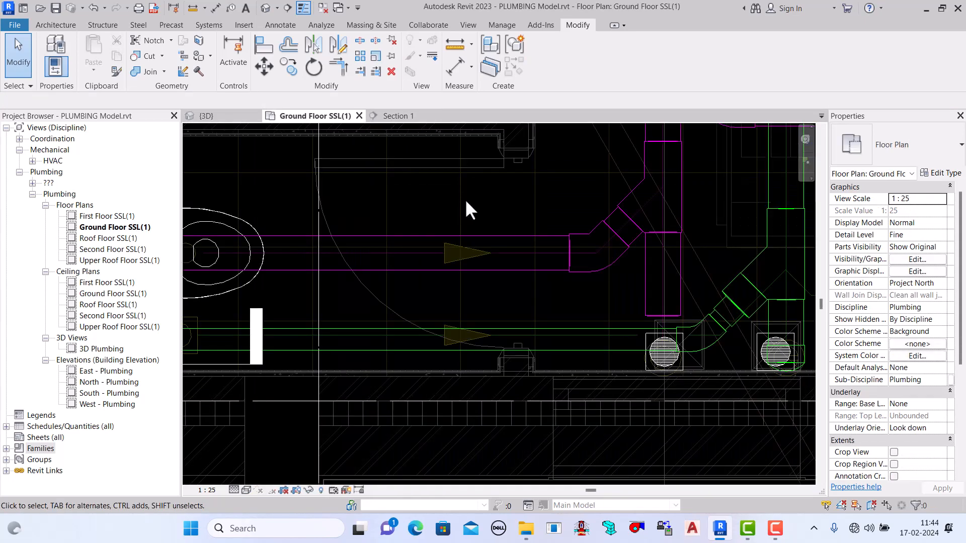
{"action": "scroll", "coordinate": [586, 376], "scroll_direction": "down", "scroll_amount": 2}
{"action": "scroll", "coordinate": [584, 375], "scroll_direction": "up", "scroll_amount": 2}
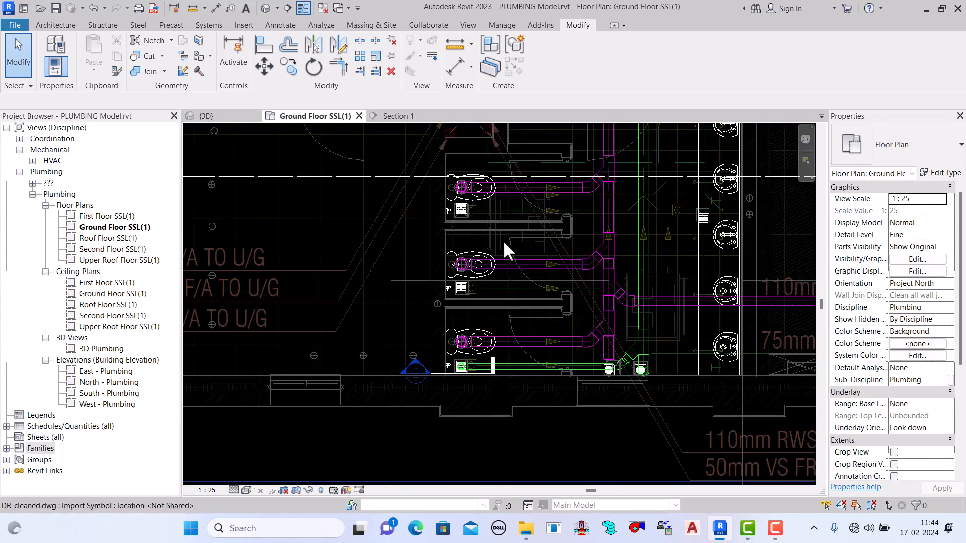
{"action": "scroll", "coordinate": [505, 246], "scroll_direction": "up", "scroll_amount": 2}
{"action": "scroll", "coordinate": [724, 338], "scroll_direction": "up", "scroll_amount": 3}
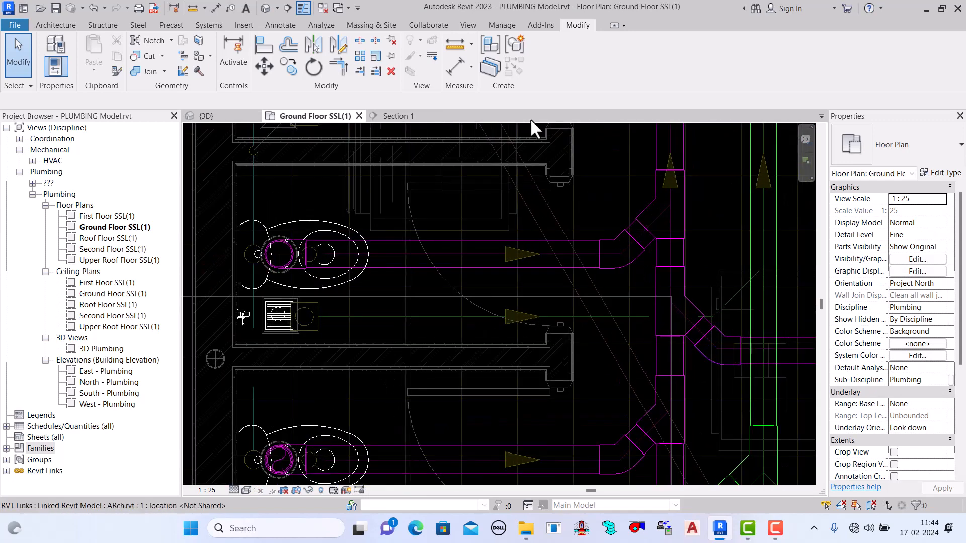
{"action": "left_click", "coordinate": [781, 299]}
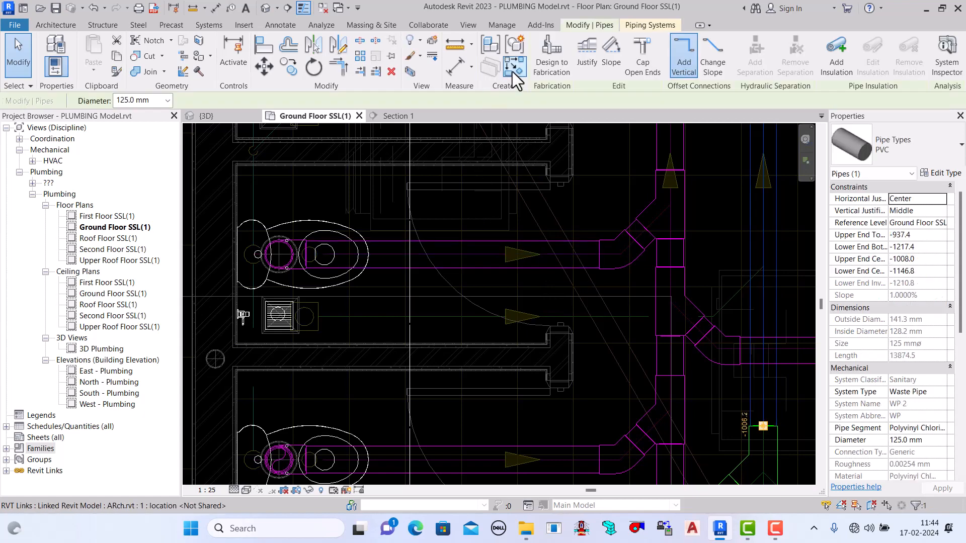
{"action": "left_click", "coordinate": [514, 66]}
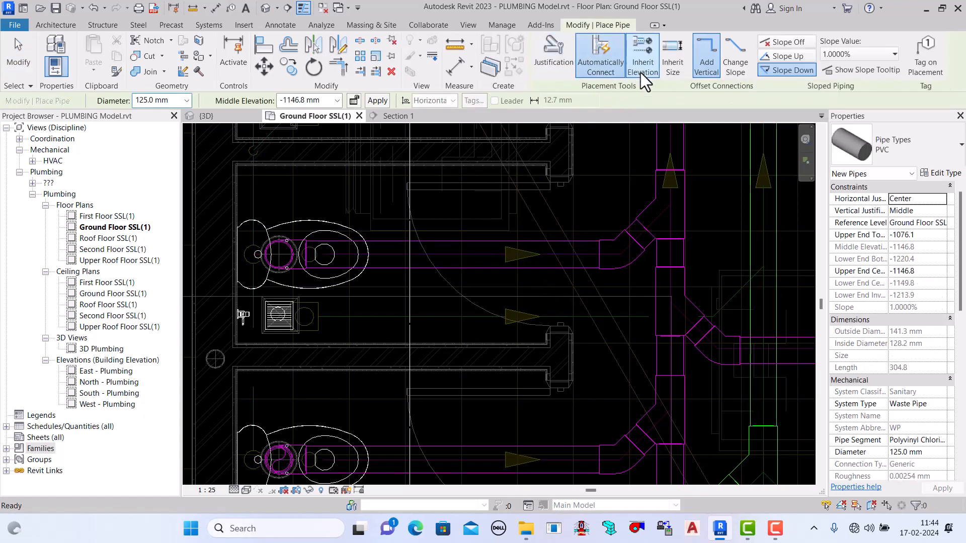
{"action": "left_click", "coordinate": [641, 72]}
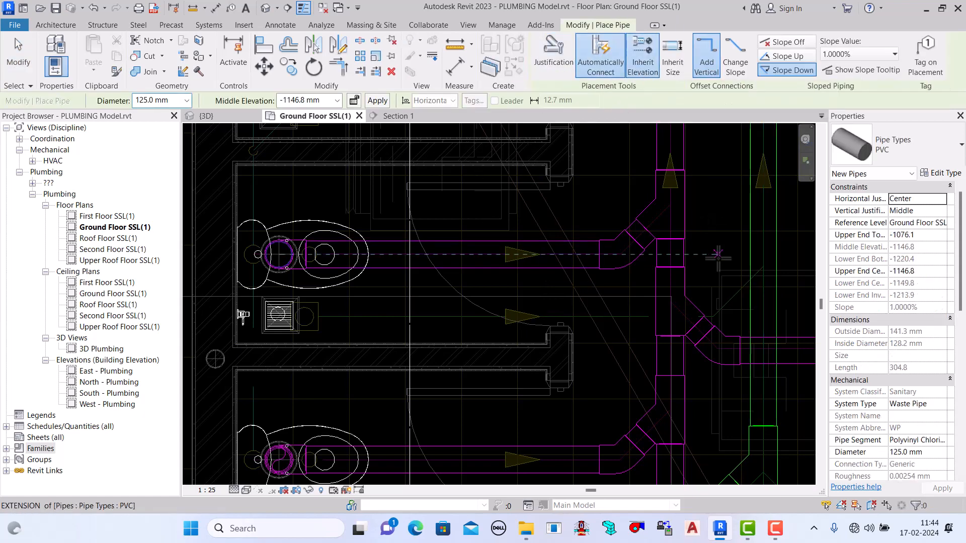
{"action": "left_click", "coordinate": [763, 266]}
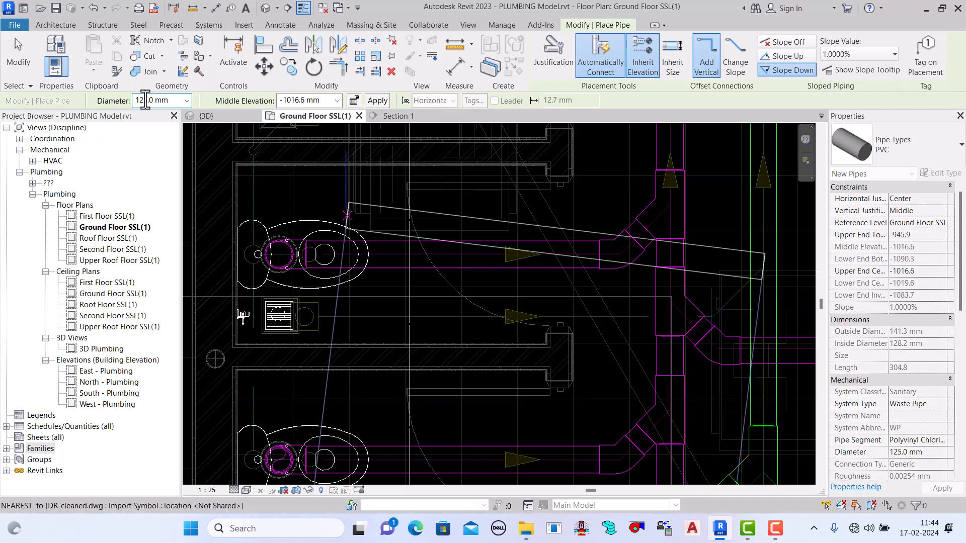
{"action": "left_click", "coordinate": [186, 100]}
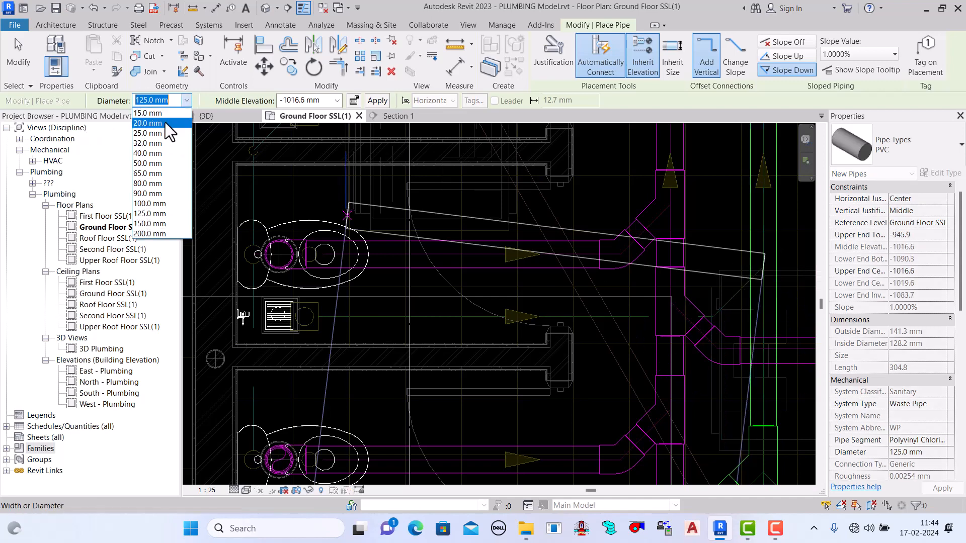
{"action": "left_click", "coordinate": [149, 184]}
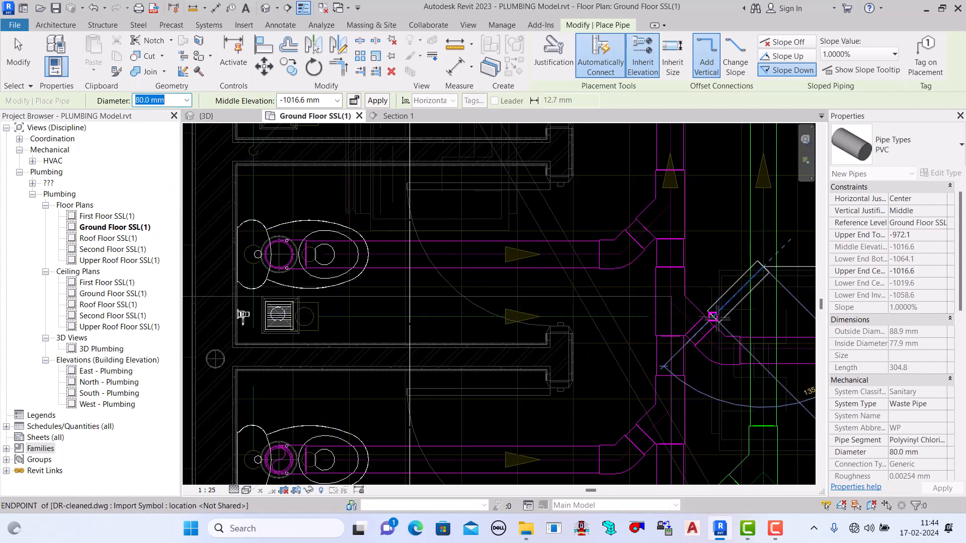
Step: Route the 80 mm branch at 45° off the main waste pipe, continuing horizontally about 2008 mm toward the next cubicle's floor drain
{"action": "scroll", "coordinate": [646, 318], "scroll_direction": "down", "scroll_amount": 2}
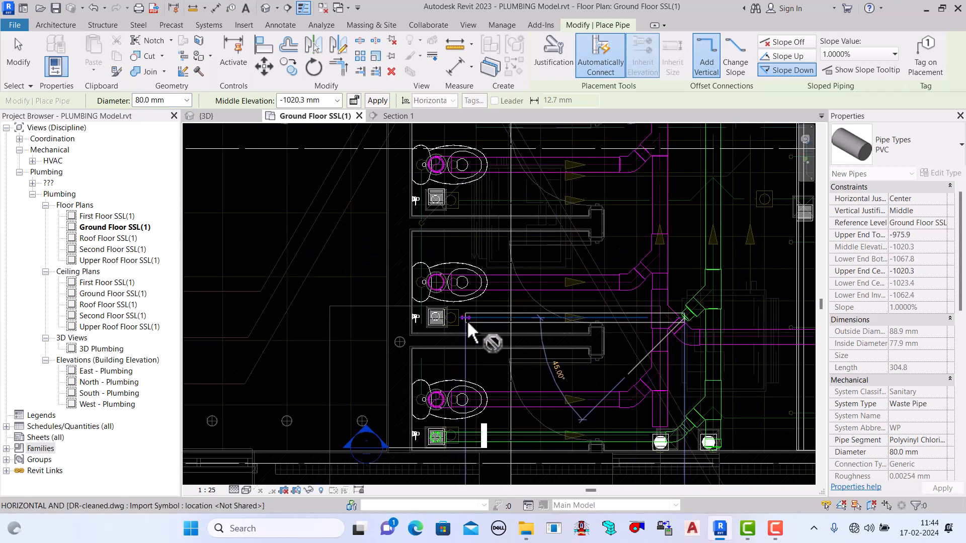
{"action": "scroll", "coordinate": [467, 320], "scroll_direction": "up", "scroll_amount": 2}
{"action": "scroll", "coordinate": [425, 321], "scroll_direction": "up", "scroll_amount": 3}
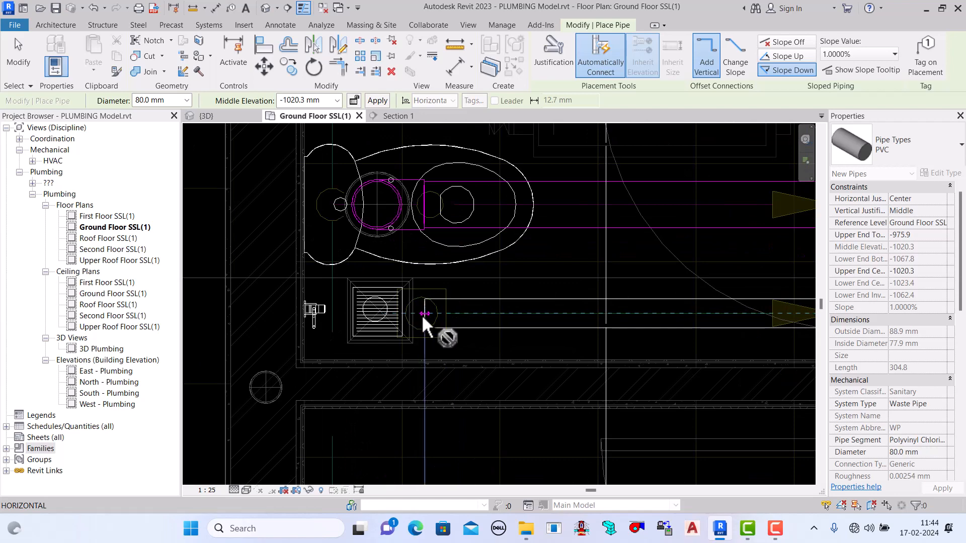
{"action": "scroll", "coordinate": [425, 314], "scroll_direction": "down", "scroll_amount": 2}
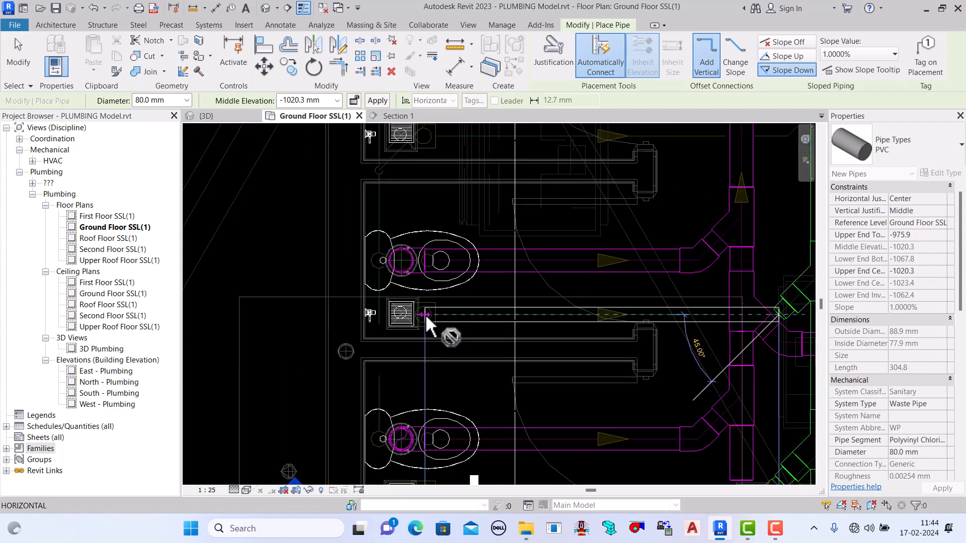
{"action": "scroll", "coordinate": [782, 315], "scroll_direction": "up", "scroll_amount": 1}
{"action": "scroll", "coordinate": [783, 315], "scroll_direction": "up", "scroll_amount": 2}
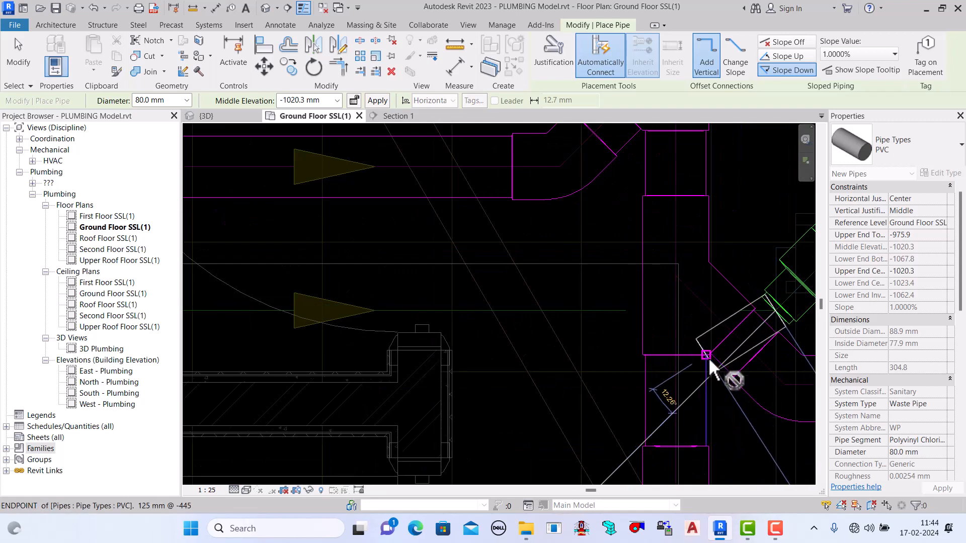
{"action": "scroll", "coordinate": [724, 357], "scroll_direction": "down", "scroll_amount": 3}
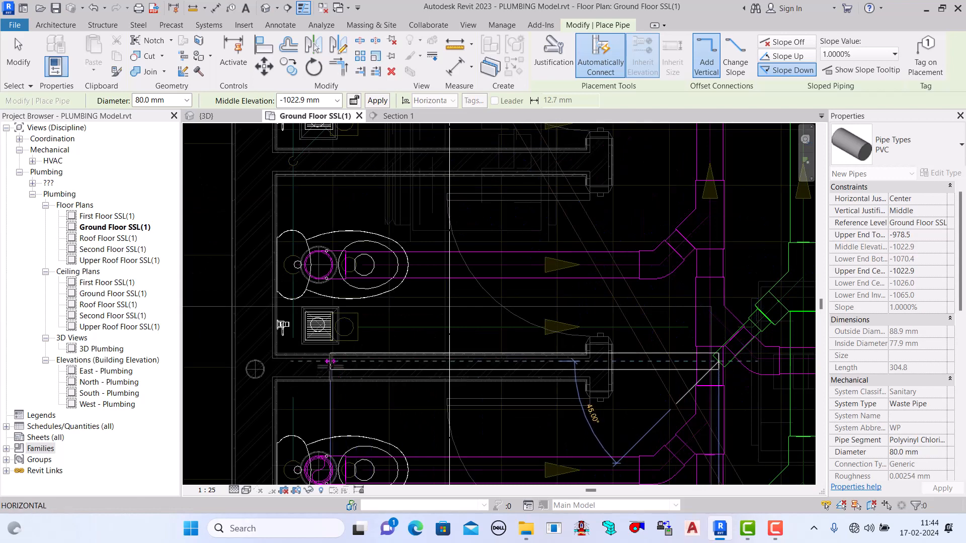
{"action": "left_click", "coordinate": [330, 361]}
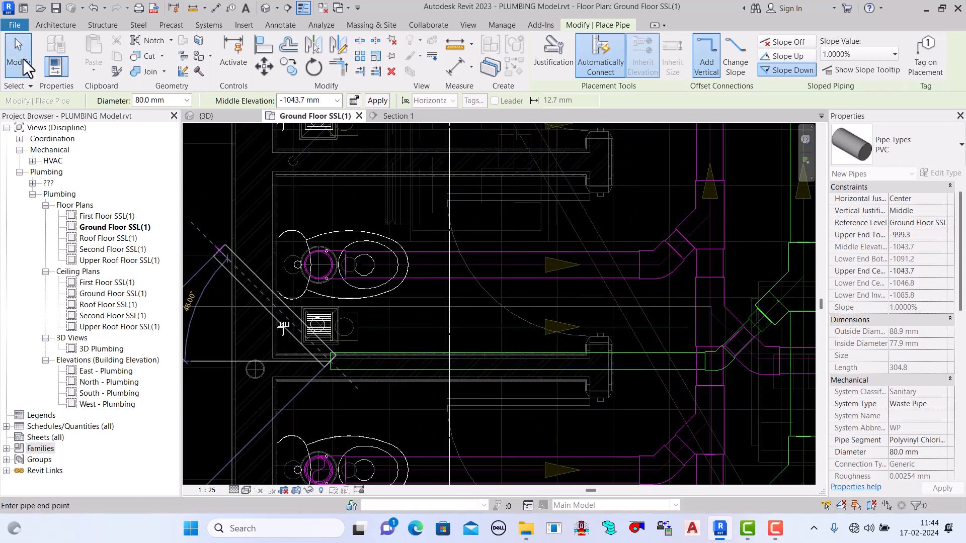
{"action": "left_click", "coordinate": [23, 59]}
Step: Nudge the horizontal 80 mm branch pipe up toward the floor drain's line, cancelling any move that would disconnect its fittings
{"action": "scroll", "coordinate": [428, 302], "scroll_direction": "up", "scroll_amount": 2}
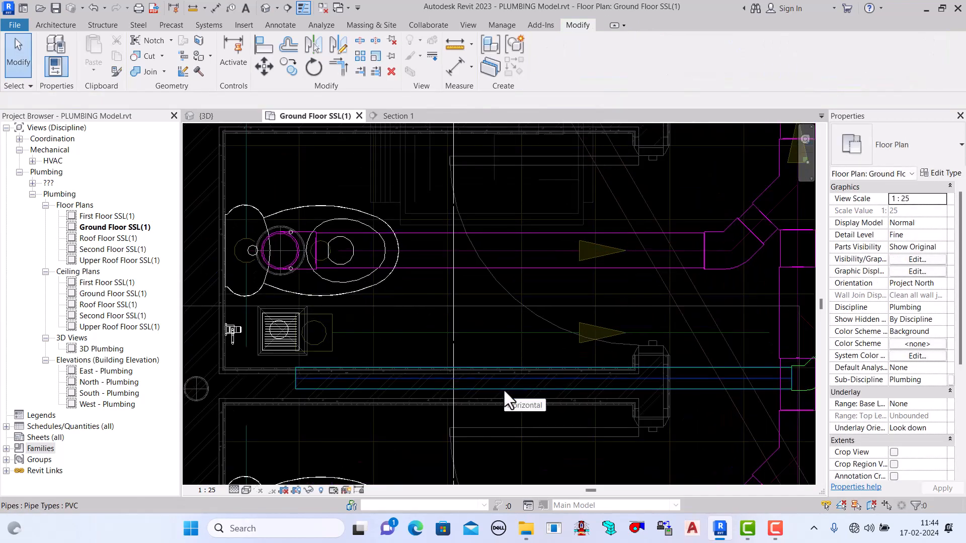
{"action": "left_click", "coordinate": [503, 380]}
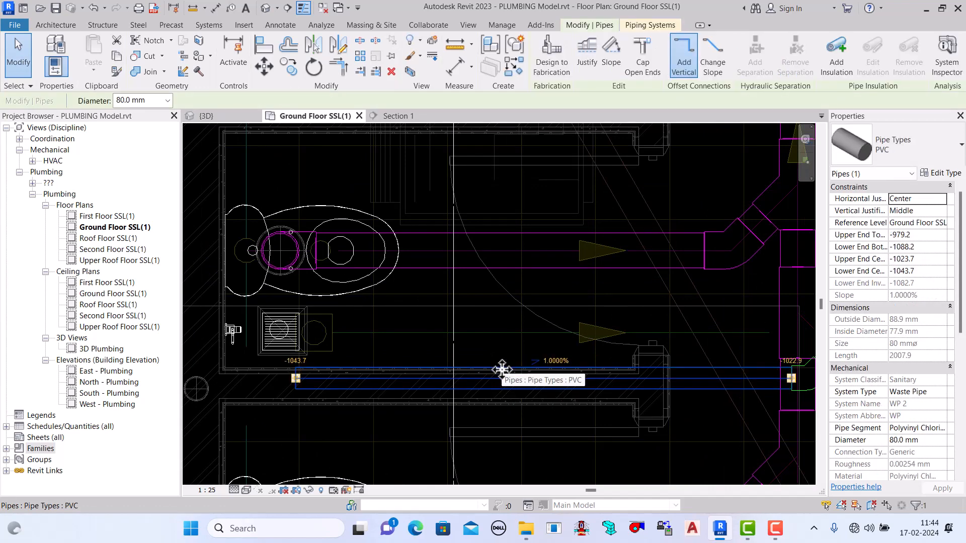
{"action": "key", "text": "Up"}
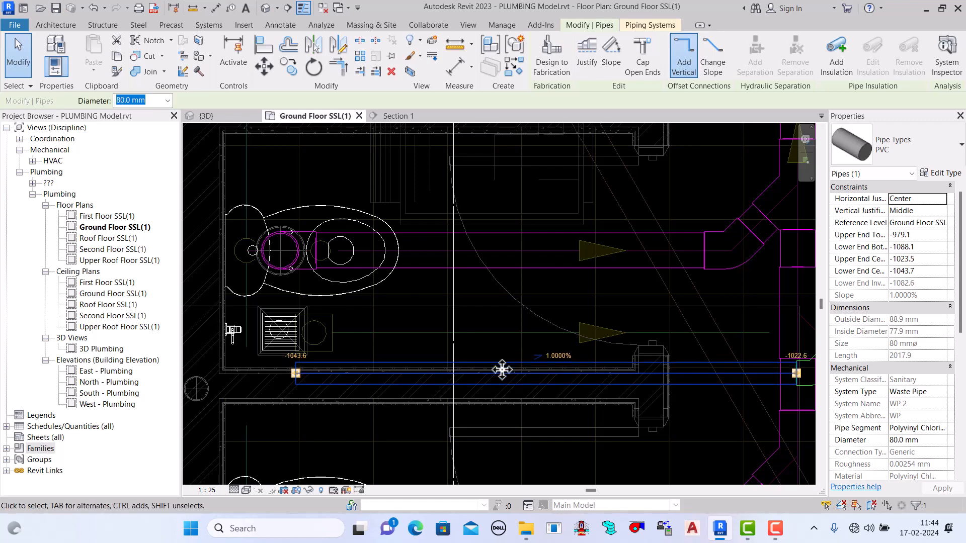
{"action": "key", "text": "Up"}
{"action": "key", "text": "Up"}
{"action": "key", "text": "Up"}
{"action": "key", "text": "Up"}
{"action": "key", "text": "Up"}
{"action": "key", "text": "Up"}
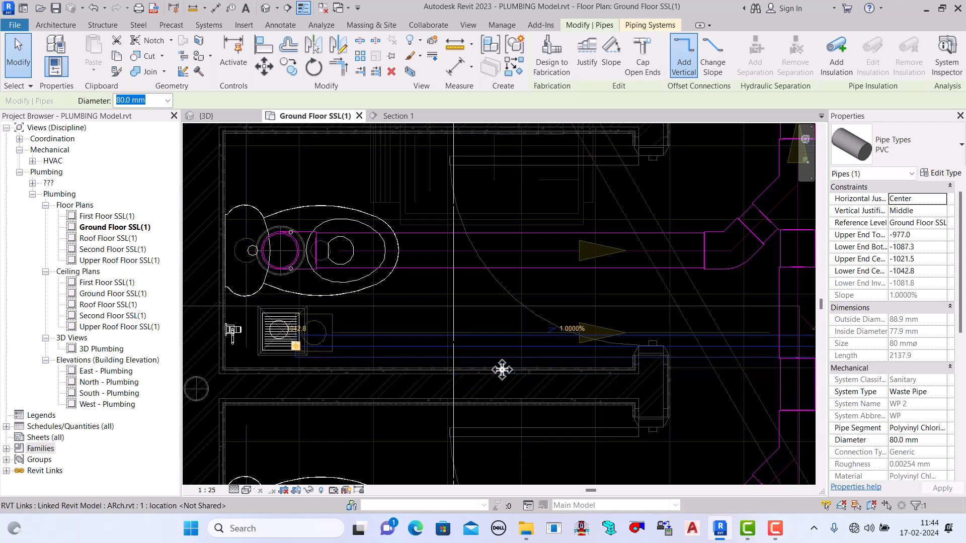
{"action": "key", "text": "Up"}
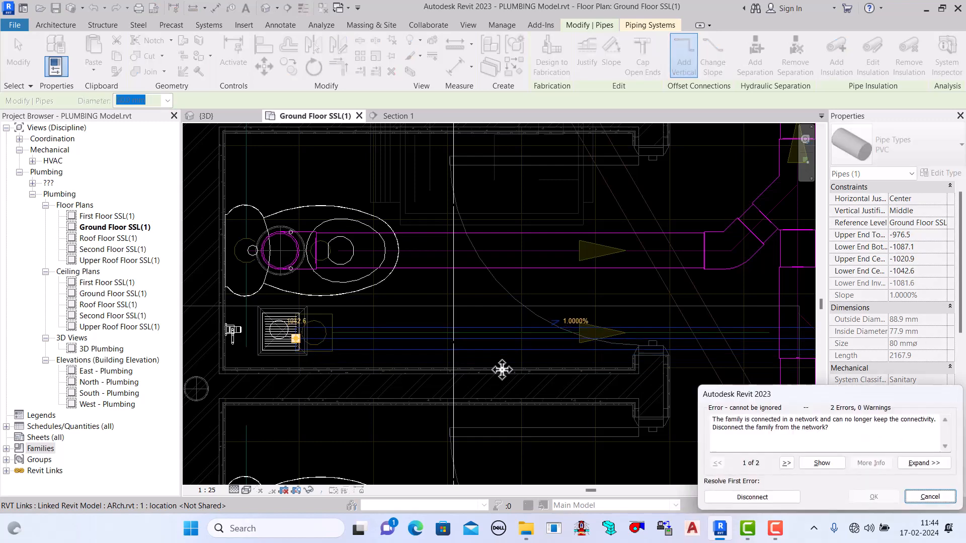
{"action": "left_click", "coordinate": [913, 497]}
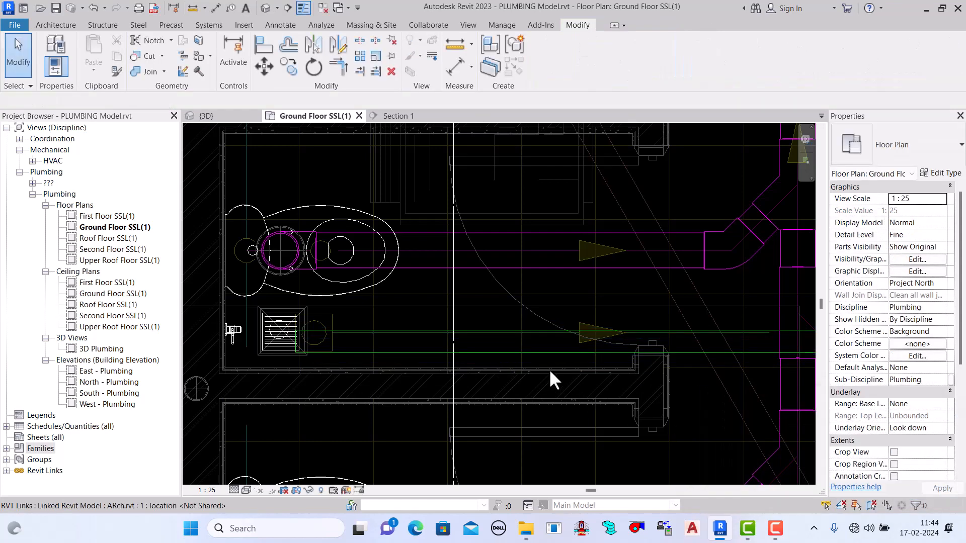
Step: Nudge the branch's tee fitting up along the 125 mm main waste pipe to make room for the angled connection
{"action": "scroll", "coordinate": [553, 357], "scroll_direction": "down", "scroll_amount": 3}
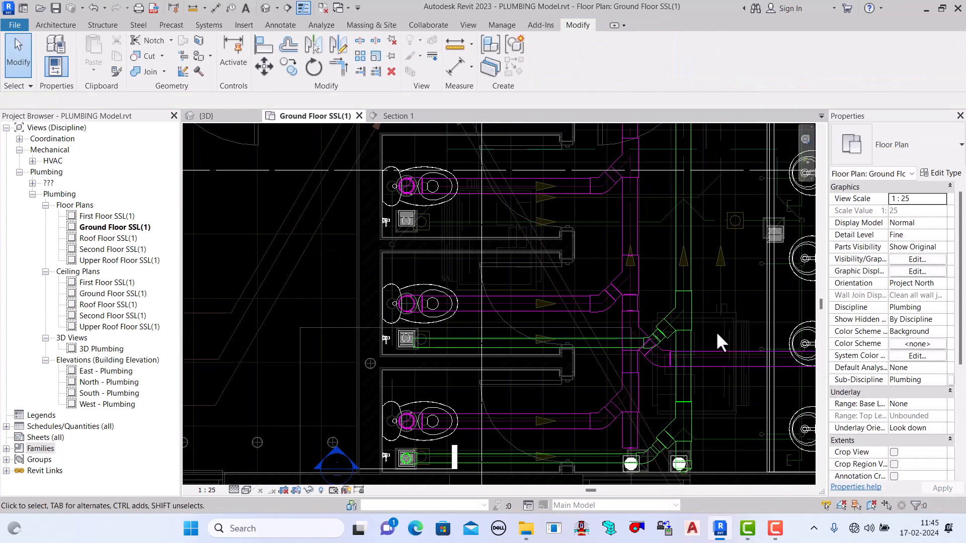
{"action": "scroll", "coordinate": [704, 322], "scroll_direction": "up", "scroll_amount": 3}
{"action": "left_click", "coordinate": [689, 287]}
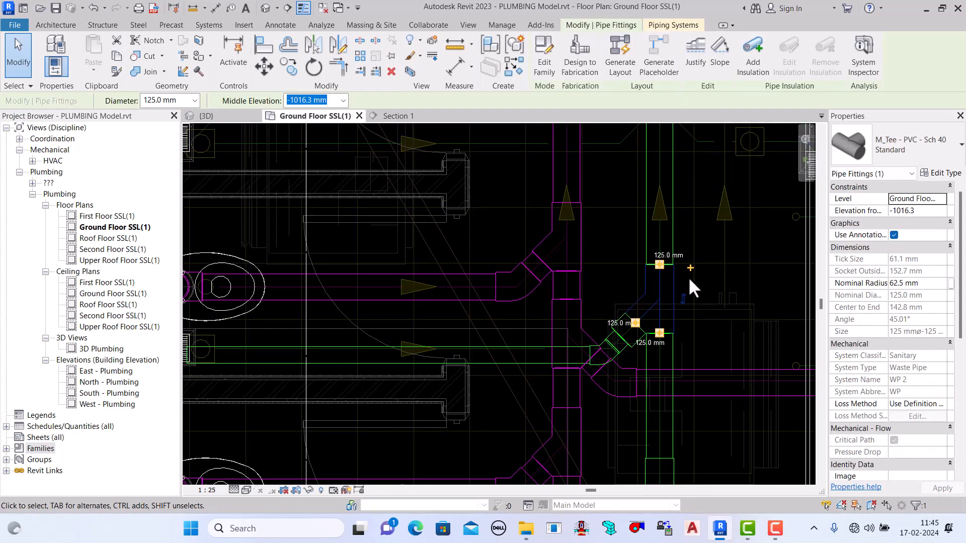
{"action": "key", "text": "Up"}
{"action": "key", "text": "Up"}
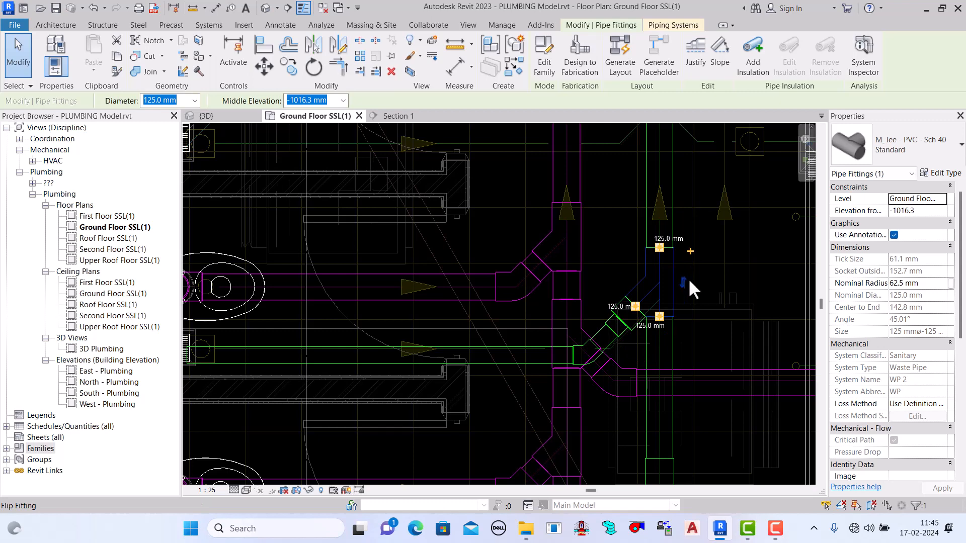
Step: Align the horizontal branch pipe's centerline to the floor drain line in the imported DR-cleaned.dwg drawing
{"action": "scroll", "coordinate": [689, 280], "scroll_direction": "down", "scroll_amount": 3}
{"action": "scroll", "coordinate": [505, 324], "scroll_direction": "up", "scroll_amount": 5}
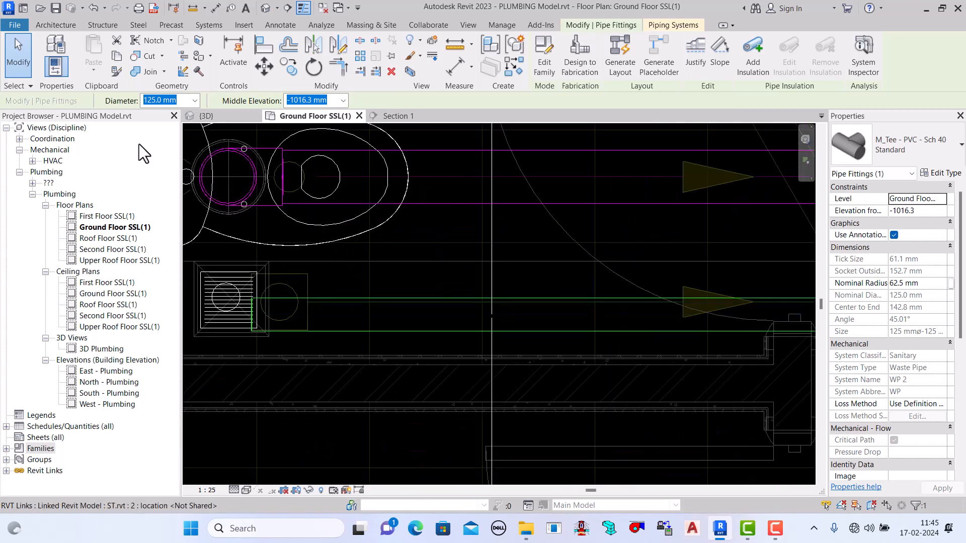
{"action": "left_click", "coordinate": [268, 50]}
{"action": "scroll", "coordinate": [445, 304], "scroll_direction": "up", "scroll_amount": 2}
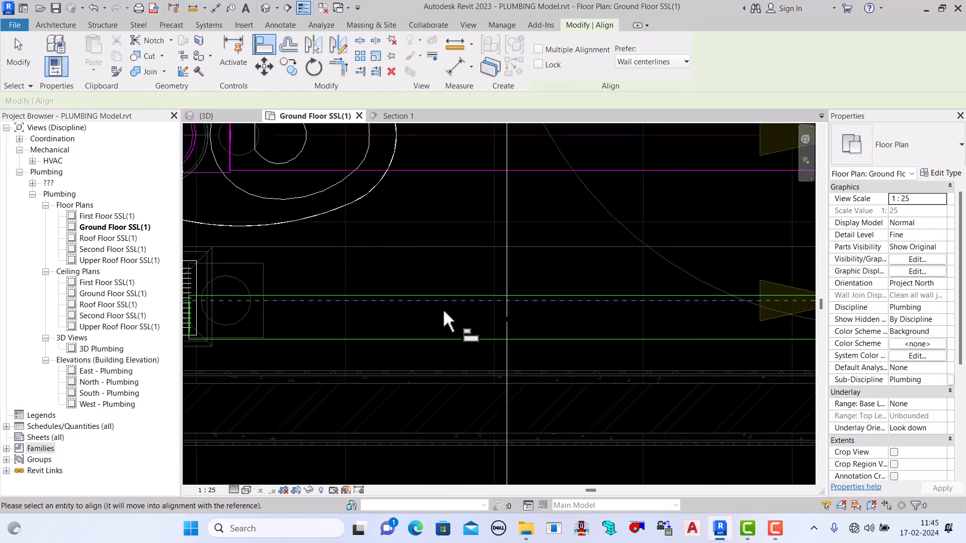
{"action": "left_click", "coordinate": [442, 317]}
{"action": "scroll", "coordinate": [514, 335], "scroll_direction": "down", "scroll_amount": 2}
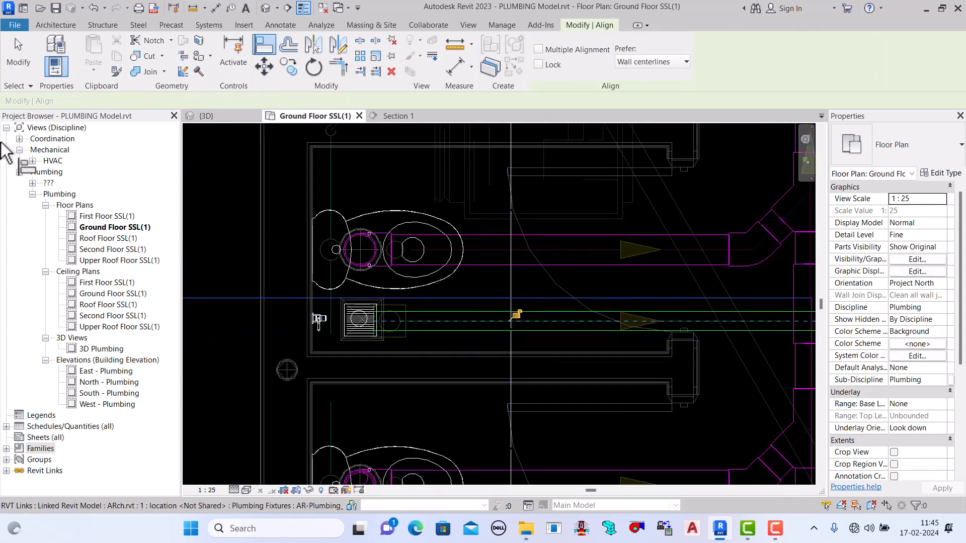
{"action": "left_click", "coordinate": [18, 56]}
Step: Try to pull the branch pipe's open end back from under the floor drain, and undo the change
{"action": "scroll", "coordinate": [419, 340], "scroll_direction": "up", "scroll_amount": 2}
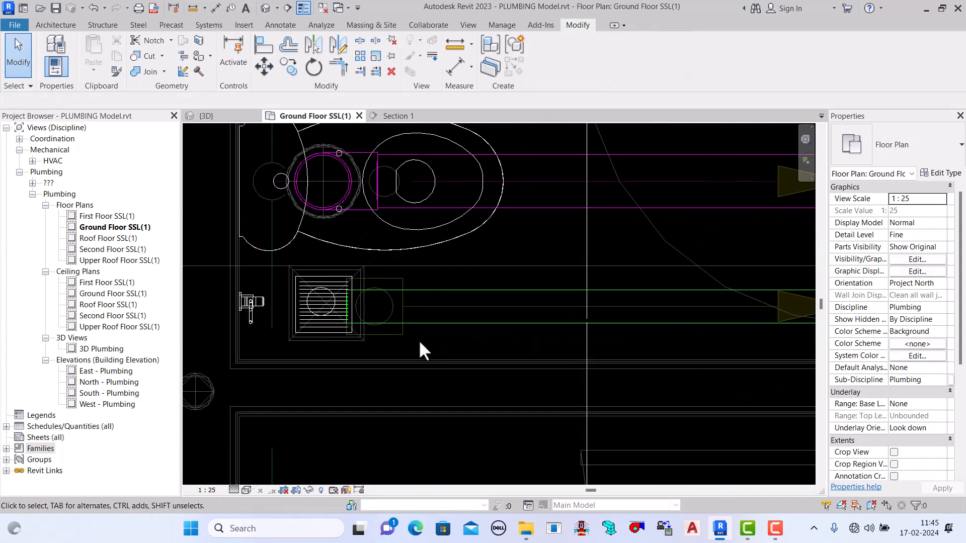
{"action": "left_click", "coordinate": [343, 298]}
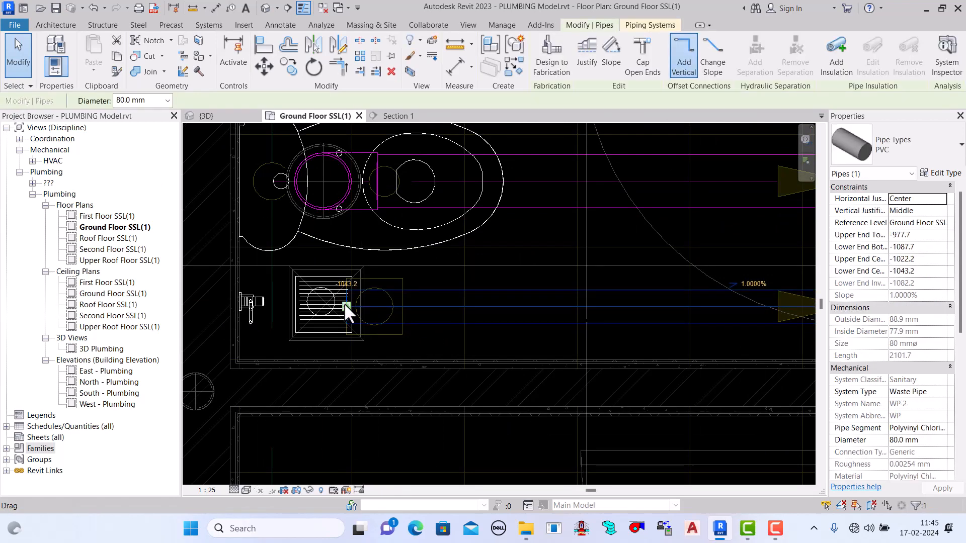
{"action": "left_click_drag", "start_coordinate": [344, 303], "coordinate": [418, 306]}
{"action": "left_click", "coordinate": [20, 61]}
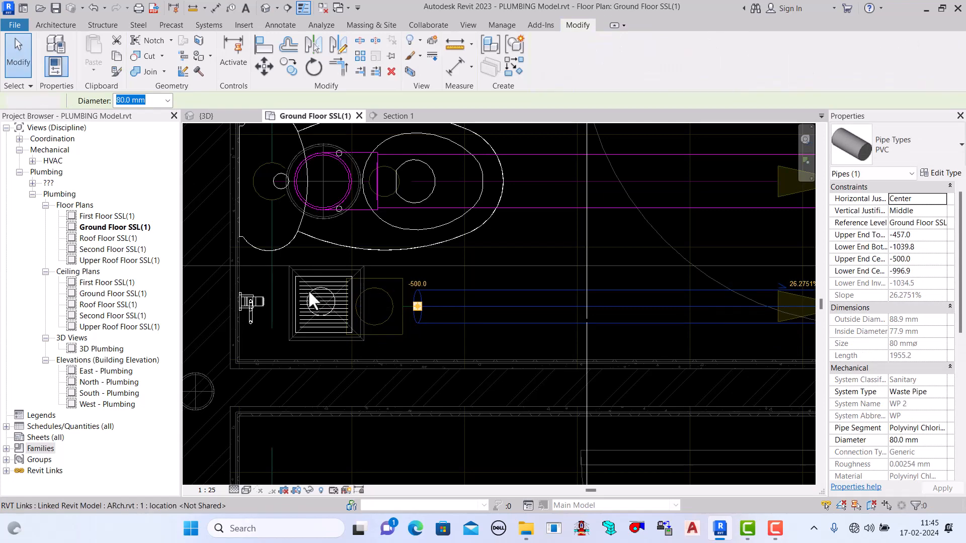
{"action": "scroll", "coordinate": [363, 314], "scroll_direction": "down", "scroll_amount": 2}
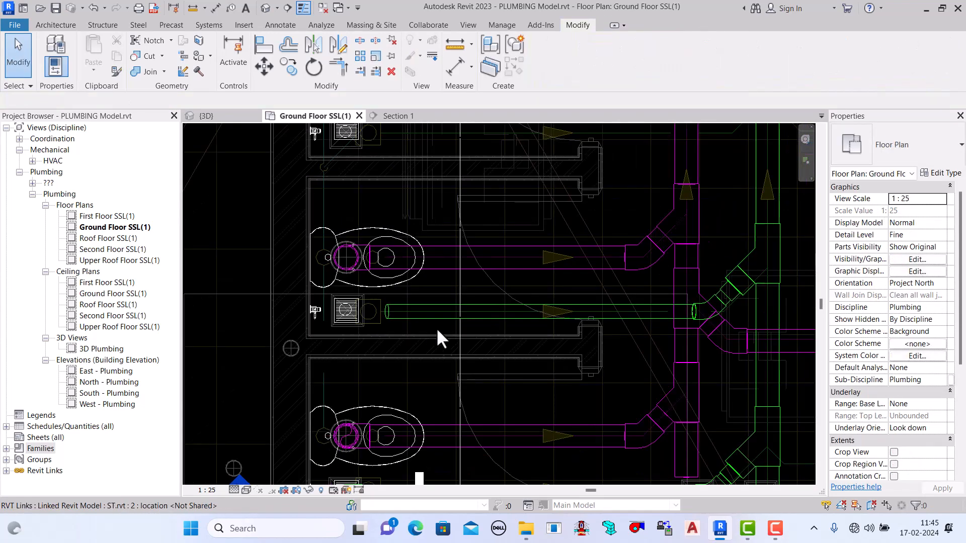
{"action": "scroll", "coordinate": [439, 327], "scroll_direction": "up", "scroll_amount": 3}
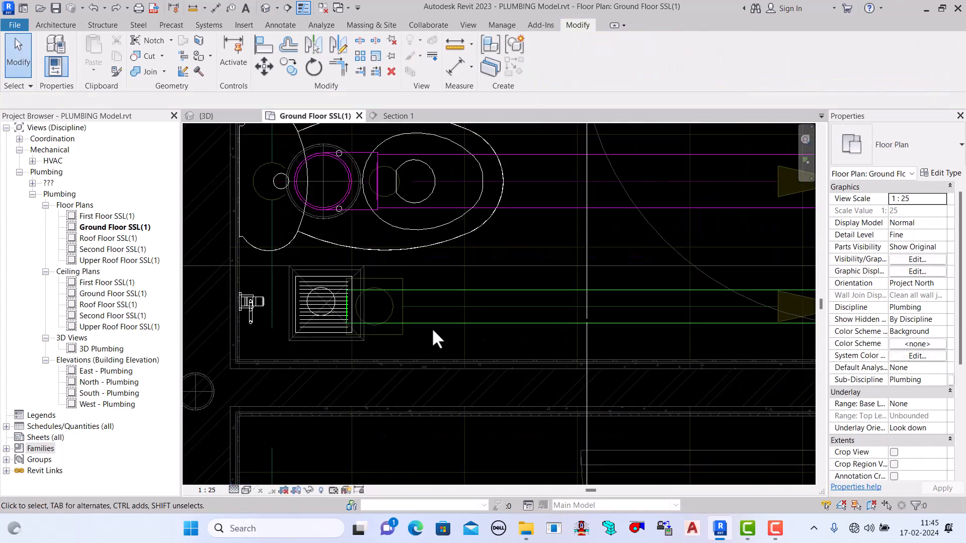
Step: Shorten the 80 mm branch pipe to about 1967 mm so its open end stops just short of the drain trap circle
{"action": "left_click", "coordinate": [429, 323]}
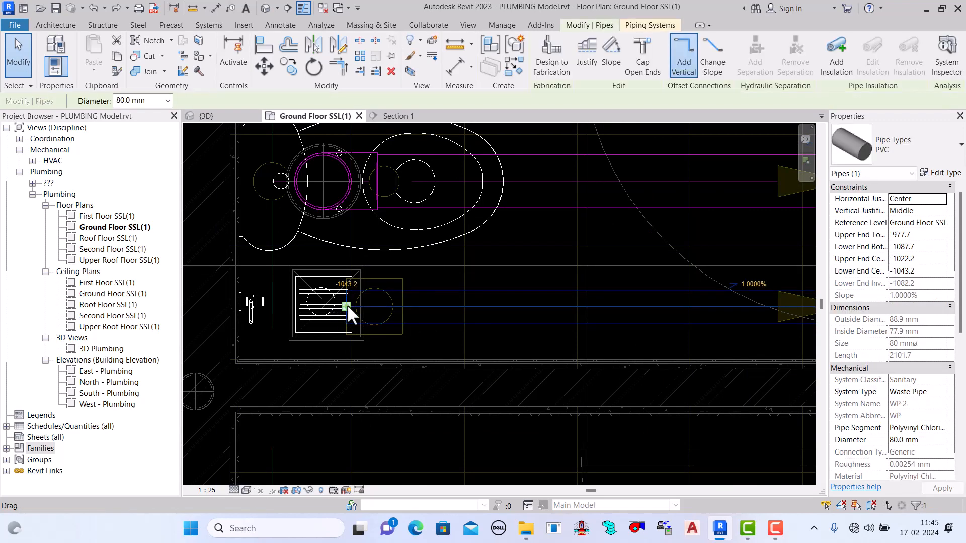
{"action": "left_click_drag", "start_coordinate": [347, 307], "coordinate": [414, 306]}
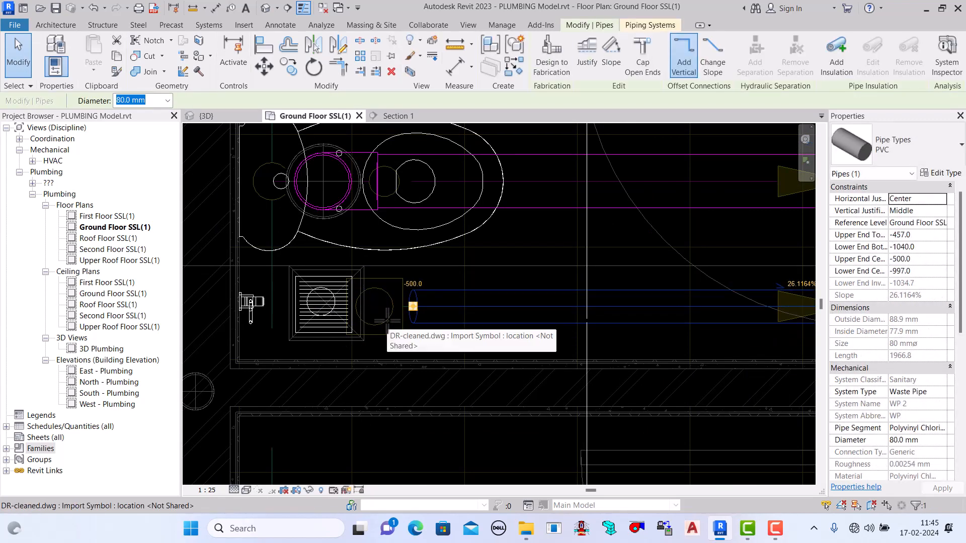
{"action": "key", "text": "Escape"}
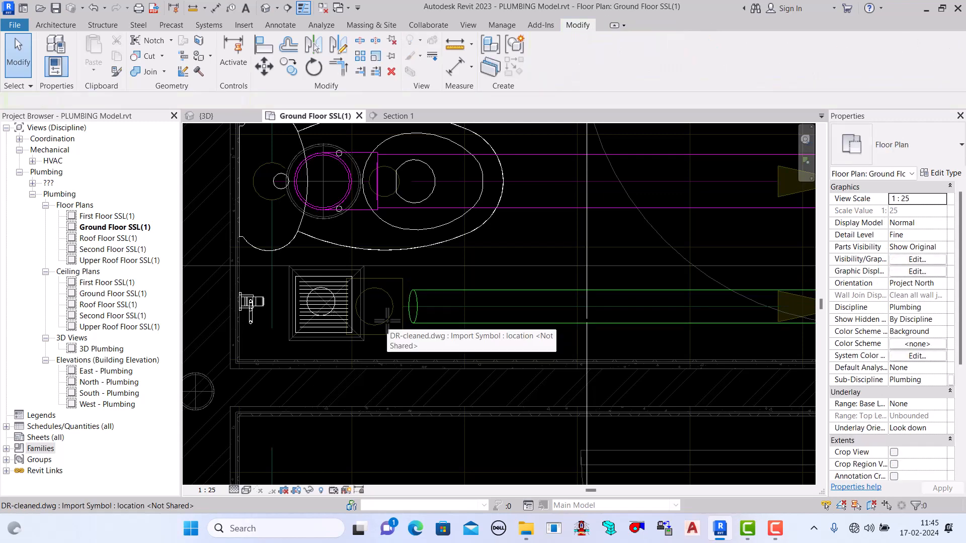
Step: Undo the last shortening of the 80 mm branch pipe at the floor drain
{"action": "key", "text": "ctrl+z"}
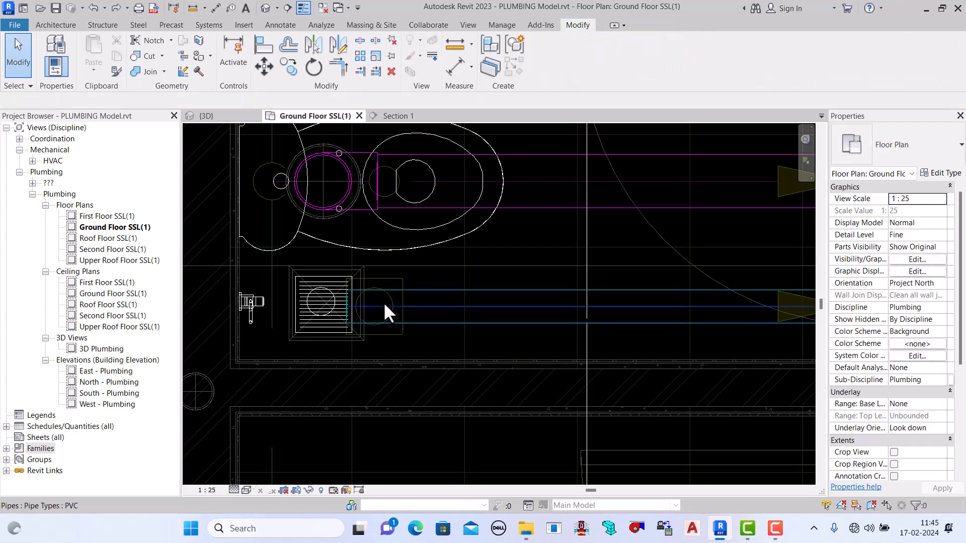
{"action": "scroll", "coordinate": [382, 297], "scroll_direction": "down", "scroll_amount": 5}
{"action": "scroll", "coordinate": [472, 288], "scroll_direction": "up", "scroll_amount": 2}
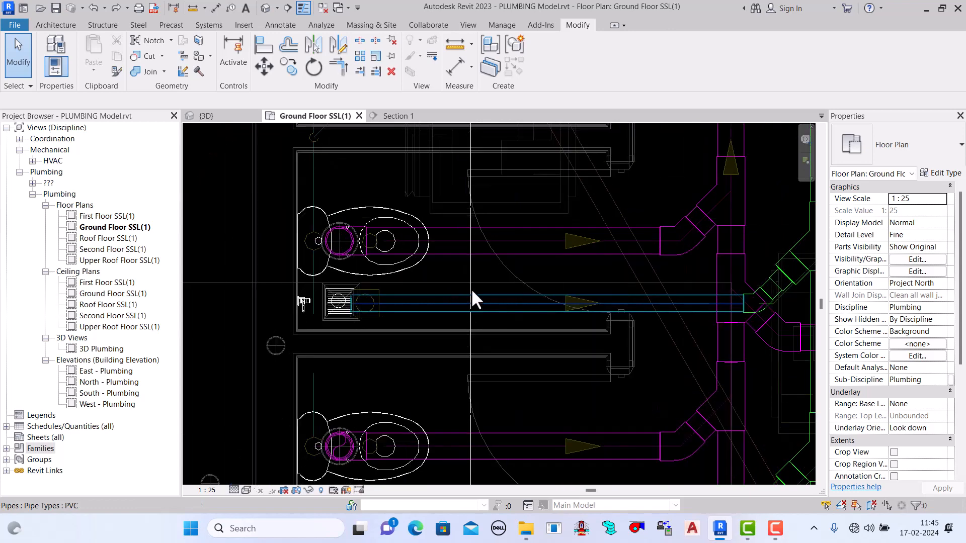
{"action": "scroll", "coordinate": [322, 302], "scroll_direction": "up", "scroll_amount": 2}
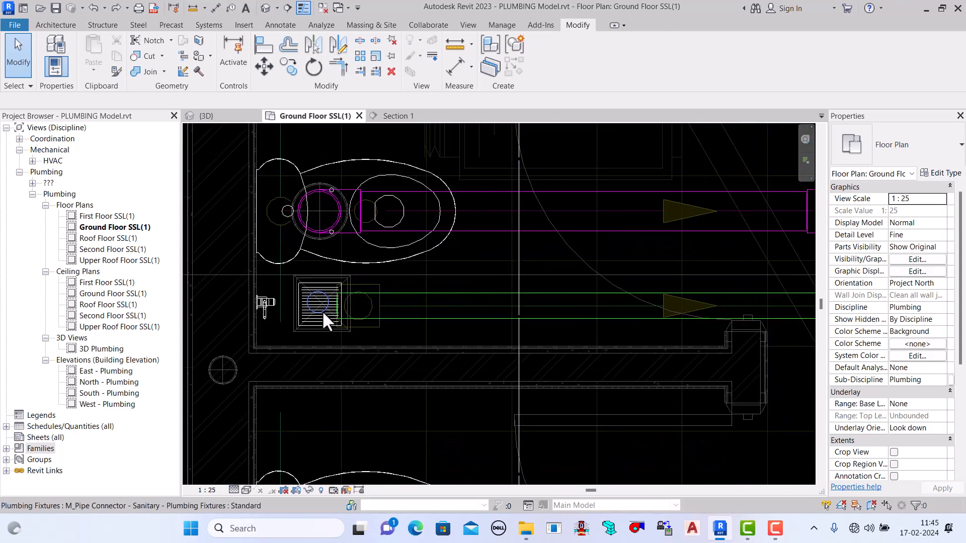
Step: Examine the floor drain's pipe connector and the 80 mm branch pipe's end offsets and slope between the drain and the main waste pipe
{"action": "left_click", "coordinate": [322, 310]}
{"action": "scroll", "coordinate": [342, 271], "scroll_direction": "down", "scroll_amount": 4}
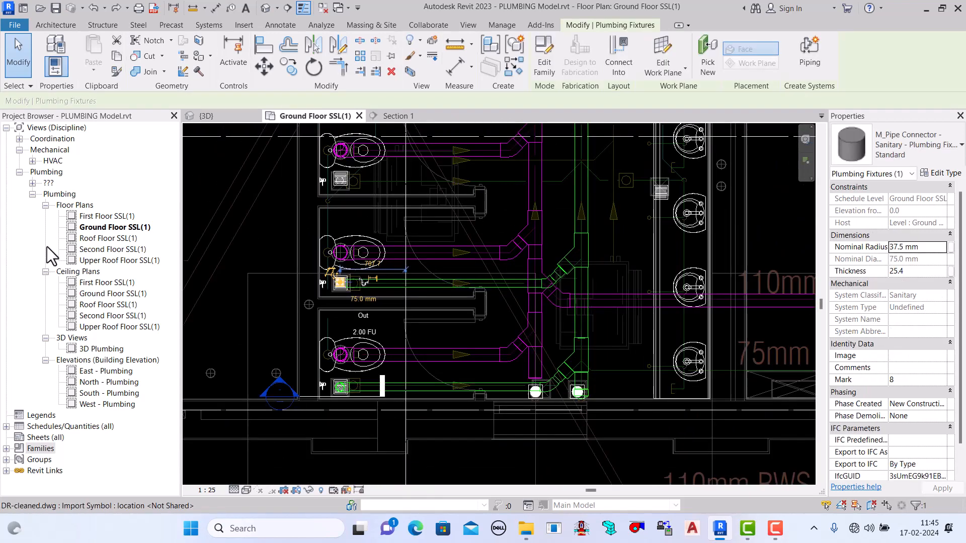
{"action": "scroll", "coordinate": [404, 297], "scroll_direction": "up", "scroll_amount": 2}
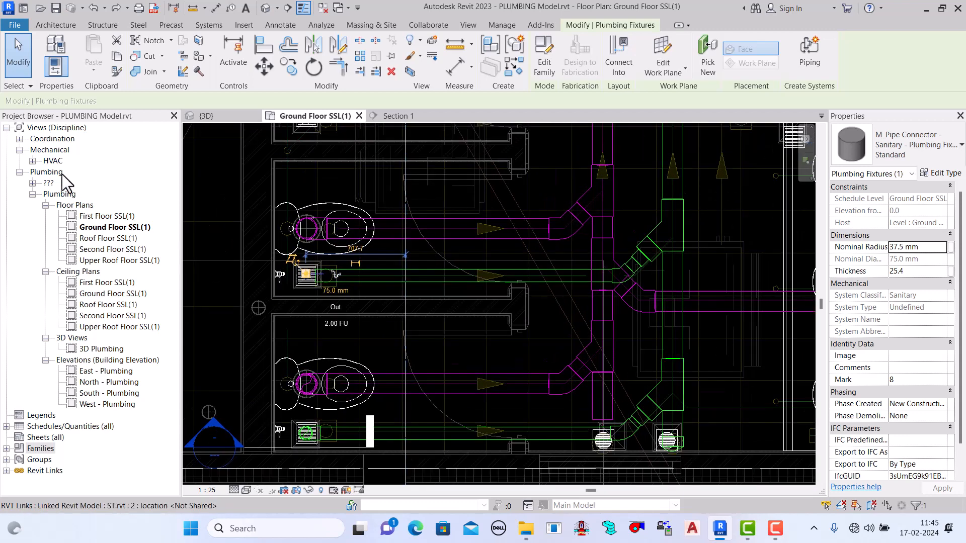
{"action": "key", "text": "Escape"}
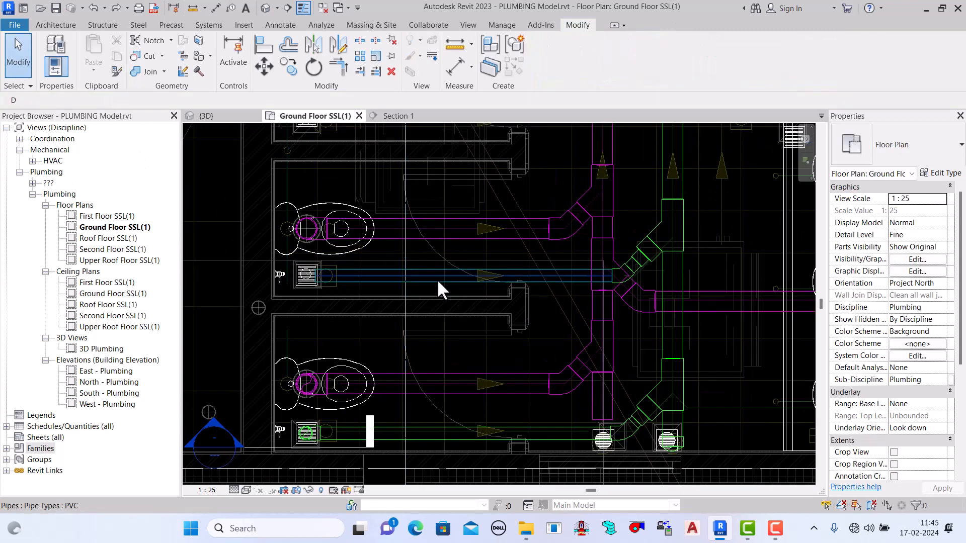
{"action": "left_click", "coordinate": [437, 279]}
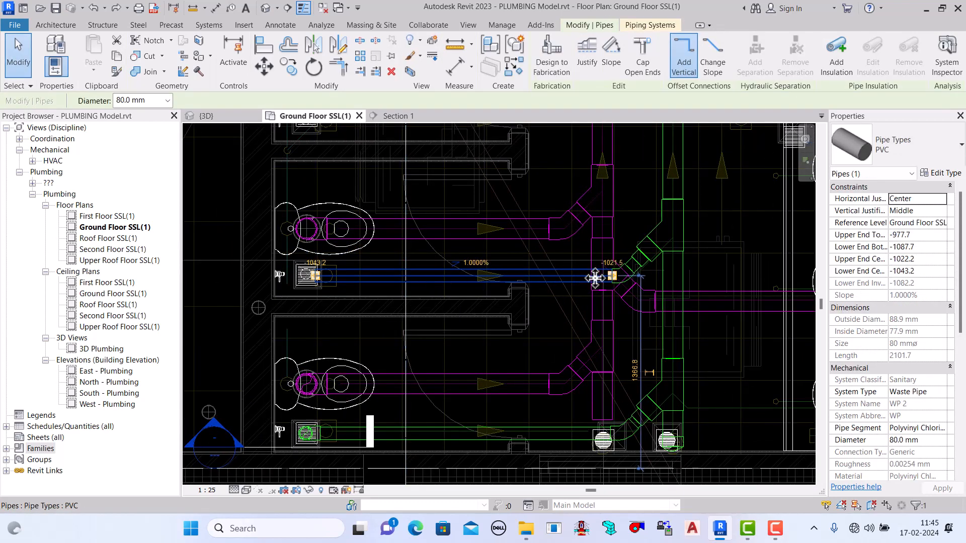
{"action": "left_click_drag", "start_coordinate": [324, 276], "coordinate": [315, 267]}
{"action": "scroll", "coordinate": [315, 265], "scroll_direction": "up", "scroll_amount": 3}
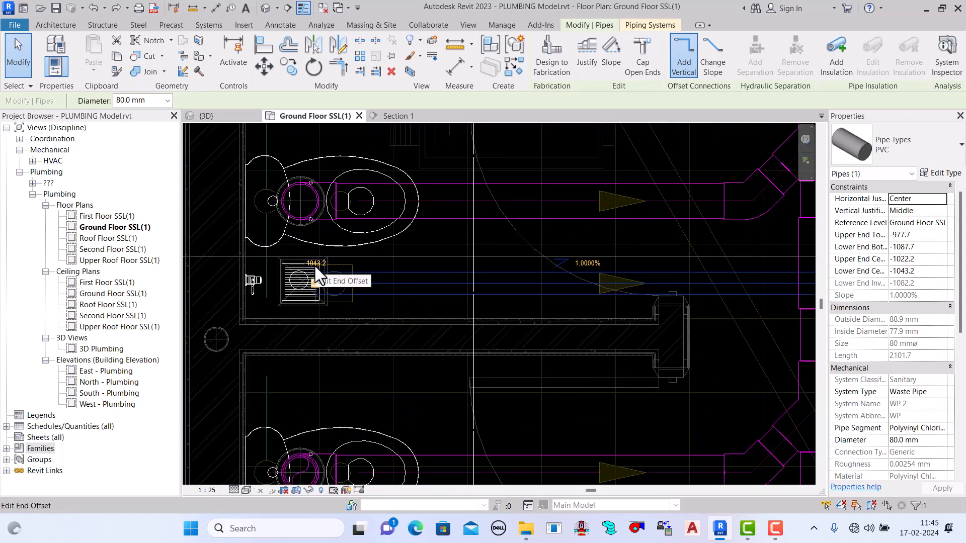
{"action": "scroll", "coordinate": [315, 267], "scroll_direction": "up", "scroll_amount": 3}
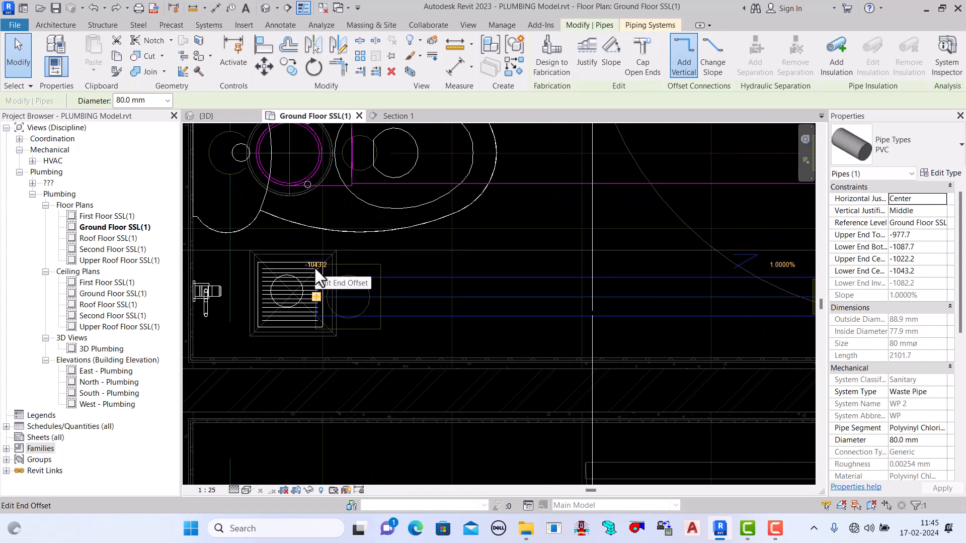
{"action": "scroll", "coordinate": [315, 267], "scroll_direction": "down", "scroll_amount": 3}
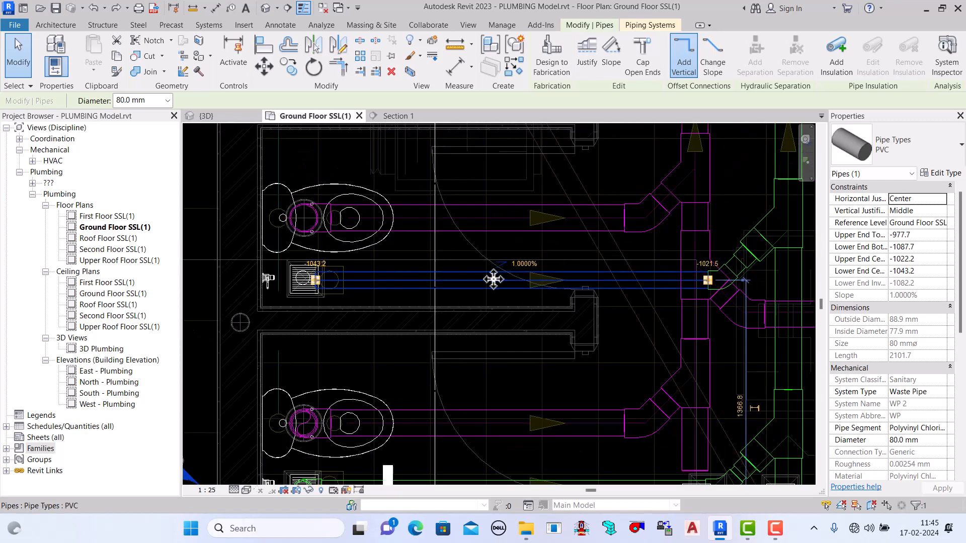
{"action": "scroll", "coordinate": [747, 275], "scroll_direction": "up", "scroll_amount": 3}
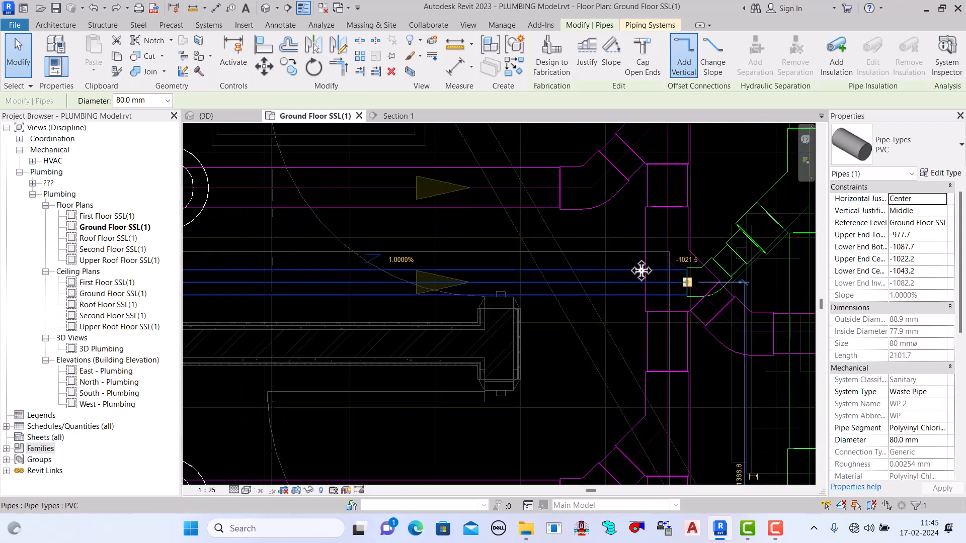
{"action": "scroll", "coordinate": [684, 278], "scroll_direction": "down", "scroll_amount": 3}
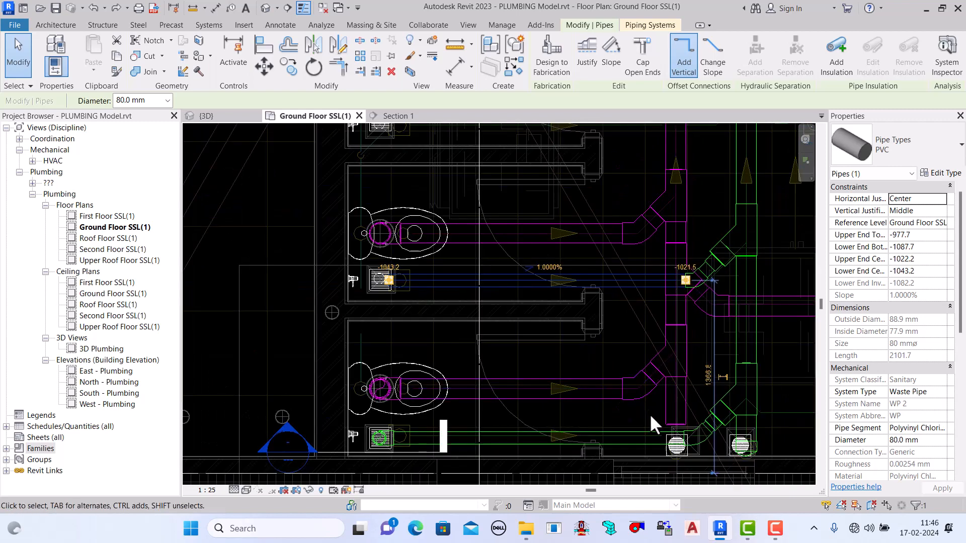
{"action": "scroll", "coordinate": [650, 414], "scroll_direction": "up", "scroll_amount": 2}
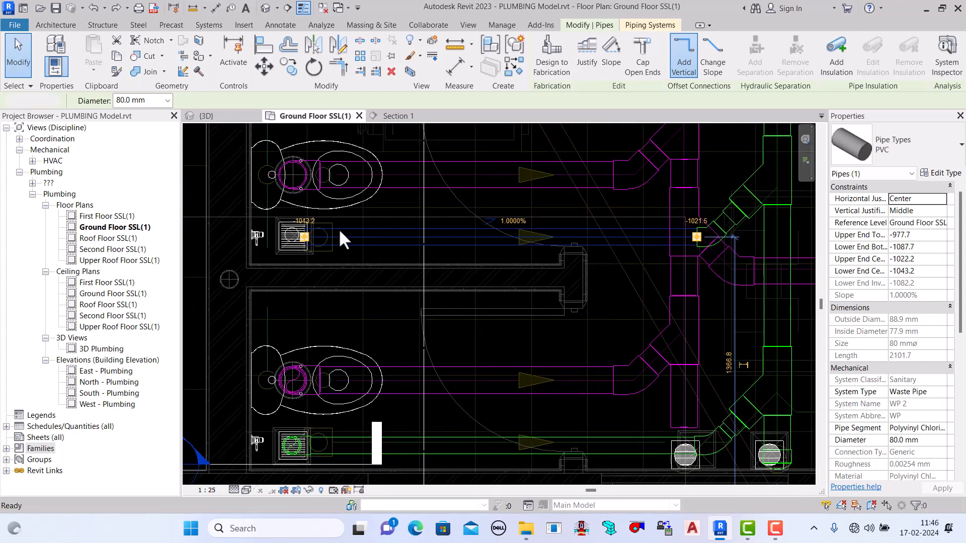
{"action": "key", "text": "Escape"}
{"action": "scroll", "coordinate": [380, 240], "scroll_direction": "down", "scroll_amount": 1}
{"action": "key", "text": "d"}
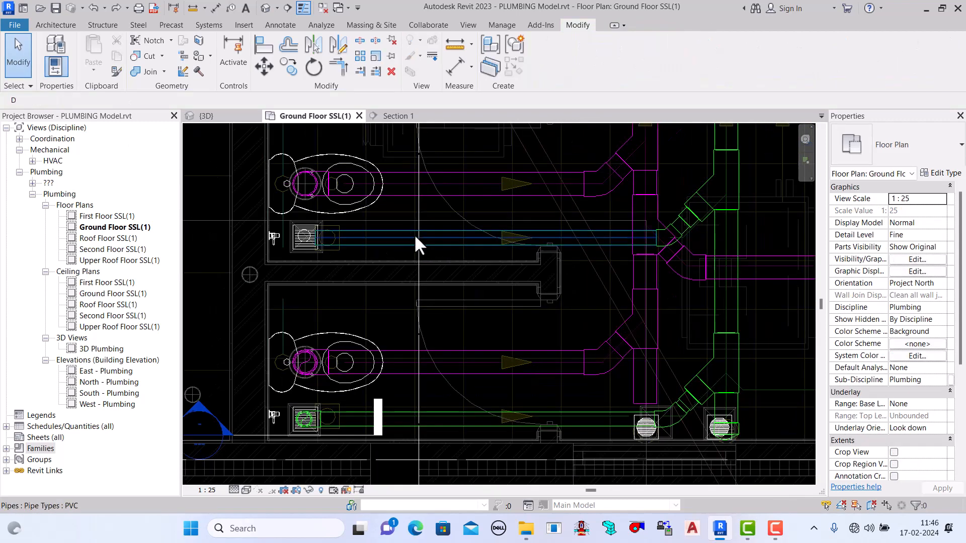
{"action": "left_click", "coordinate": [418, 237]}
{"action": "scroll", "coordinate": [500, 236], "scroll_direction": "up", "scroll_amount": 2}
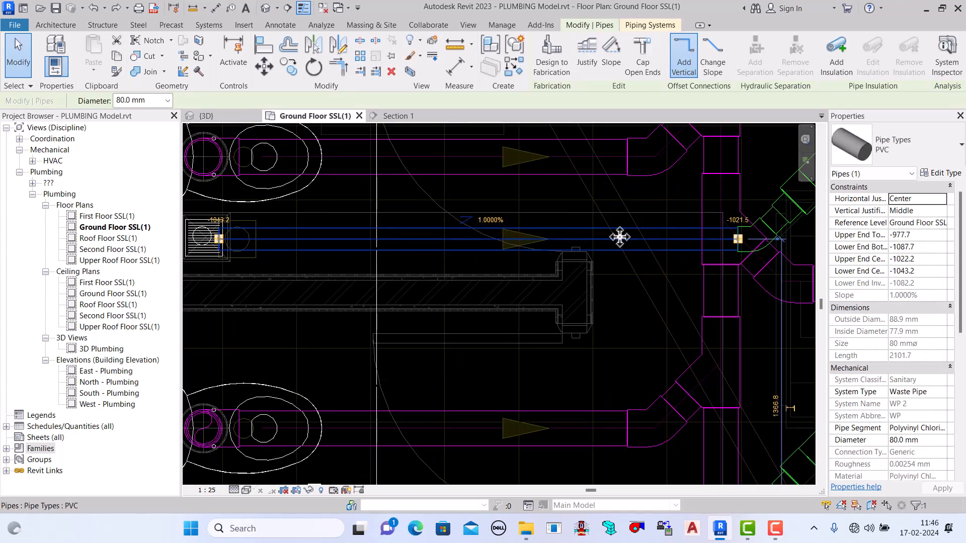
{"action": "left_click", "coordinate": [18, 56]}
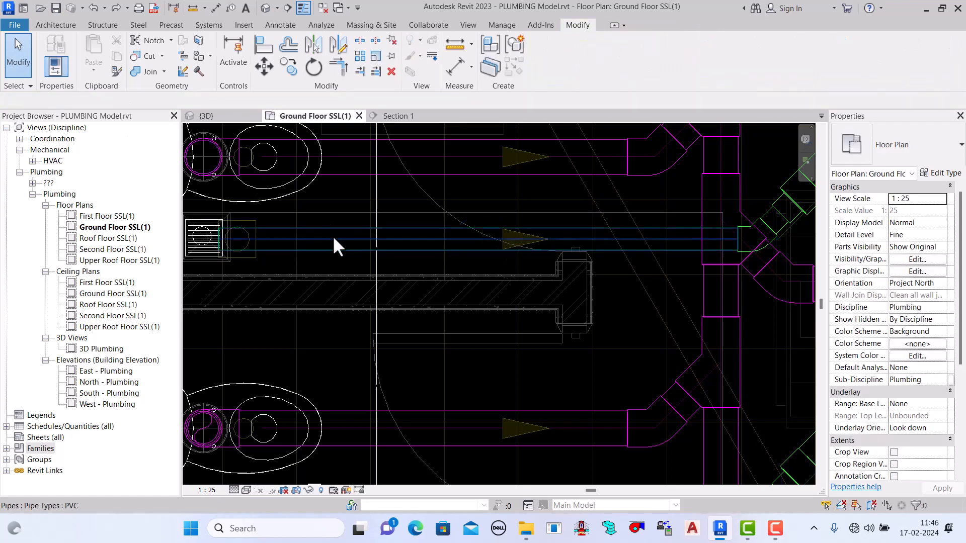
{"action": "scroll", "coordinate": [385, 250], "scroll_direction": "down", "scroll_amount": 3}
{"action": "scroll", "coordinate": [458, 315], "scroll_direction": "down", "scroll_amount": 1}
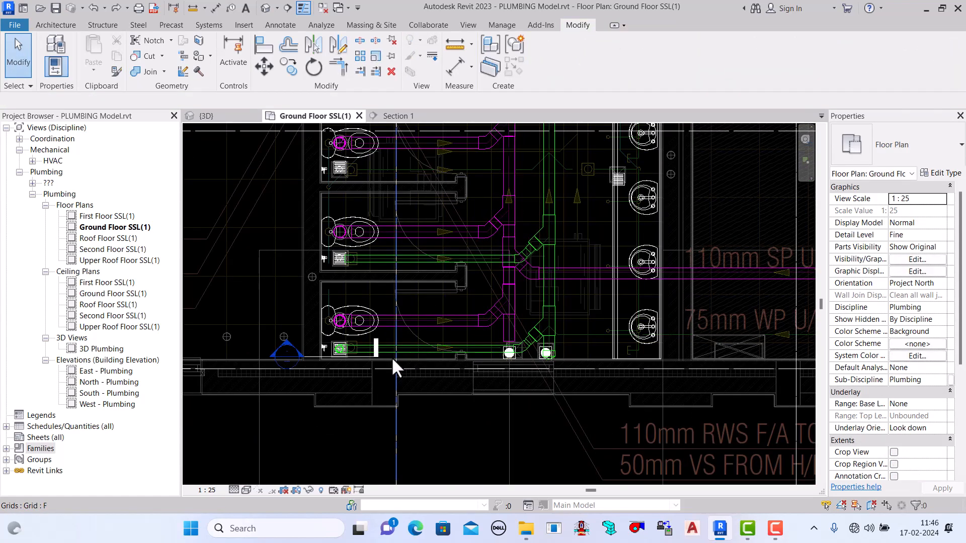
Step: Move the Section 1 line from the lowest cubicle's floor drain up to the floor drain of the cubicle above
{"action": "scroll", "coordinate": [391, 357], "scroll_direction": "up", "scroll_amount": 2}
{"action": "scroll", "coordinate": [372, 342], "scroll_direction": "down", "scroll_amount": 1}
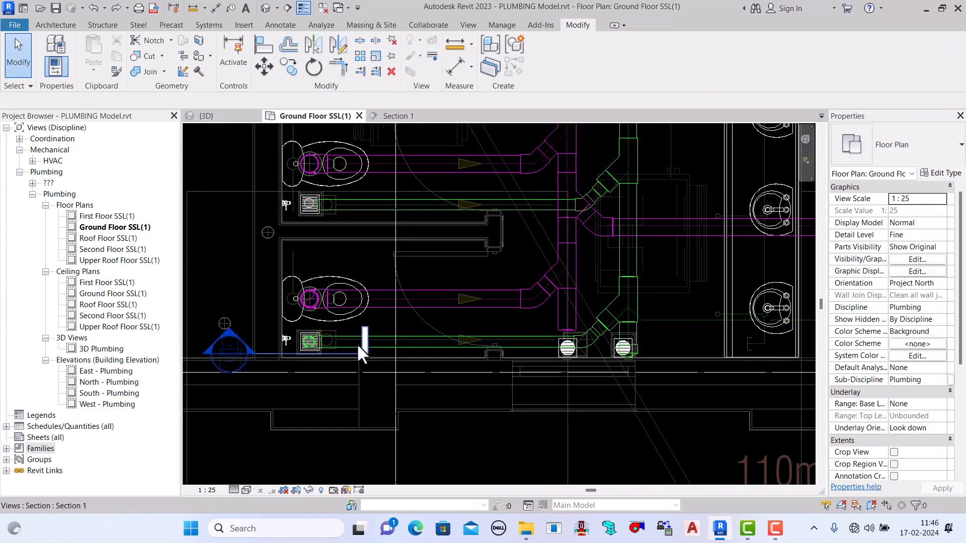
{"action": "left_click", "coordinate": [267, 355]}
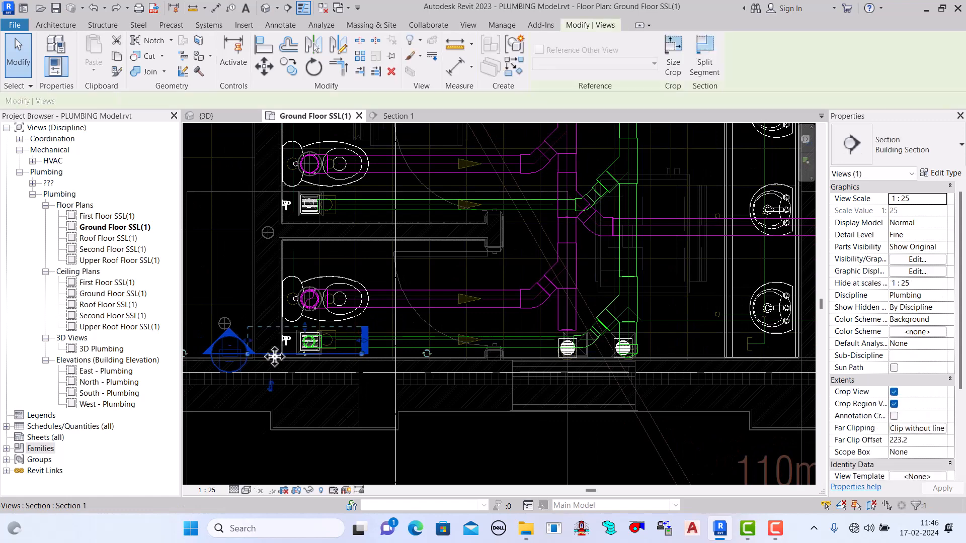
{"action": "left_click_drag", "start_coordinate": [275, 354], "coordinate": [320, 215]}
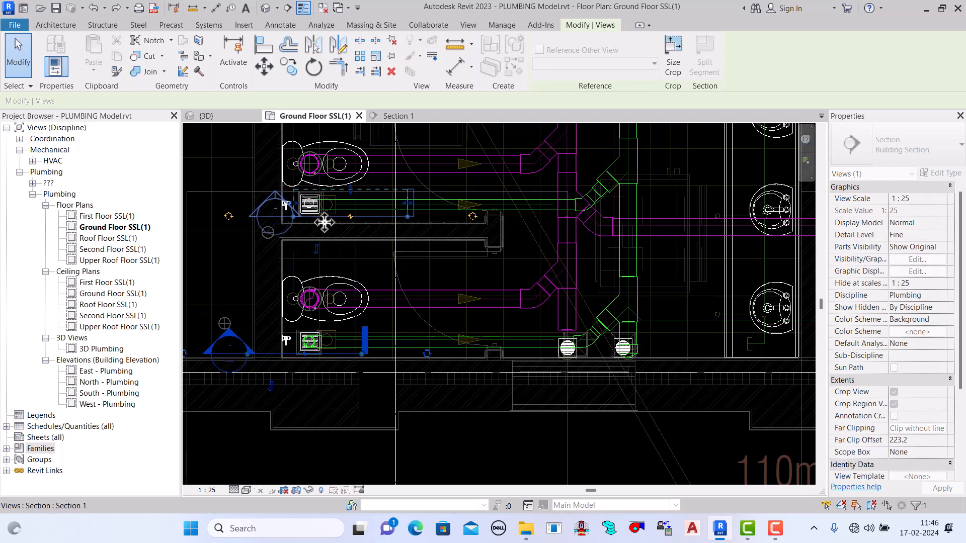
Step: In the Section 1 view, draw an 80 mm vertical waste pipe from the floor drain's connector down to about -545 mm
{"action": "left_click", "coordinate": [400, 116]}
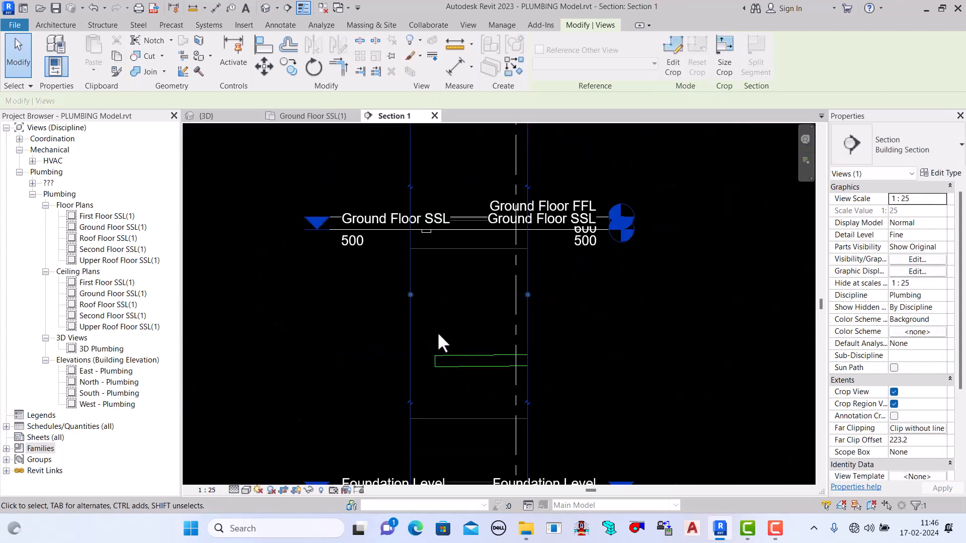
{"action": "left_click", "coordinate": [427, 231]}
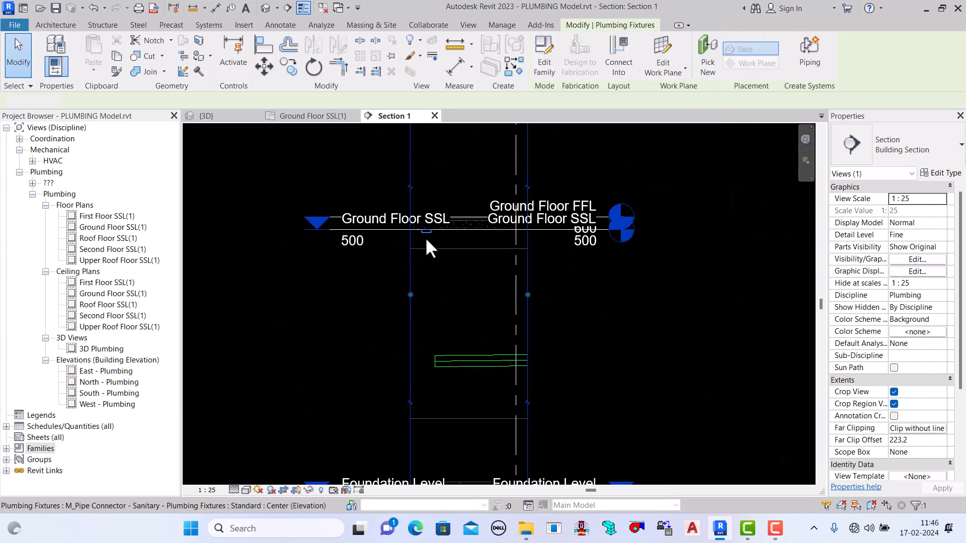
{"action": "left_click", "coordinate": [425, 256]}
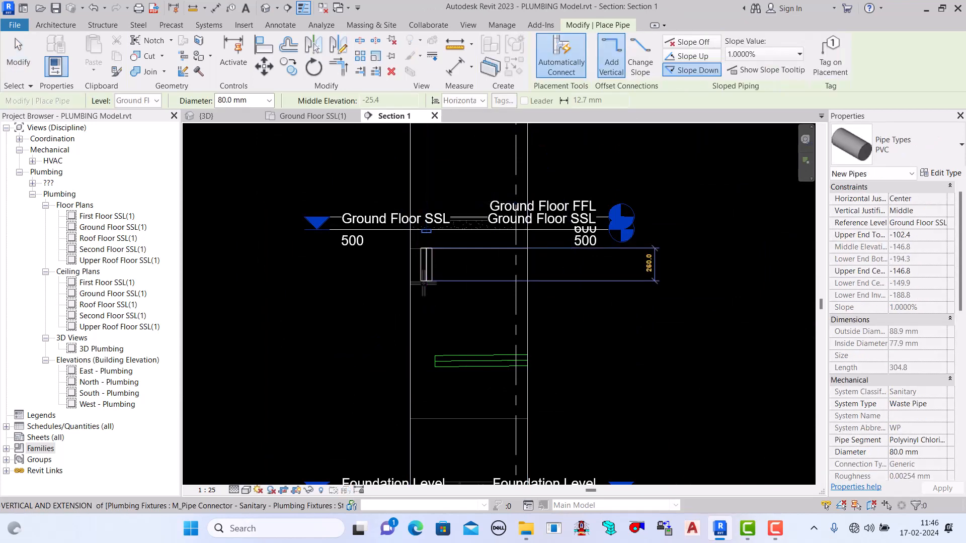
{"action": "left_click", "coordinate": [426, 298]}
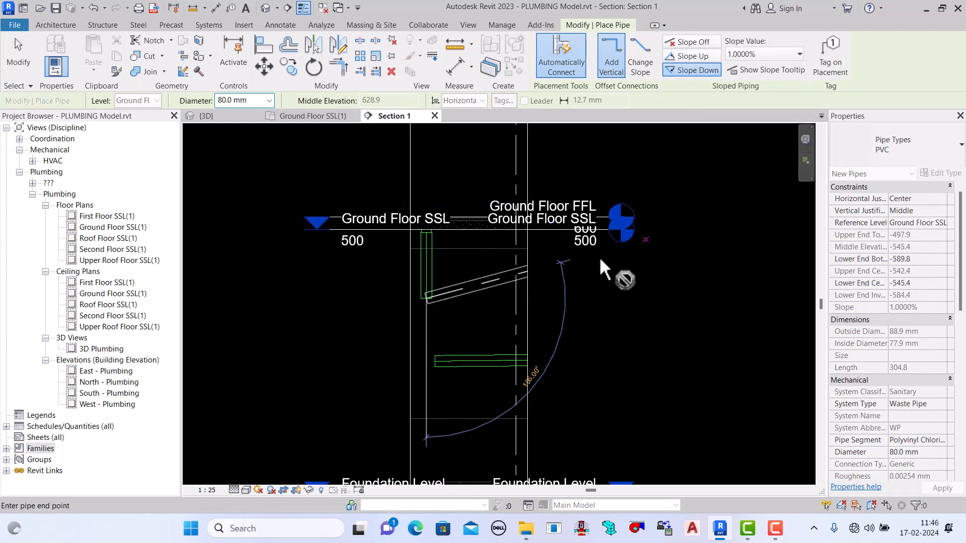
Step: Continue the drop with a short 80 mm horizontal pipe running away from the drain, sloping down at 1.0000%
{"action": "left_click", "coordinate": [696, 55]}
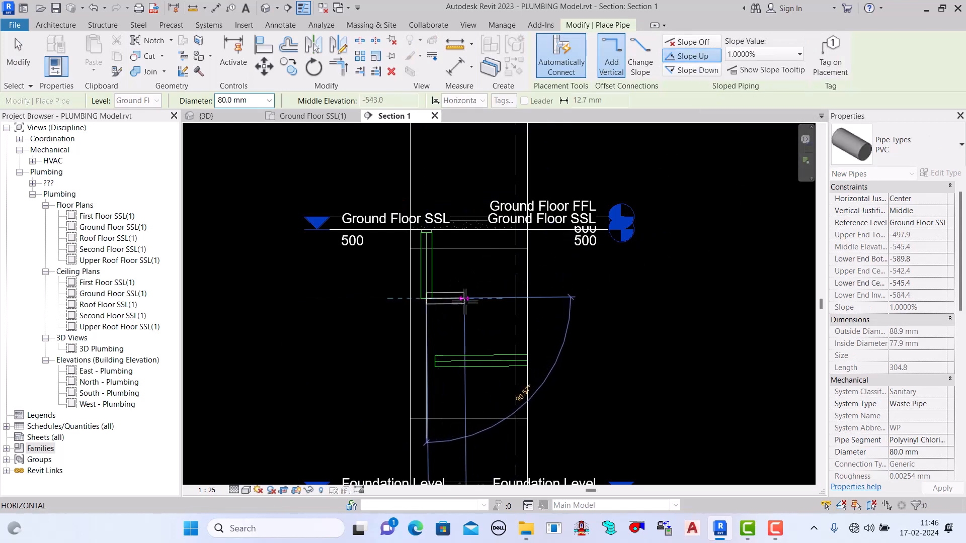
{"action": "left_click", "coordinate": [694, 72]}
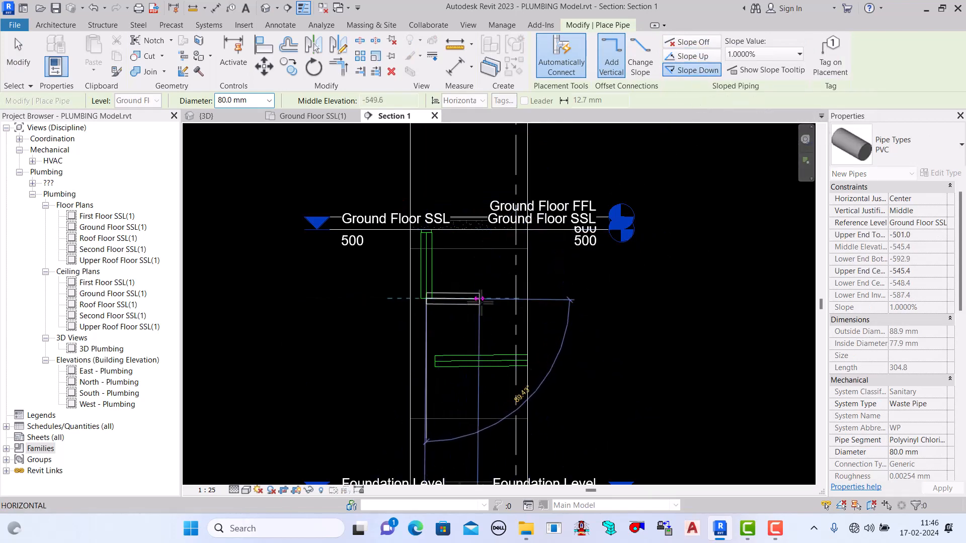
{"action": "left_click", "coordinate": [478, 299]}
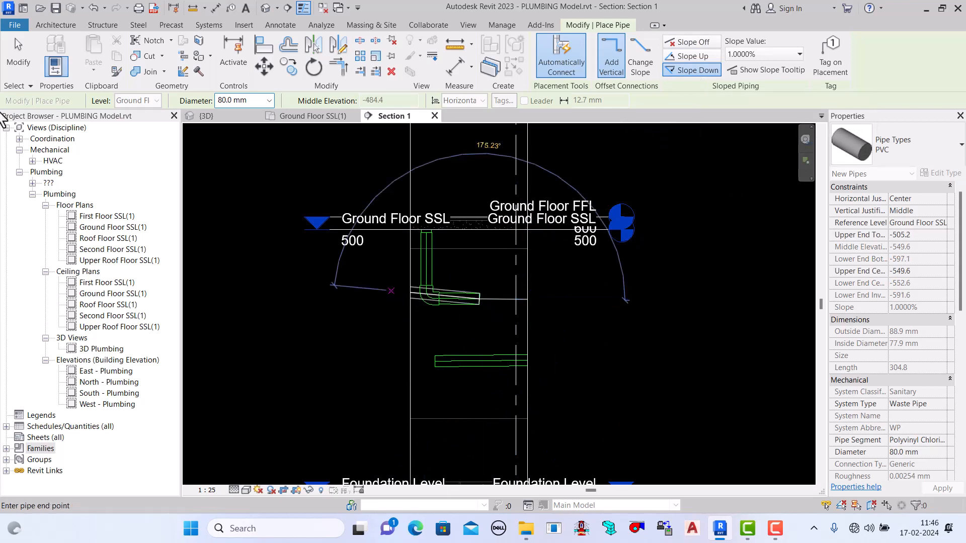
{"action": "key", "text": "Escape"}
{"action": "key", "text": "Escape"}
Step: On the ground floor plan, delete the old 80 mm branch pipe together with its connected fittings at the main waste pipe
{"action": "left_click", "coordinate": [318, 117]}
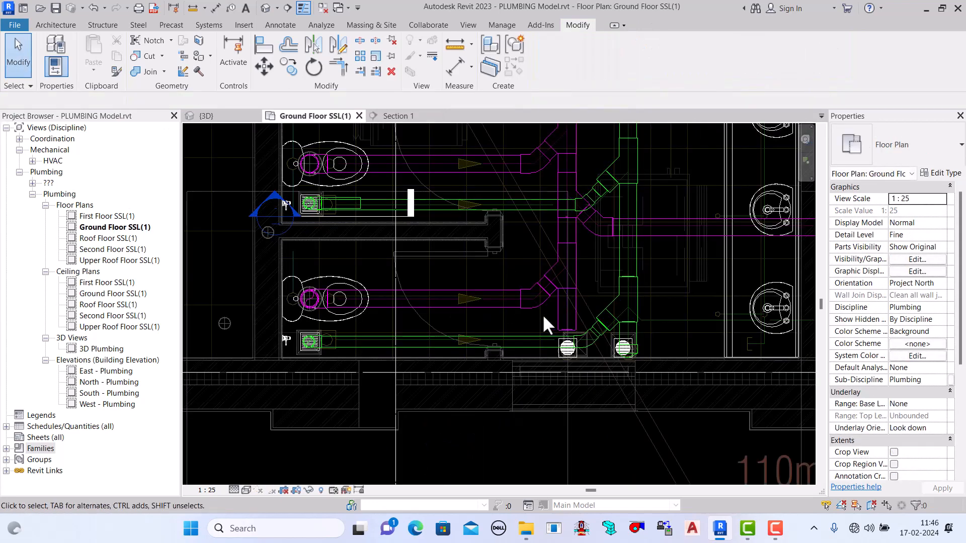
{"action": "left_click", "coordinate": [522, 216]}
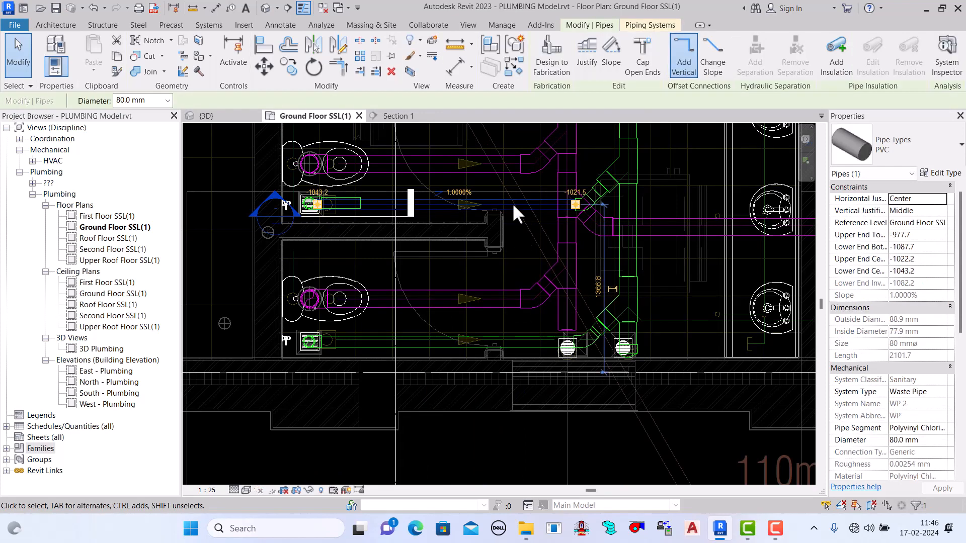
{"action": "scroll", "coordinate": [395, 174], "scroll_direction": "up", "scroll_amount": 2}
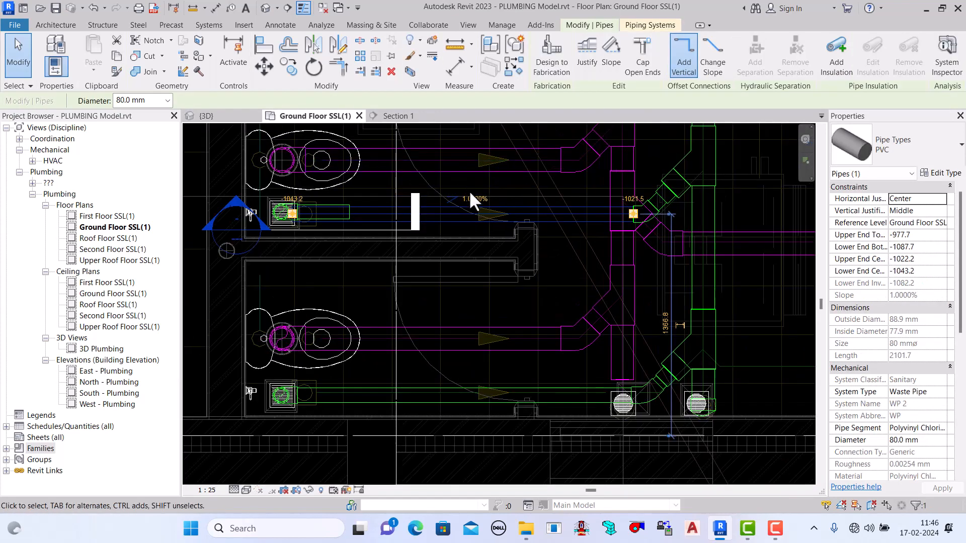
{"action": "left_click", "coordinate": [454, 200]}
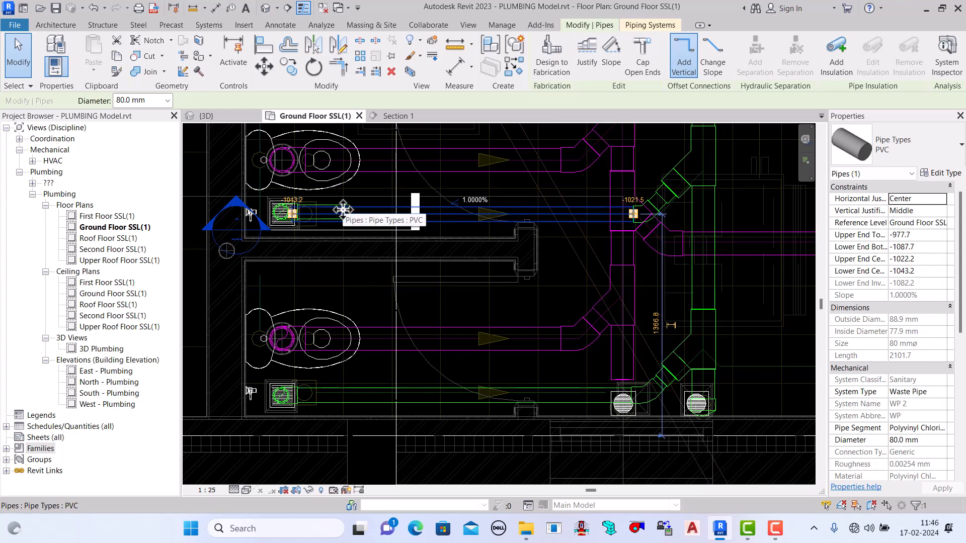
{"action": "key", "text": "Escape"}
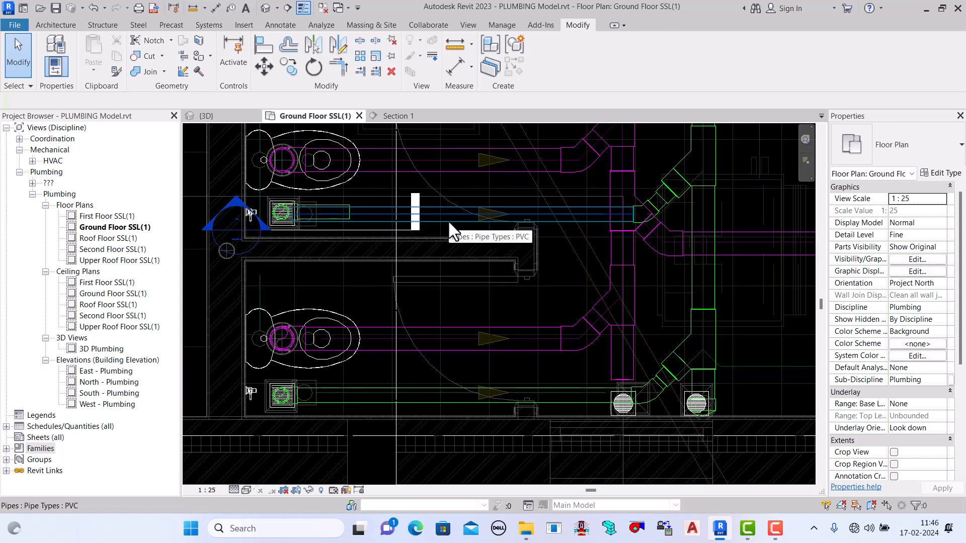
{"action": "key", "text": "Tab"}
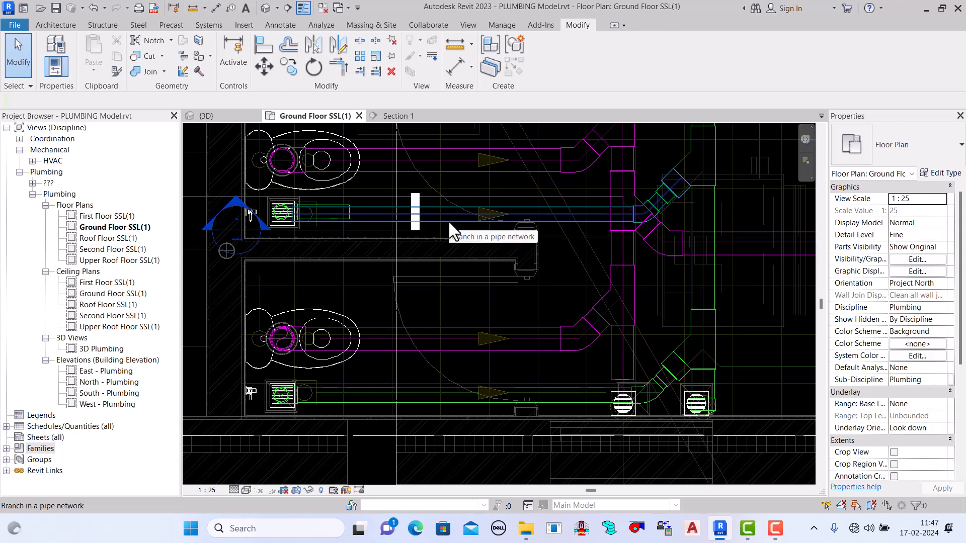
{"action": "left_click", "coordinate": [448, 223]}
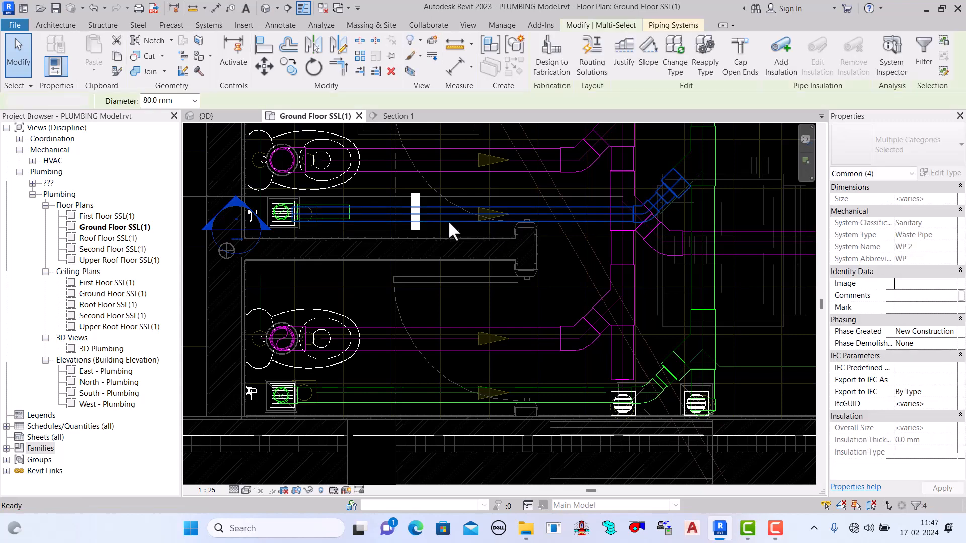
{"action": "key", "text": "Escape"}
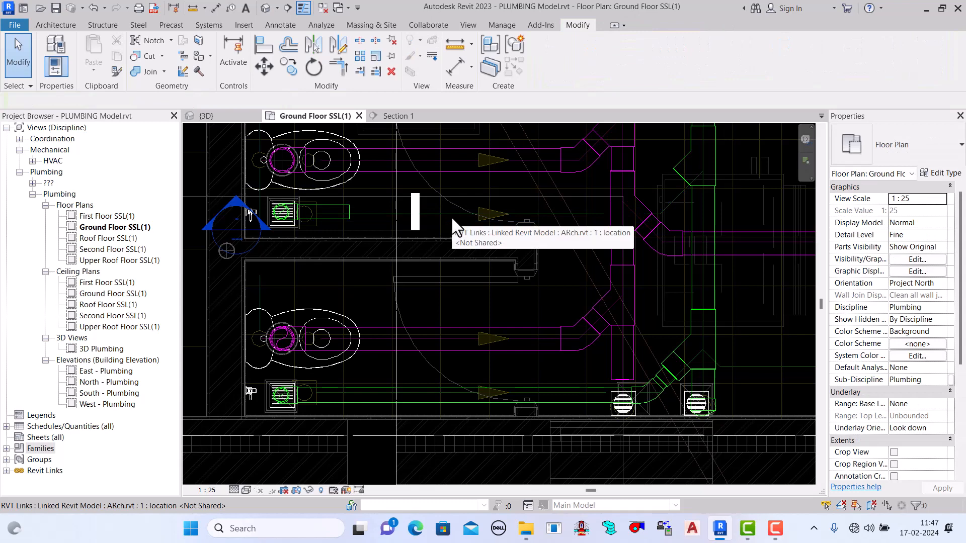
Step: Delete the leftover tee on the main waste pipe and the short horizontal pipe and elbow at the upper cubicle's floor drain
{"action": "left_click", "coordinate": [680, 196]}
{"action": "key", "text": "Delete"}
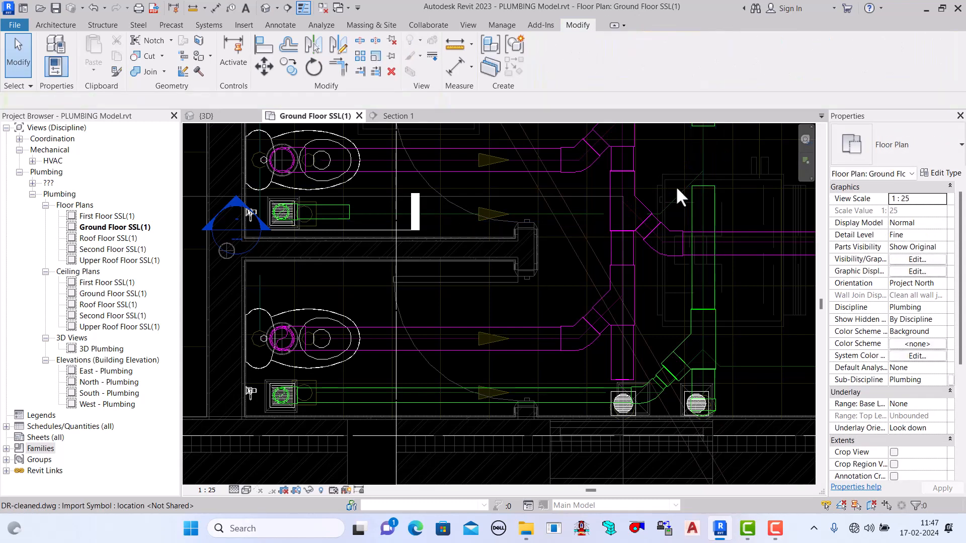
{"action": "key", "text": "d"}
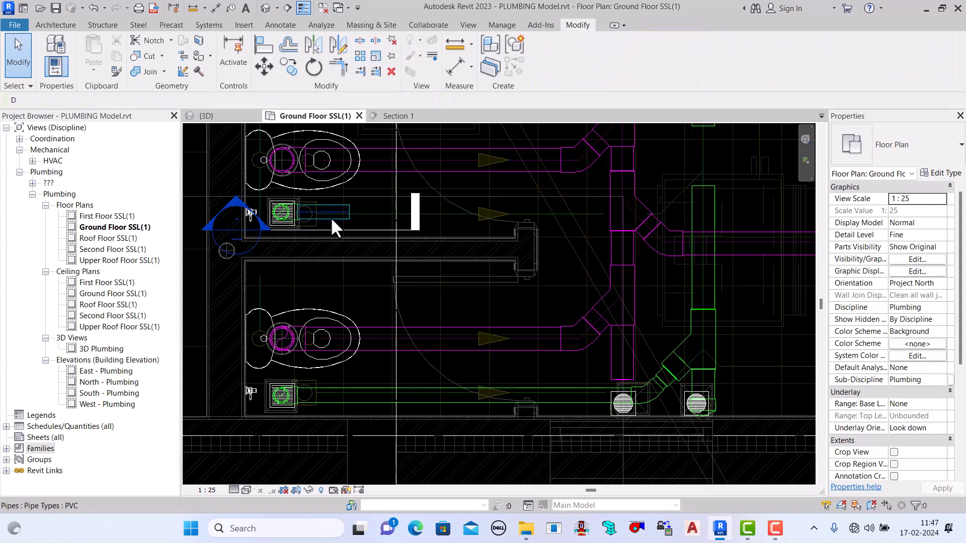
{"action": "left_click", "coordinate": [331, 218]}
{"action": "key", "text": "Delete"}
{"action": "scroll", "coordinate": [283, 220], "scroll_direction": "up", "scroll_amount": 1}
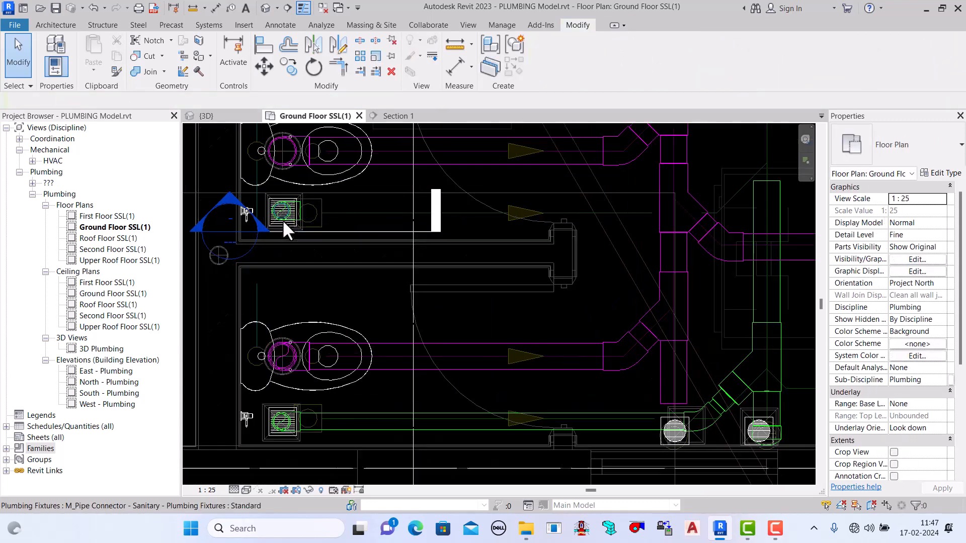
{"action": "scroll", "coordinate": [284, 219], "scroll_direction": "up", "scroll_amount": 1}
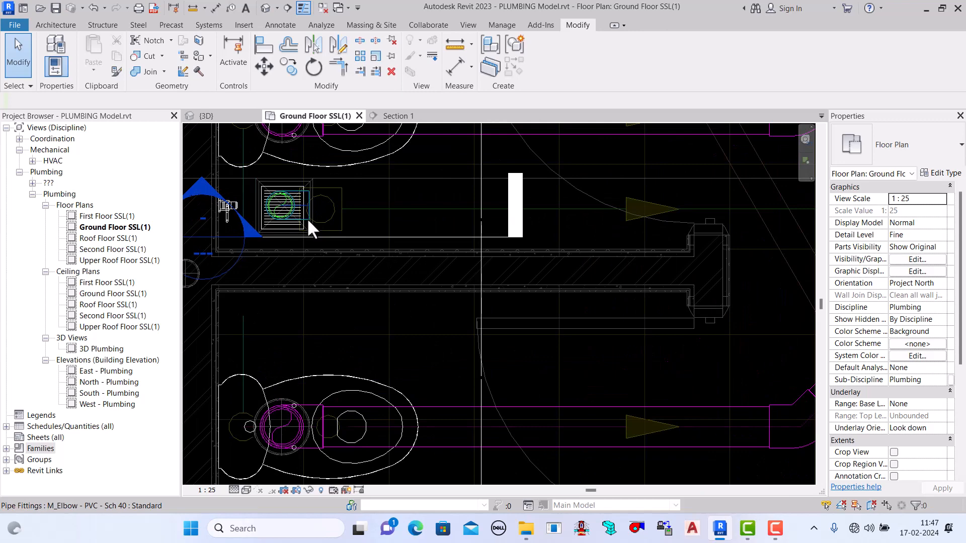
{"action": "left_click", "coordinate": [306, 219]}
{"action": "key", "text": "Delete"}
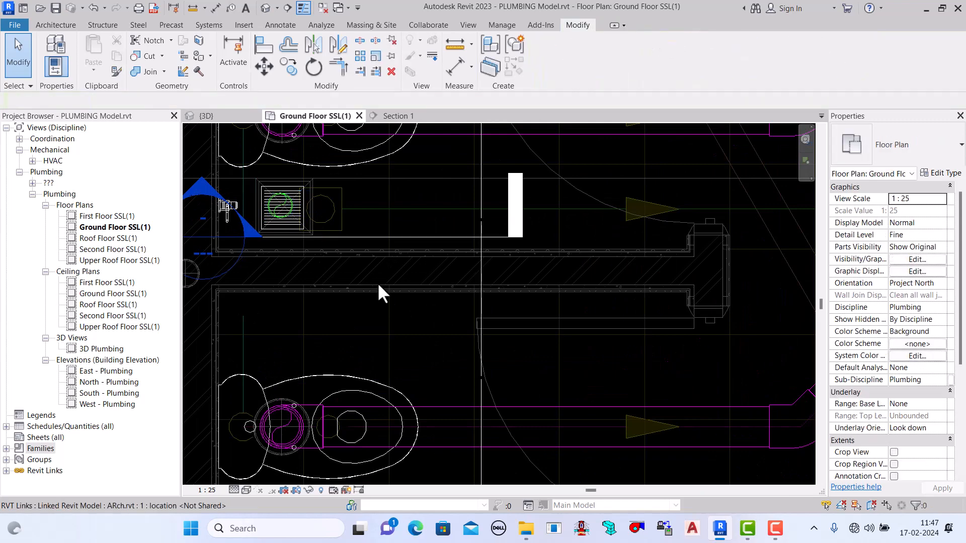
Step: Close the gap in the 125 mm main waste pipe by stretching its open end to the segment below, and check Section 1
{"action": "scroll", "coordinate": [378, 285], "scroll_direction": "down", "scroll_amount": 1}
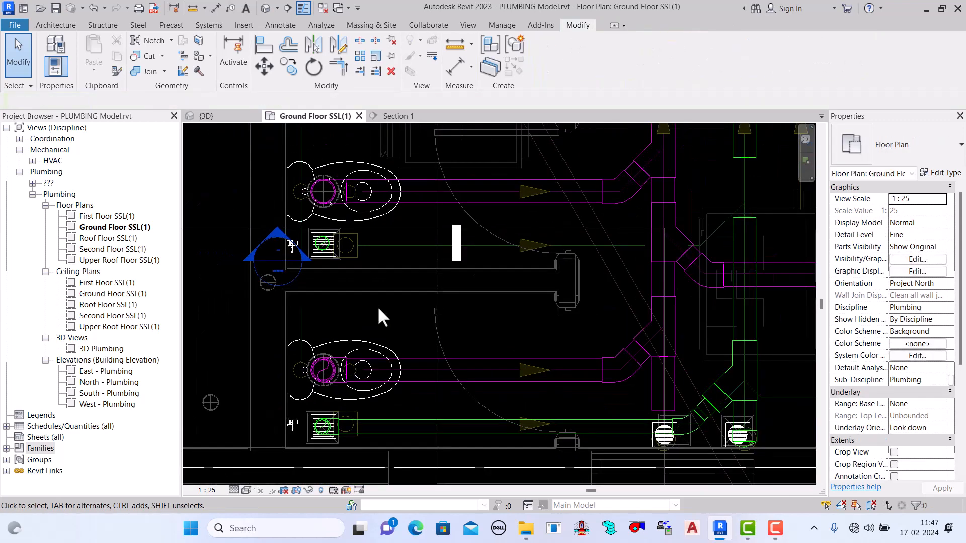
{"action": "left_click", "coordinate": [743, 157]}
{"action": "left_click_drag", "start_coordinate": [742, 156], "coordinate": [744, 218]}
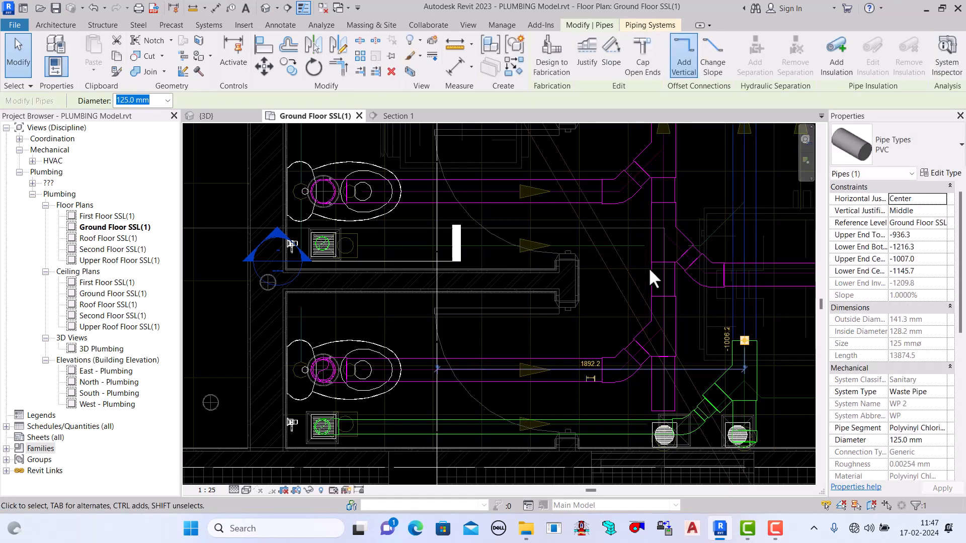
{"action": "left_click", "coordinate": [18, 55]}
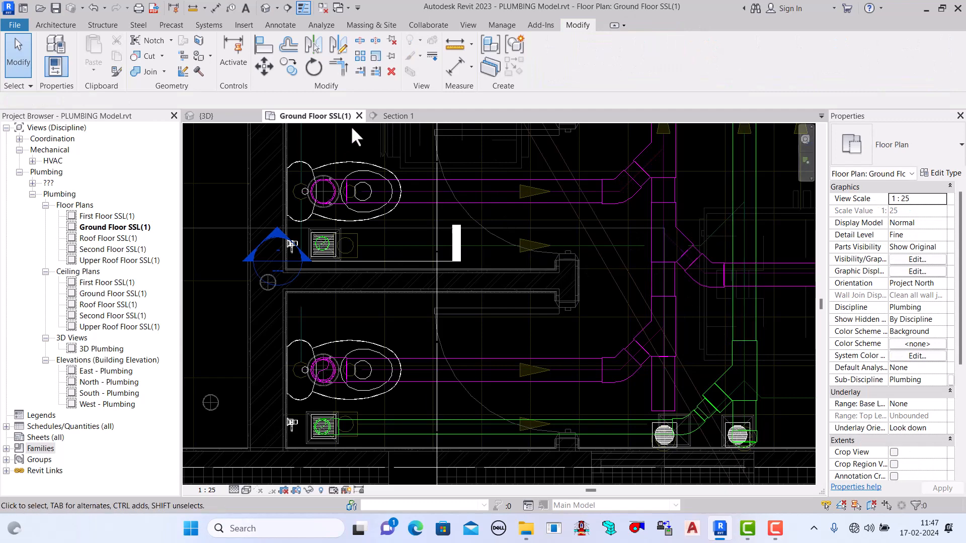
{"action": "left_click", "coordinate": [391, 116]}
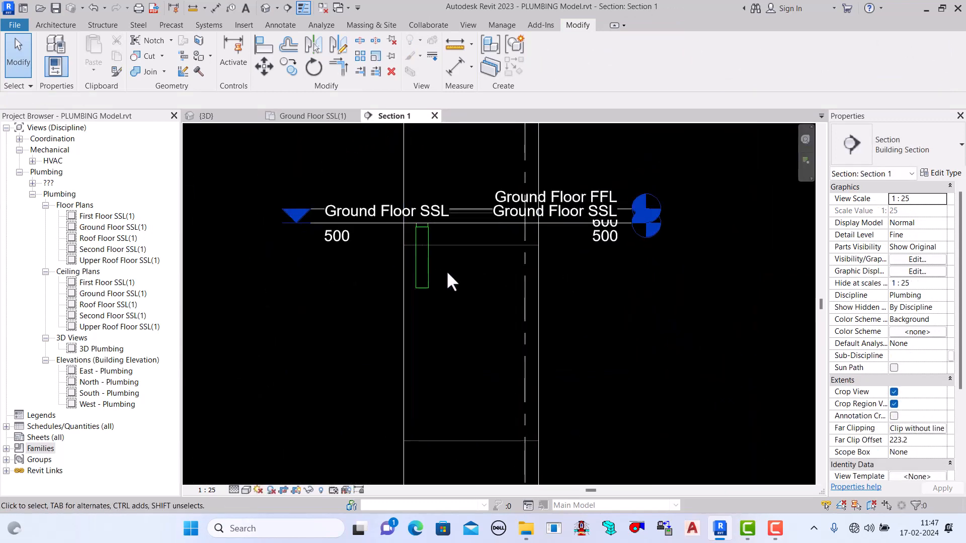
{"action": "left_click", "coordinate": [322, 116]}
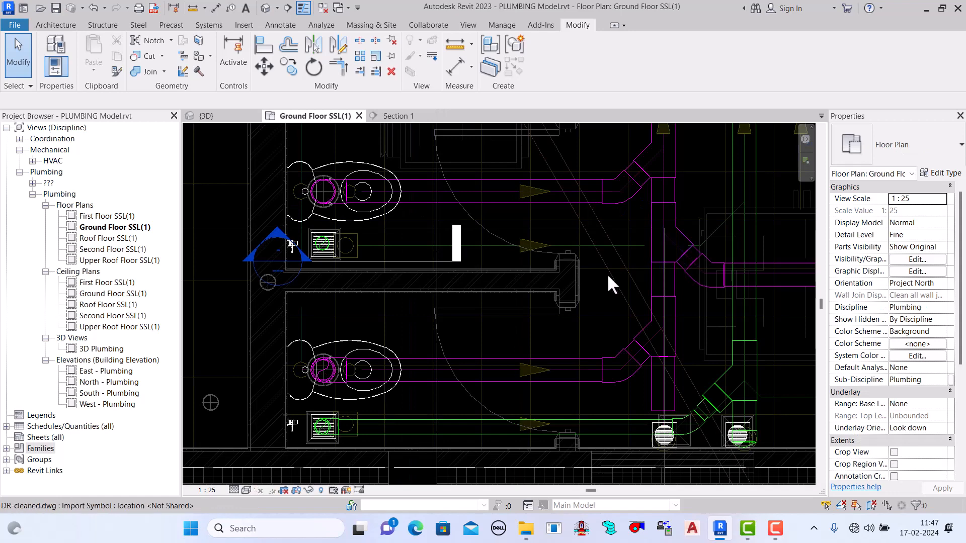
Step: Draw an 80 mm pipe sloping up at 1.0000% from the main waste pipe diagonally toward the cubicles, about 937 mm long at 145°
{"action": "scroll", "coordinate": [687, 227], "scroll_direction": "down", "scroll_amount": 2}
{"action": "left_click", "coordinate": [693, 228]}
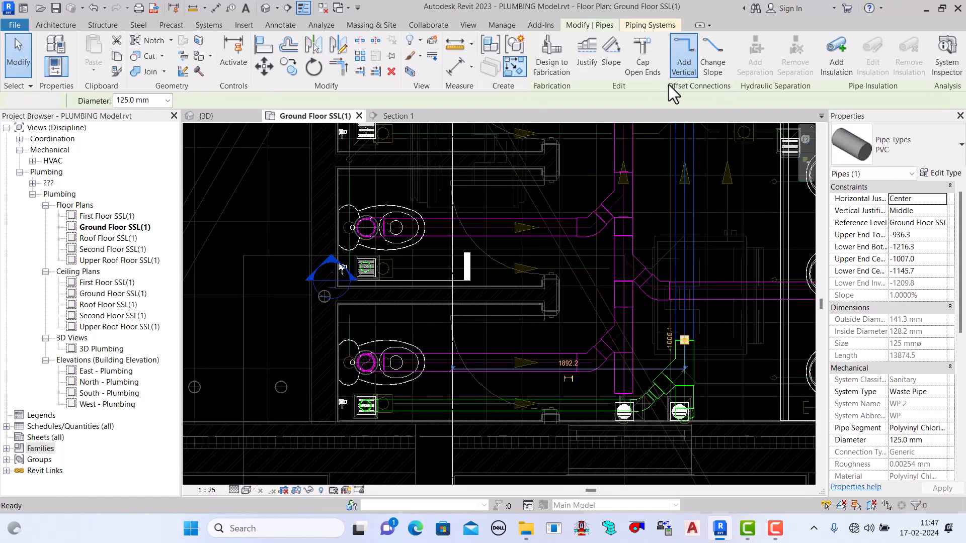
{"action": "left_click", "coordinate": [649, 61]}
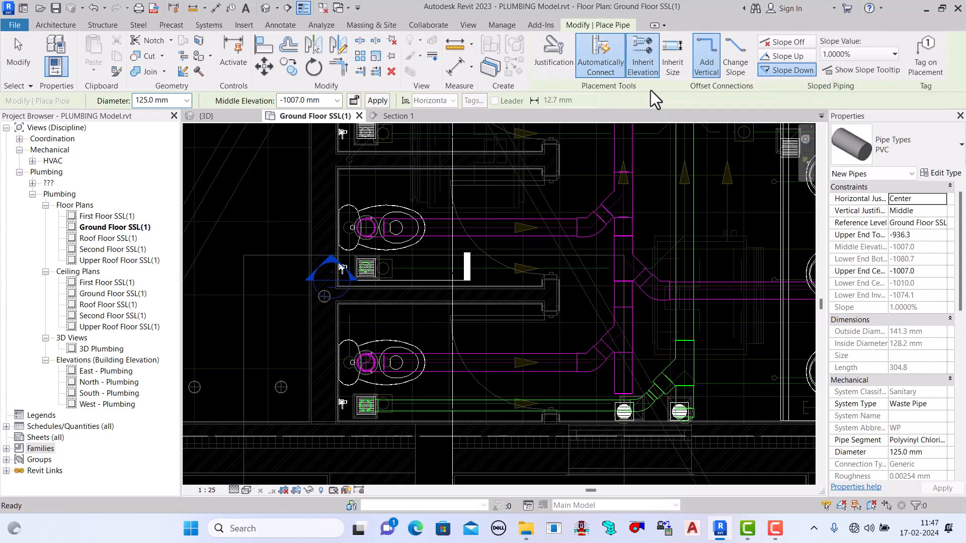
{"action": "left_click", "coordinate": [786, 57]}
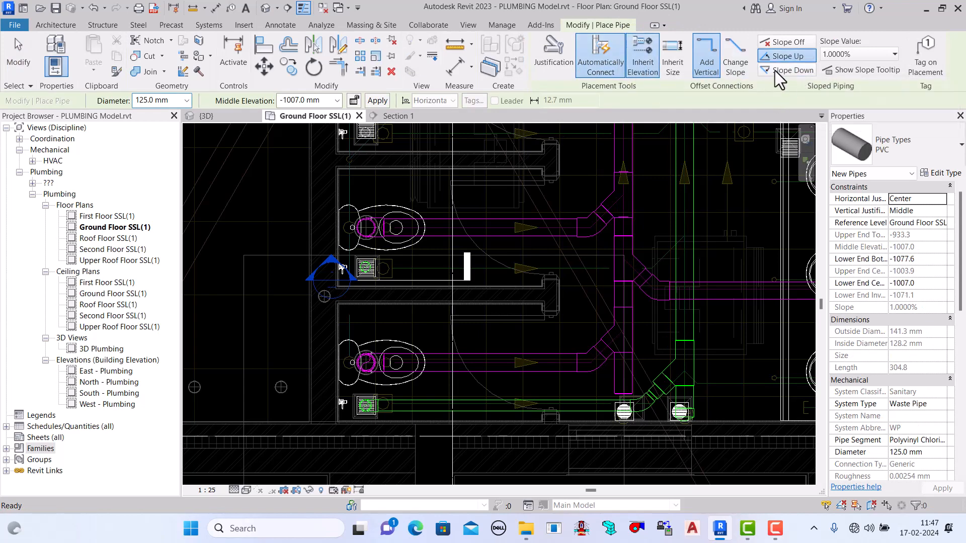
{"action": "left_click", "coordinate": [685, 235]}
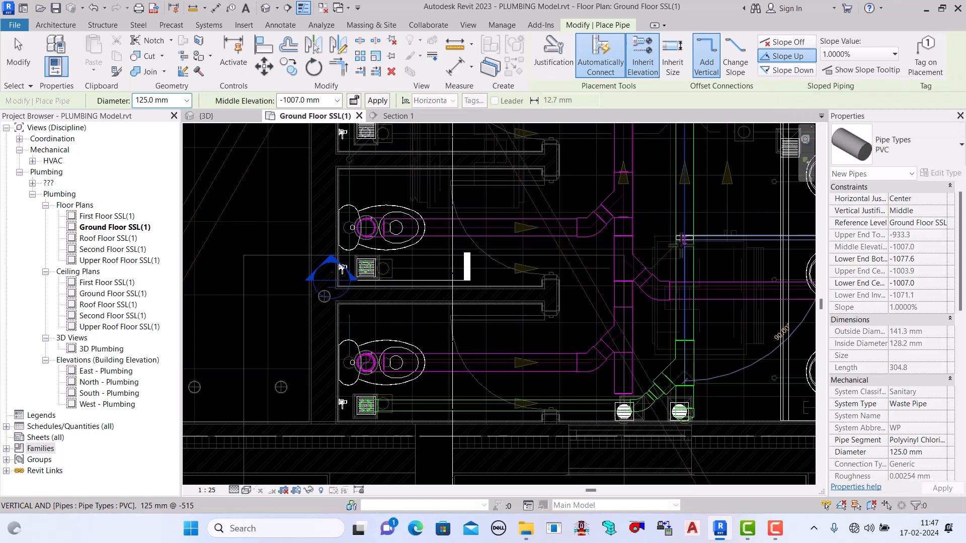
{"action": "left_click", "coordinate": [186, 101]}
{"action": "left_click", "coordinate": [157, 183]}
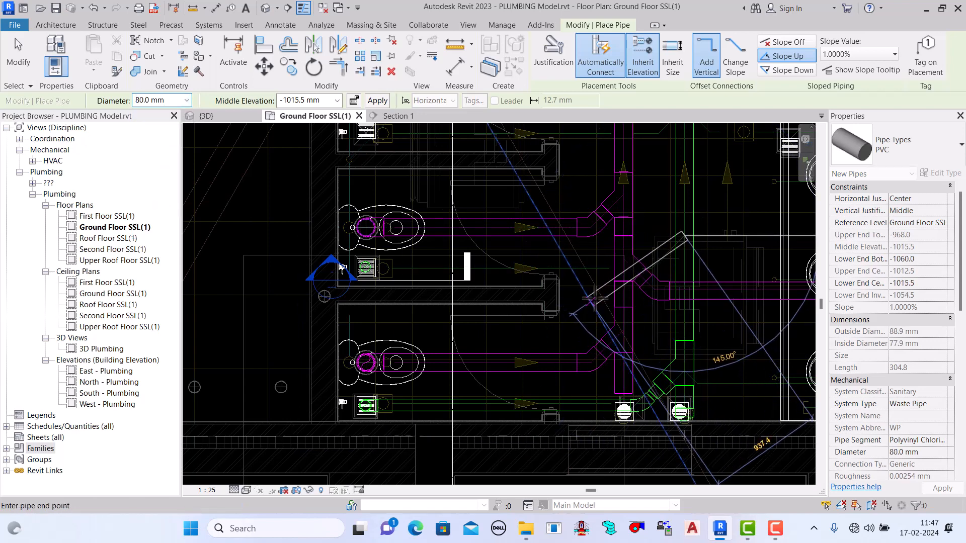
{"action": "left_click", "coordinate": [591, 300]}
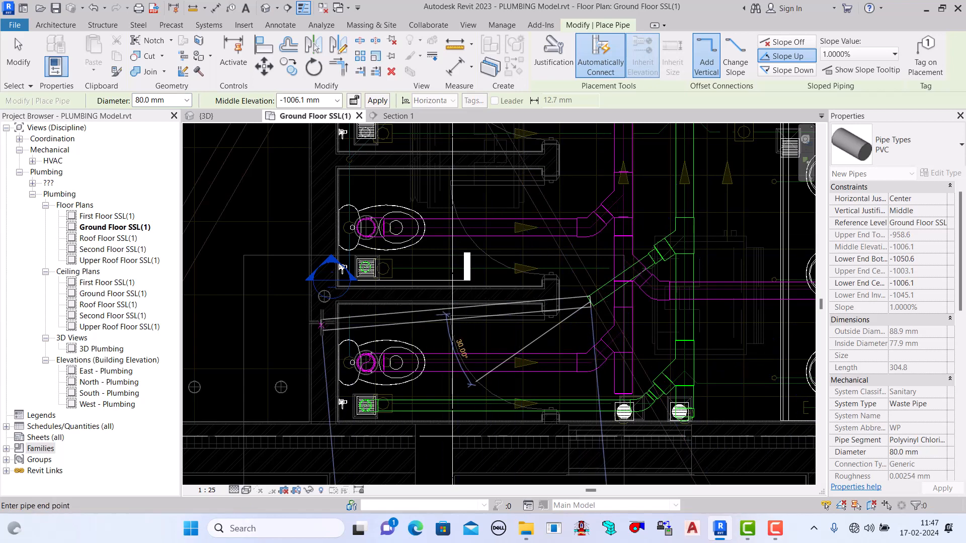
Step: Continue the 80 mm branch horizontally along the partition wall until it ends below the upper cubicle's floor drain
{"action": "scroll", "coordinate": [357, 297], "scroll_direction": "up", "scroll_amount": 2}
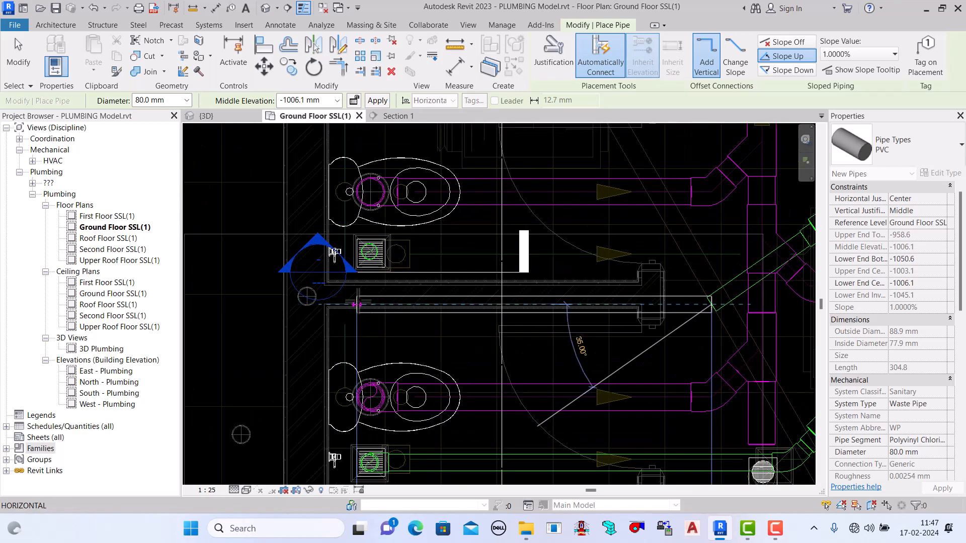
{"action": "left_click", "coordinate": [359, 298]}
{"action": "key", "text": "Escape"}
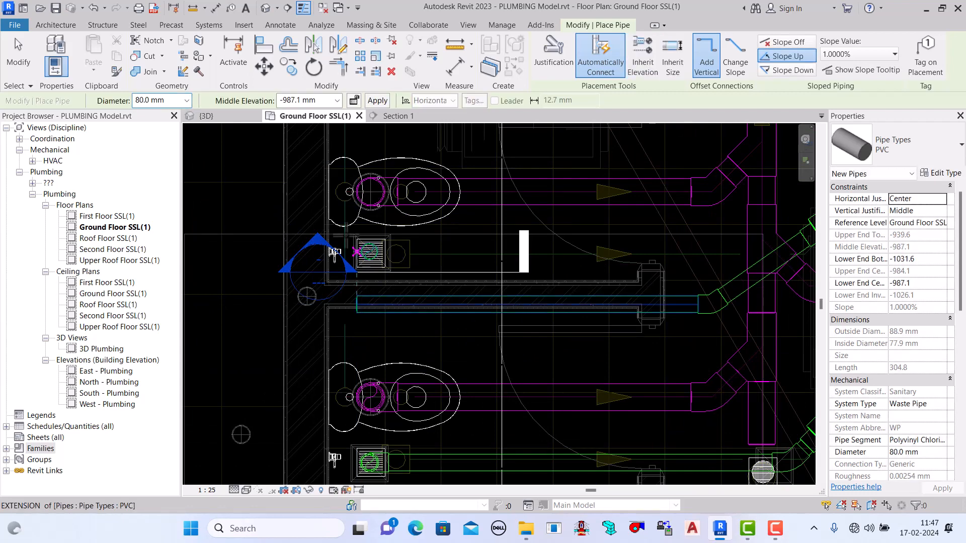
{"action": "key", "text": "Escape"}
Step: Nudge the new branch's 125 mm tee up along the main waste pipe in the plan
{"action": "scroll", "coordinate": [448, 302], "scroll_direction": "up", "scroll_amount": 2}
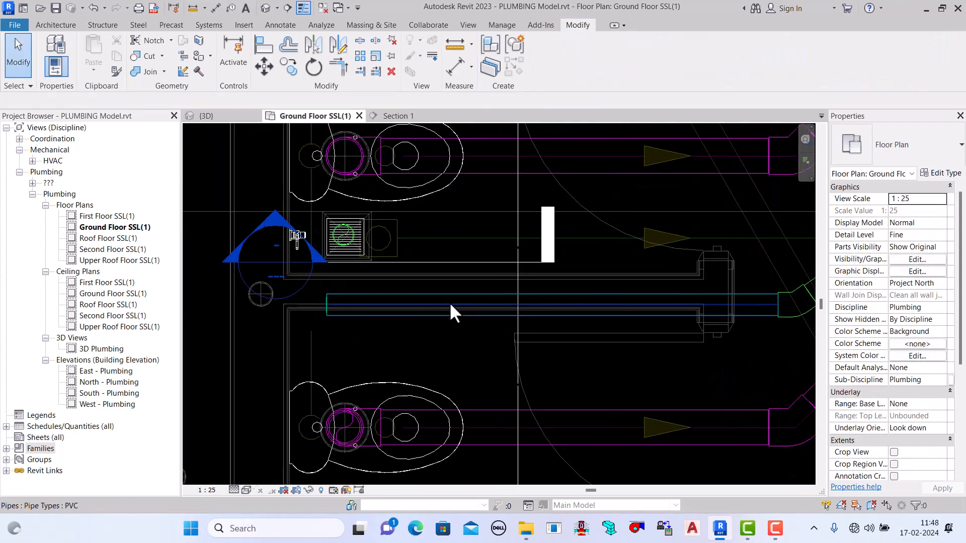
{"action": "scroll", "coordinate": [446, 292], "scroll_direction": "down", "scroll_amount": 2}
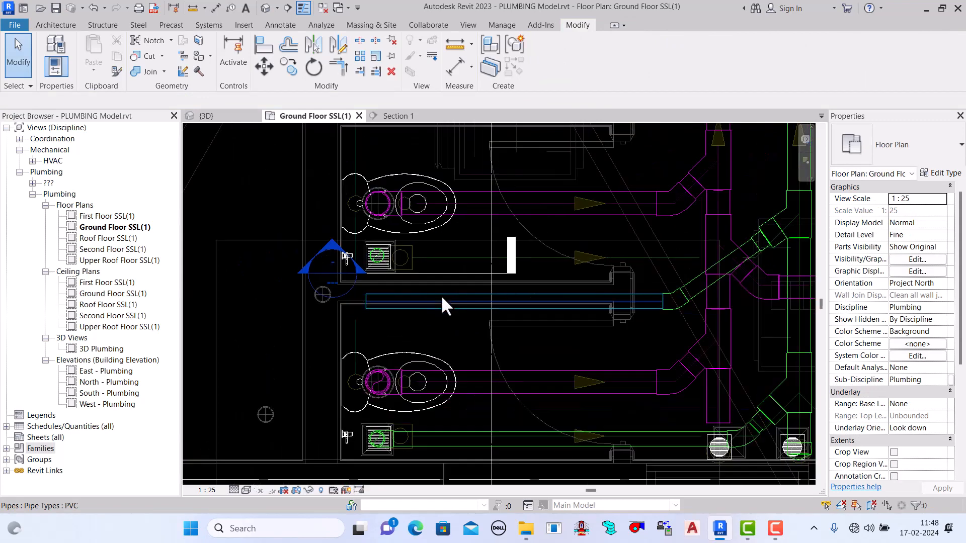
{"action": "scroll", "coordinate": [720, 257], "scroll_direction": "down", "scroll_amount": 1}
{"action": "scroll", "coordinate": [720, 243], "scroll_direction": "up", "scroll_amount": 1}
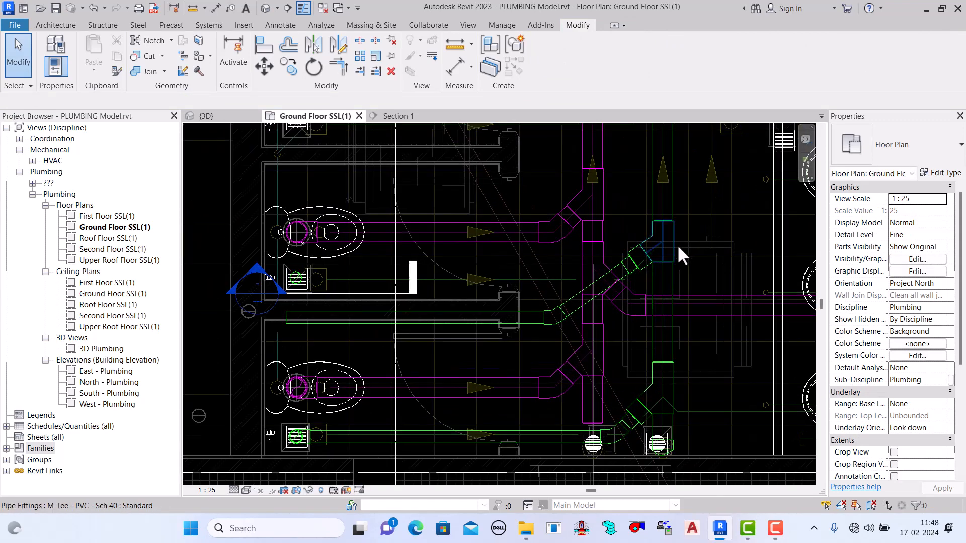
{"action": "left_click", "coordinate": [704, 241]}
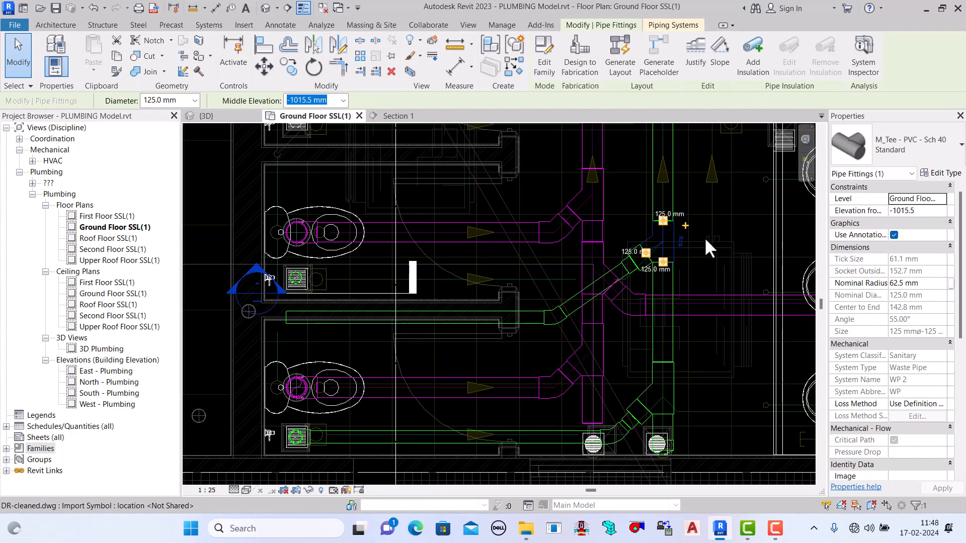
{"action": "key", "text": "Up"}
{"action": "key", "text": "Up"}
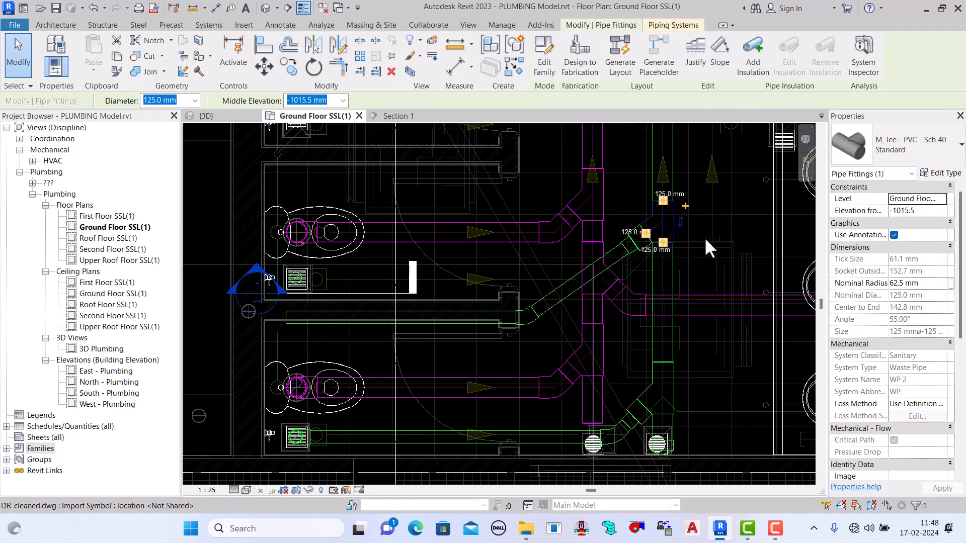
{"action": "key", "text": "Escape"}
{"action": "scroll", "coordinate": [672, 277], "scroll_direction": "up", "scroll_amount": 3}
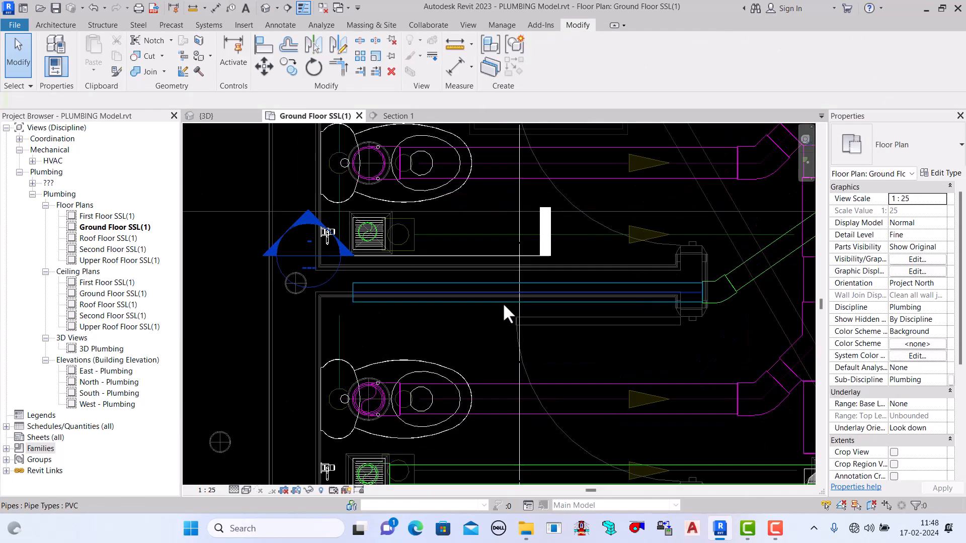
{"action": "left_click", "coordinate": [267, 49]}
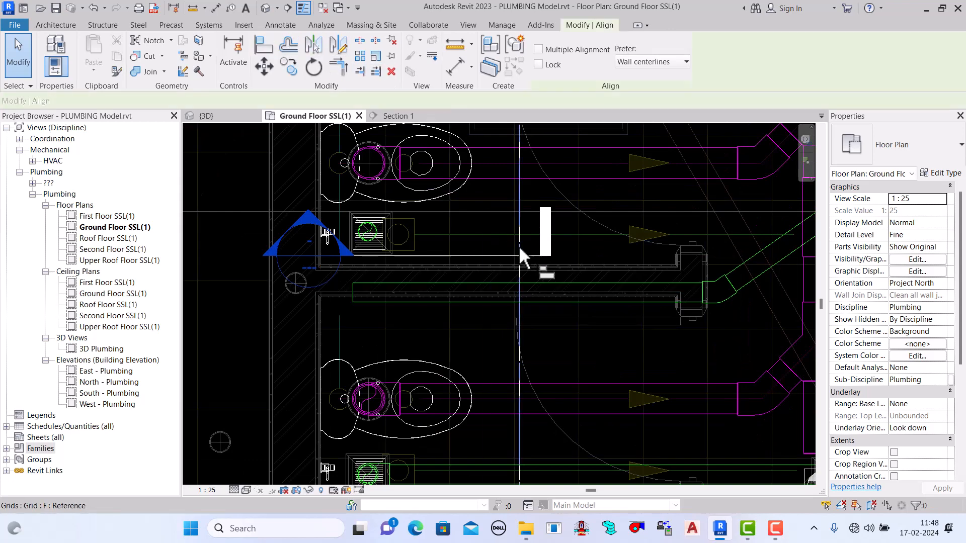
{"action": "scroll", "coordinate": [493, 244], "scroll_direction": "up", "scroll_amount": 1}
{"action": "scroll", "coordinate": [492, 243], "scroll_direction": "up", "scroll_amount": 1}
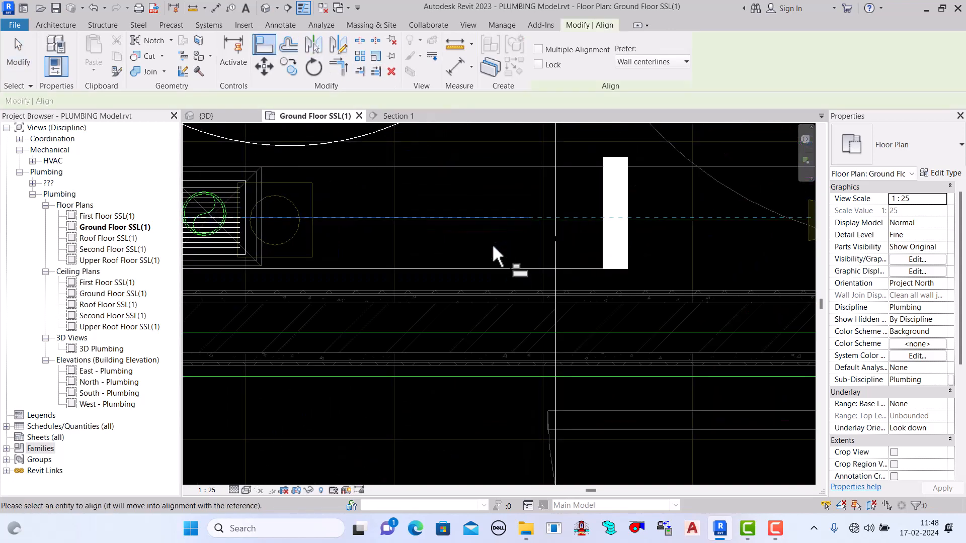
{"action": "key", "text": "Escape"}
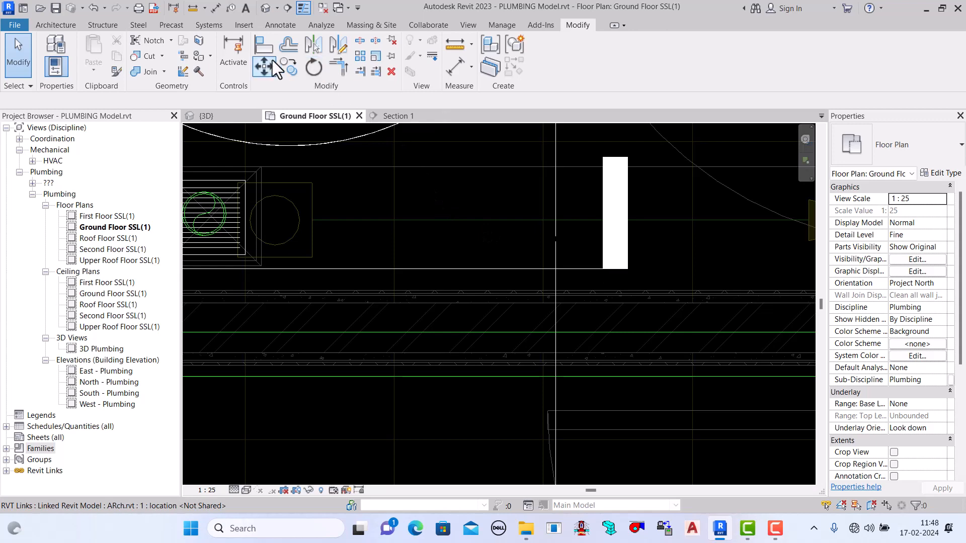
Step: Align the horizontal 80 mm branch pipe with the drawing line running from the upper cubicle's floor drain
{"action": "left_click", "coordinate": [271, 44]}
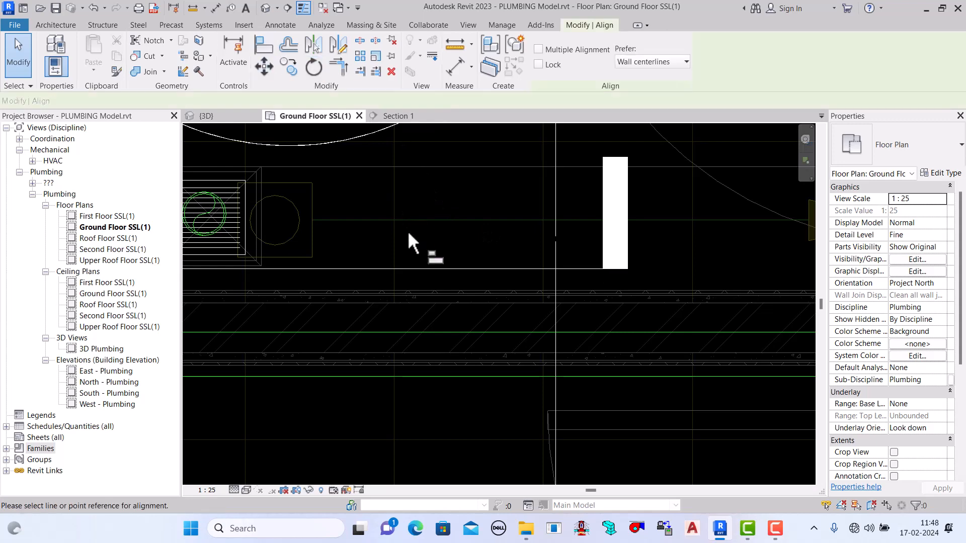
{"action": "left_click", "coordinate": [457, 223]}
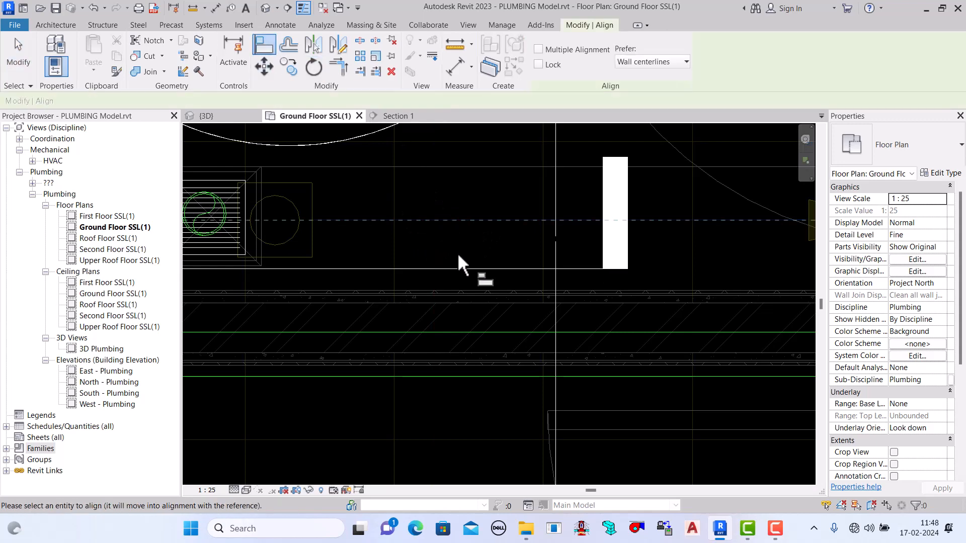
{"action": "left_click", "coordinate": [458, 354]}
{"action": "scroll", "coordinate": [472, 297], "scroll_direction": "down", "scroll_amount": 4}
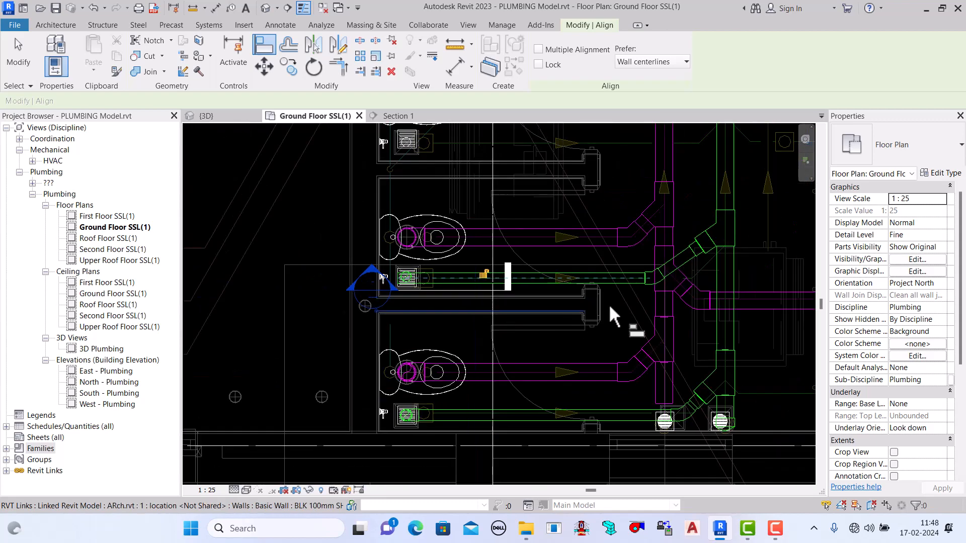
{"action": "scroll", "coordinate": [694, 273], "scroll_direction": "up", "scroll_amount": 3}
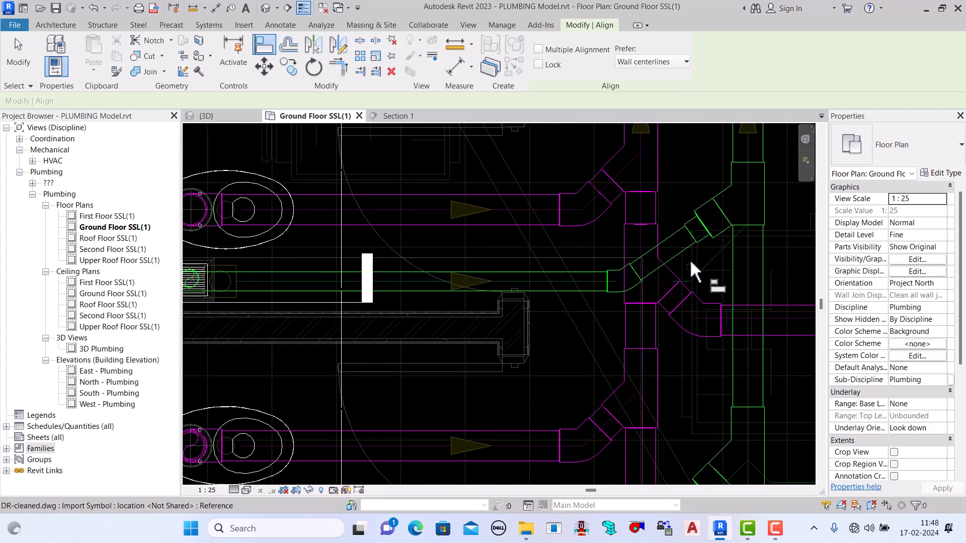
{"action": "key", "text": "Escape"}
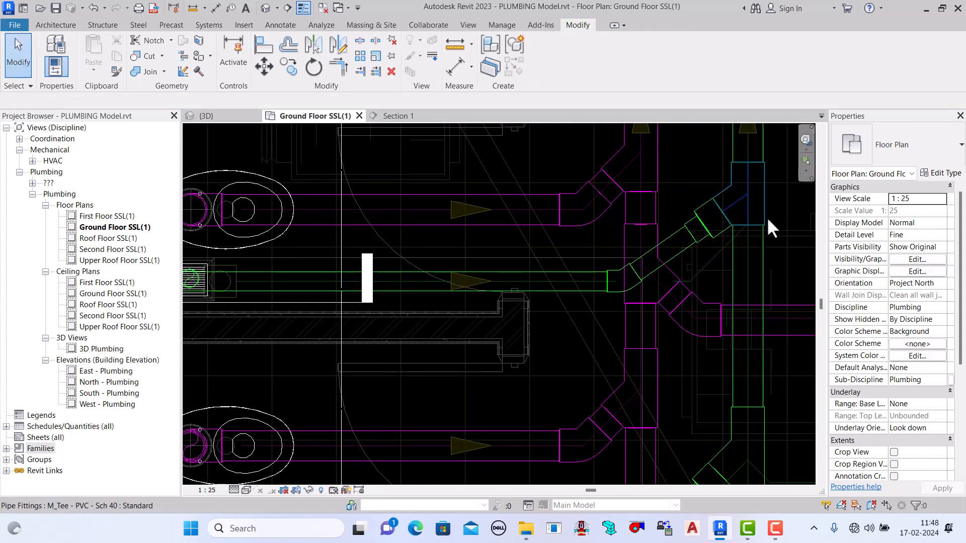
Step: Nudge the branch's tee down along the main waste pipe to shorten the diagonal connection
{"action": "left_click", "coordinate": [766, 217]}
{"action": "key", "text": "Down"}
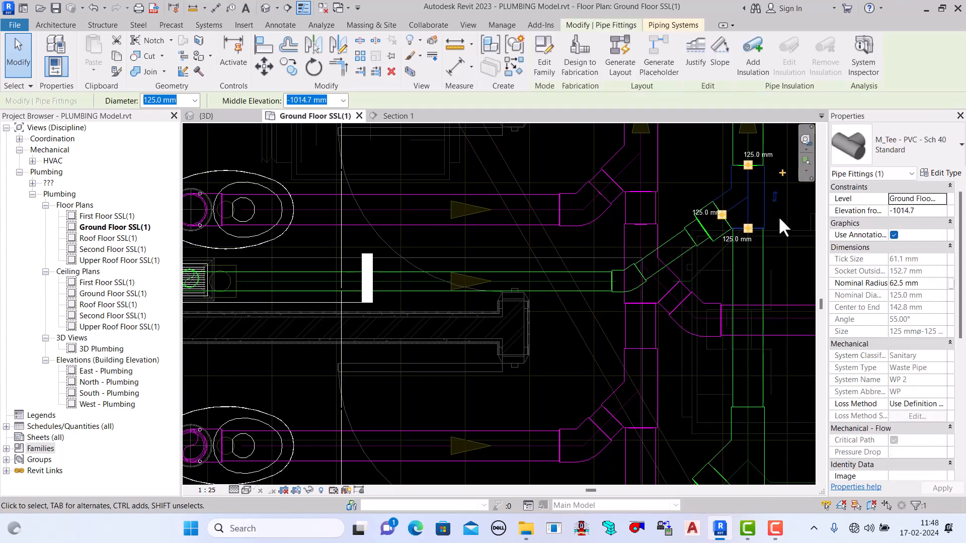
{"action": "key", "text": "Down"}
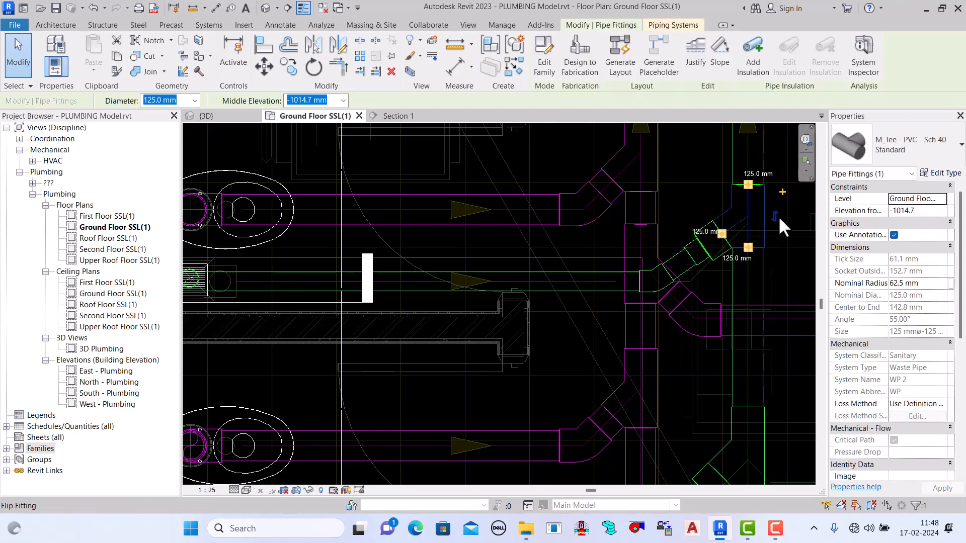
{"action": "key", "text": "Down"}
{"action": "key", "text": "Down"}
{"action": "key", "text": "Down"}
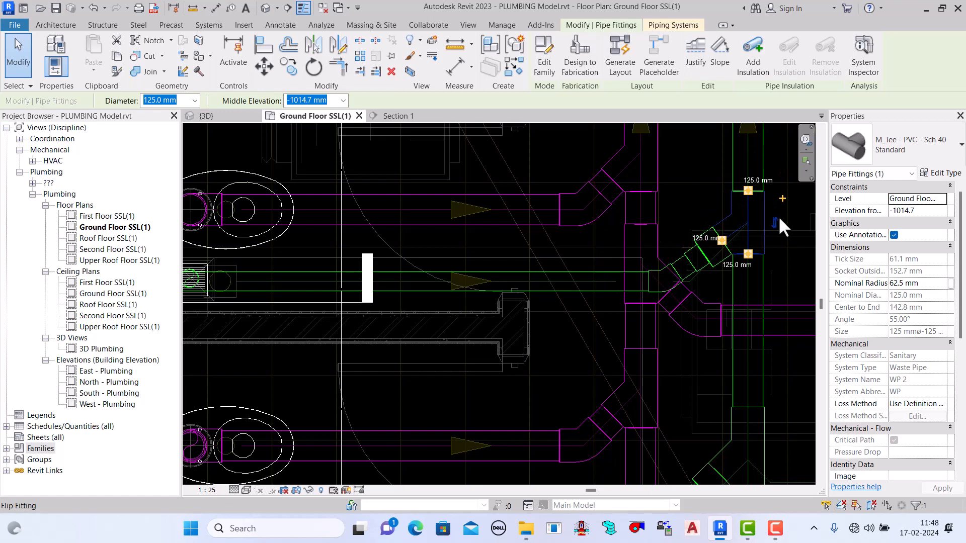
Step: Check the upper cubicle's floor drain drop pipe against the horizontal 80 mm branch in Section 1 and the ground floor plan, including the branch's end offsets
{"action": "key", "text": "Escape"}
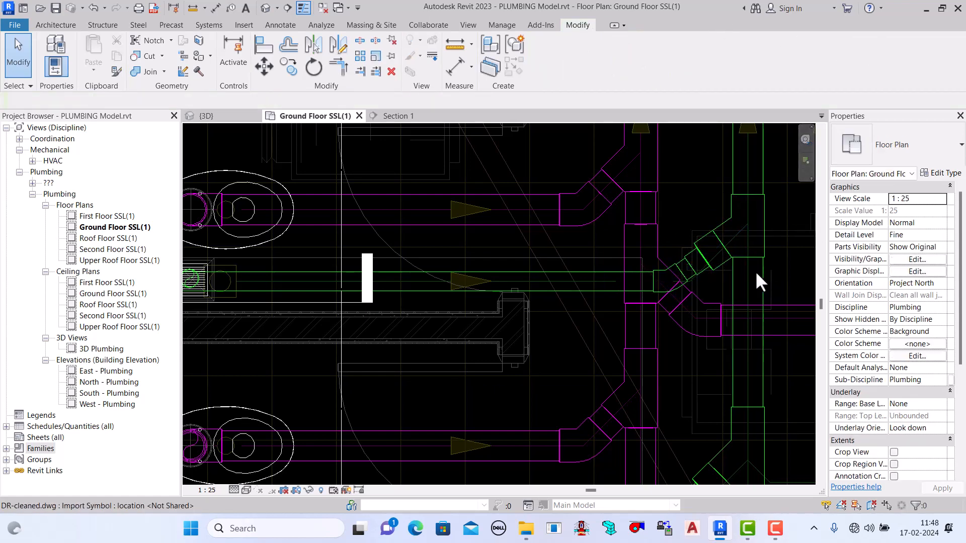
{"action": "scroll", "coordinate": [734, 258], "scroll_direction": "down", "scroll_amount": 2}
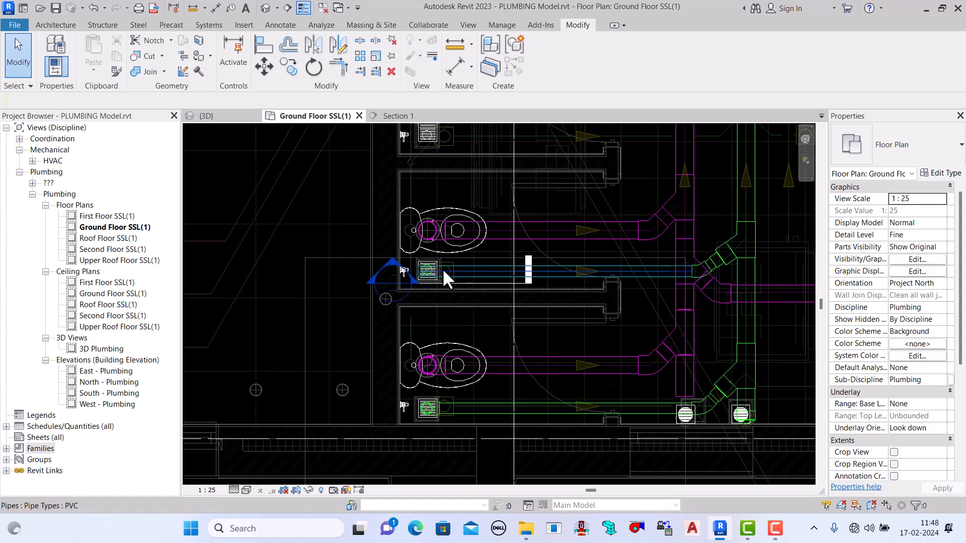
{"action": "scroll", "coordinate": [443, 267], "scroll_direction": "up", "scroll_amount": 2}
{"action": "scroll", "coordinate": [440, 279], "scroll_direction": "up", "scroll_amount": 1}
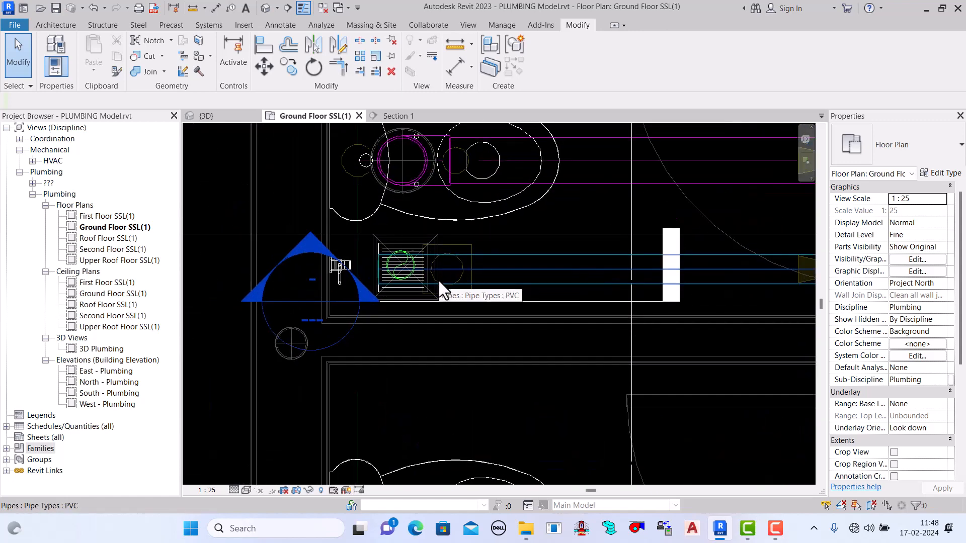
{"action": "left_click", "coordinate": [393, 116]}
{"action": "scroll", "coordinate": [452, 332], "scroll_direction": "down", "scroll_amount": 1}
{"action": "scroll", "coordinate": [427, 360], "scroll_direction": "up", "scroll_amount": 1}
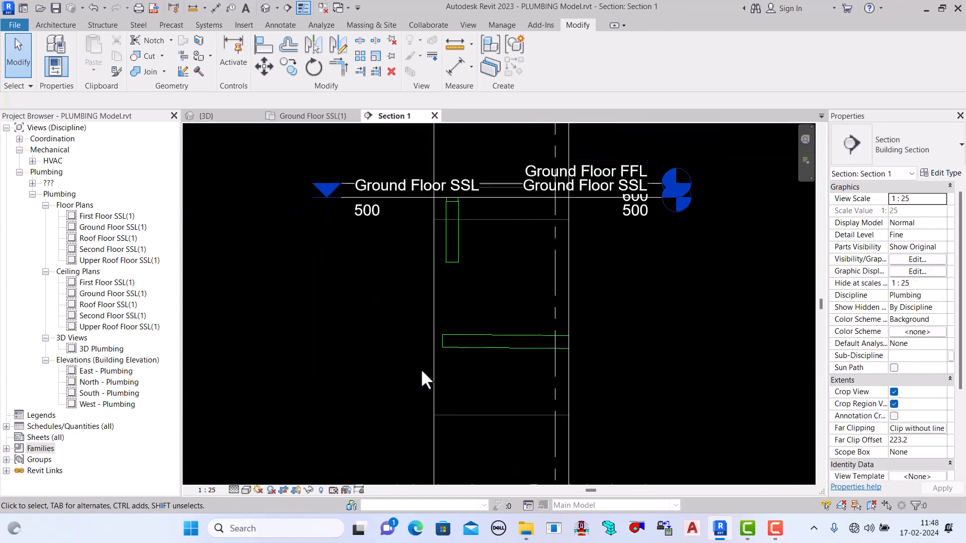
{"action": "left_click", "coordinate": [451, 264]}
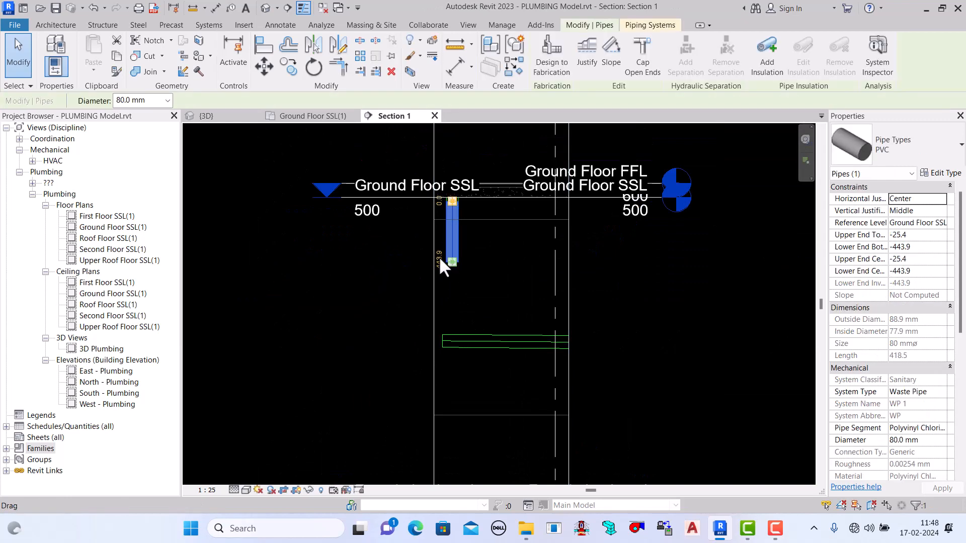
{"action": "left_click", "coordinate": [319, 120]}
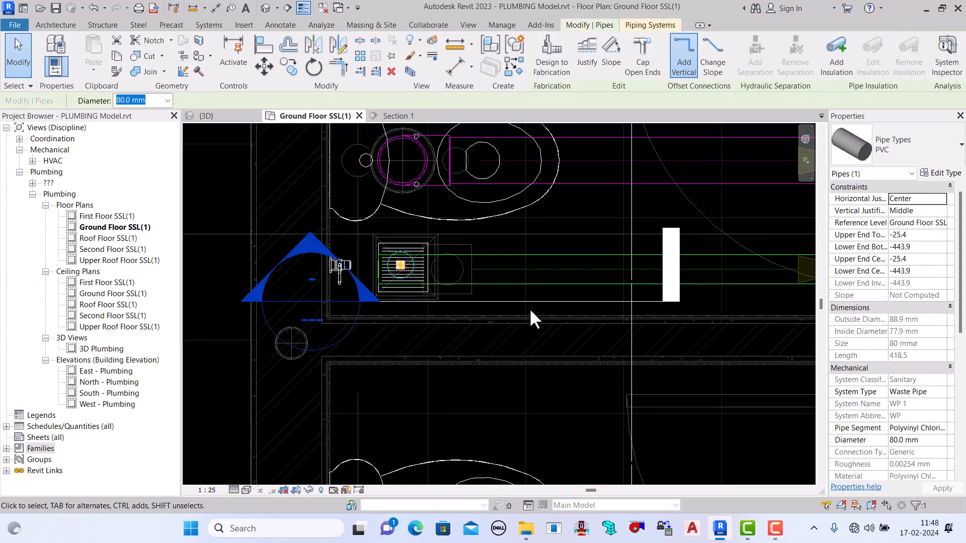
{"action": "left_click", "coordinate": [549, 285]}
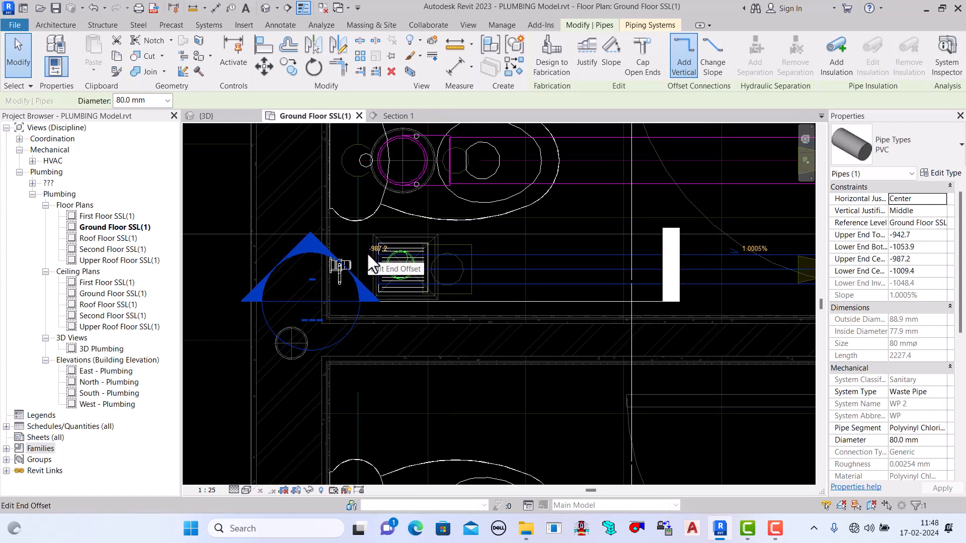
{"action": "scroll", "coordinate": [367, 257], "scroll_direction": "down", "scroll_amount": 3}
{"action": "scroll", "coordinate": [795, 254], "scroll_direction": "up", "scroll_amount": 1}
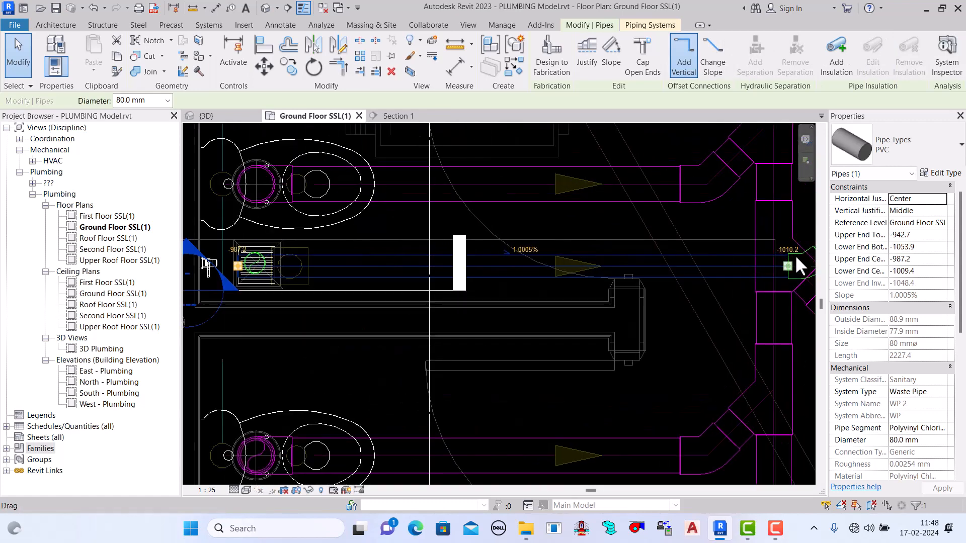
{"action": "scroll", "coordinate": [729, 274], "scroll_direction": "down", "scroll_amount": 2}
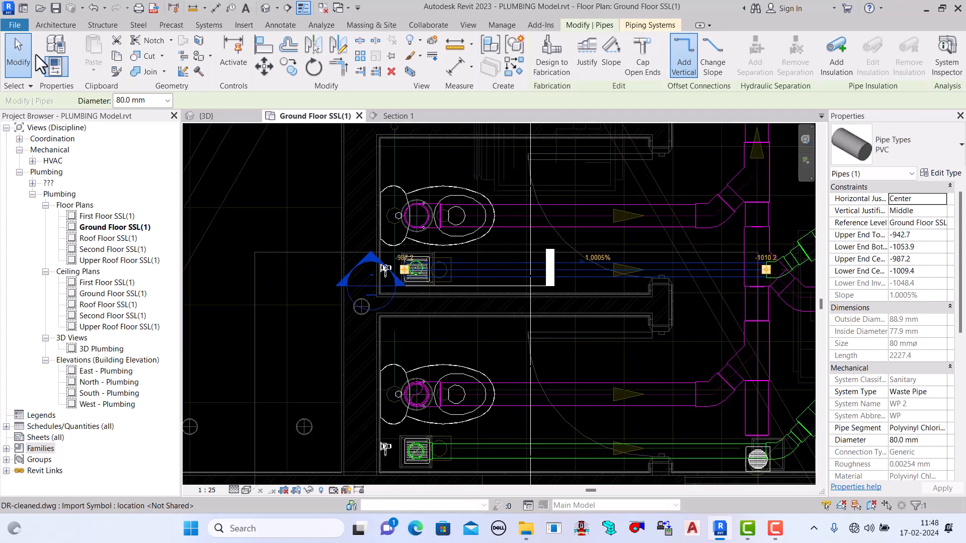
{"action": "left_click", "coordinate": [20, 60]}
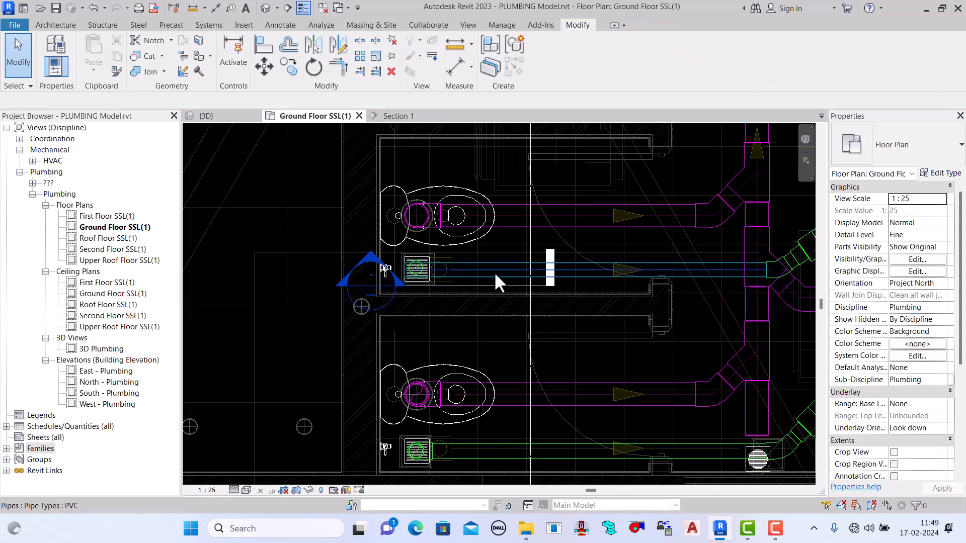
Step: In Section 1, draw a short horizontal 80 mm stub from the drop pipe's lower end, sloping down at 1.0000%
{"action": "left_click", "coordinate": [389, 116]}
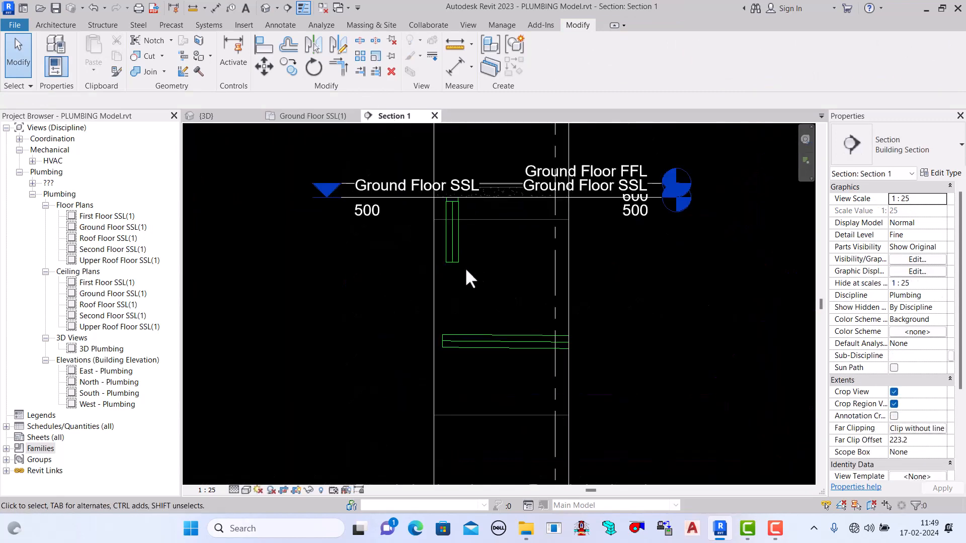
{"action": "left_click", "coordinate": [450, 259]}
{"action": "right_click", "coordinate": [451, 261]}
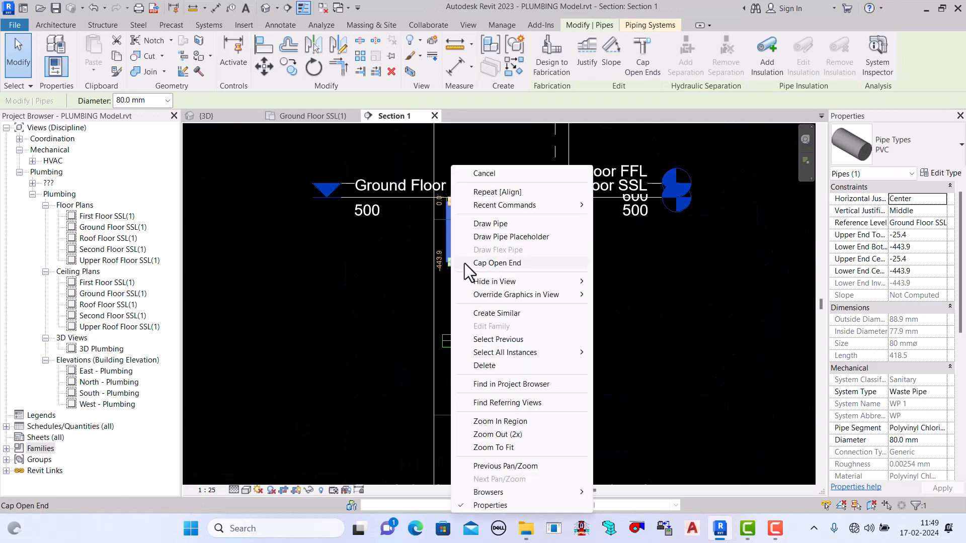
{"action": "left_click", "coordinate": [505, 224]}
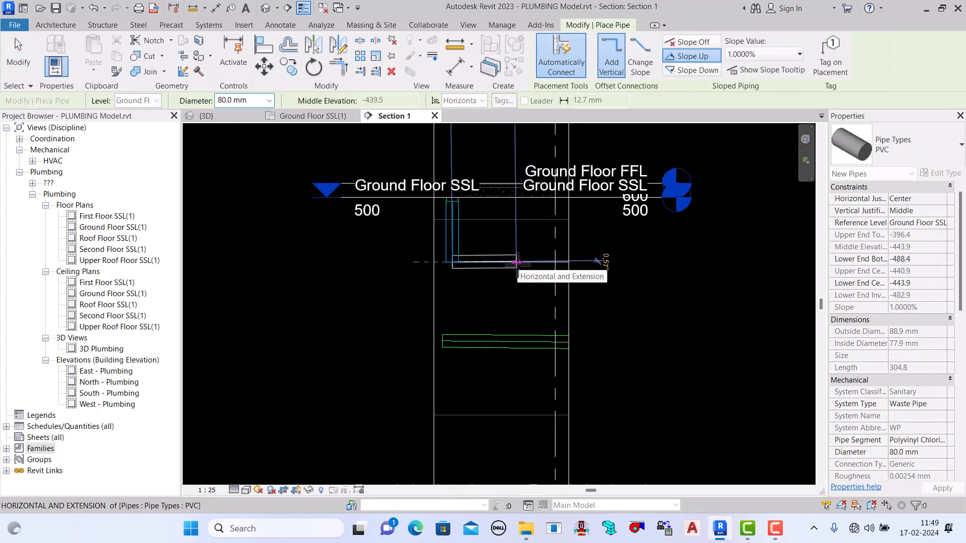
{"action": "left_click", "coordinate": [692, 70]}
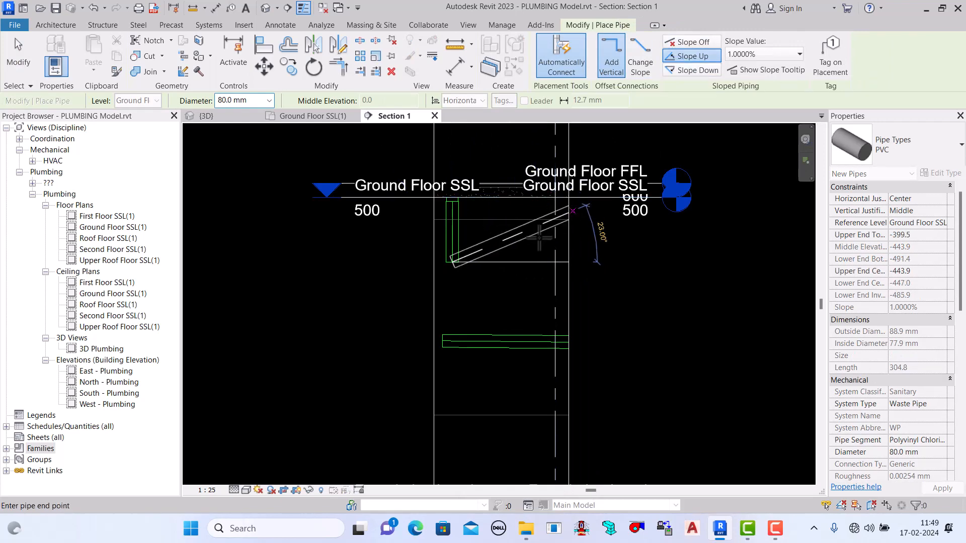
{"action": "left_click", "coordinate": [507, 262]}
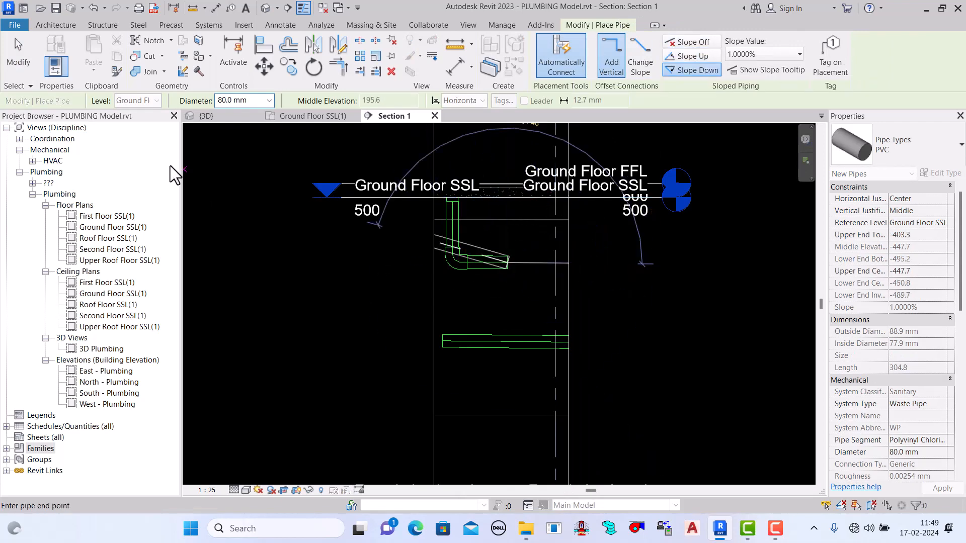
{"action": "left_click", "coordinate": [33, 64]}
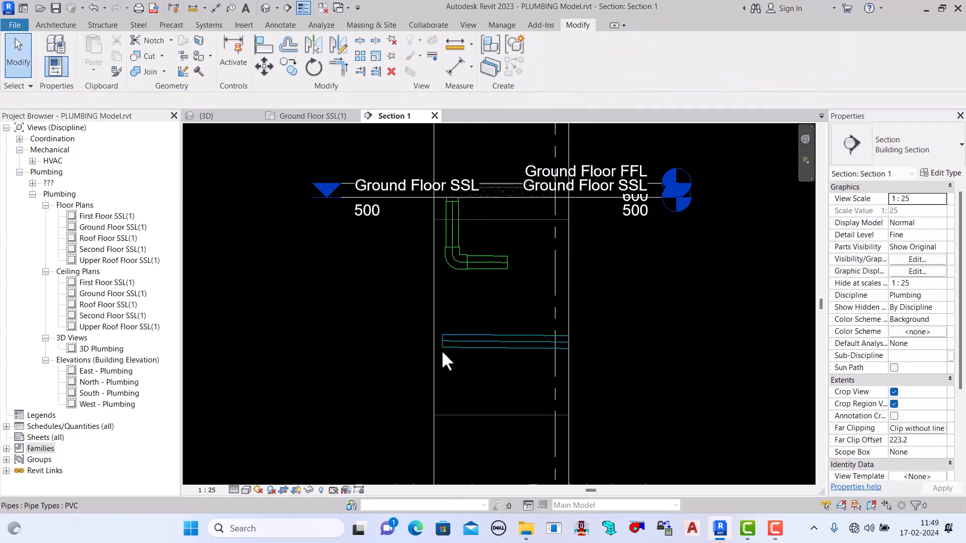
Step: Align the stub's centerline with the sloped 80 mm branch's centerline in the section, lowering the stub to the branch
{"action": "scroll", "coordinate": [443, 347], "scroll_direction": "up", "scroll_amount": 2}
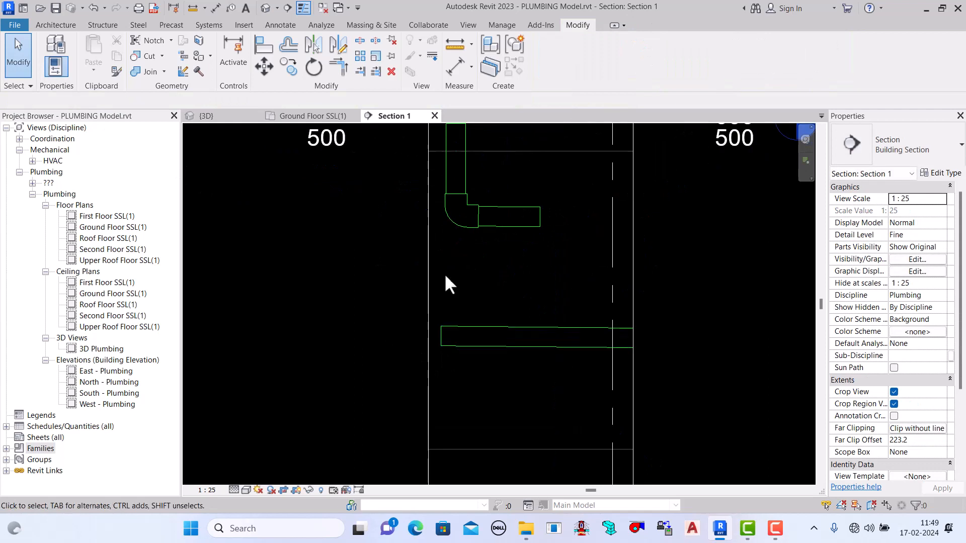
{"action": "left_click", "coordinate": [274, 48]}
{"action": "left_click", "coordinate": [533, 338]}
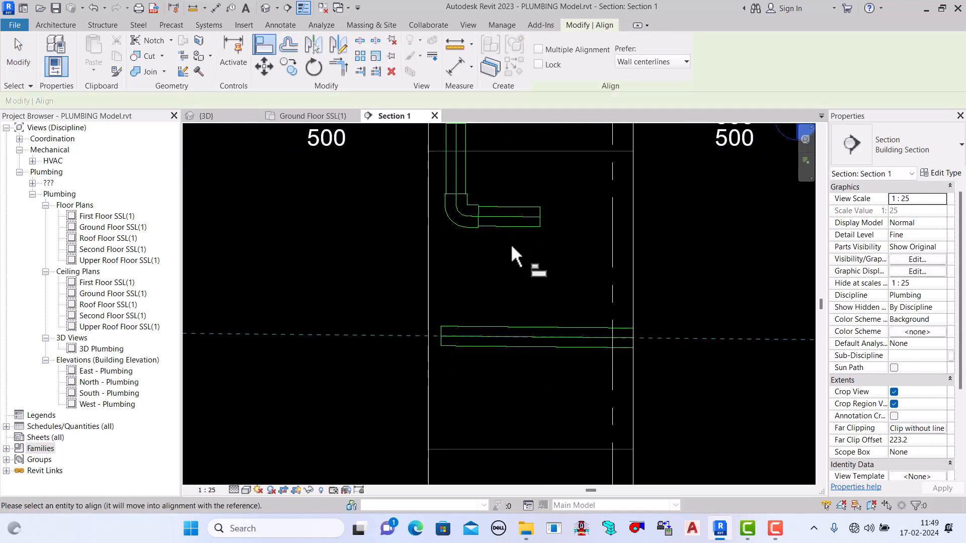
{"action": "left_click", "coordinate": [514, 216]}
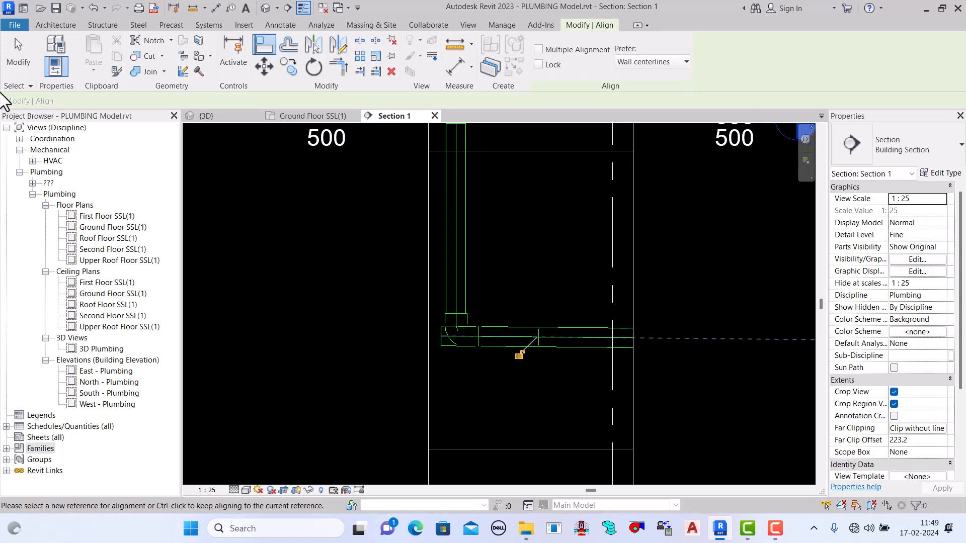
{"action": "left_click", "coordinate": [19, 62]}
{"action": "scroll", "coordinate": [466, 349], "scroll_direction": "up", "scroll_amount": 1}
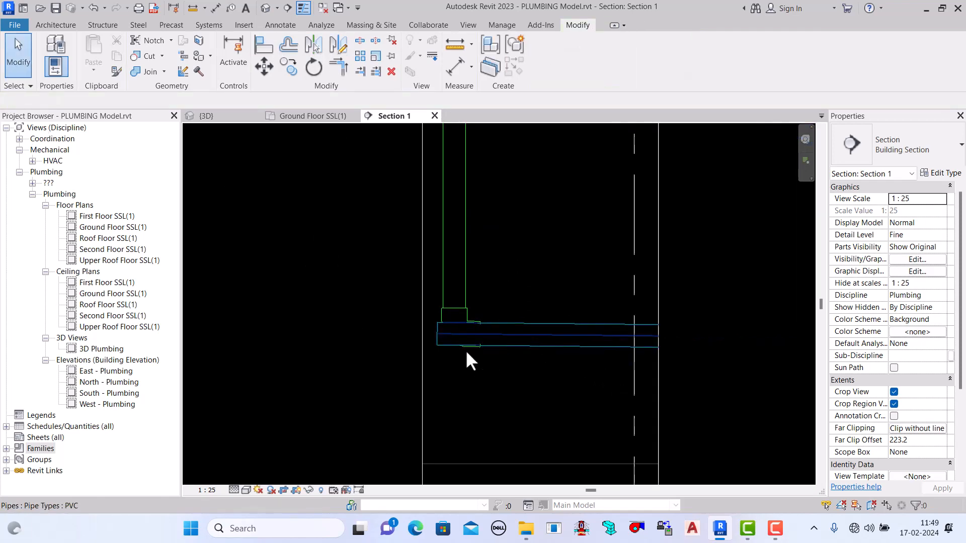
Step: In the ground floor plan, shorten the branch's drain-side end until it stops just past the stub's open end
{"action": "left_click", "coordinate": [311, 116]}
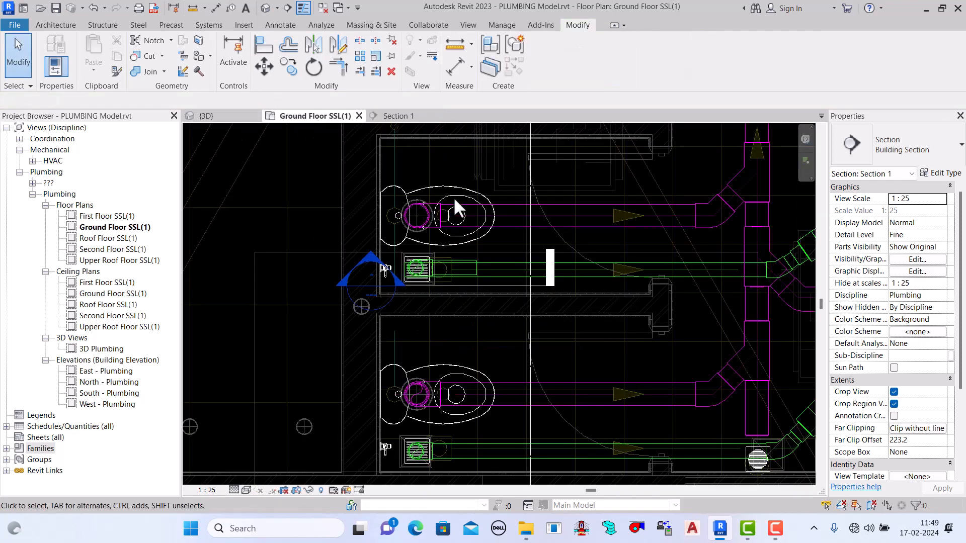
{"action": "scroll", "coordinate": [456, 281], "scroll_direction": "up", "scroll_amount": 3}
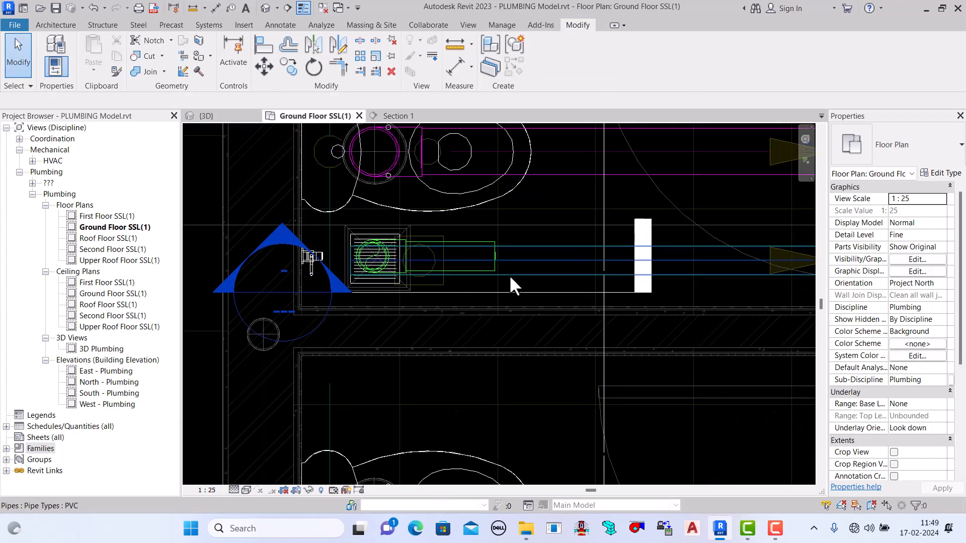
{"action": "left_click", "coordinate": [465, 272]}
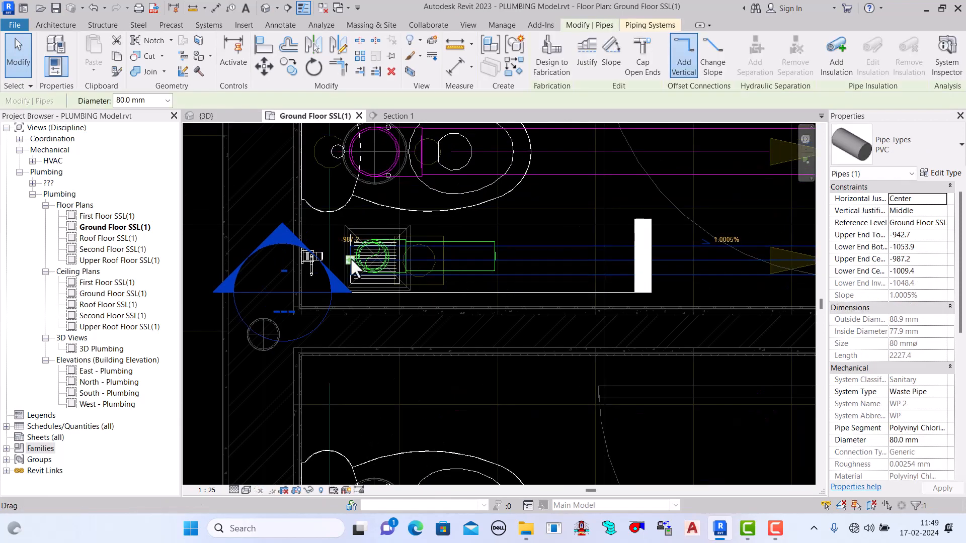
{"action": "left_click_drag", "start_coordinate": [352, 258], "coordinate": [513, 261]}
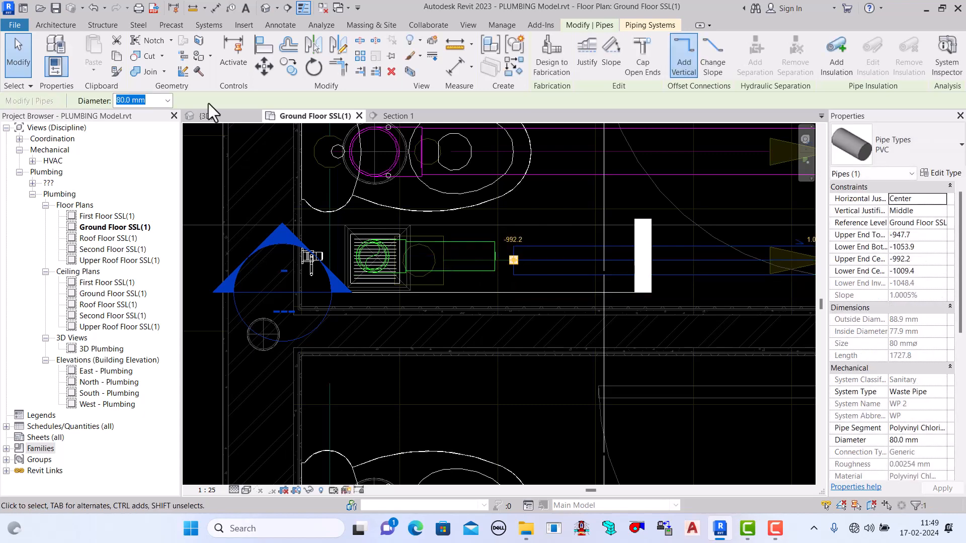
Step: Align the shortened branch's centerline with the stub's centerline in the plan
{"action": "left_click", "coordinate": [264, 45]}
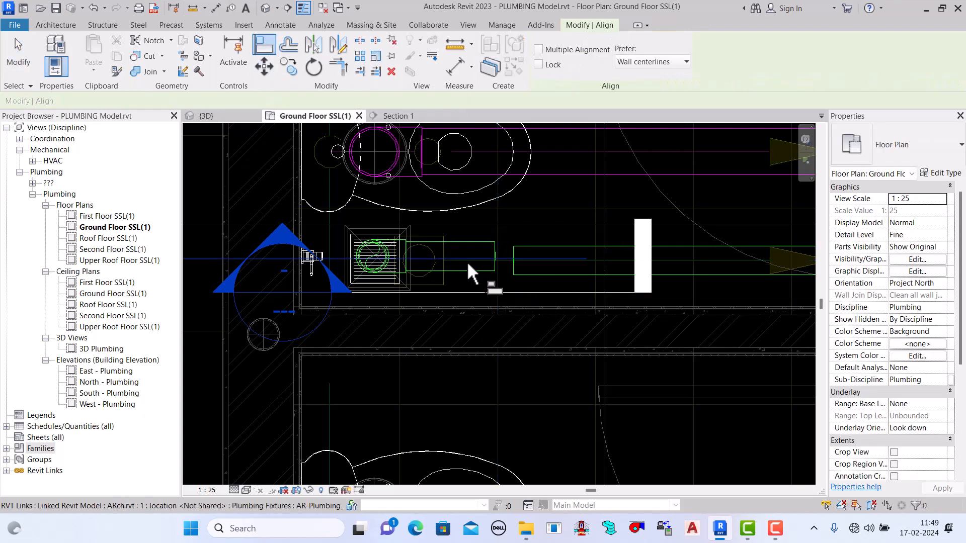
{"action": "left_click", "coordinate": [467, 256]}
{"action": "left_click", "coordinate": [522, 263]}
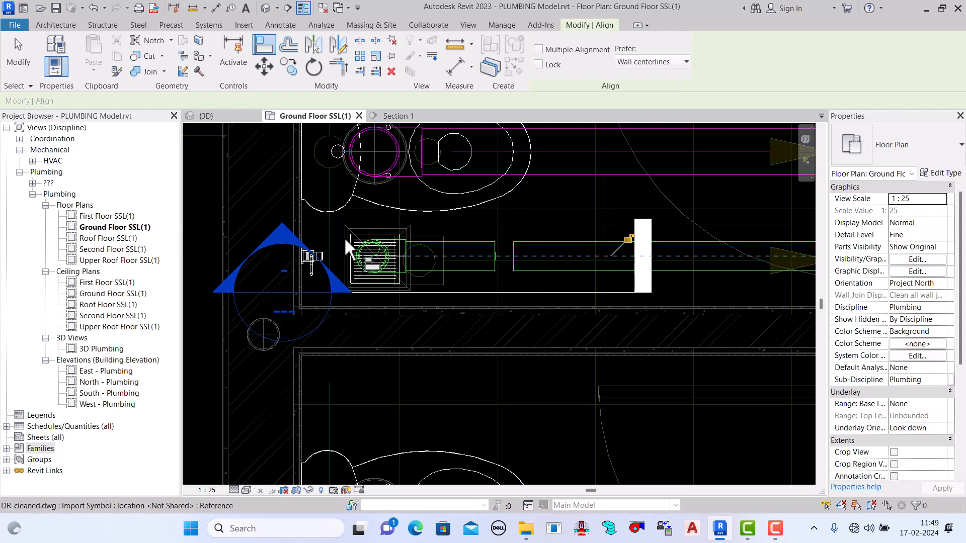
{"action": "left_click", "coordinate": [15, 41]}
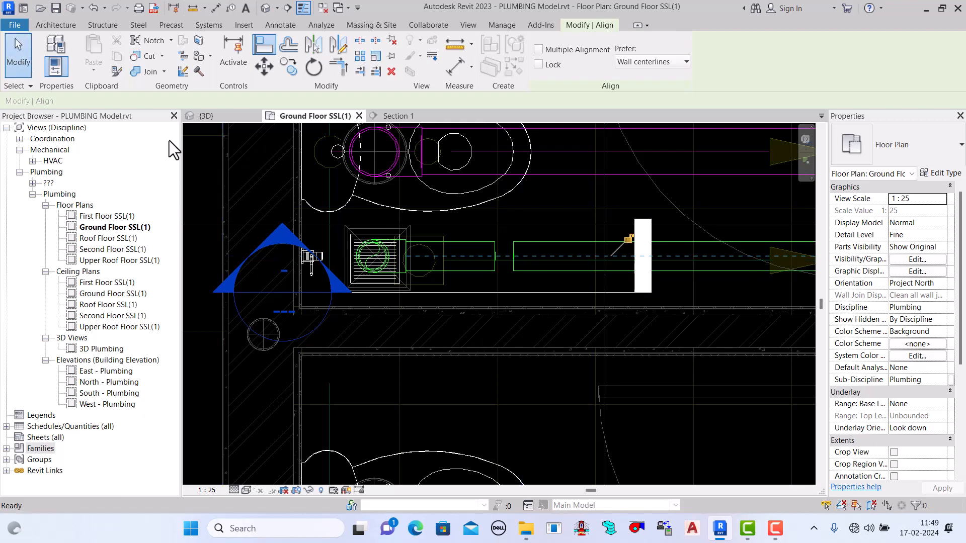
Step: Extend the stub to the branch's open end to join both pipes, and check the elbow connection in Section 1
{"action": "left_click", "coordinate": [495, 261]}
{"action": "left_click_drag", "start_coordinate": [494, 256], "coordinate": [514, 256]}
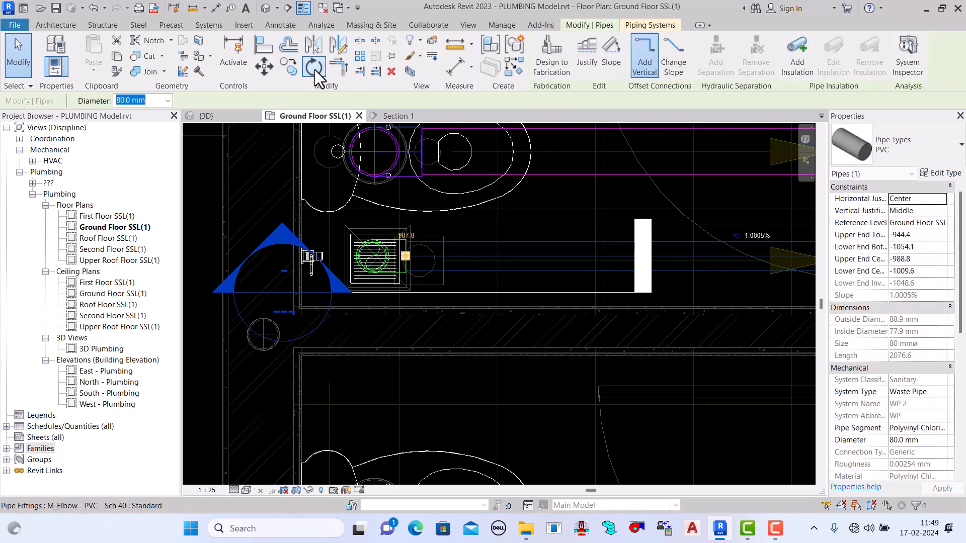
{"action": "left_click", "coordinate": [390, 121]}
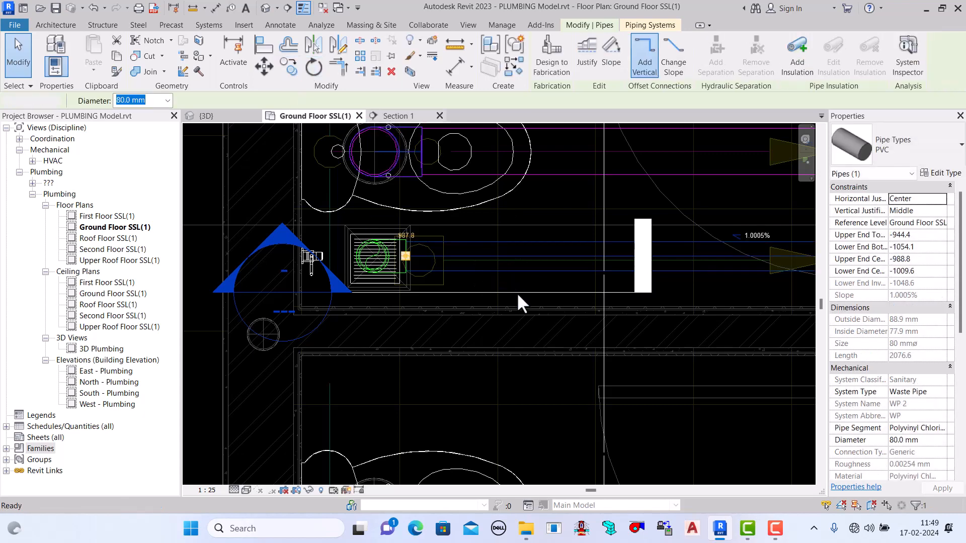
{"action": "left_click", "coordinate": [528, 363]}
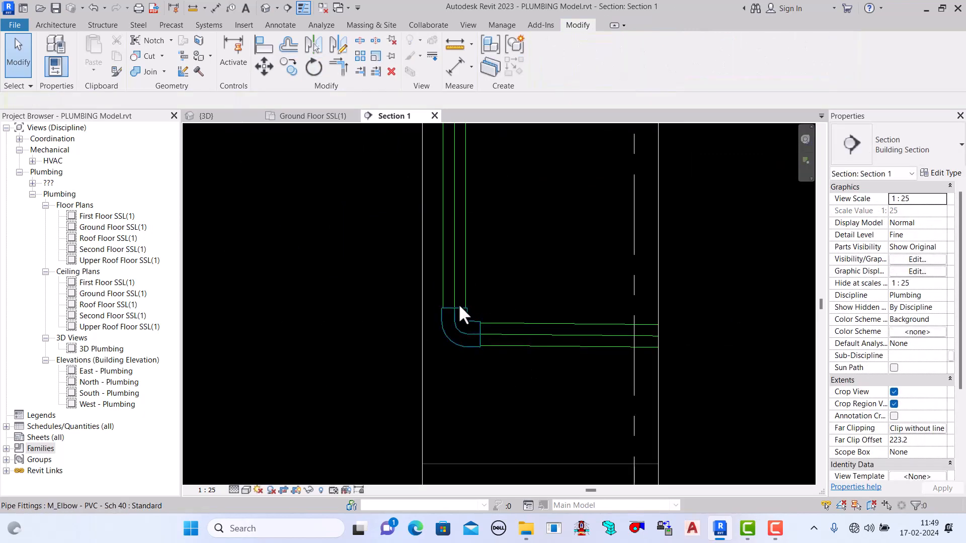
Step: Inspect the joined floor drain branch and the remaining unconnected drain in the 3D view from below
{"action": "left_click", "coordinate": [221, 119]}
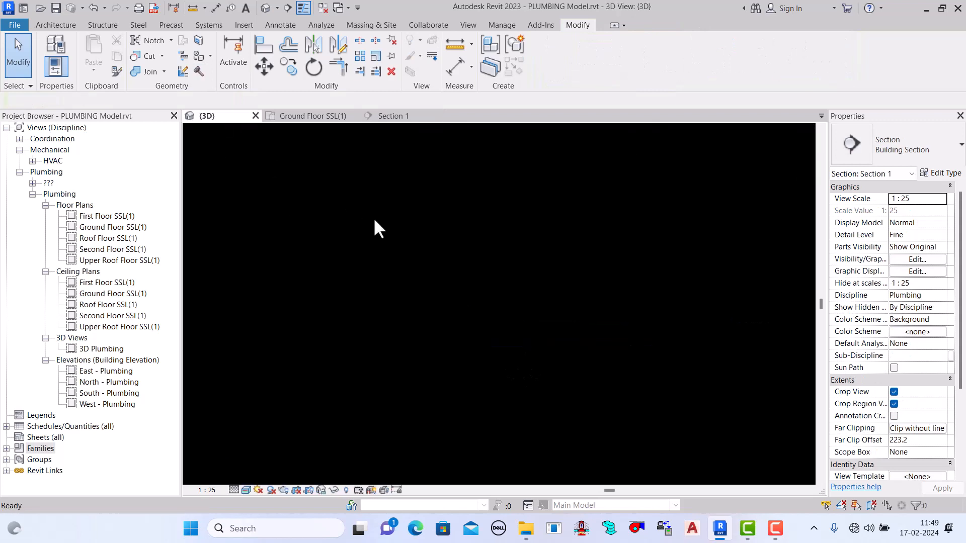
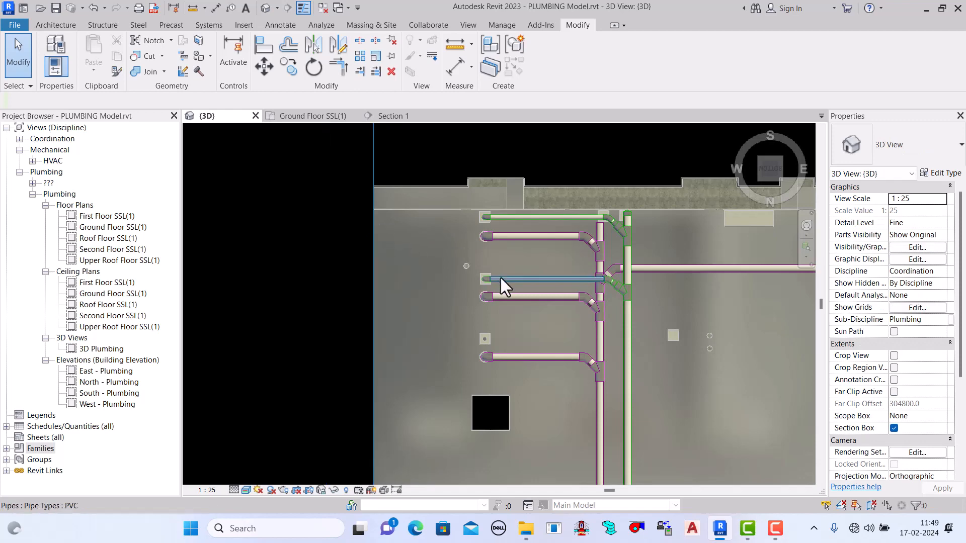
{"action": "scroll", "coordinate": [598, 307], "scroll_direction": "up", "scroll_amount": 5}
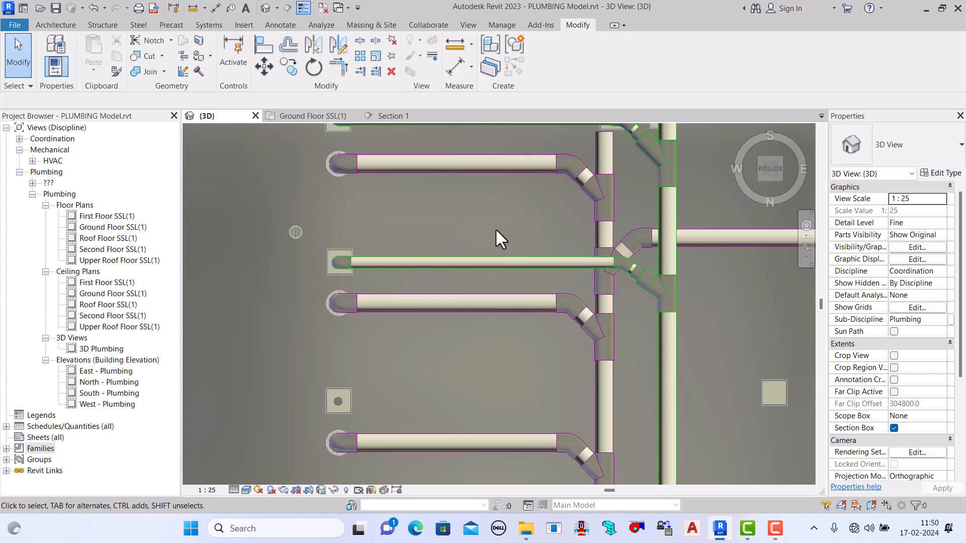
{"action": "scroll", "coordinate": [495, 228], "scroll_direction": "down", "scroll_amount": 3}
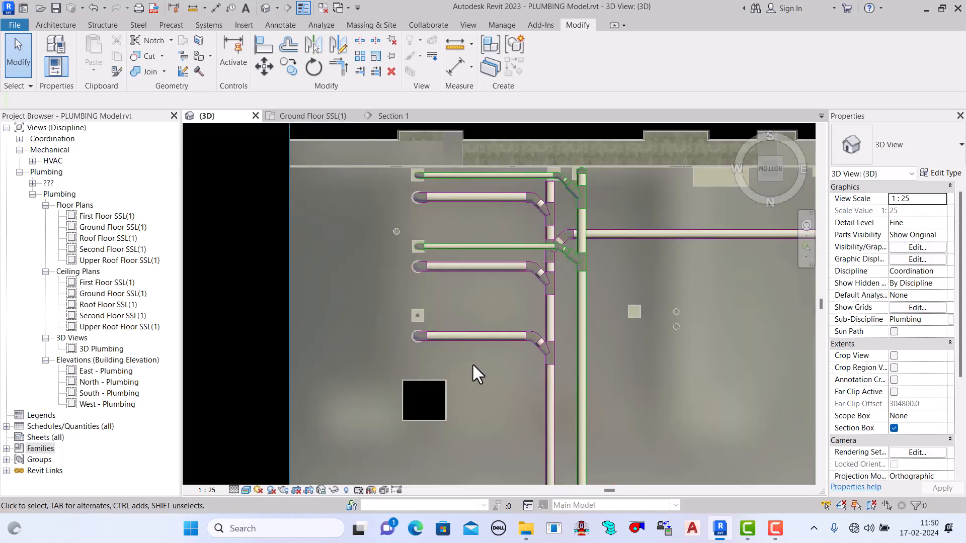
{"action": "scroll", "coordinate": [473, 366], "scroll_direction": "up", "scroll_amount": 2}
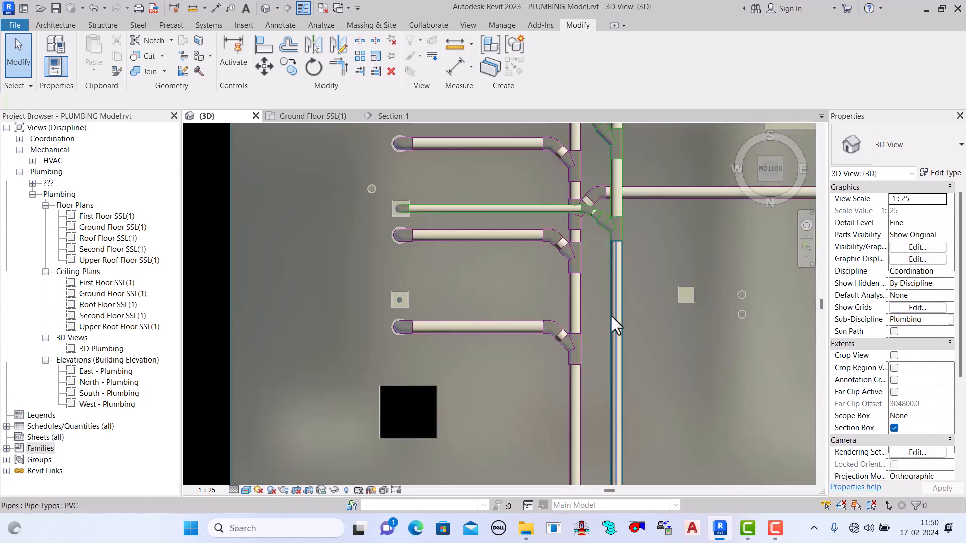
Step: In the ground floor plan, nudge the remaining unconnected floor drain's sanitary pipe connector slightly upward within the drain grating
{"action": "left_click", "coordinate": [317, 118]}
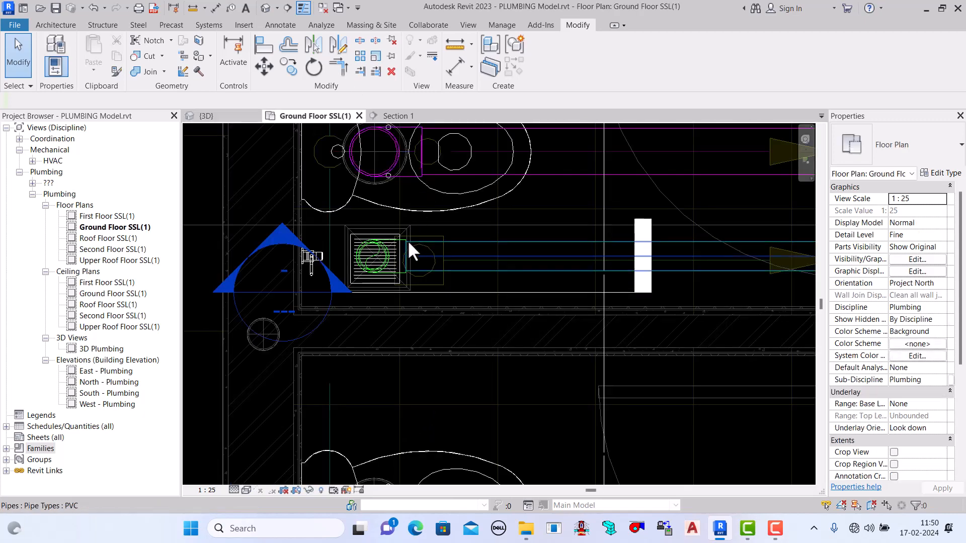
{"action": "scroll", "coordinate": [412, 345], "scroll_direction": "down", "scroll_amount": 4}
{"action": "scroll", "coordinate": [421, 355], "scroll_direction": "down", "scroll_amount": 1}
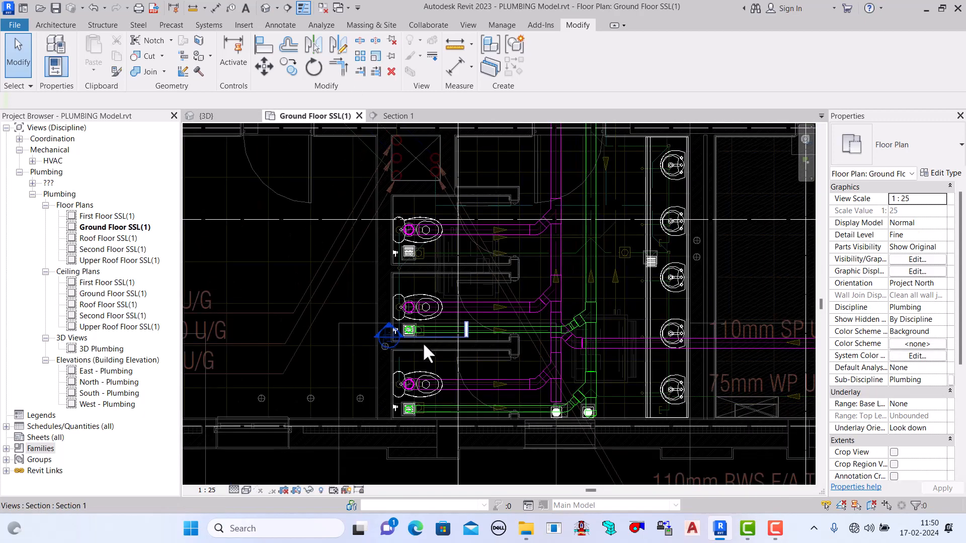
{"action": "scroll", "coordinate": [422, 342], "scroll_direction": "down", "scroll_amount": 1}
{"action": "scroll", "coordinate": [422, 235], "scroll_direction": "up", "scroll_amount": 2}
{"action": "scroll", "coordinate": [421, 236], "scroll_direction": "up", "scroll_amount": 1}
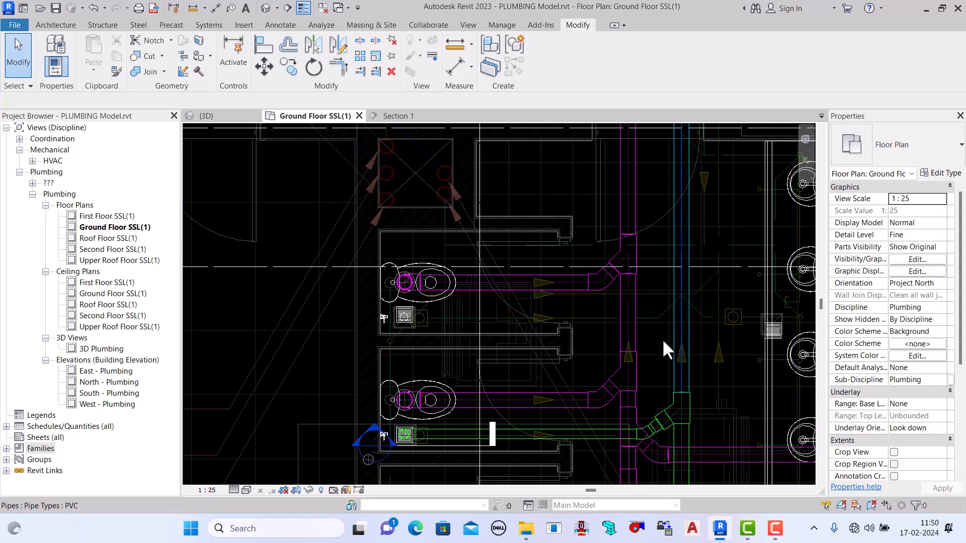
{"action": "scroll", "coordinate": [523, 340], "scroll_direction": "up", "scroll_amount": 2}
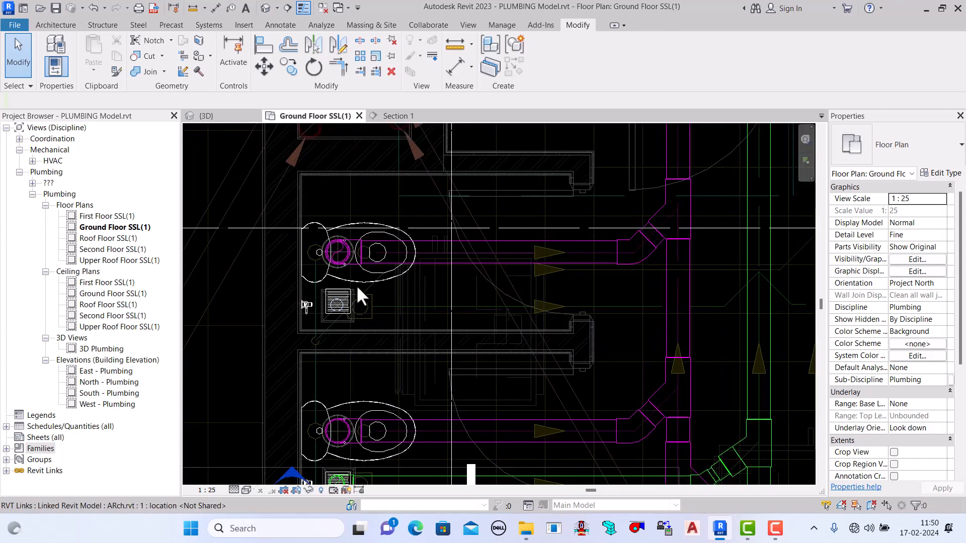
{"action": "scroll", "coordinate": [352, 285], "scroll_direction": "up", "scroll_amount": 2}
{"action": "scroll", "coordinate": [347, 293], "scroll_direction": "up", "scroll_amount": 2}
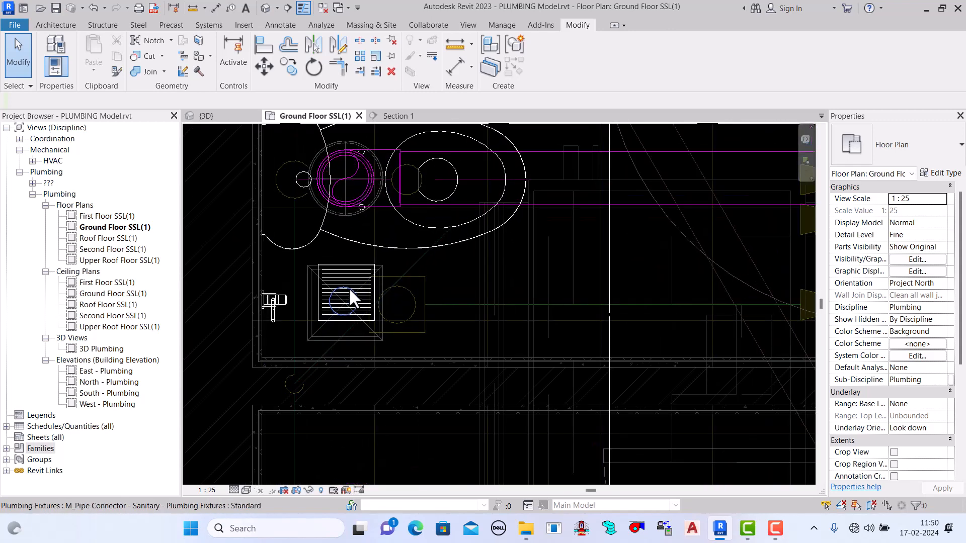
{"action": "left_click", "coordinate": [363, 300]}
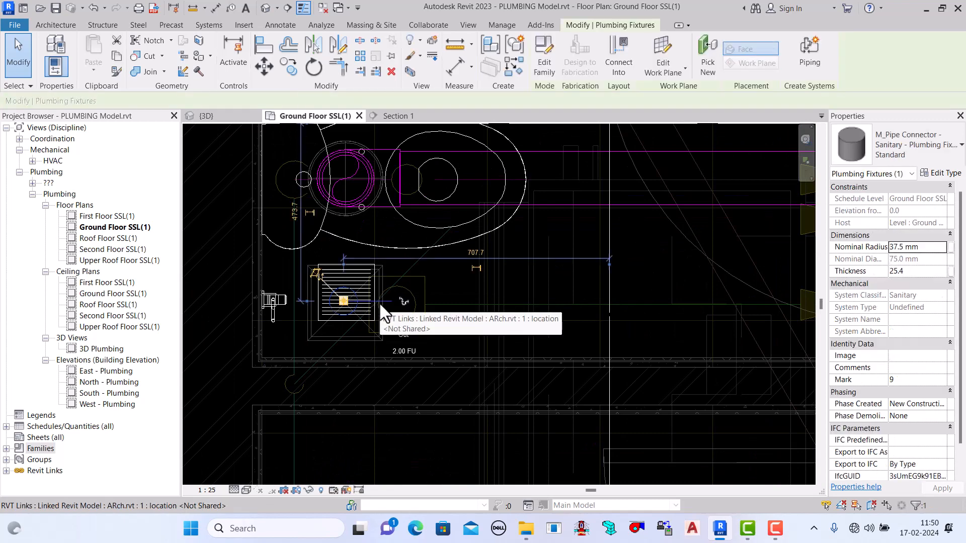
{"action": "key", "text": "Up"}
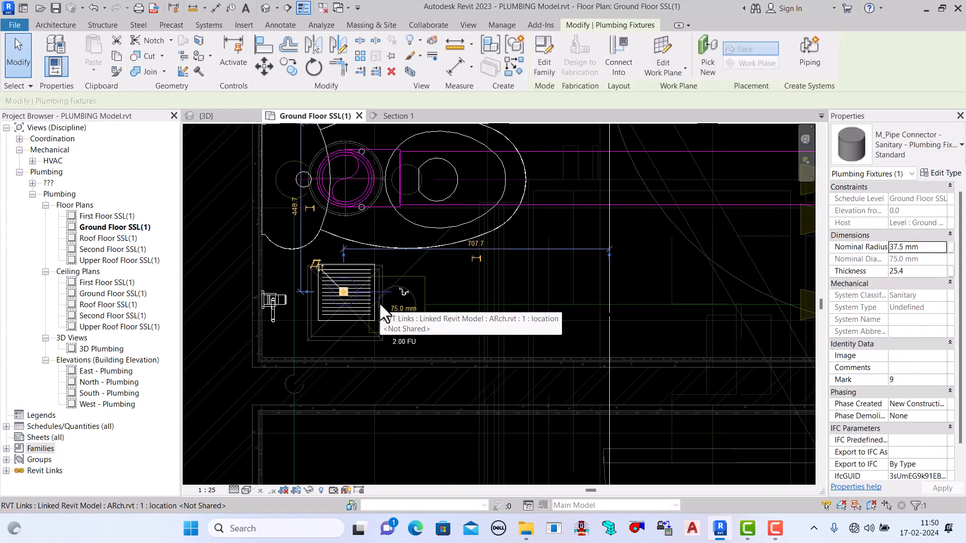
{"action": "left_click", "coordinate": [18, 55]}
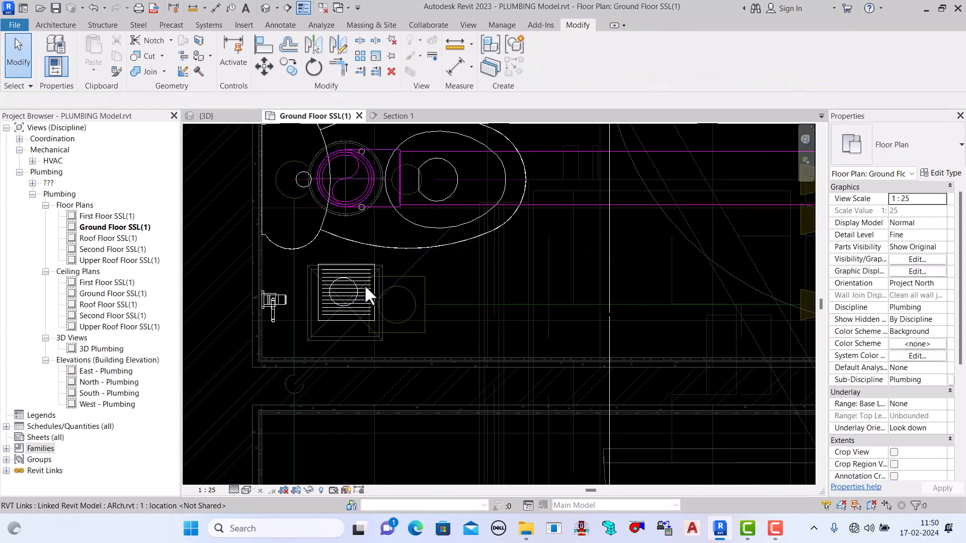
Step: Set up a new PVC waste pipe with 80 mm diameter and a 1.0000% upward slope
{"action": "scroll", "coordinate": [365, 285], "scroll_direction": "down", "scroll_amount": 2}
{"action": "scroll", "coordinate": [496, 337], "scroll_direction": "down", "scroll_amount": 3}
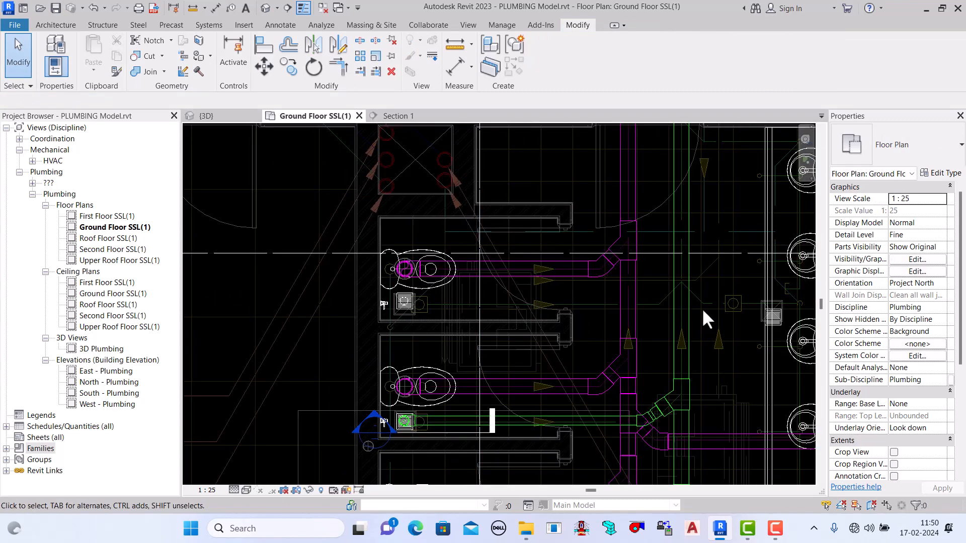
{"action": "scroll", "coordinate": [699, 308], "scroll_direction": "up", "scroll_amount": 2}
{"action": "left_click", "coordinate": [682, 306]}
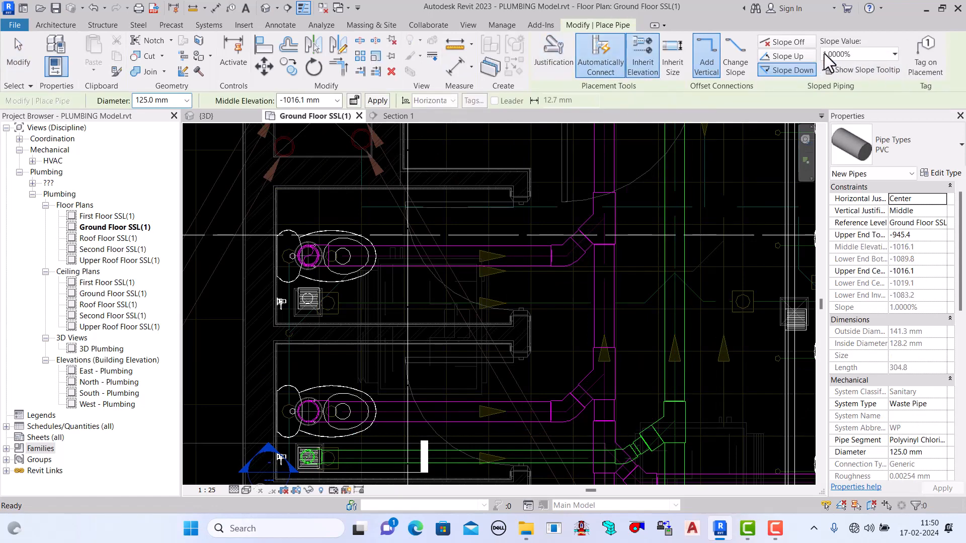
{"action": "left_click", "coordinate": [800, 55]}
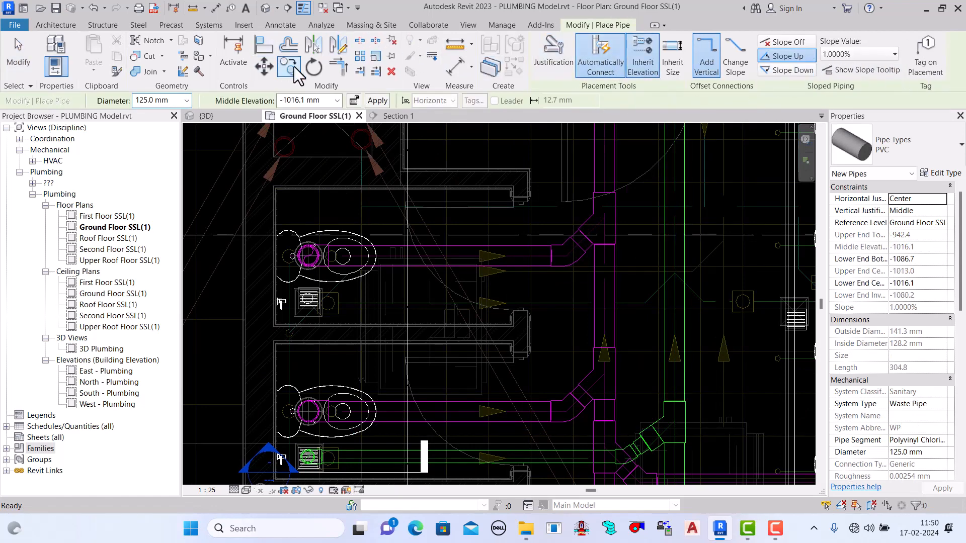
{"action": "left_click", "coordinate": [187, 101]}
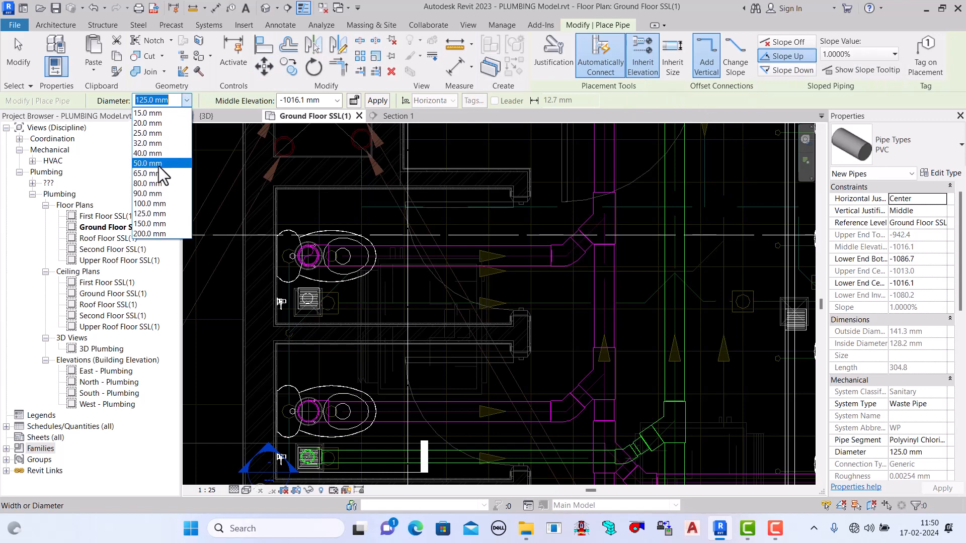
{"action": "left_click", "coordinate": [156, 191]}
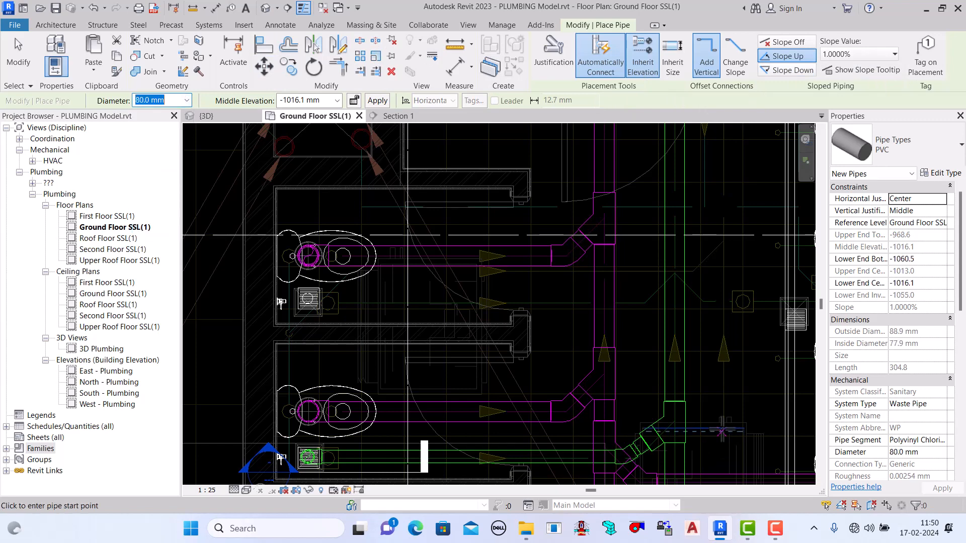
Step: Try to draw a short diagonal 80 mm branch off the waste main toward the unconnected drain's cubicle
{"action": "left_click", "coordinate": [675, 272]}
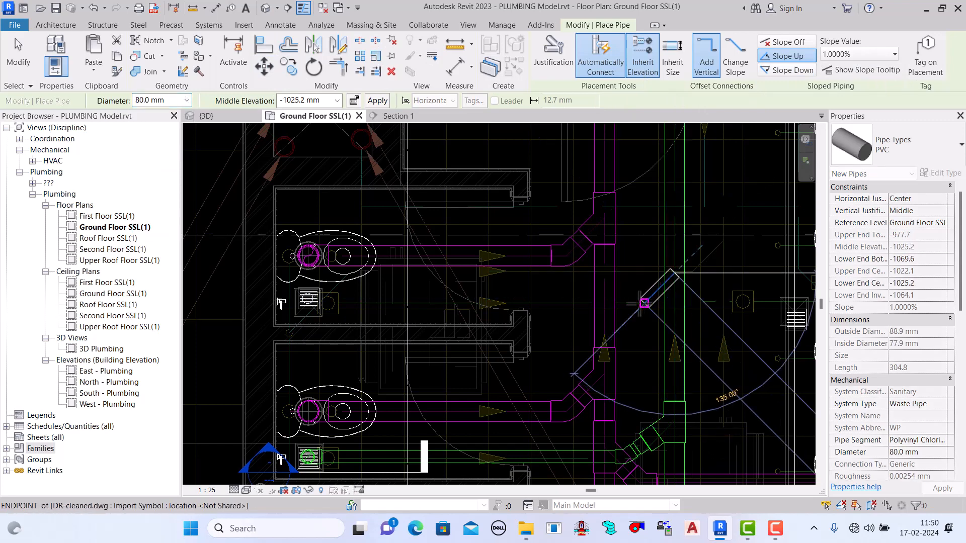
{"action": "scroll", "coordinate": [640, 302], "scroll_direction": "up", "scroll_amount": 3}
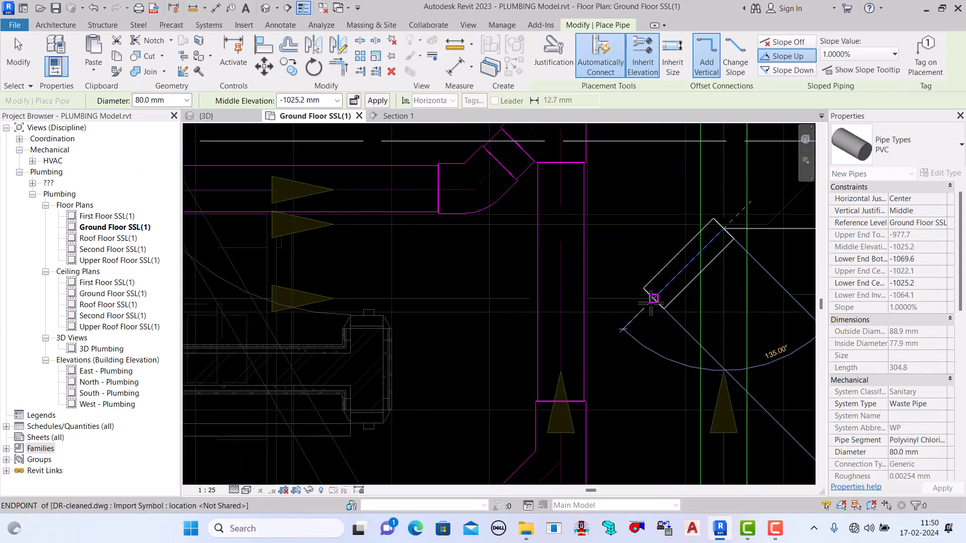
{"action": "left_click", "coordinate": [693, 295]}
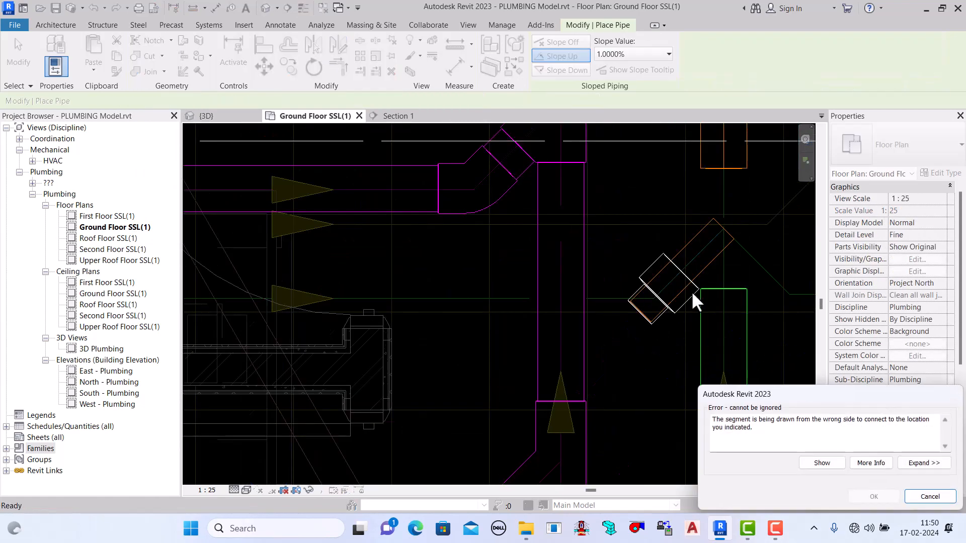
{"action": "left_click", "coordinate": [929, 497]}
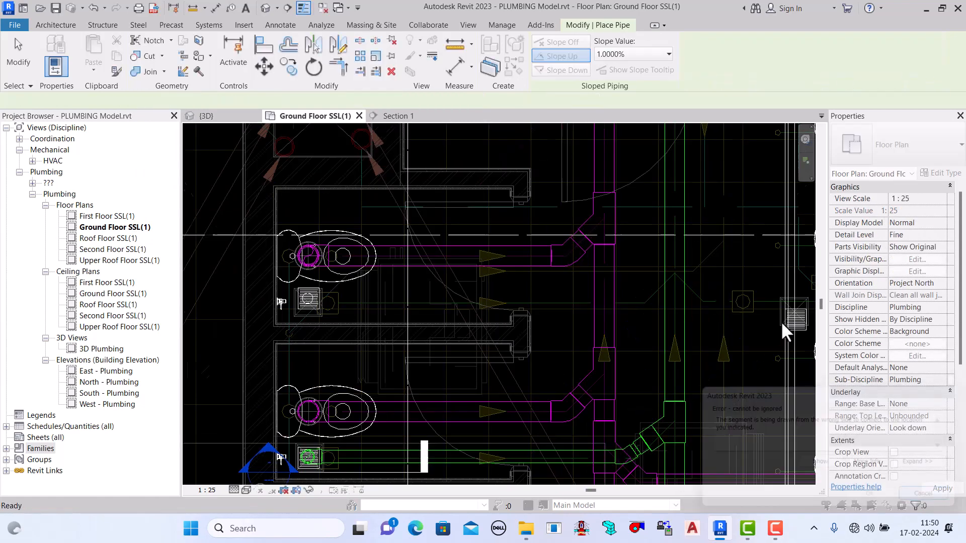
Step: Draw the 80 mm branch diagonally off the waste main, turning horizontal and ending in line with the unconnected drain's connector
{"action": "left_click", "coordinate": [675, 273]}
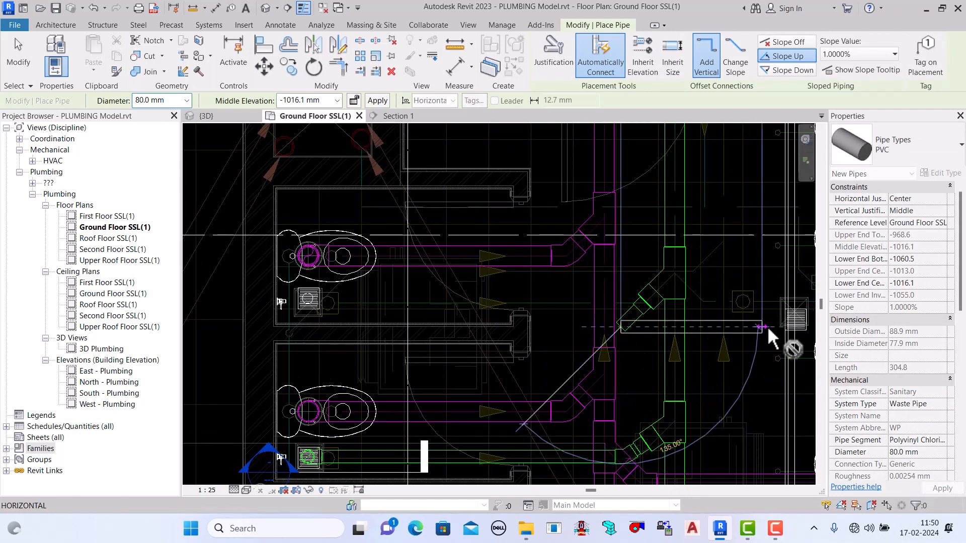
{"action": "scroll", "coordinate": [770, 324], "scroll_direction": "down", "scroll_amount": 2}
{"action": "scroll", "coordinate": [500, 330], "scroll_direction": "up", "scroll_amount": 5}
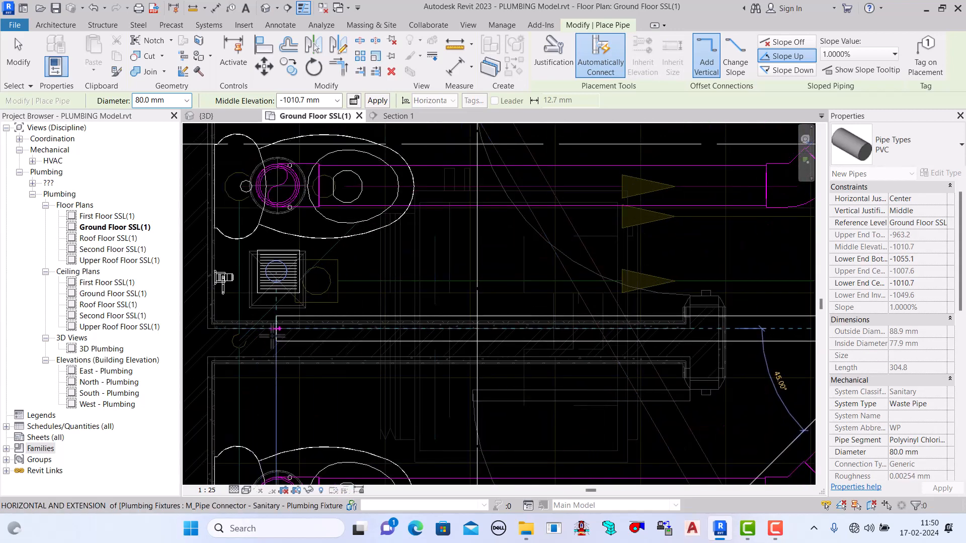
{"action": "left_click", "coordinate": [275, 329]}
{"action": "left_click", "coordinate": [15, 51]}
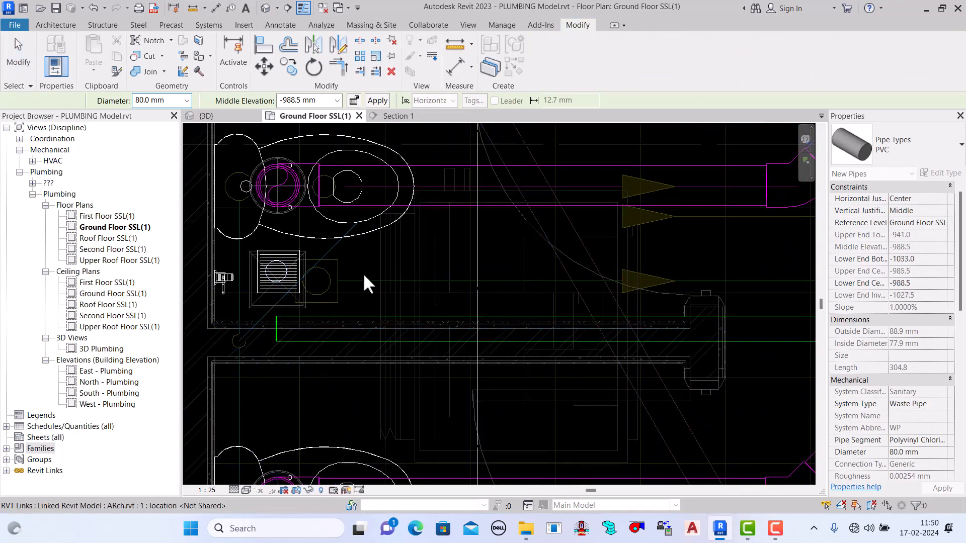
Step: Nudge the new branch's tee upward along the waste main to lengthen the diagonal piece
{"action": "scroll", "coordinate": [355, 277], "scroll_direction": "down", "scroll_amount": 3}
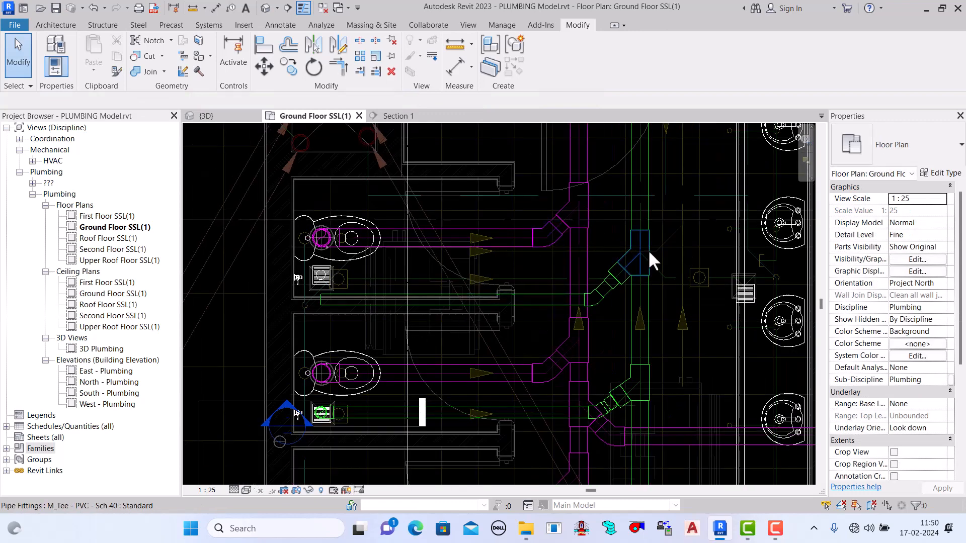
{"action": "left_click", "coordinate": [681, 239]}
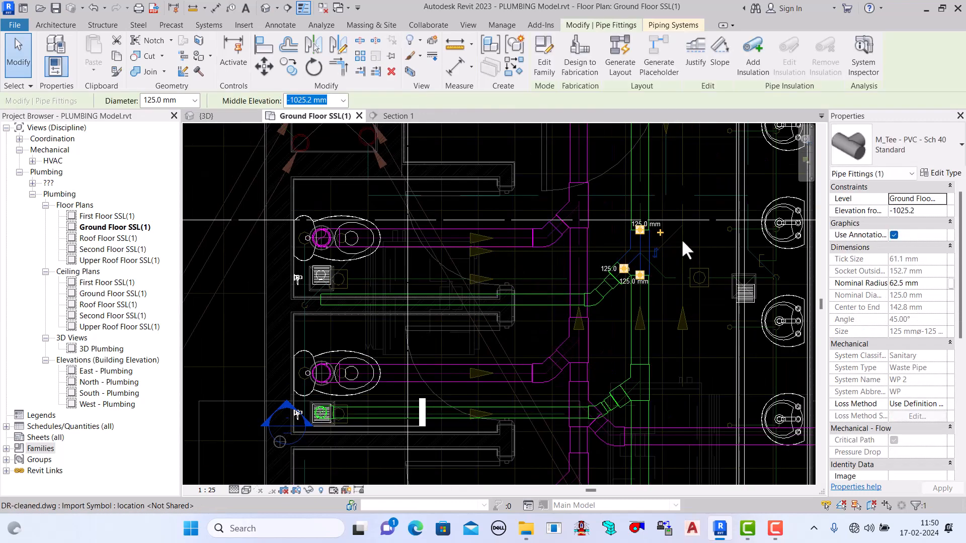
{"action": "key", "text": "Up"}
{"action": "key", "text": "Up"}
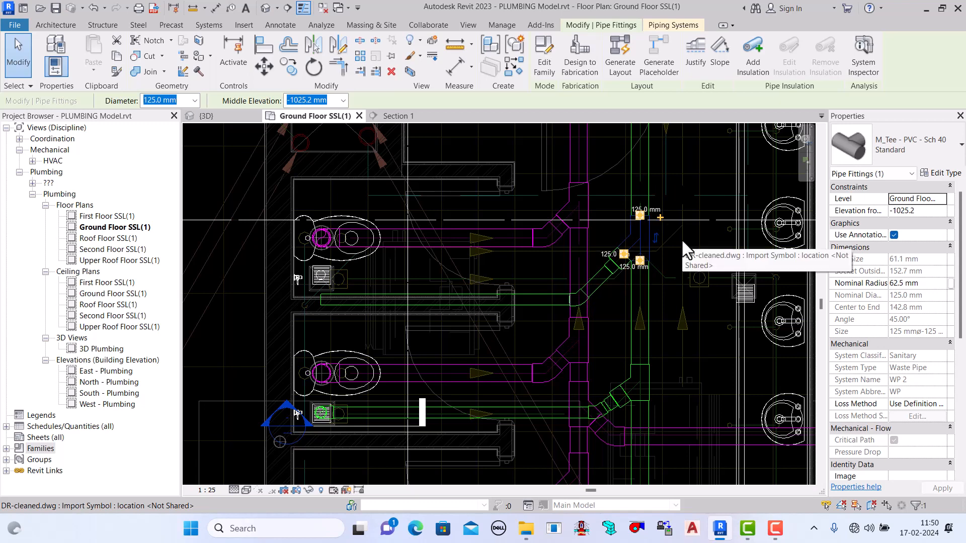
{"action": "key", "text": "Up"}
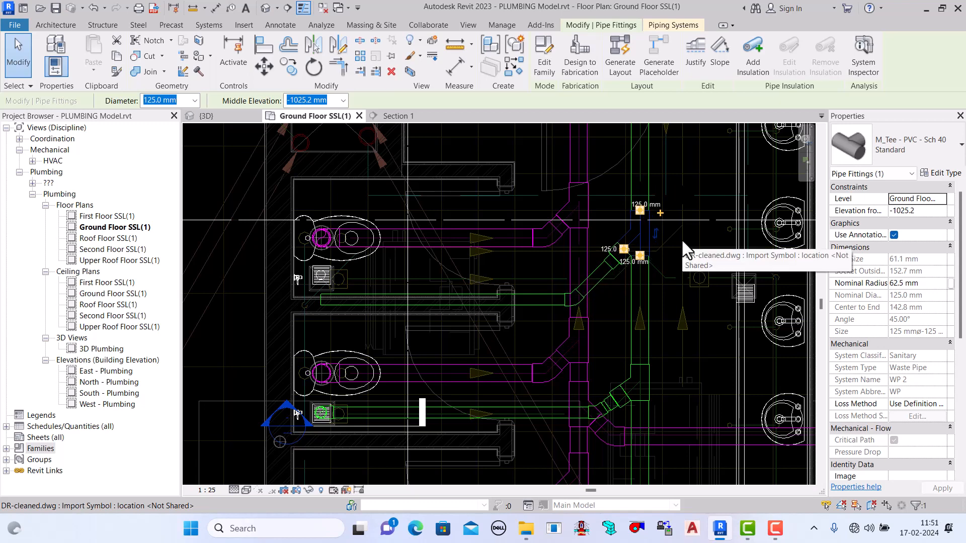
{"action": "key", "text": "Escape"}
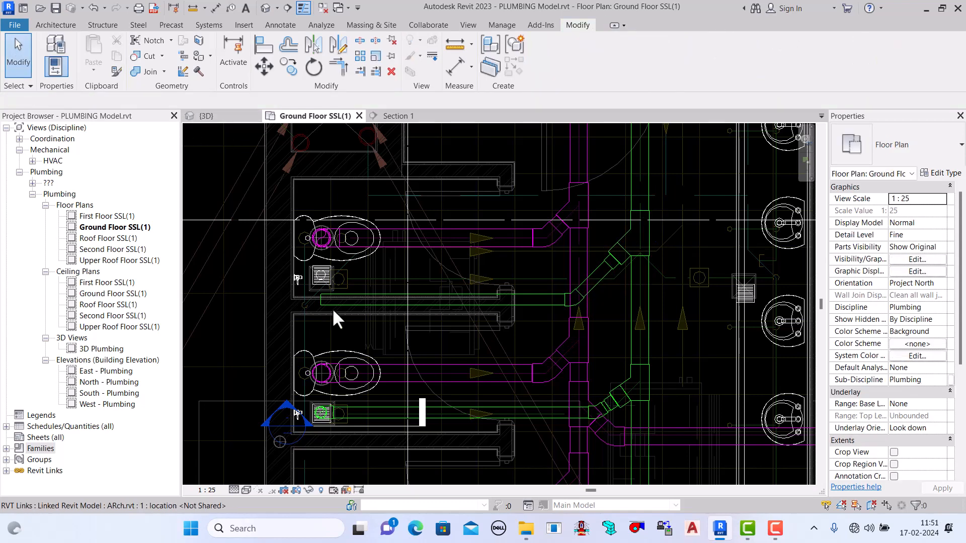
Step: Align the horizontal branch's centerline with the drain line of the imported drawing beside the floor drain
{"action": "scroll", "coordinate": [332, 308], "scroll_direction": "up", "scroll_amount": 3}
{"action": "left_click", "coordinate": [263, 45]}
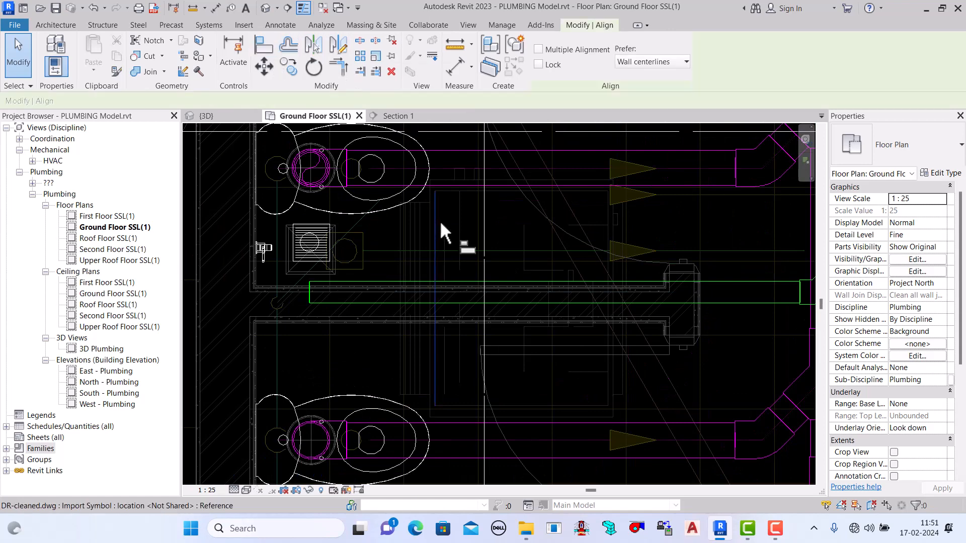
{"action": "scroll", "coordinate": [442, 231], "scroll_direction": "up", "scroll_amount": 2}
{"action": "left_click", "coordinate": [478, 251]}
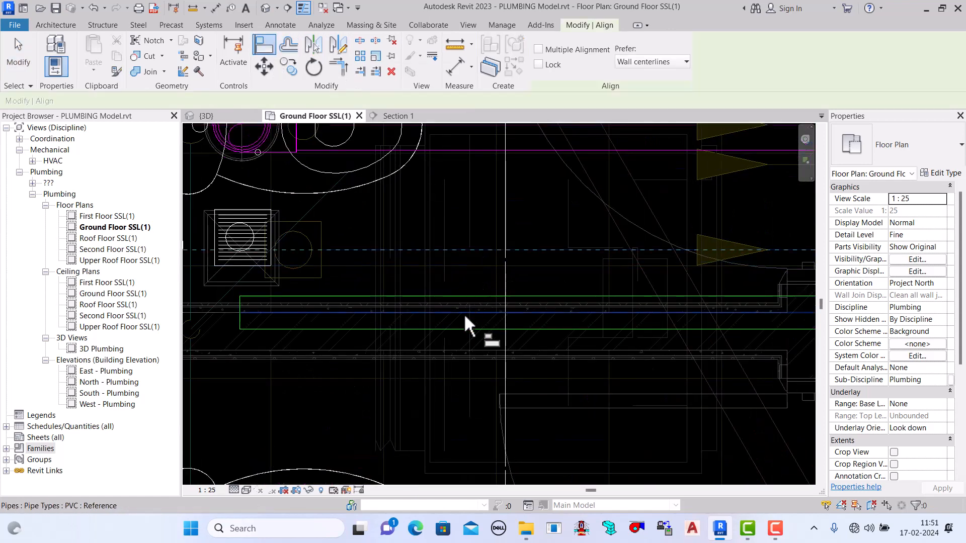
{"action": "left_click", "coordinate": [462, 315]}
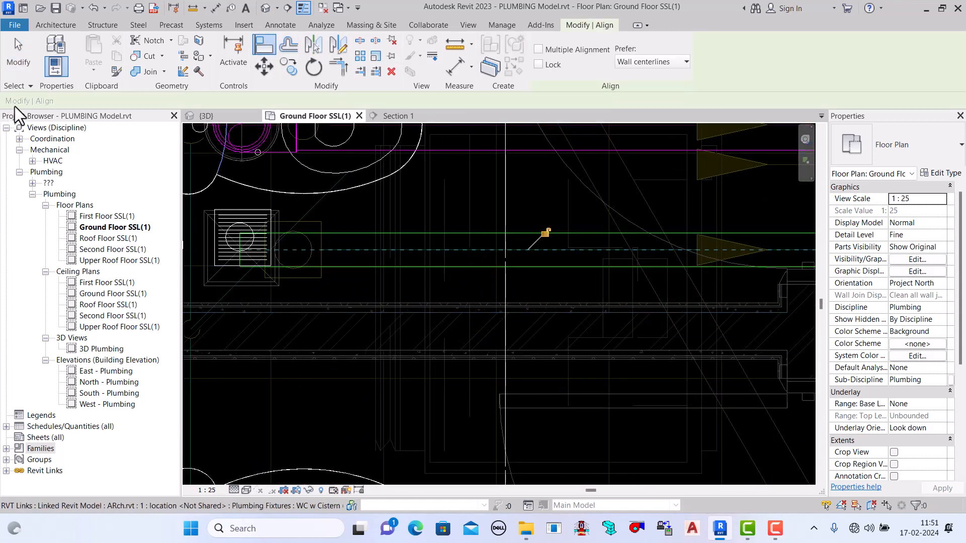
{"action": "scroll", "coordinate": [458, 297], "scroll_direction": "down", "scroll_amount": 2}
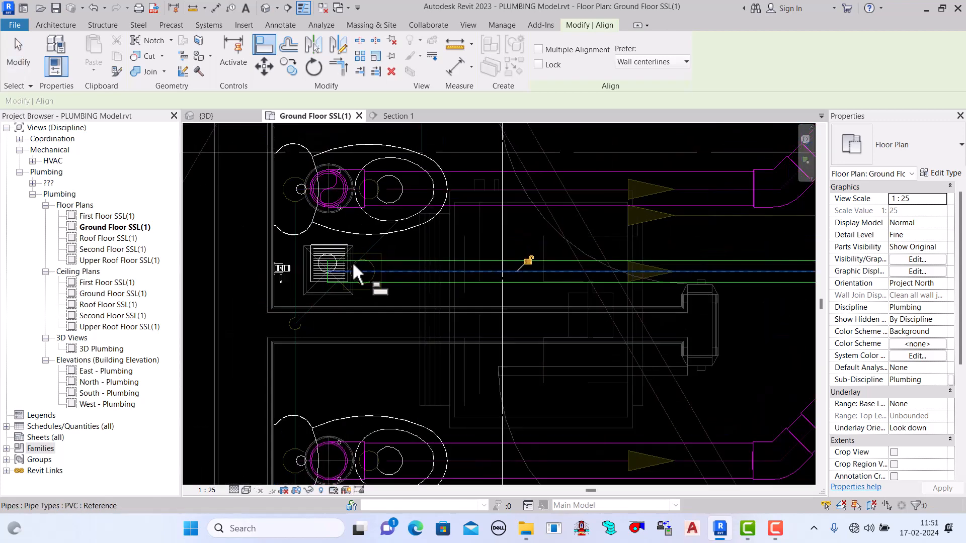
{"action": "scroll", "coordinate": [353, 267], "scroll_direction": "up", "scroll_amount": 2}
{"action": "left_click", "coordinate": [20, 64]}
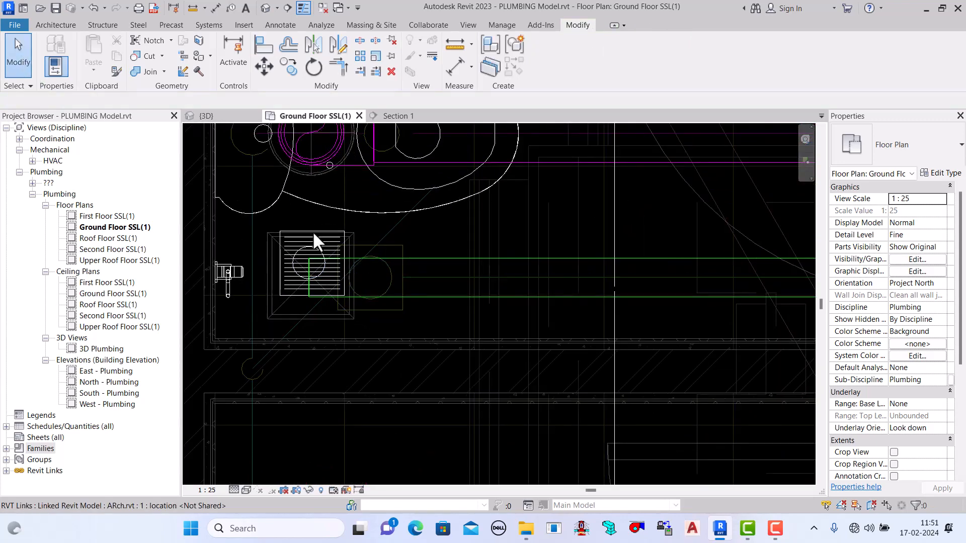
Step: Try to pull the branch's drain-side end back from the floor drain and undo the change
{"action": "left_click", "coordinate": [430, 295]}
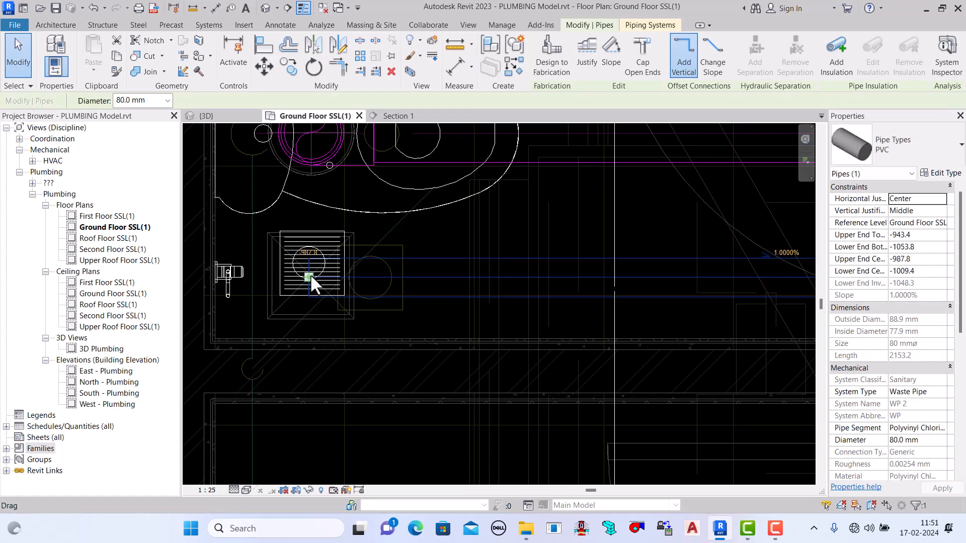
{"action": "left_click_drag", "start_coordinate": [309, 277], "coordinate": [428, 277]}
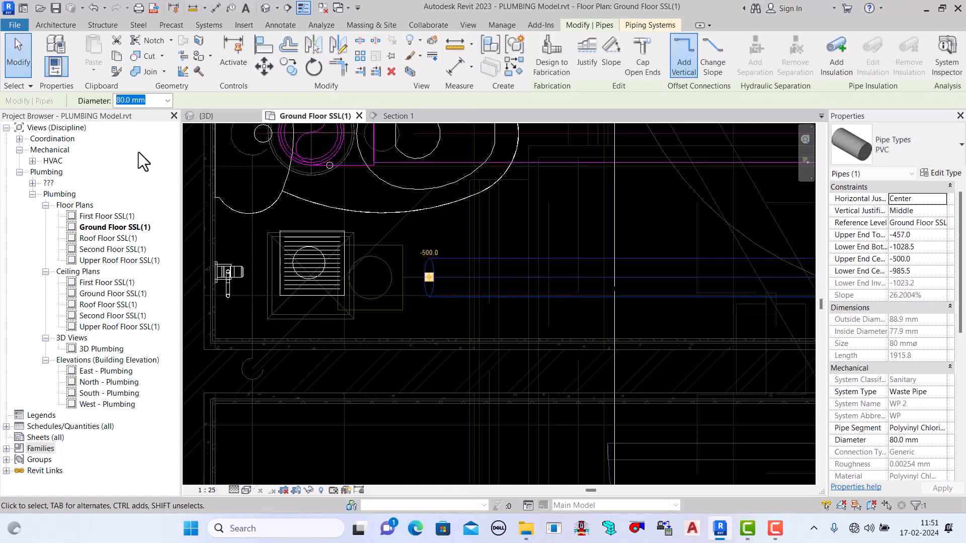
{"action": "key", "text": "ctrl+z"}
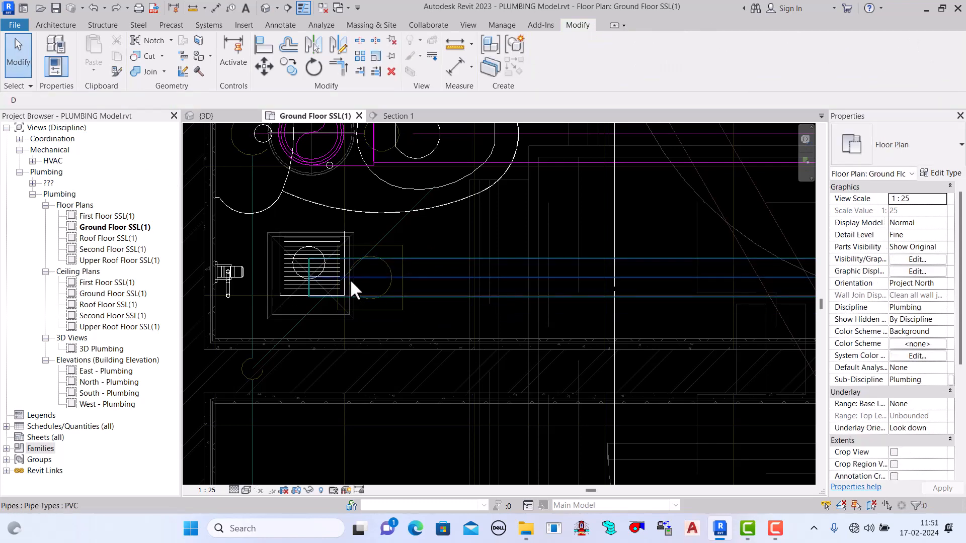
Step: Shorten the branch's drain-side end until it stops just clear of the floor drain, keeping its 1.0000% slope
{"action": "left_click", "coordinate": [335, 277]}
{"action": "left_click_drag", "start_coordinate": [309, 278], "coordinate": [418, 289]}
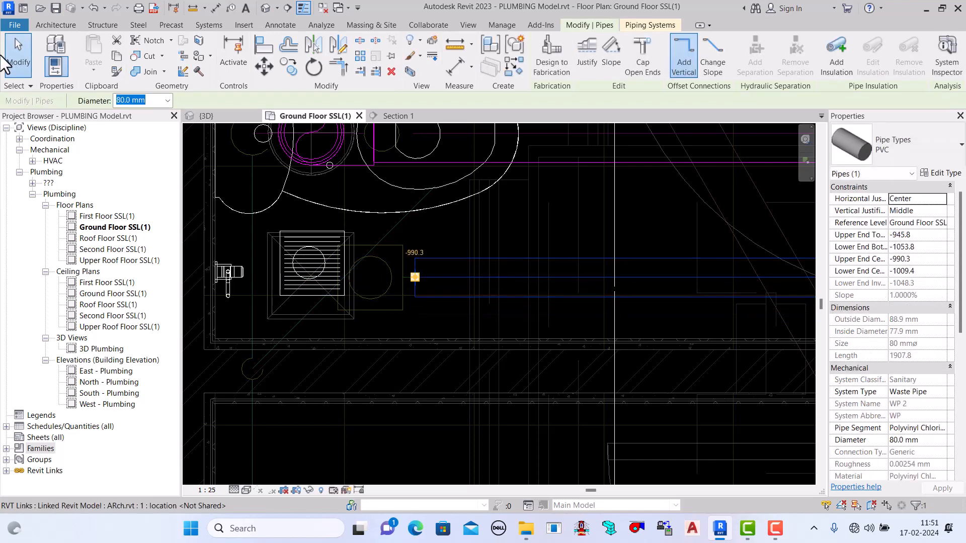
{"action": "left_click", "coordinate": [17, 59]}
{"action": "scroll", "coordinate": [379, 293], "scroll_direction": "down", "scroll_amount": 4}
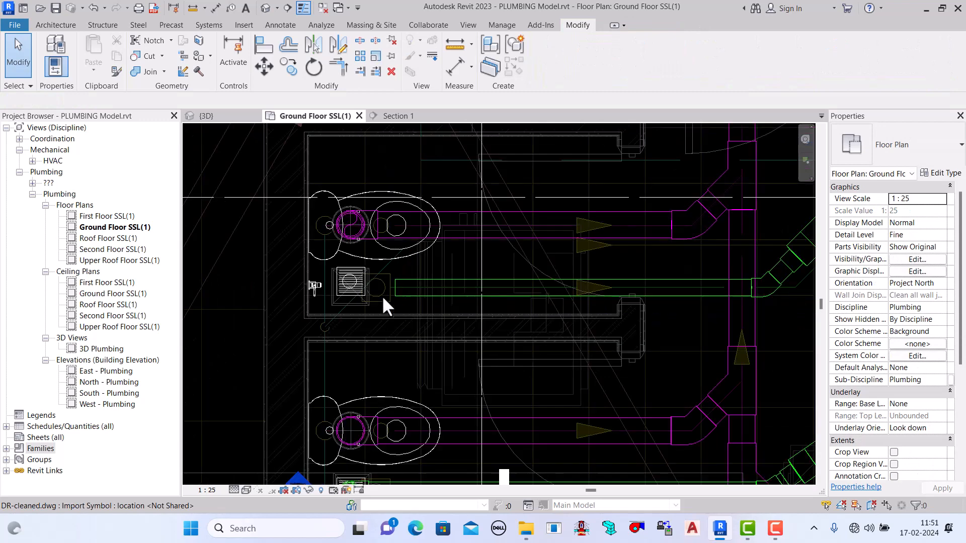
Step: Nudge the upper branch's tee slightly downward along the waste main
{"action": "scroll", "coordinate": [672, 260], "scroll_direction": "up", "scroll_amount": 2}
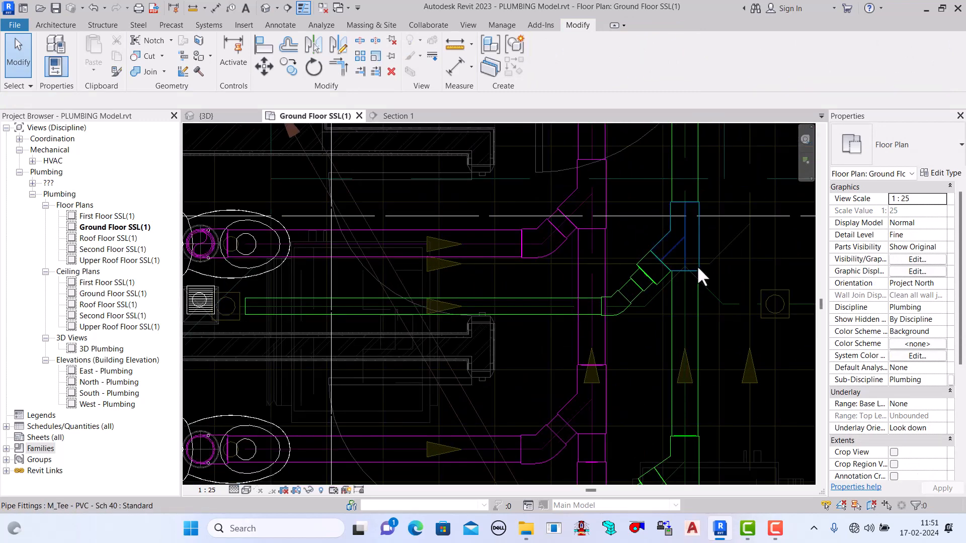
{"action": "left_click", "coordinate": [737, 274]}
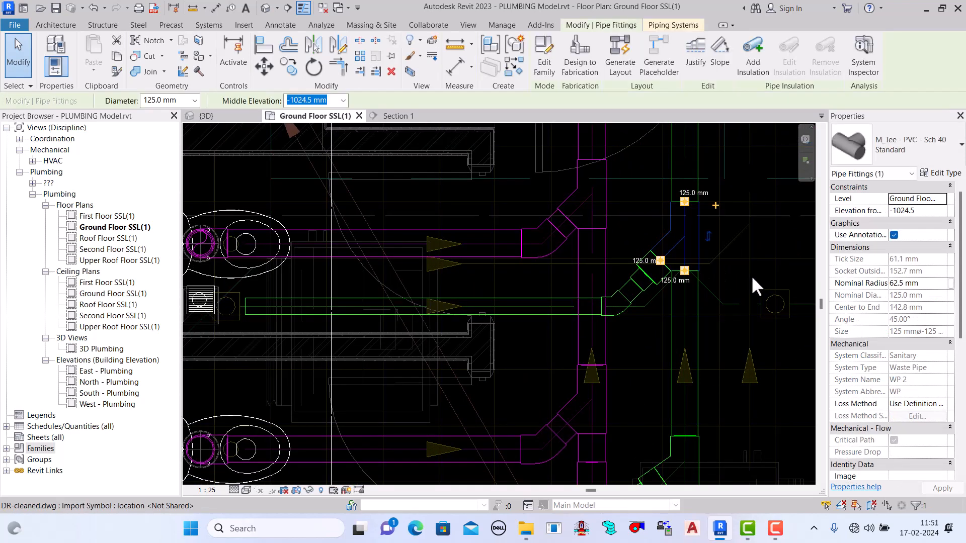
{"action": "key", "text": "Down"}
{"action": "key", "text": "Down"}
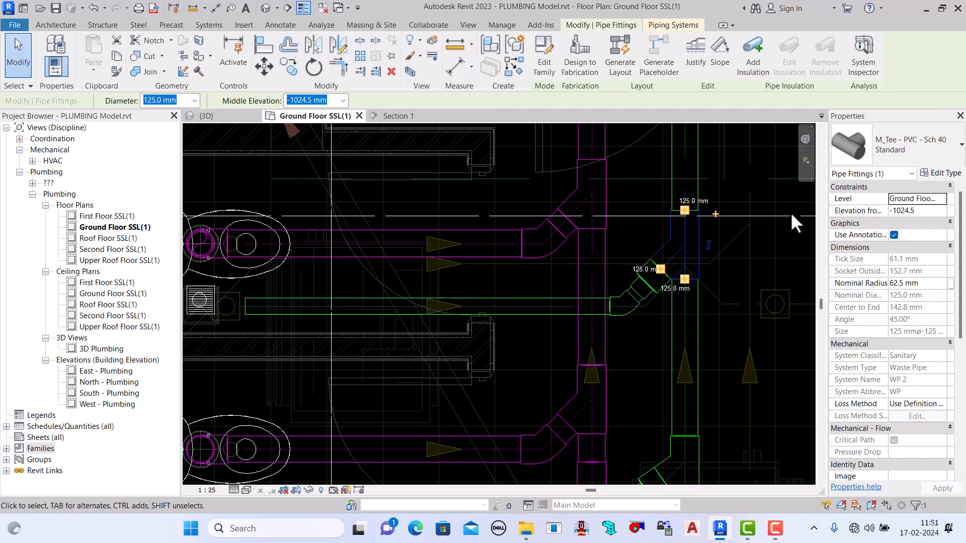
{"action": "left_click", "coordinate": [19, 49]}
{"action": "scroll", "coordinate": [632, 317], "scroll_direction": "down", "scroll_amount": 2}
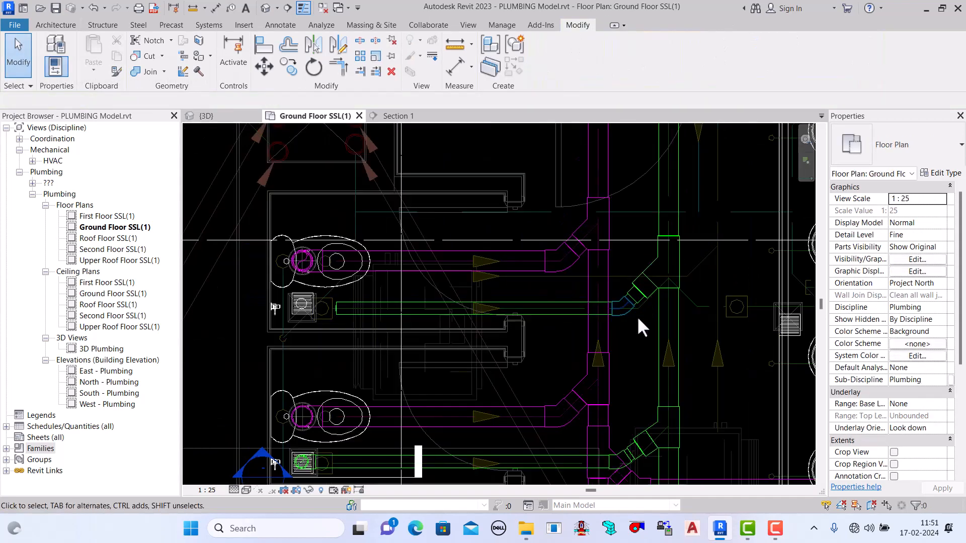
Step: Move the section line up from the lower cubicle's floor drain to the next cubicle's unconnected floor drain
{"action": "scroll", "coordinate": [421, 322], "scroll_direction": "up", "scroll_amount": 5}
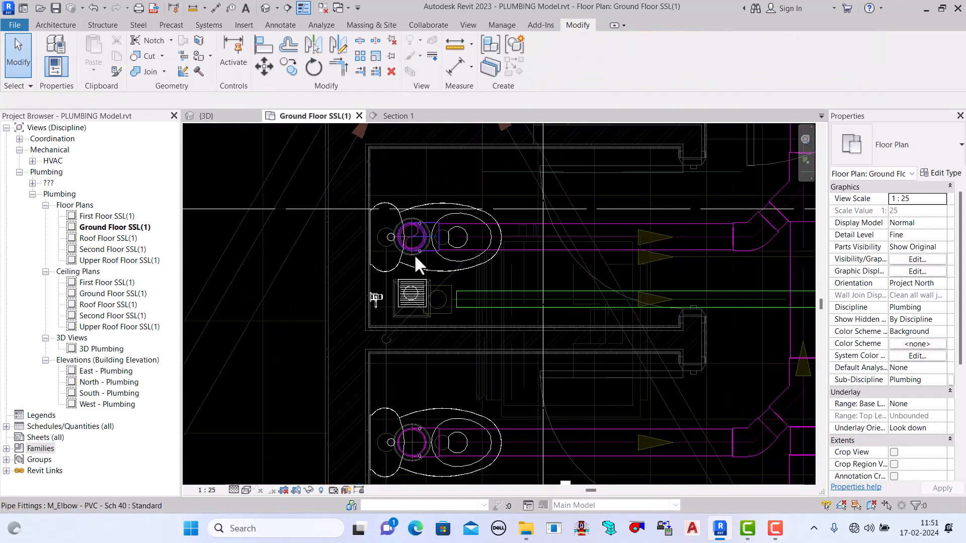
{"action": "scroll", "coordinate": [414, 254], "scroll_direction": "down", "scroll_amount": 6}
{"action": "scroll", "coordinate": [415, 372], "scroll_direction": "up", "scroll_amount": 5}
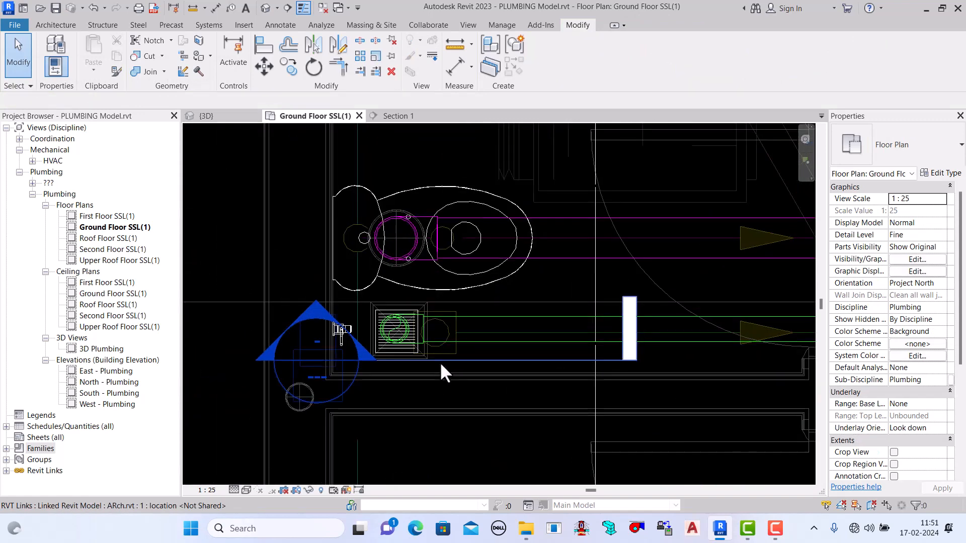
{"action": "left_click", "coordinate": [441, 361]}
{"action": "scroll", "coordinate": [442, 363], "scroll_direction": "down", "scroll_amount": 2}
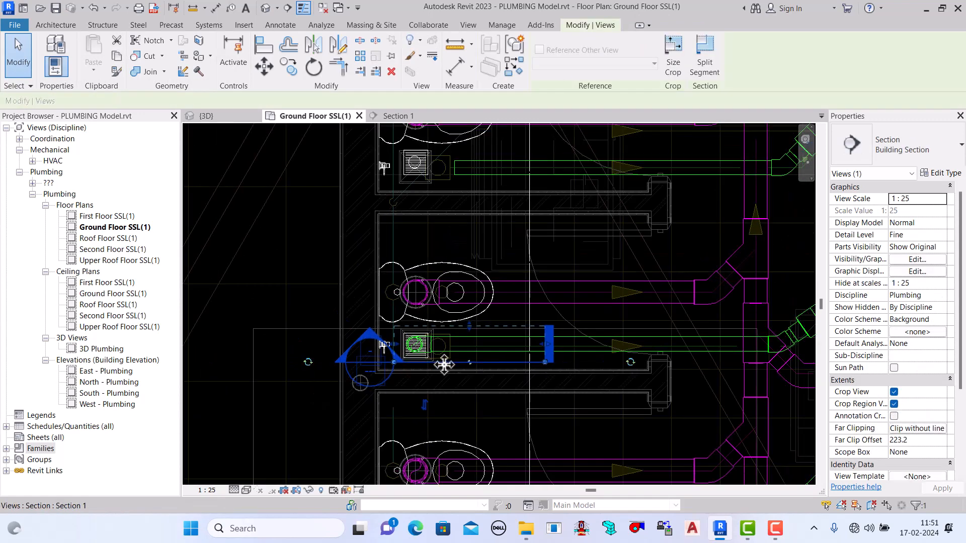
{"action": "left_click_drag", "start_coordinate": [443, 365], "coordinate": [443, 182]}
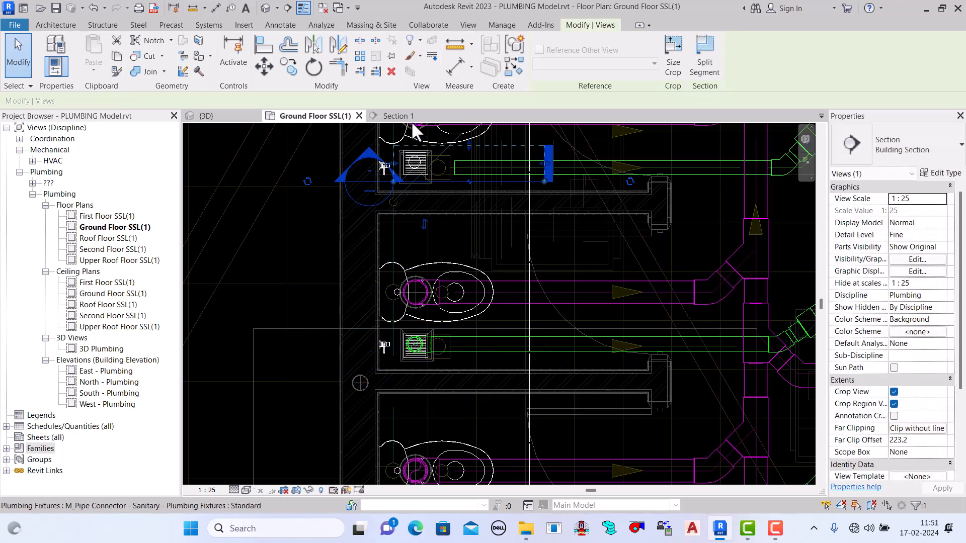
Step: In Section 1, draw an 80 mm pipe about 440 mm down from the floor drain connector with a short horizontal stub sloping down 1.0000%
{"action": "key", "text": "ctrl+Tab"}
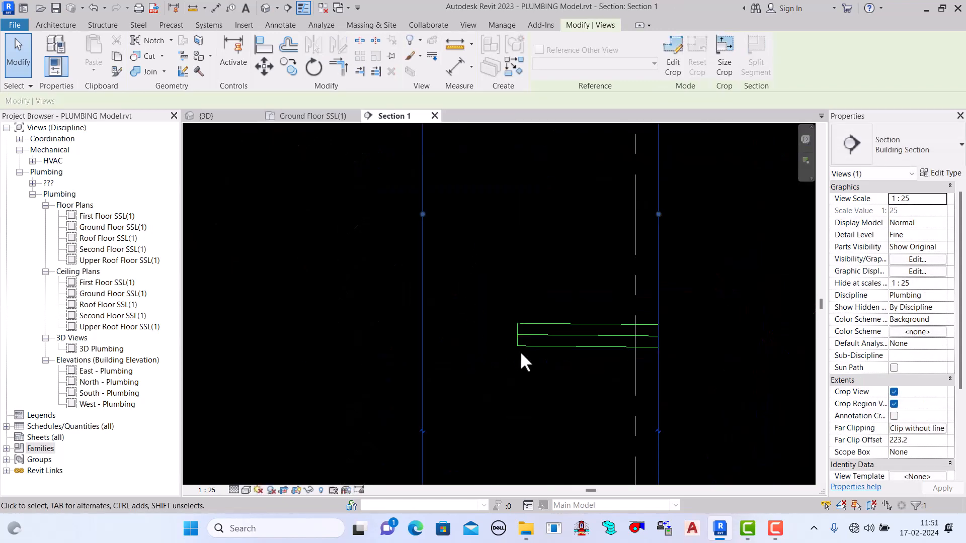
{"action": "scroll", "coordinate": [519, 347], "scroll_direction": "down", "scroll_amount": 3}
{"action": "scroll", "coordinate": [503, 270], "scroll_direction": "up", "scroll_amount": 2}
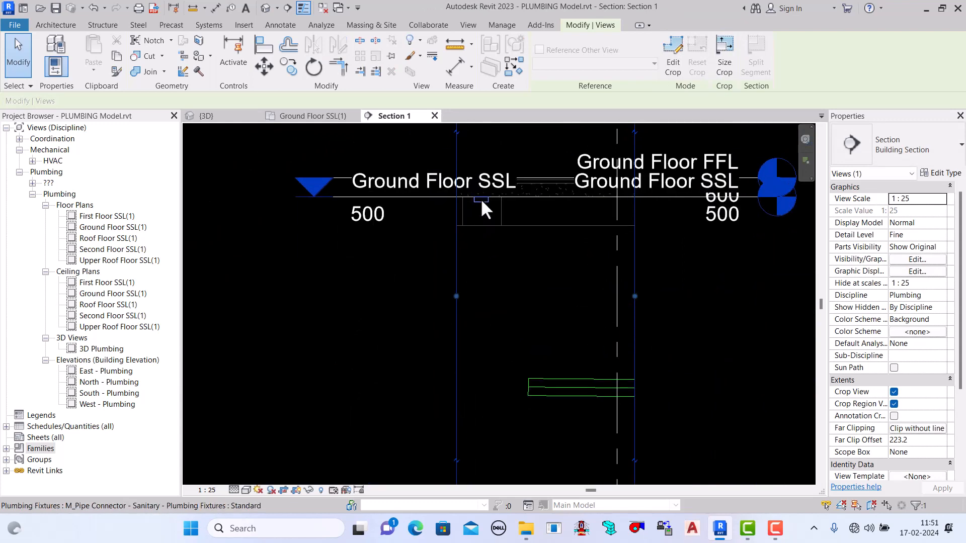
{"action": "left_click", "coordinate": [481, 202]}
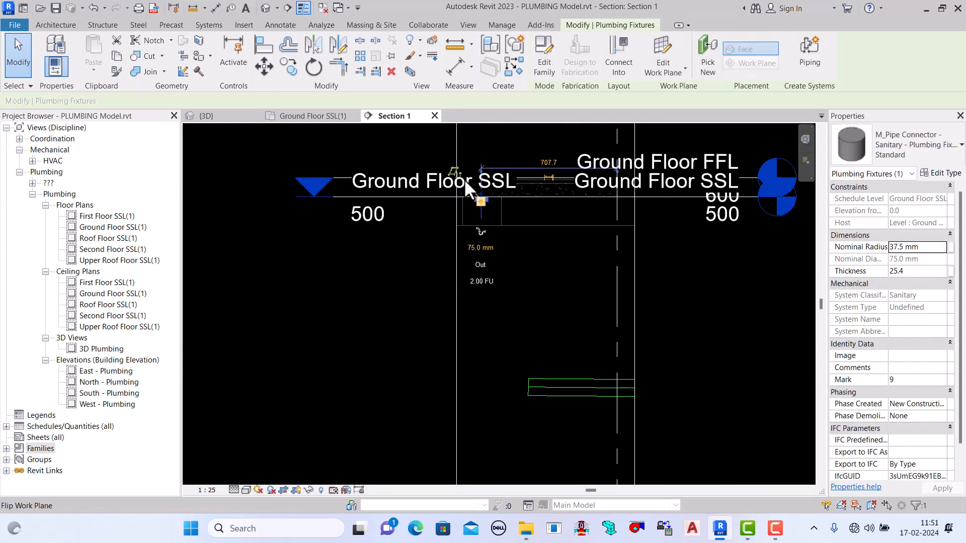
{"action": "left_click", "coordinate": [480, 232]}
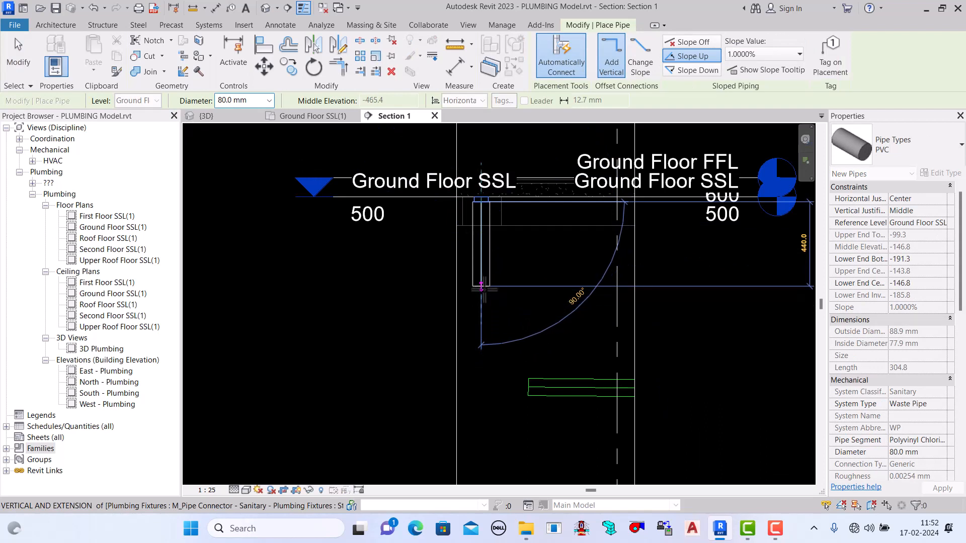
{"action": "left_click", "coordinate": [684, 71]}
{"action": "left_click", "coordinate": [539, 291]}
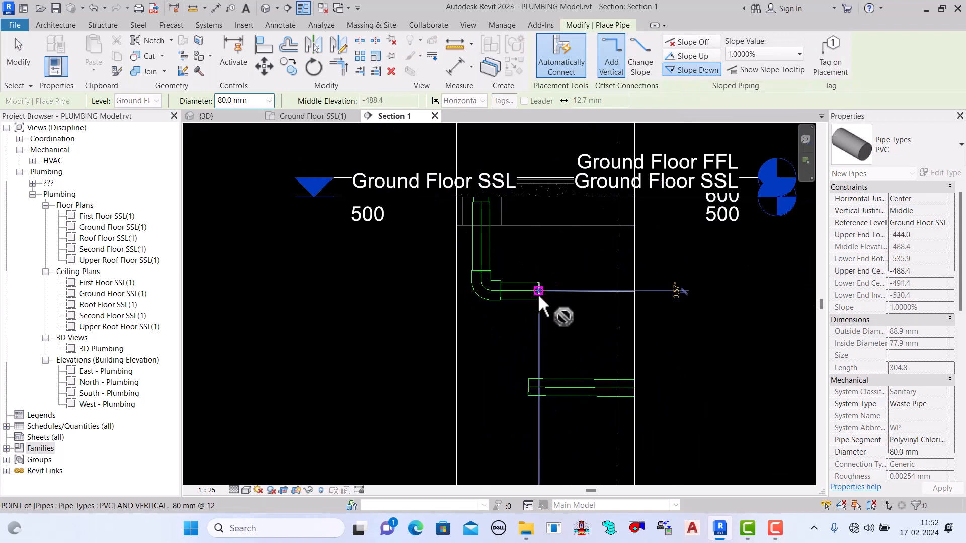
{"action": "left_click", "coordinate": [22, 63]}
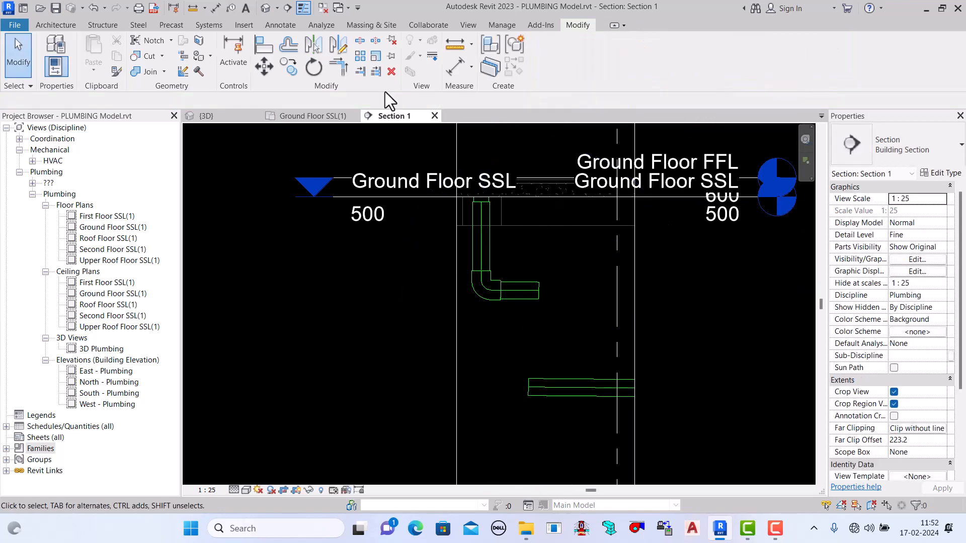
Step: Align the short horizontal stub with the centerline of the lower sloped branch, and return to the Ground Floor SSL(1) plan
{"action": "left_click", "coordinate": [267, 45]}
{"action": "left_click", "coordinate": [560, 384]}
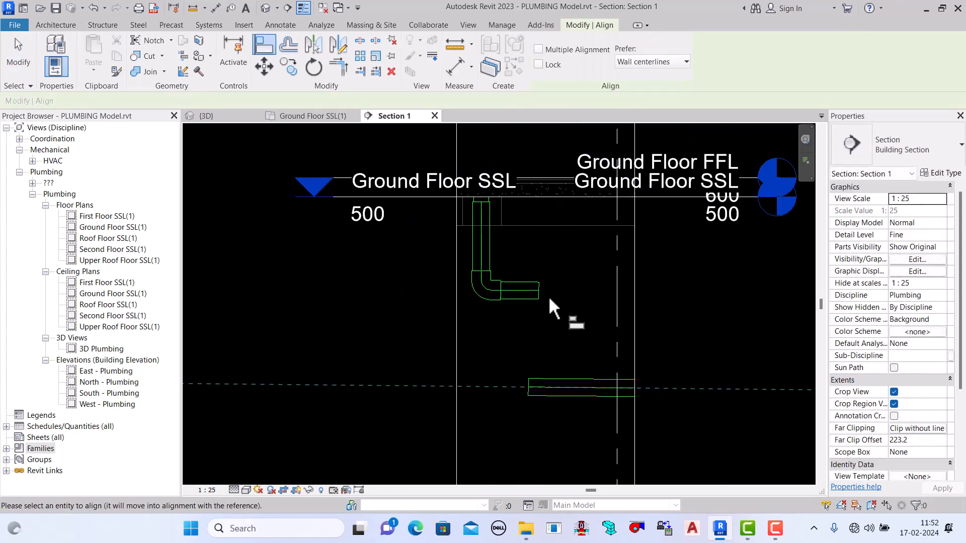
{"action": "left_click", "coordinate": [529, 289]}
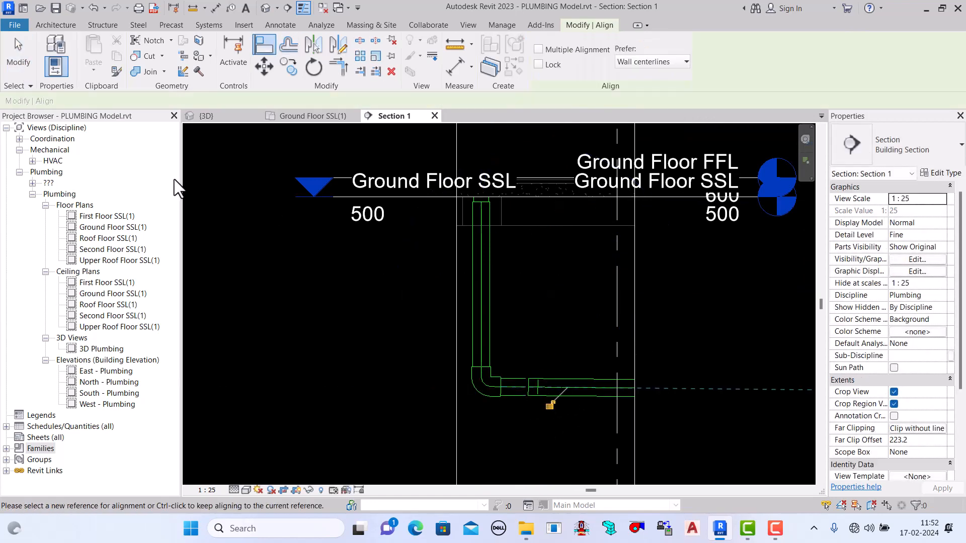
{"action": "left_click", "coordinate": [18, 64]}
{"action": "left_click", "coordinate": [320, 119]}
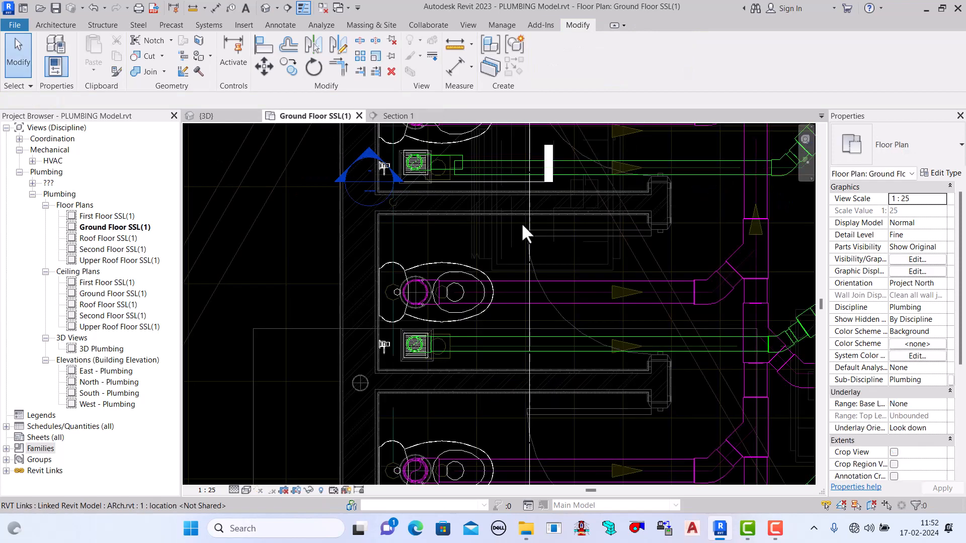
Step: Try to align the branch's centerline with the stub coming from the floor drain
{"action": "scroll", "coordinate": [462, 140], "scroll_direction": "up", "scroll_amount": 4}
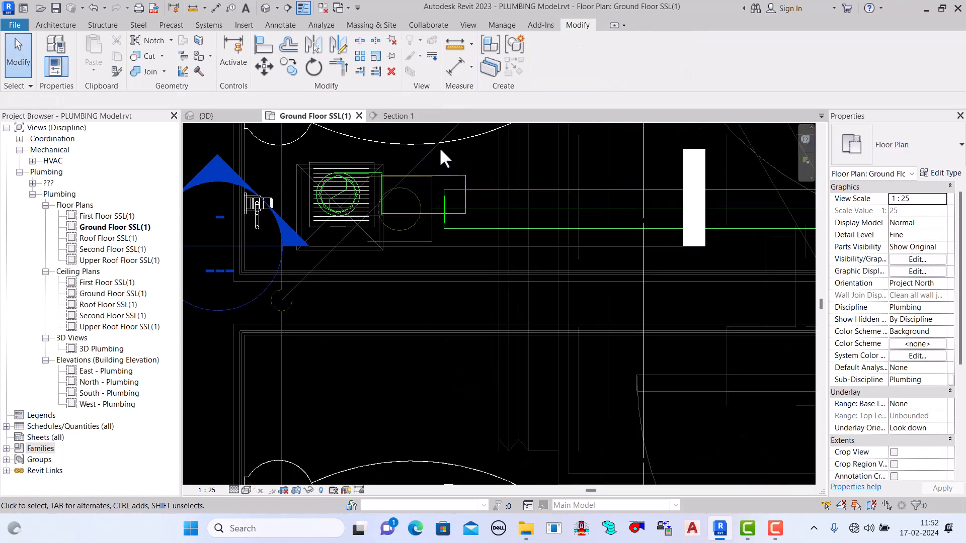
{"action": "key", "text": "a"}
{"action": "key", "text": "l"}
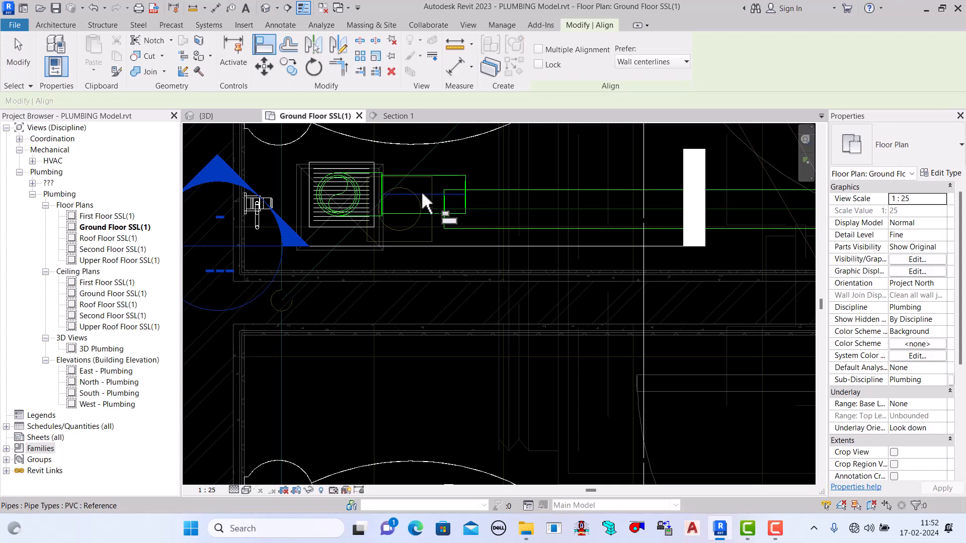
{"action": "left_click", "coordinate": [421, 191]}
{"action": "left_click", "coordinate": [485, 212]}
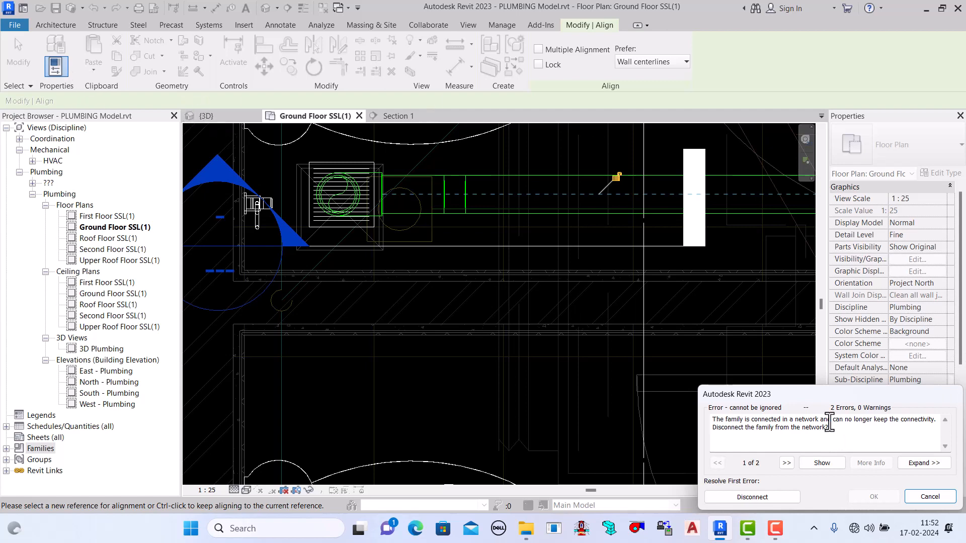
{"action": "left_click", "coordinate": [925, 498]}
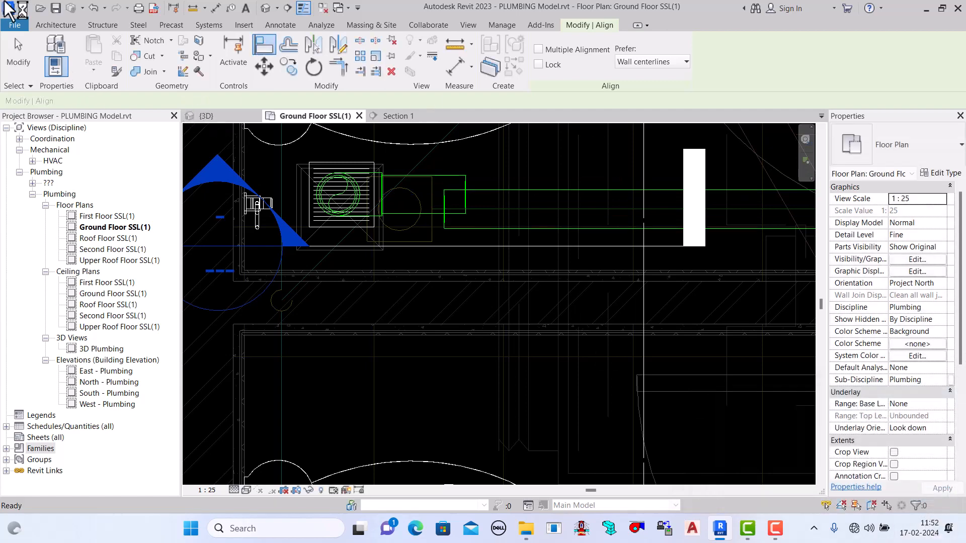
{"action": "left_click", "coordinate": [19, 59]}
Step: Nudge the branch's tee slightly upward along the waste main to lengthen the diagonal piece
{"action": "scroll", "coordinate": [602, 326], "scroll_direction": "down", "scroll_amount": 3}
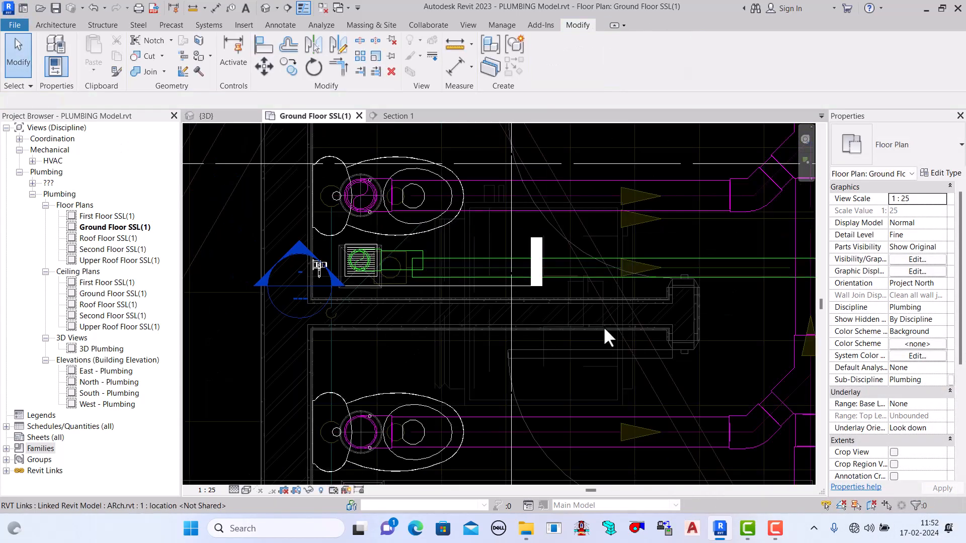
{"action": "scroll", "coordinate": [501, 316], "scroll_direction": "down", "scroll_amount": 3}
{"action": "scroll", "coordinate": [750, 240], "scroll_direction": "up", "scroll_amount": 4}
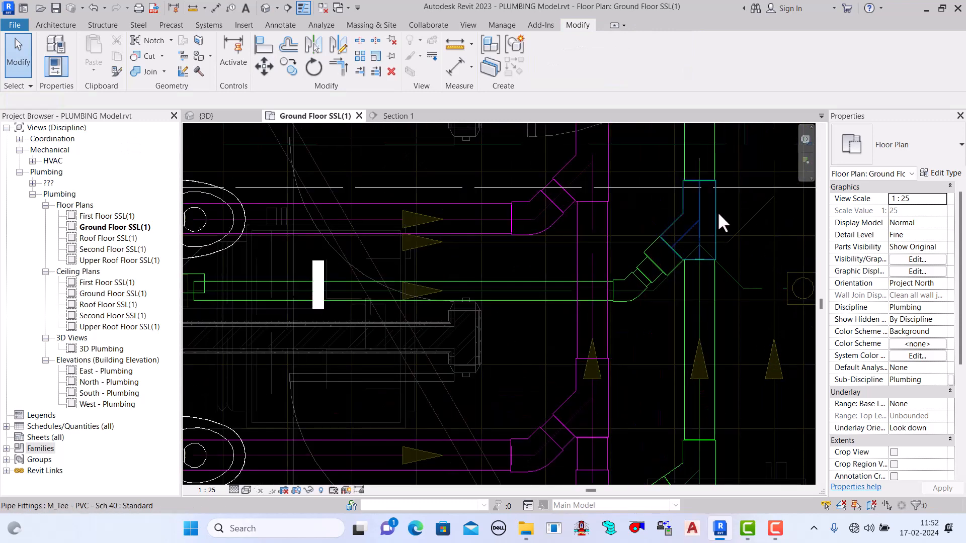
{"action": "left_click", "coordinate": [740, 215]}
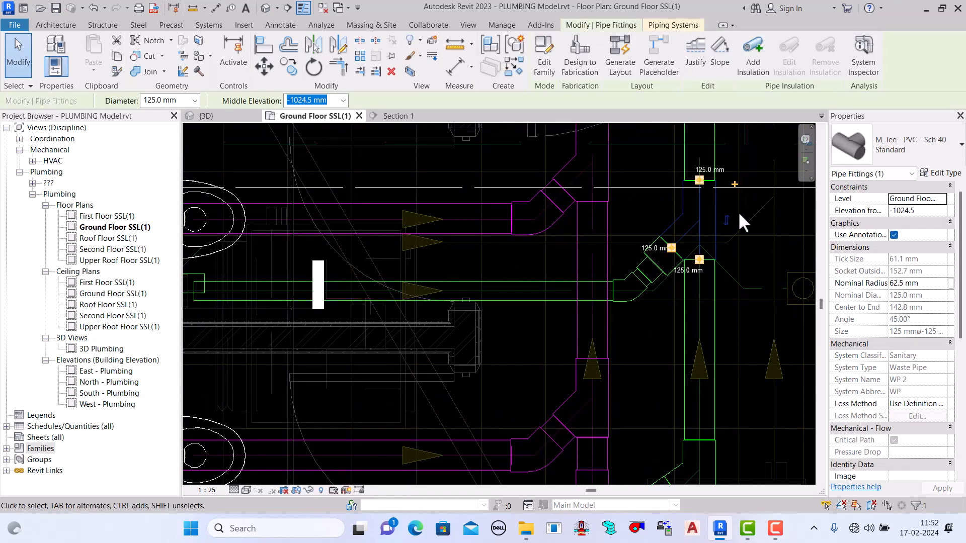
{"action": "key", "text": "Up"}
{"action": "key", "text": "Up"}
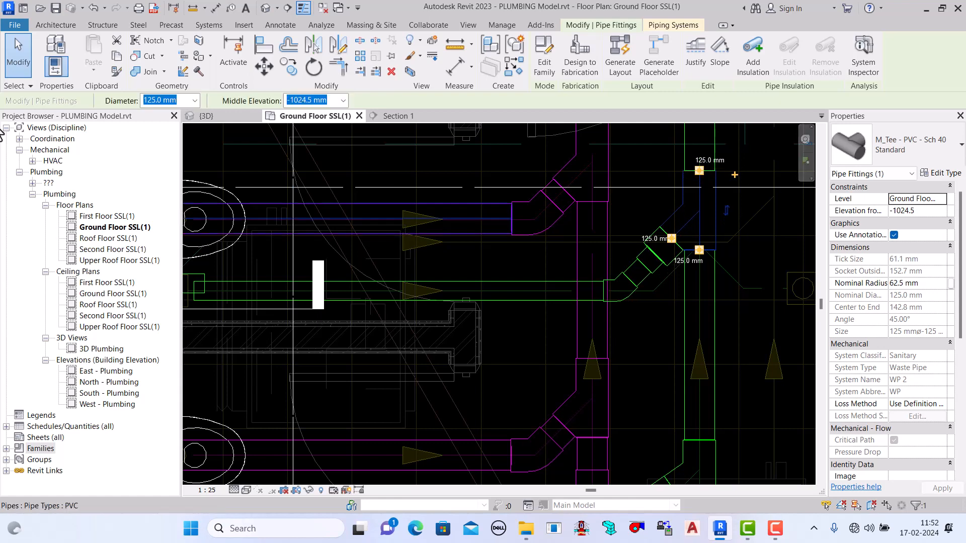
{"action": "left_click", "coordinate": [17, 62]}
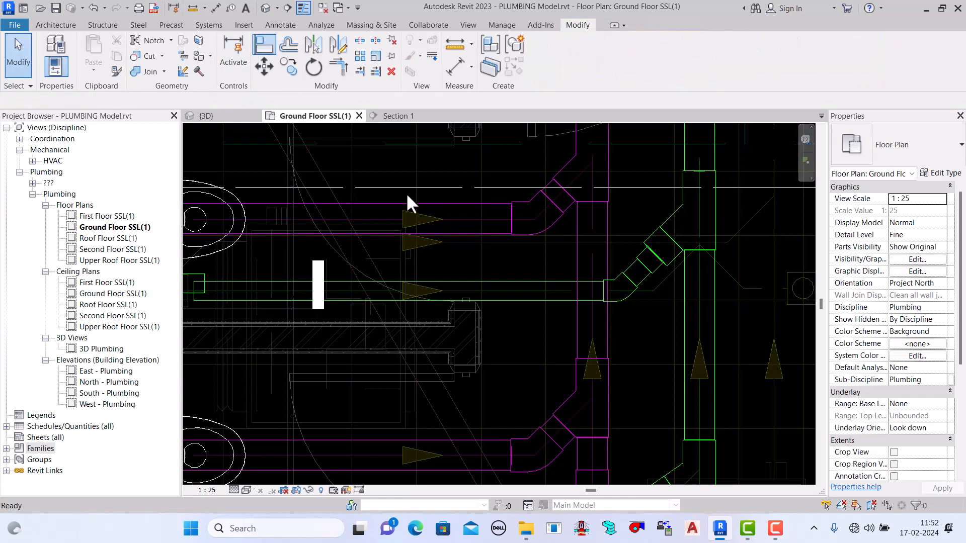
Step: Align the long horizontal branch with the centerline of the floor drain's stub in plan
{"action": "key", "text": "a"}
{"action": "key", "text": "l"}
{"action": "scroll", "coordinate": [421, 302], "scroll_direction": "down", "scroll_amount": 3}
{"action": "scroll", "coordinate": [407, 317], "scroll_direction": "up", "scroll_amount": 4}
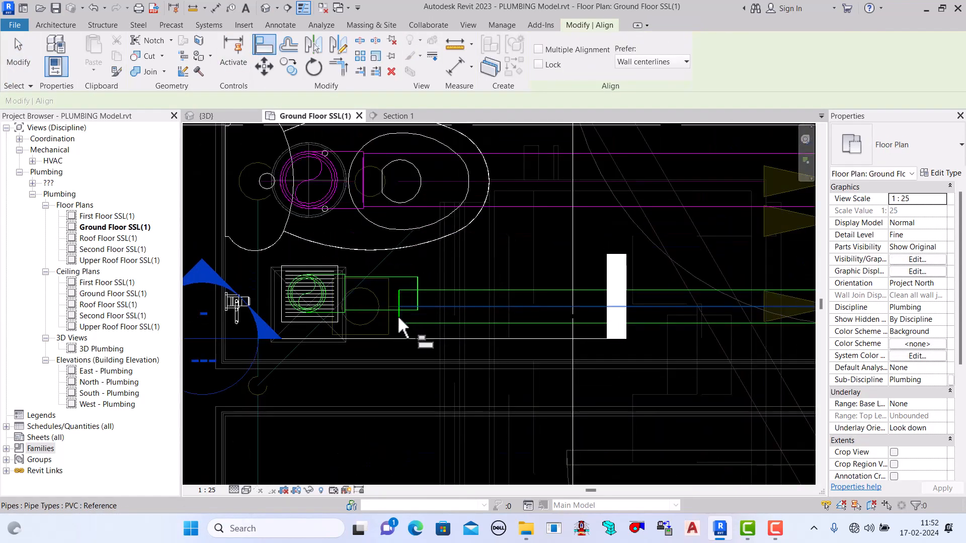
{"action": "left_click", "coordinate": [376, 292]}
{"action": "left_click", "coordinate": [433, 306]}
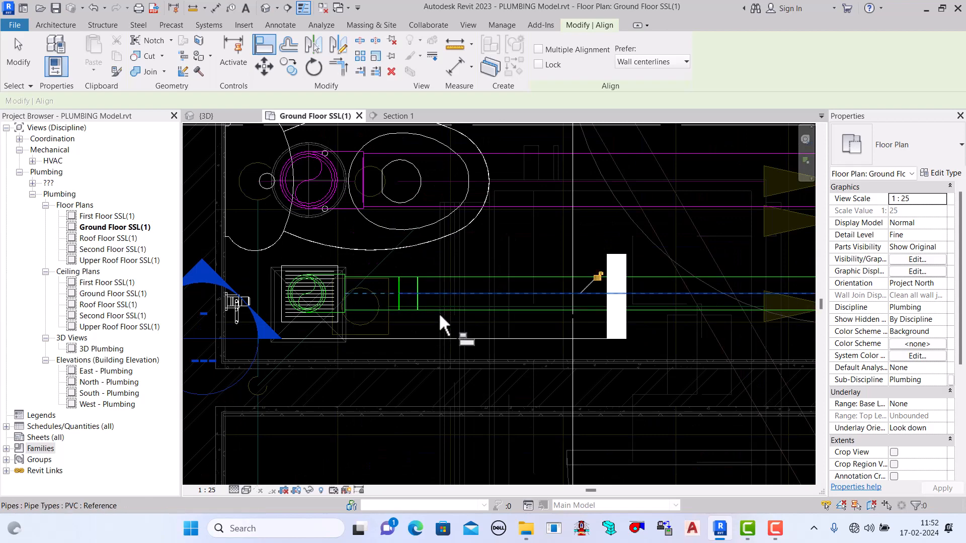
{"action": "left_click", "coordinate": [26, 63]}
Step: Join the stub's free end to the branch's open end as one pipe, and check the connection in Section 1
{"action": "scroll", "coordinate": [352, 304], "scroll_direction": "up", "scroll_amount": 2}
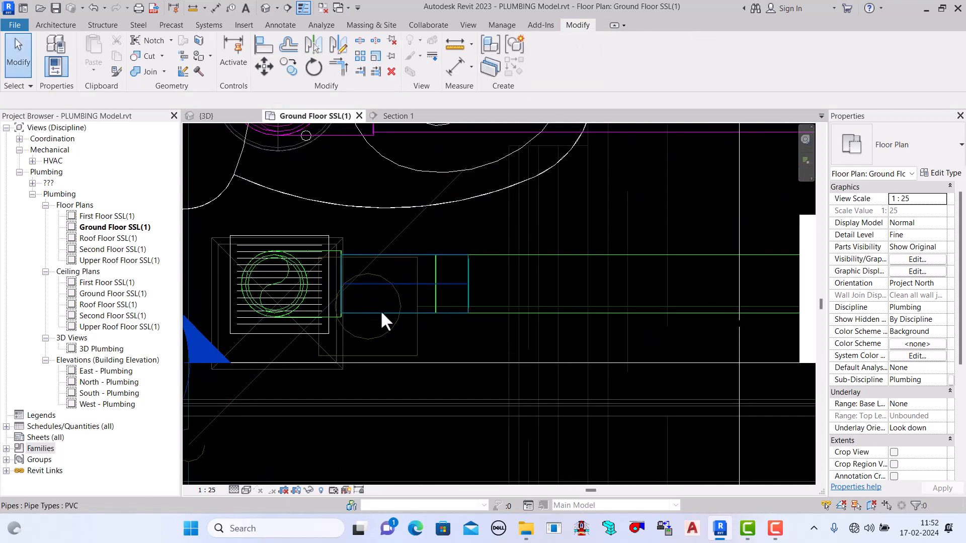
{"action": "left_click", "coordinate": [472, 282]}
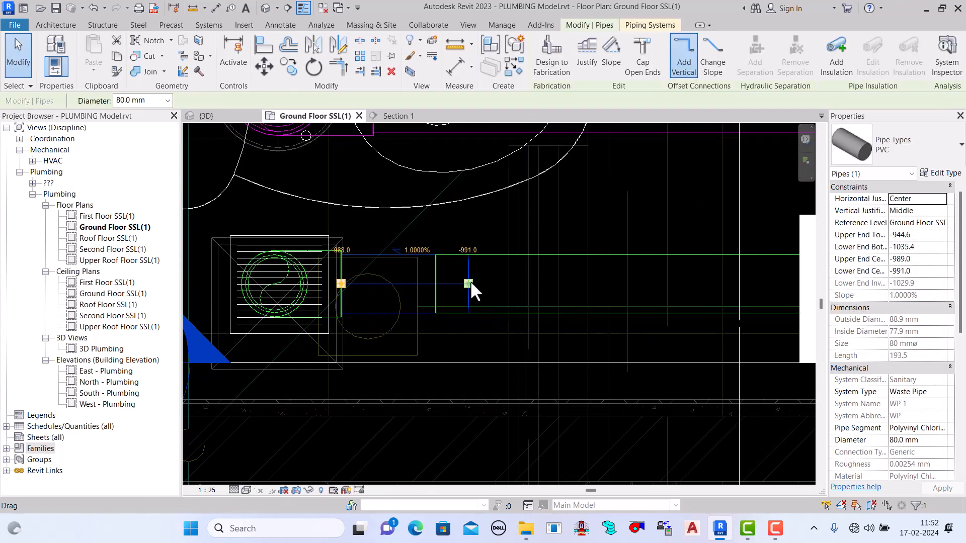
{"action": "left_click_drag", "start_coordinate": [468, 282], "coordinate": [435, 283]}
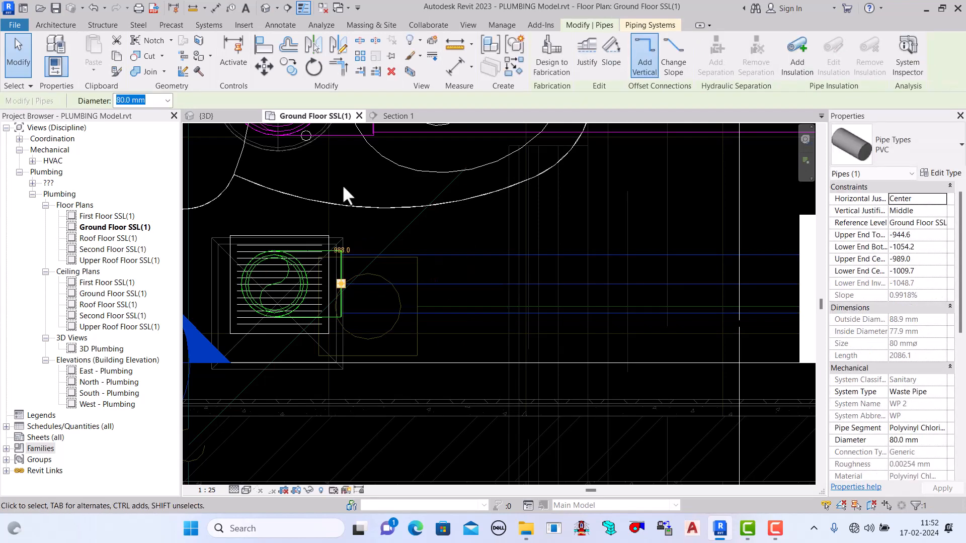
{"action": "left_click", "coordinate": [399, 116]}
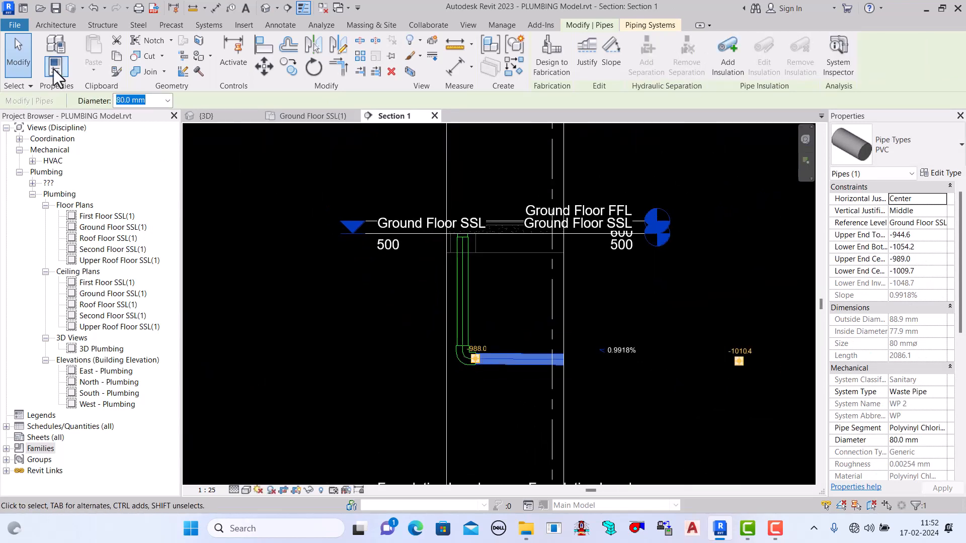
{"action": "left_click", "coordinate": [23, 59]}
{"action": "scroll", "coordinate": [532, 389], "scroll_direction": "up", "scroll_amount": 1}
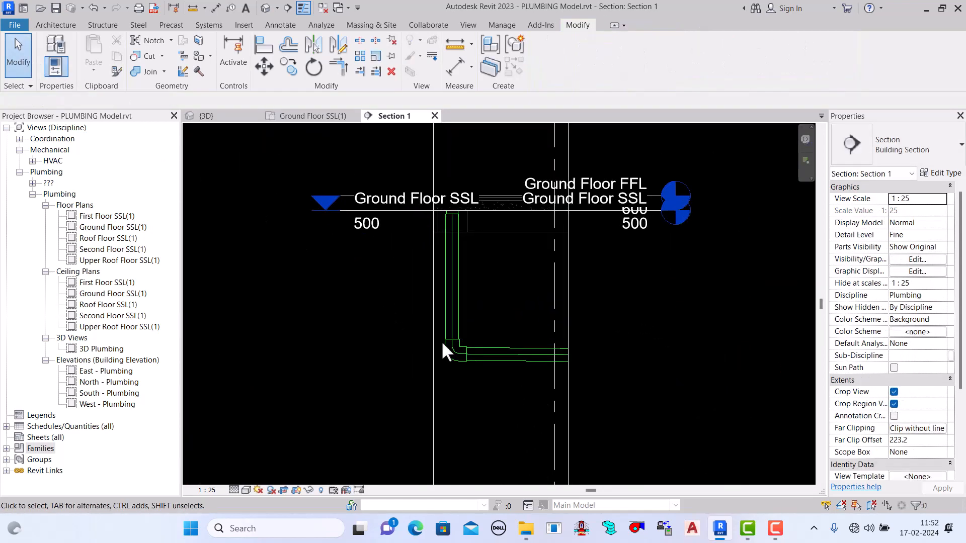
{"action": "left_click", "coordinate": [305, 117]}
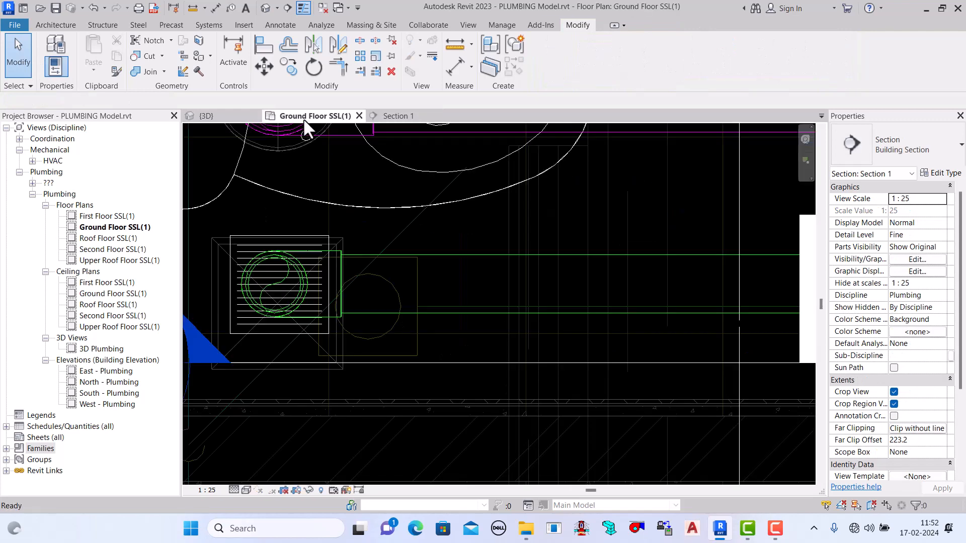
{"action": "scroll", "coordinate": [429, 311], "scroll_direction": "down", "scroll_amount": 3}
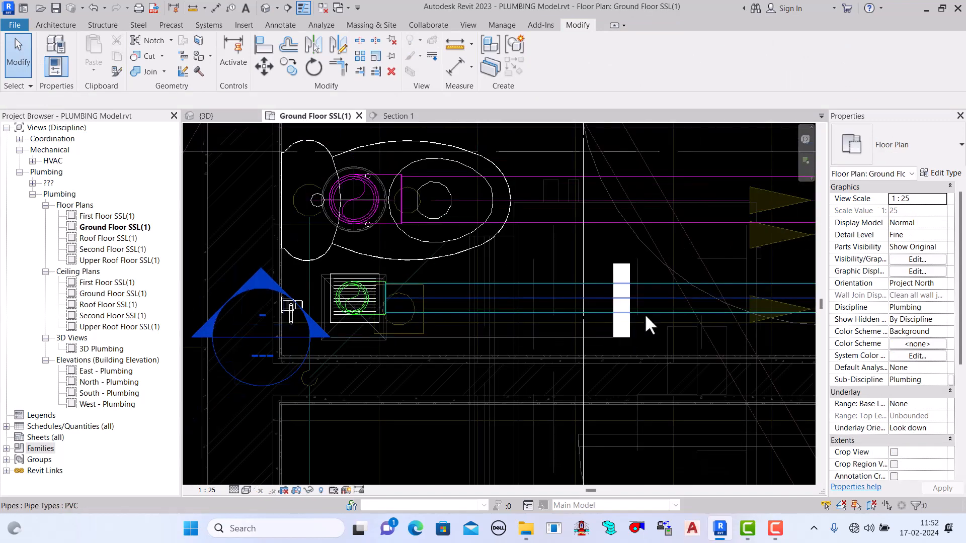
Step: Inspect the top cubicle's joined floor drain branch and the neighbouring branches on the waste main from below in the 3D view
{"action": "key", "text": "d"}
{"action": "left_click", "coordinate": [388, 283]}
{"action": "scroll", "coordinate": [388, 282], "scroll_direction": "down", "scroll_amount": 2}
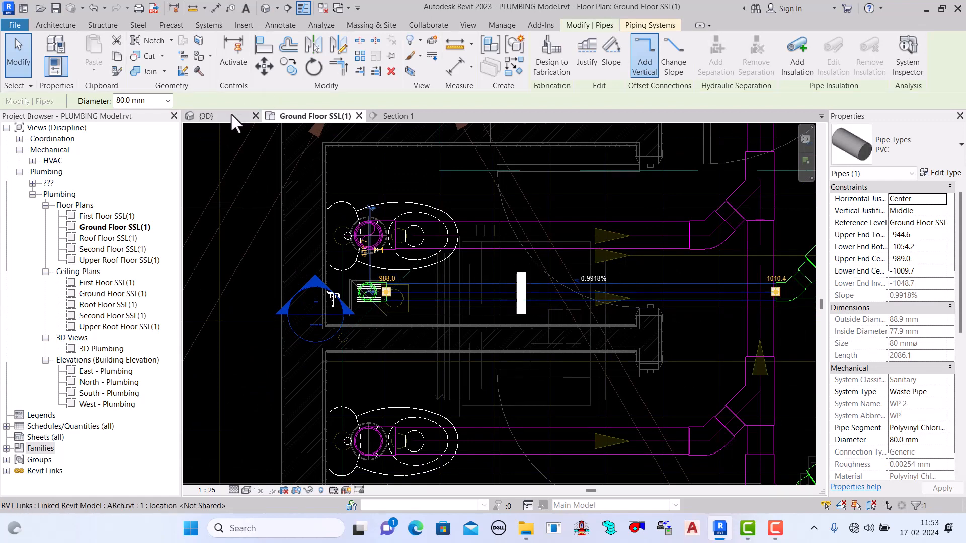
{"action": "key", "text": "ctrl+Tab"}
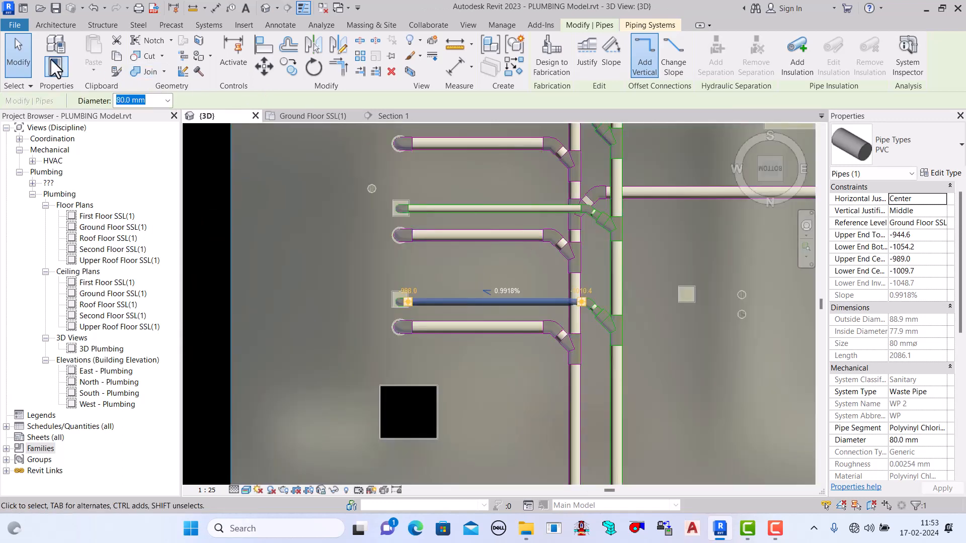
{"action": "left_click", "coordinate": [18, 56]}
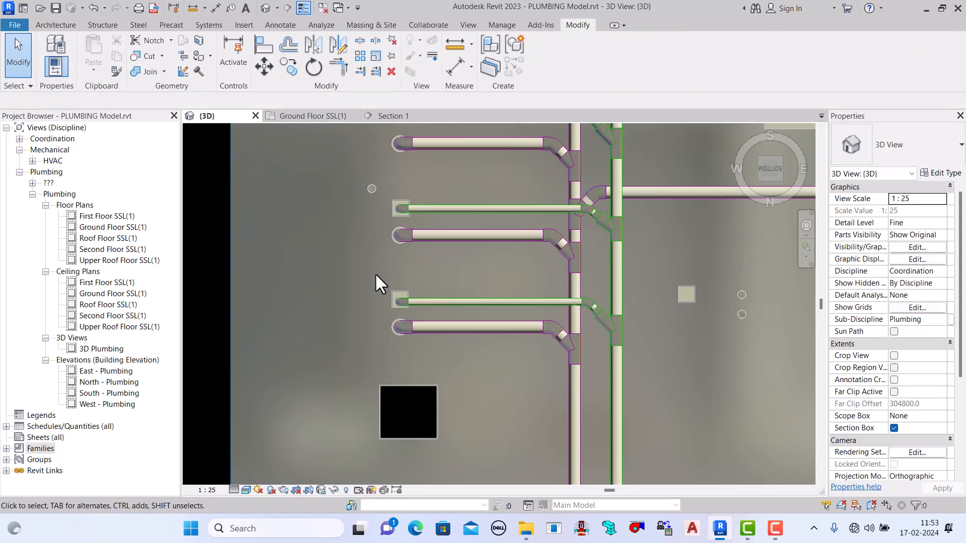
{"action": "scroll", "coordinate": [376, 273], "scroll_direction": "down", "scroll_amount": 5}
{"action": "scroll", "coordinate": [436, 255], "scroll_direction": "up", "scroll_amount": 3}
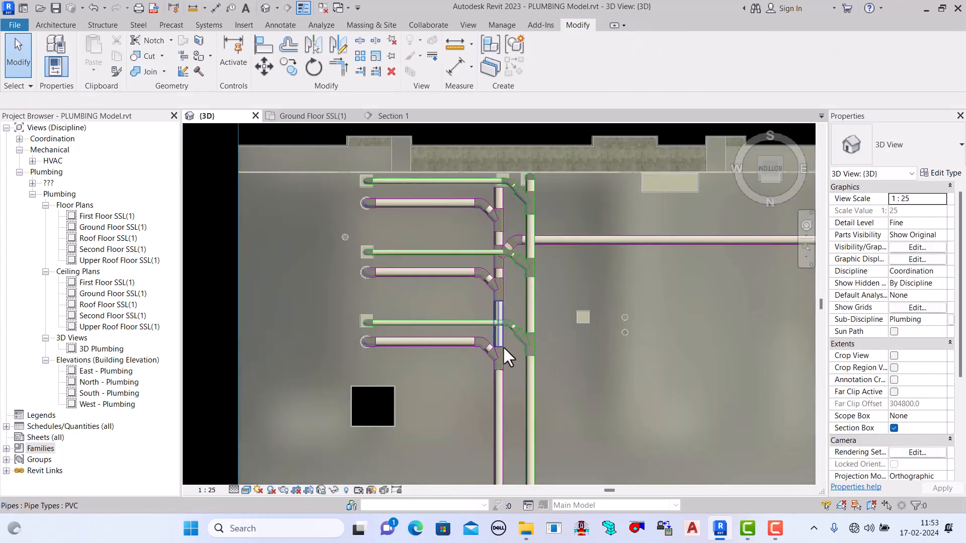
{"action": "scroll", "coordinate": [505, 356], "scroll_direction": "up", "scroll_amount": 5}
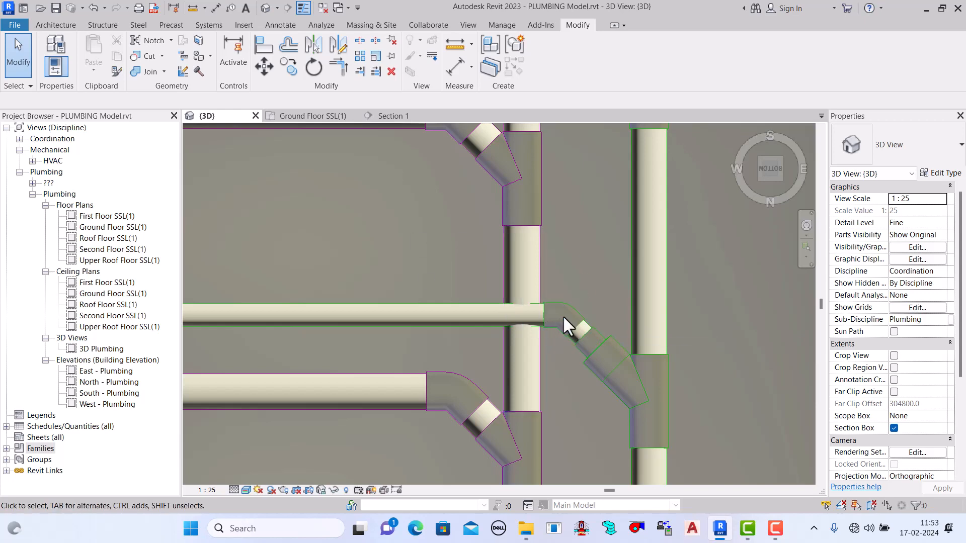
{"action": "scroll", "coordinate": [545, 317], "scroll_direction": "down", "scroll_amount": 1}
{"action": "scroll", "coordinate": [546, 317], "scroll_direction": "down", "scroll_amount": 2}
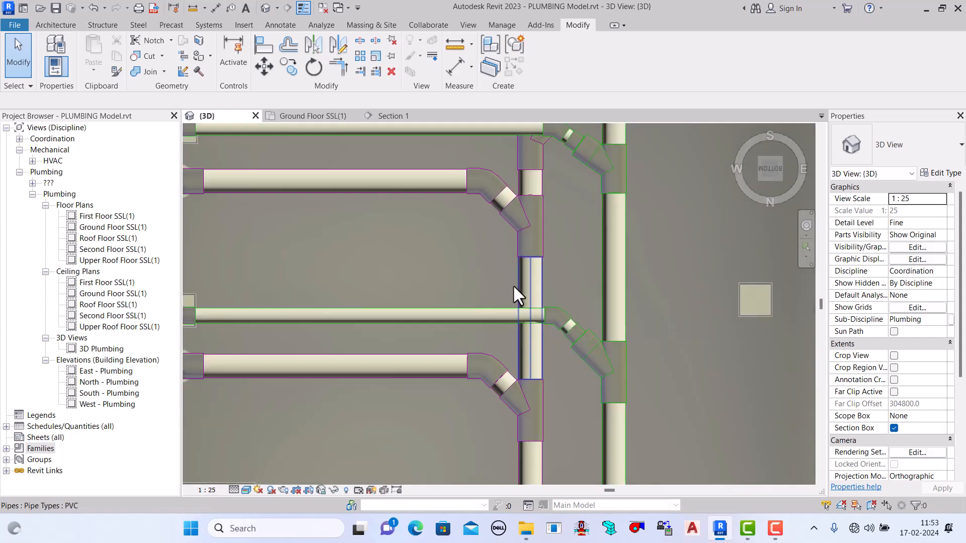
{"action": "scroll", "coordinate": [513, 285], "scroll_direction": "up", "scroll_amount": 1}
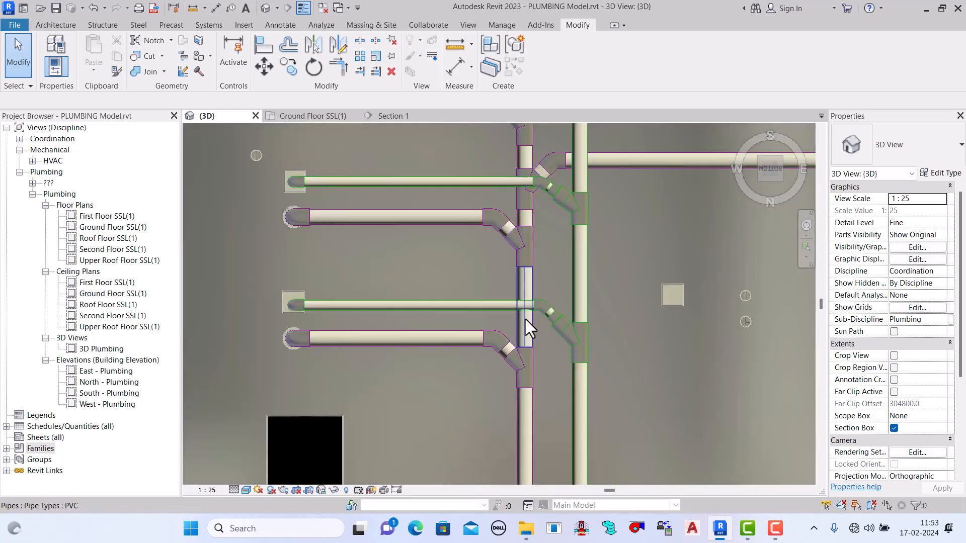
{"action": "scroll", "coordinate": [524, 317], "scroll_direction": "up", "scroll_amount": 3}
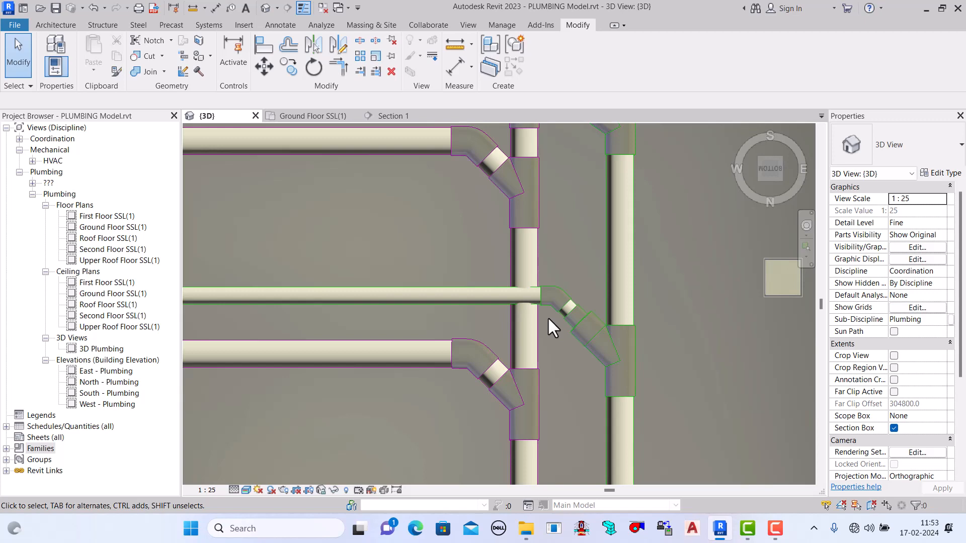
{"action": "scroll", "coordinate": [453, 312], "scroll_direction": "down", "scroll_amount": 2}
{"action": "scroll", "coordinate": [428, 342], "scroll_direction": "down", "scroll_amount": 2}
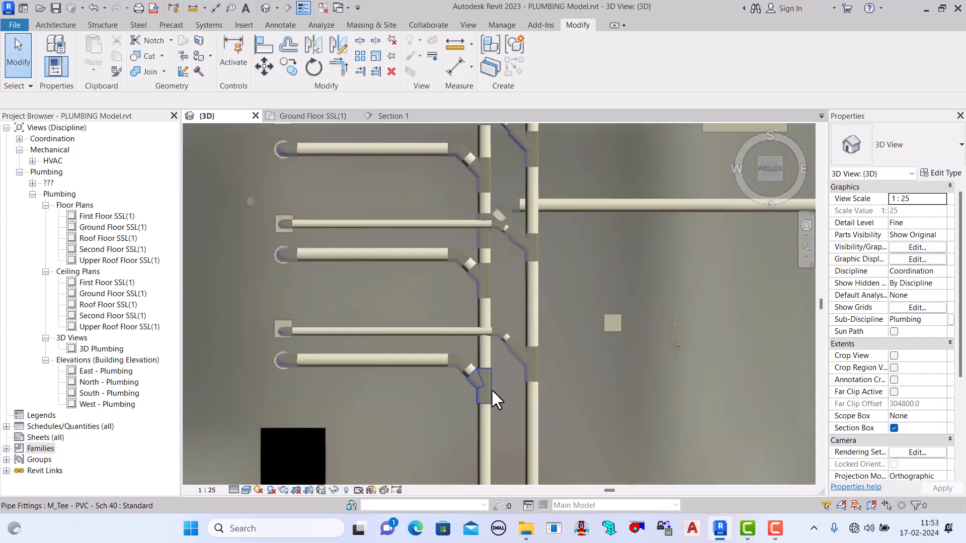
{"action": "scroll", "coordinate": [417, 282], "scroll_direction": "down", "scroll_amount": 1}
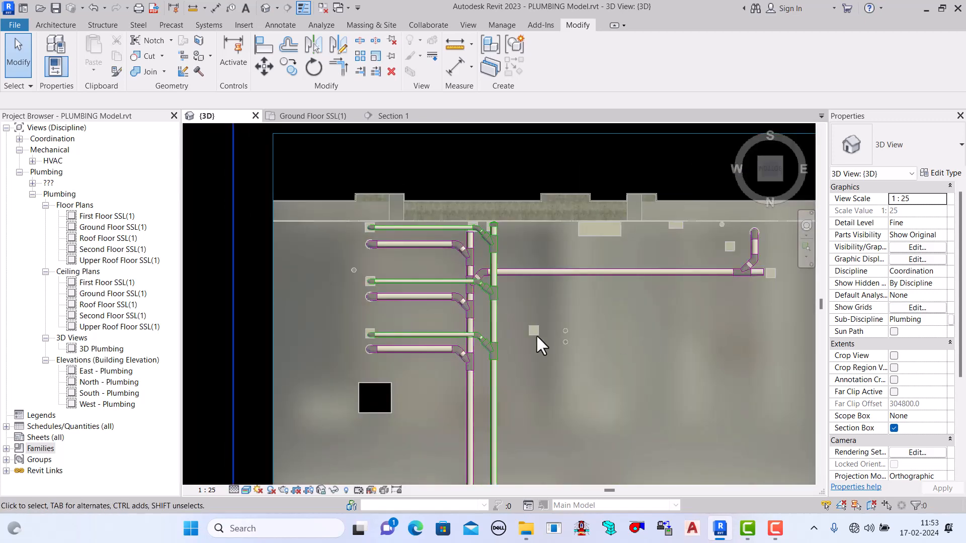
Step: Review the cubicles' soil and waste piping against the drainage layout in the Ground Floor SSL(1) plan
{"action": "left_click", "coordinate": [303, 116]}
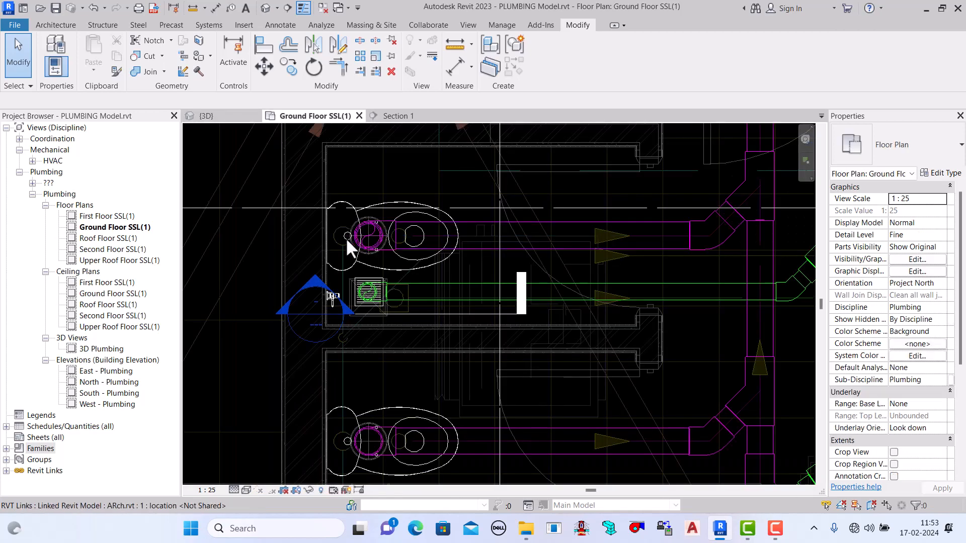
{"action": "scroll", "coordinate": [345, 239], "scroll_direction": "down", "scroll_amount": 2}
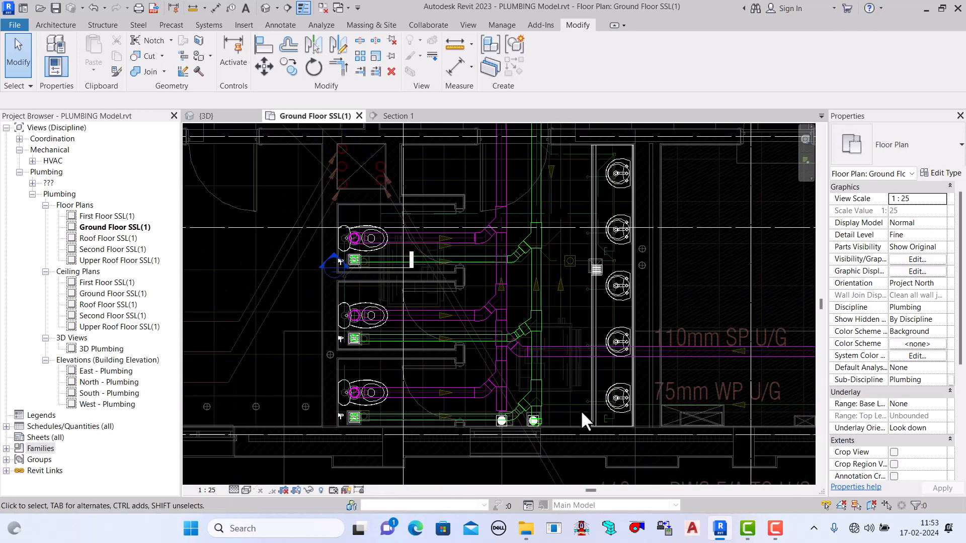
{"action": "scroll", "coordinate": [581, 421], "scroll_direction": "up", "scroll_amount": 1}
{"action": "scroll", "coordinate": [581, 422], "scroll_direction": "up", "scroll_amount": 1}
{"action": "scroll", "coordinate": [429, 366], "scroll_direction": "down", "scroll_amount": 2}
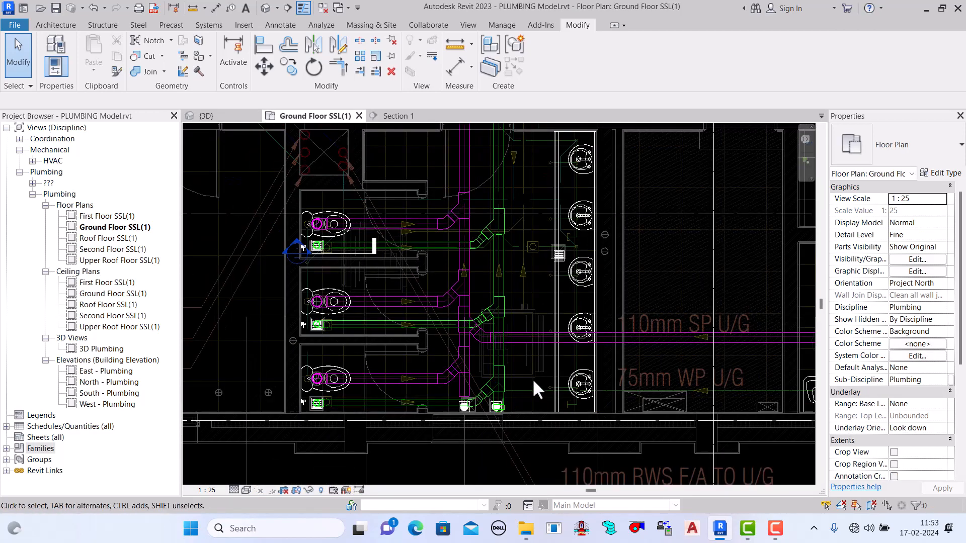
{"action": "scroll", "coordinate": [467, 356], "scroll_direction": "down", "scroll_amount": 2}
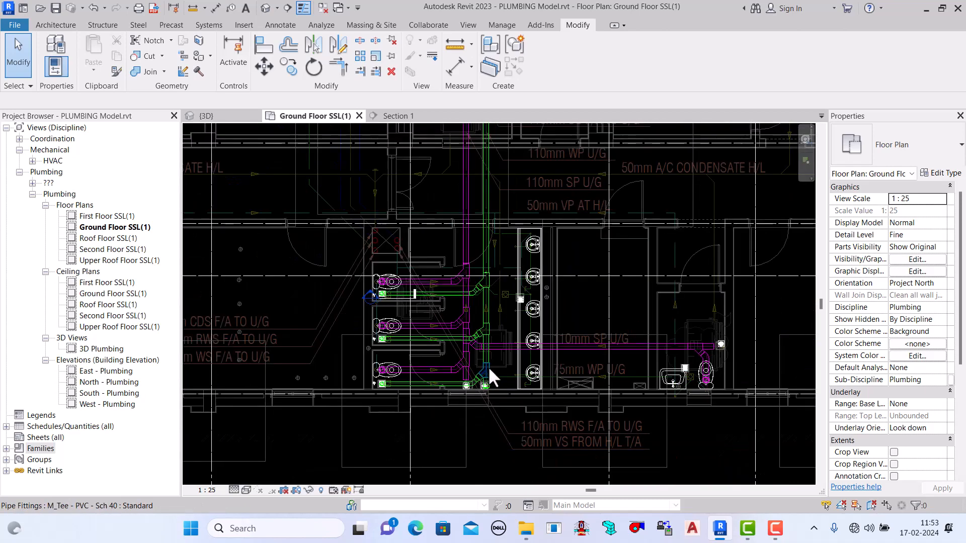
{"action": "scroll", "coordinate": [492, 246], "scroll_direction": "up", "scroll_amount": 2}
{"action": "scroll", "coordinate": [470, 349], "scroll_direction": "down", "scroll_amount": 3}
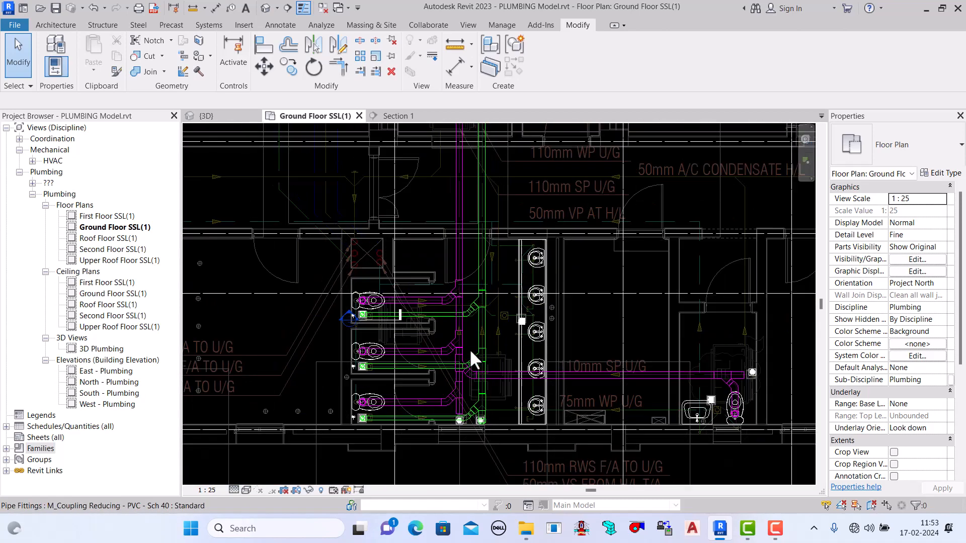
{"action": "scroll", "coordinate": [473, 347], "scroll_direction": "down", "scroll_amount": 2}
{"action": "scroll", "coordinate": [503, 363], "scroll_direction": "up", "scroll_amount": 3}
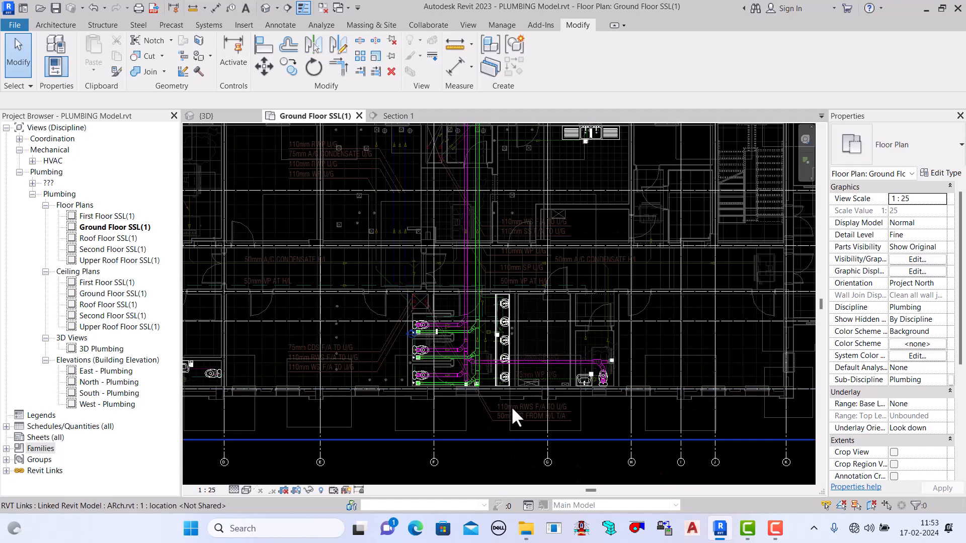
{"action": "scroll", "coordinate": [483, 354], "scroll_direction": "down", "scroll_amount": 2}
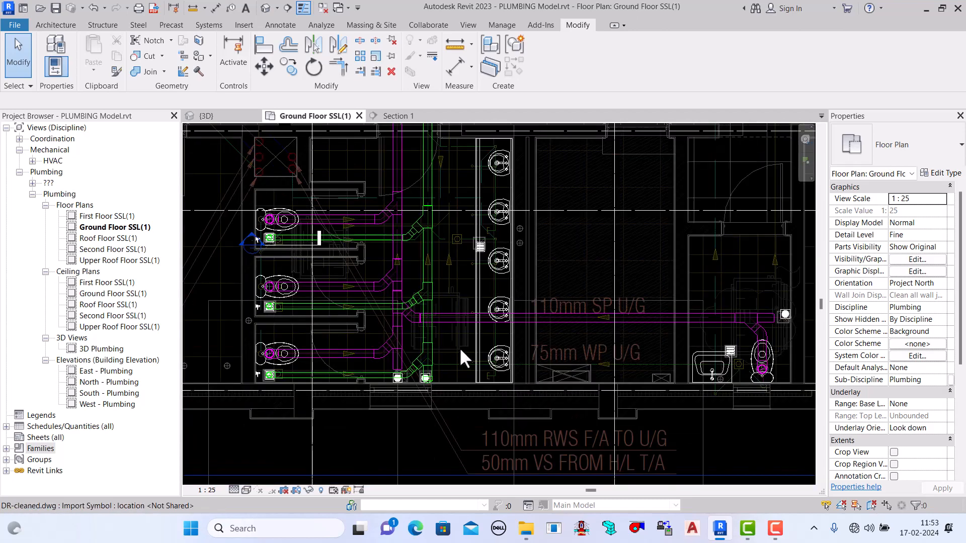
Step: Examine the drawn waste route around the washbasins and their nearby floor drain in the ground floor plan
{"action": "scroll", "coordinate": [462, 347], "scroll_direction": "up", "scroll_amount": 2}
{"action": "scroll", "coordinate": [443, 209], "scroll_direction": "up", "scroll_amount": 2}
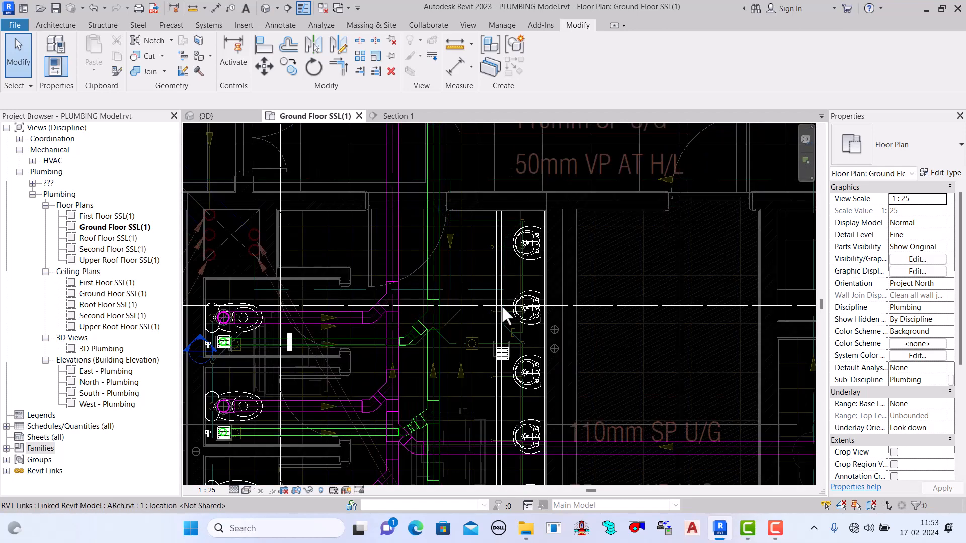
{"action": "scroll", "coordinate": [502, 306], "scroll_direction": "up", "scroll_amount": 3}
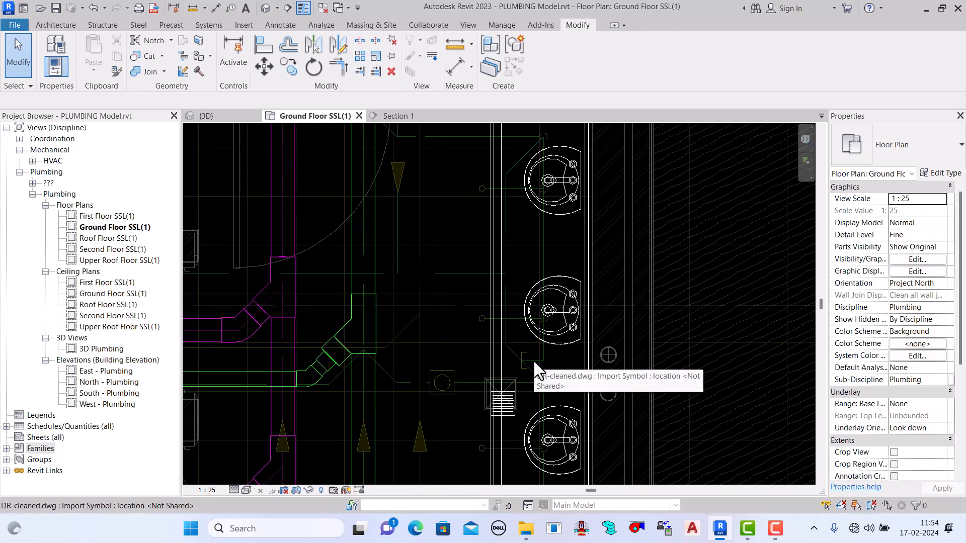
{"action": "scroll", "coordinate": [544, 316], "scroll_direction": "down", "scroll_amount": 2}
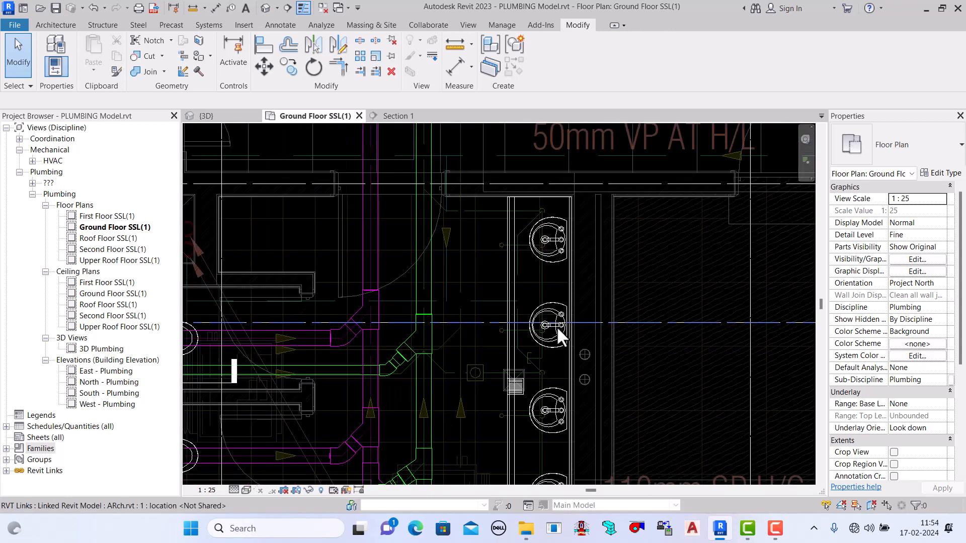
{"action": "scroll", "coordinate": [556, 326], "scroll_direction": "up", "scroll_amount": 2}
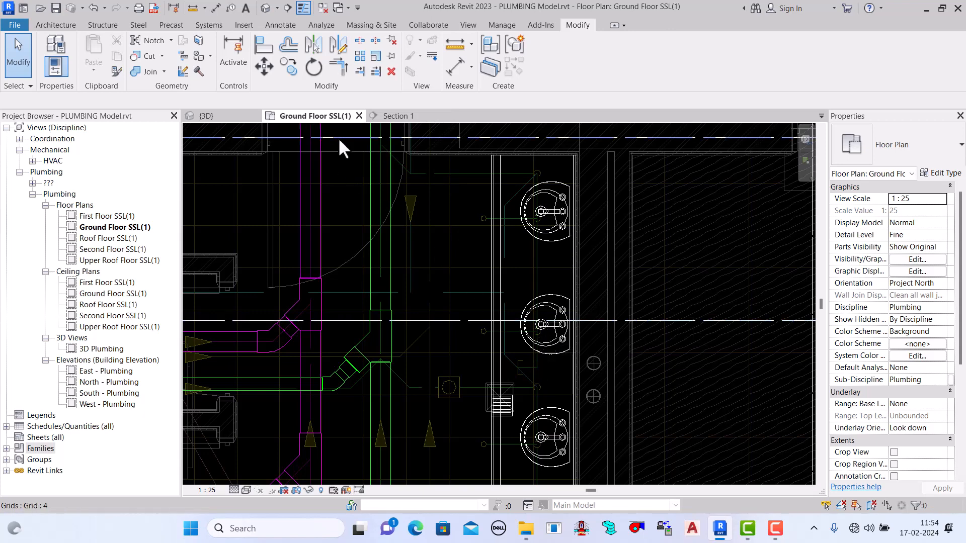
{"action": "scroll", "coordinate": [460, 261], "scroll_direction": "down", "scroll_amount": 2}
{"action": "scroll", "coordinate": [465, 274], "scroll_direction": "down", "scroll_amount": 3}
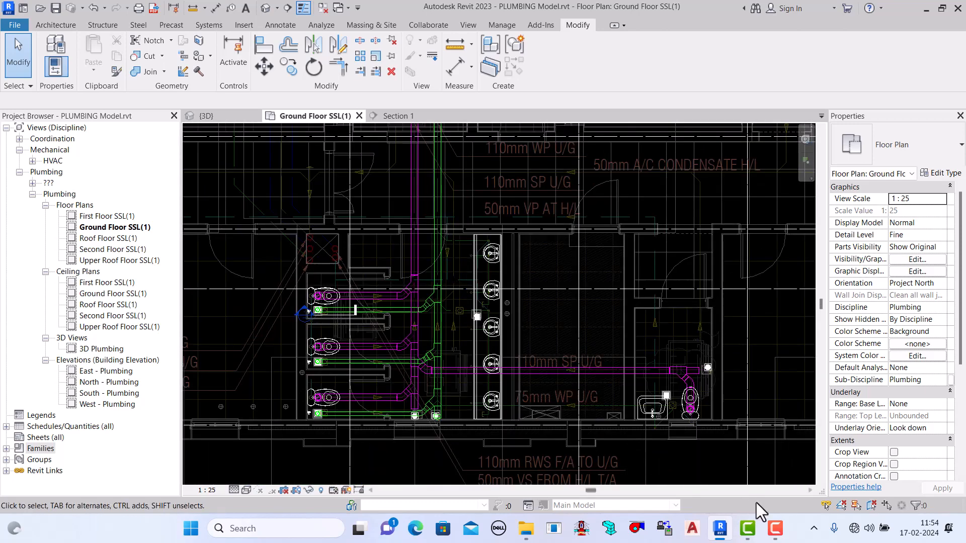
{"action": "mouse_move", "coordinate": [775, 529]}
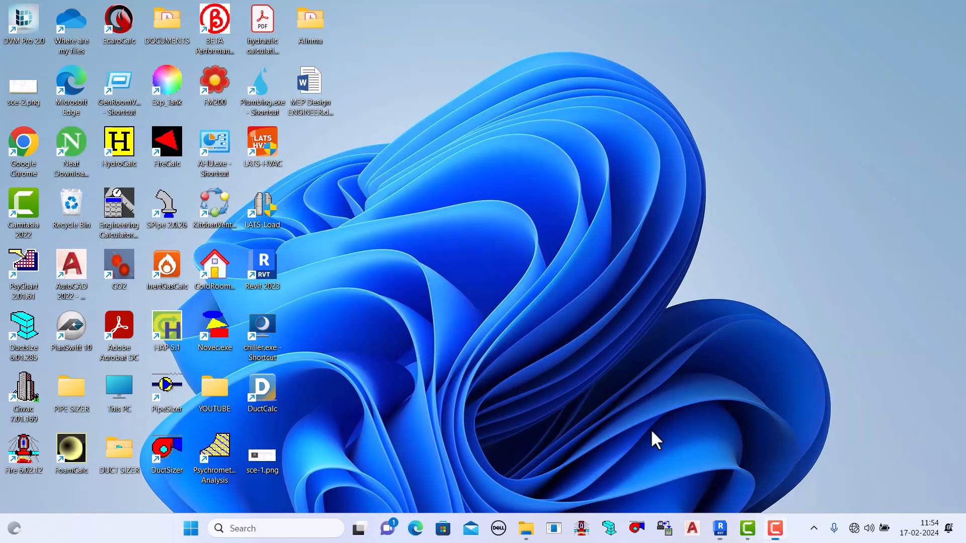